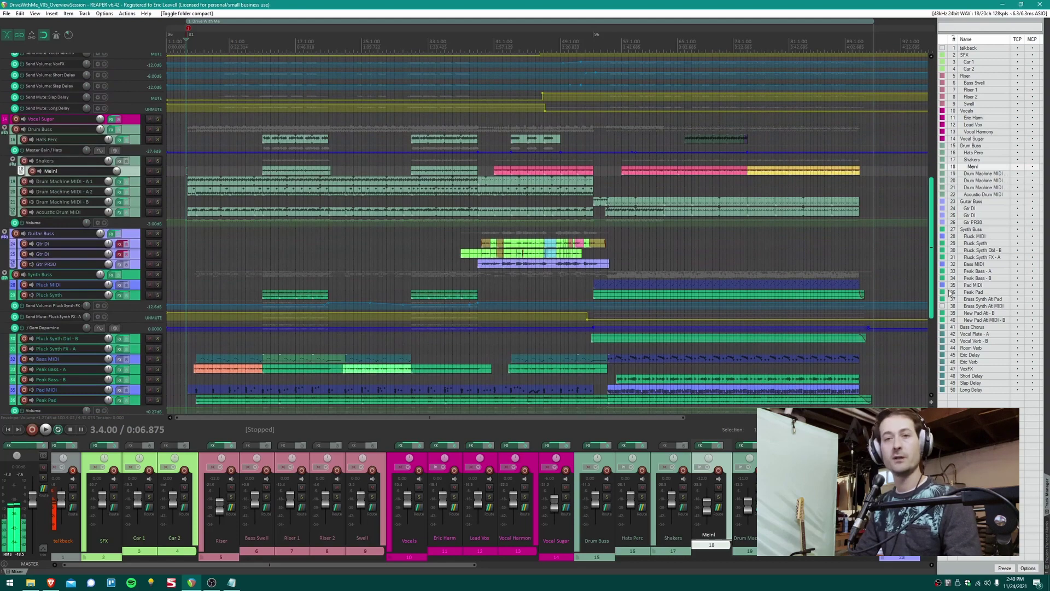
# - Mute the Vocals folder track and collapse its child tracks
pyautogui.scroll(15, 950, 293)
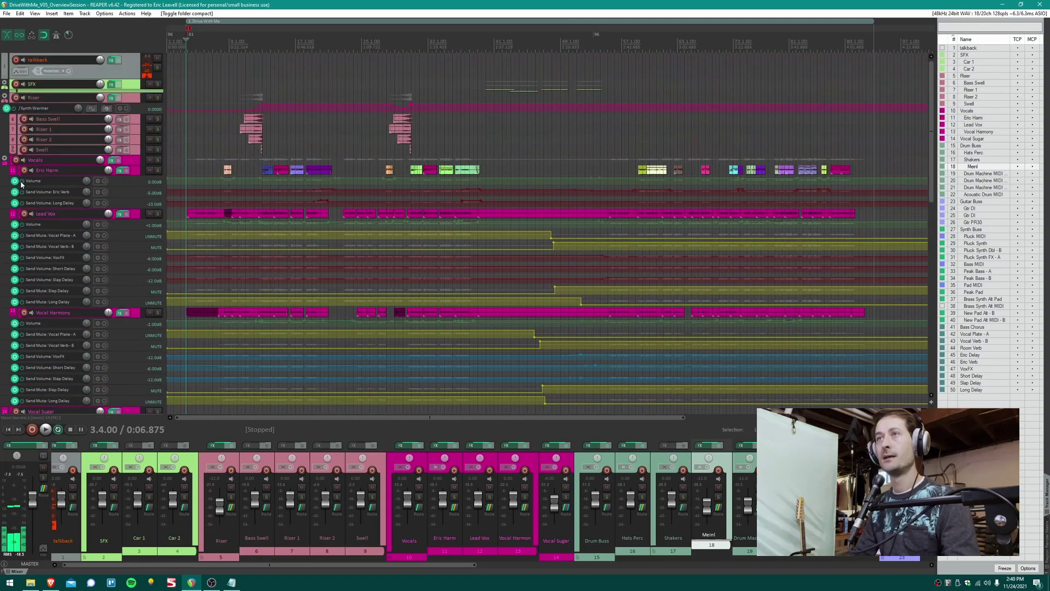
pyautogui.click(149, 160)
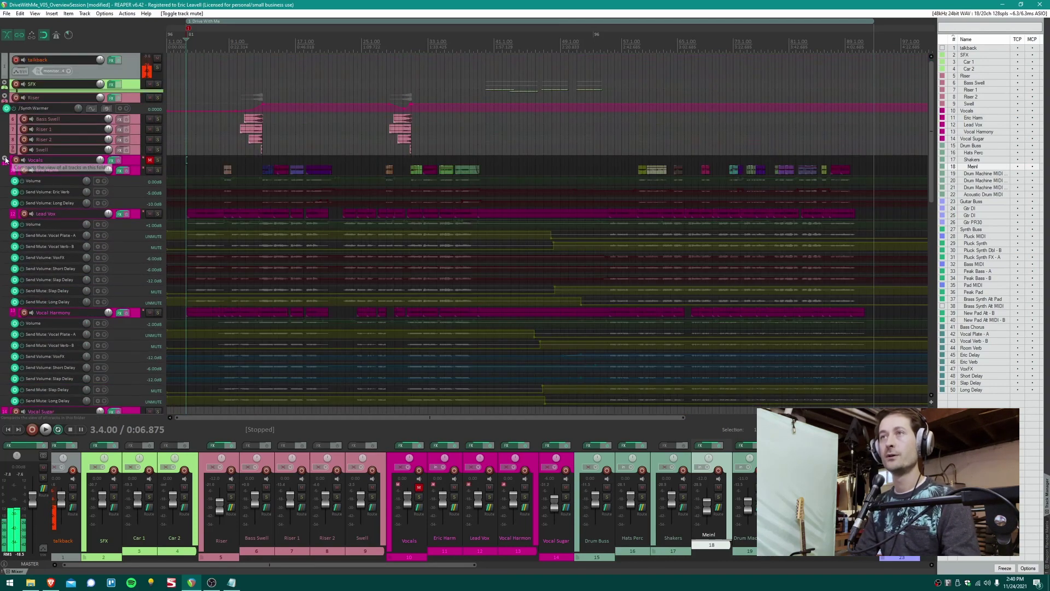
pyautogui.click(6, 160)
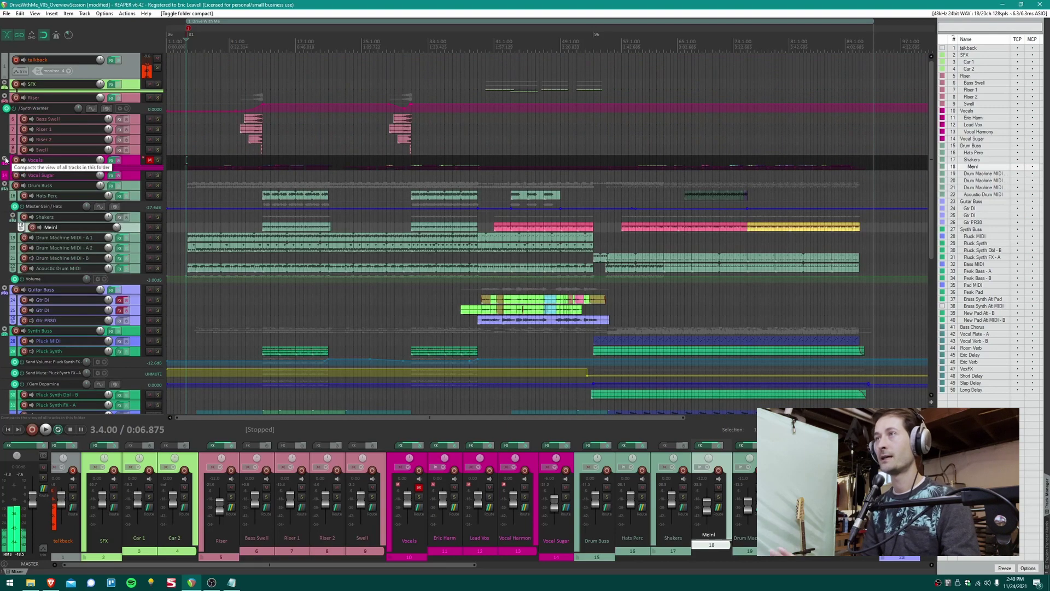
# - Play the combined drum tracks from bar 4 and stop playback
pyautogui.click(345, 237)
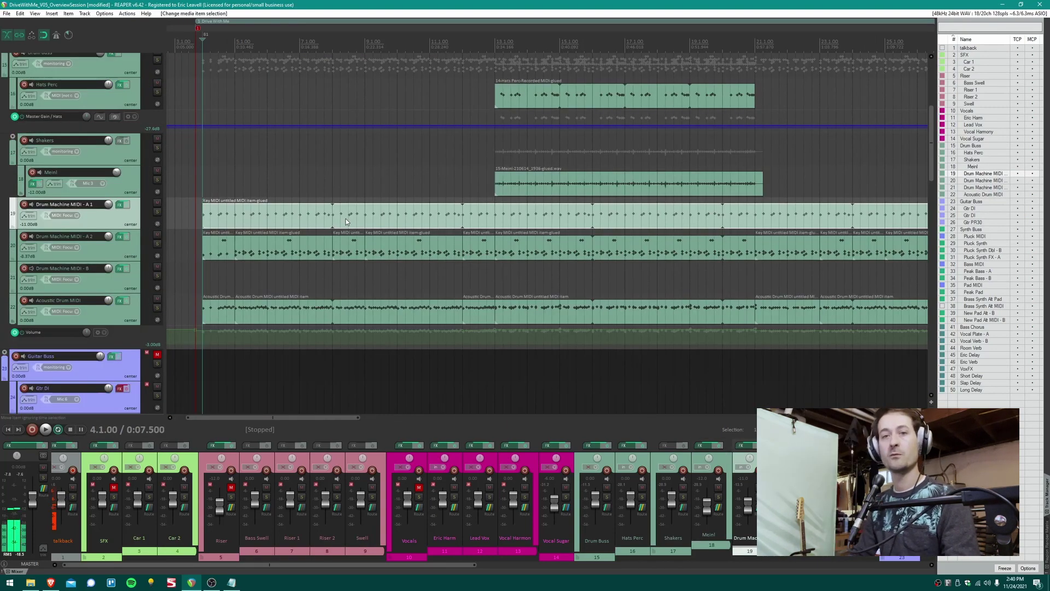
pyautogui.press('space')
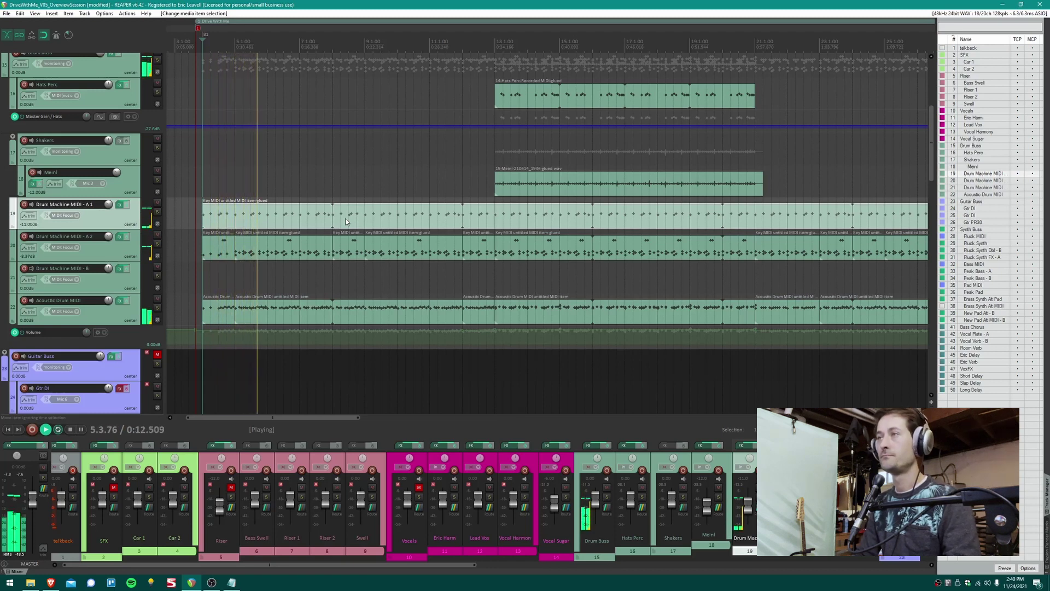
pyautogui.press('space')
pyautogui.hotkey('ctrl', 's')
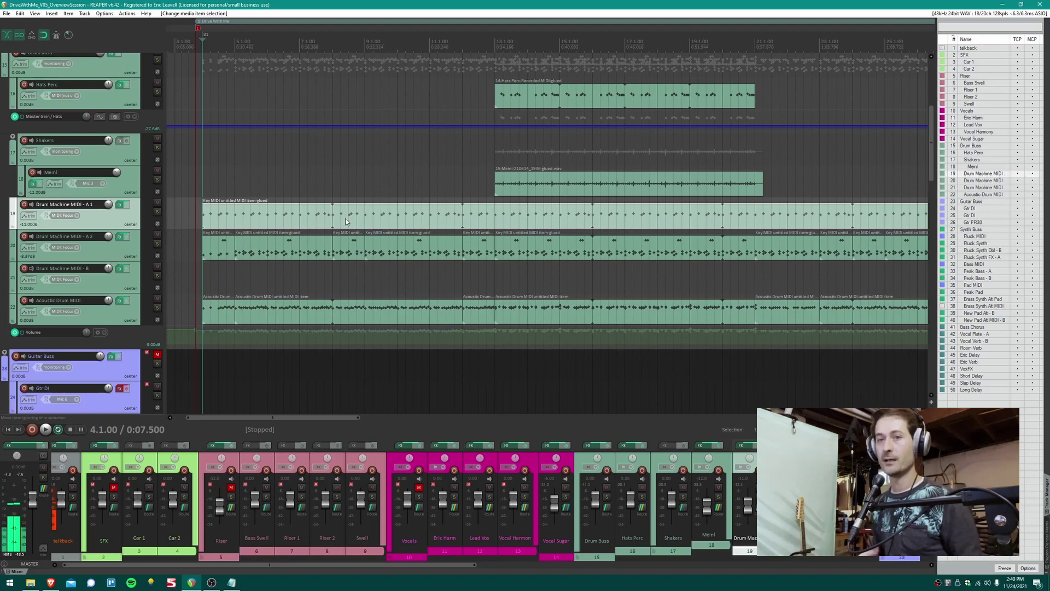
# - Mute the Drum Machine MIDI - A 2 and Acoustic Drum MIDI tracks, leaving Drum Machine MIDI - A 1 active
pyautogui.click(156, 234)
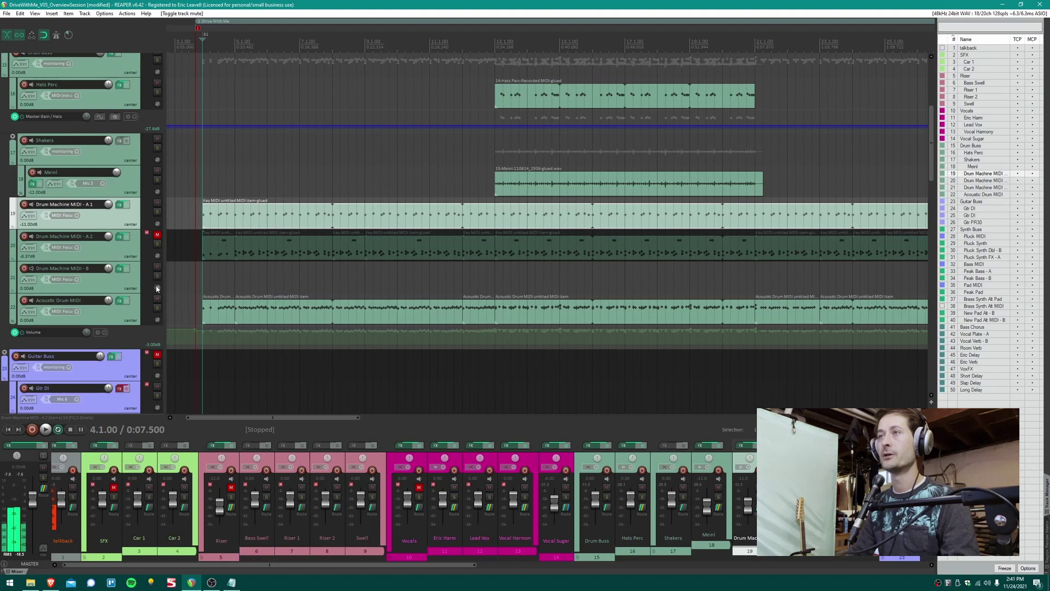
pyautogui.click(153, 238)
pyautogui.click(158, 235)
pyautogui.click(157, 234)
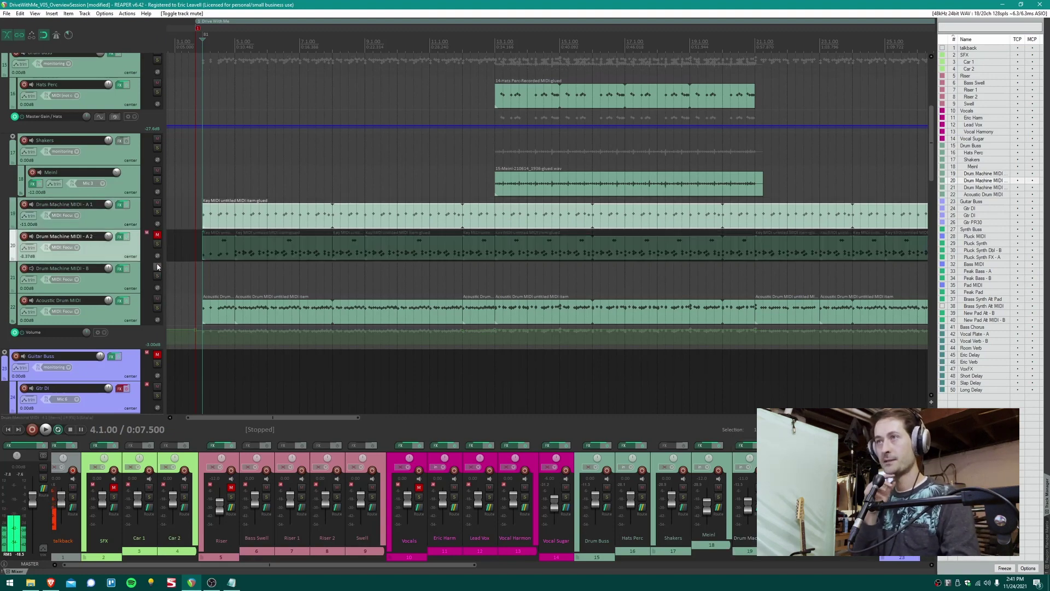
pyautogui.click(157, 299)
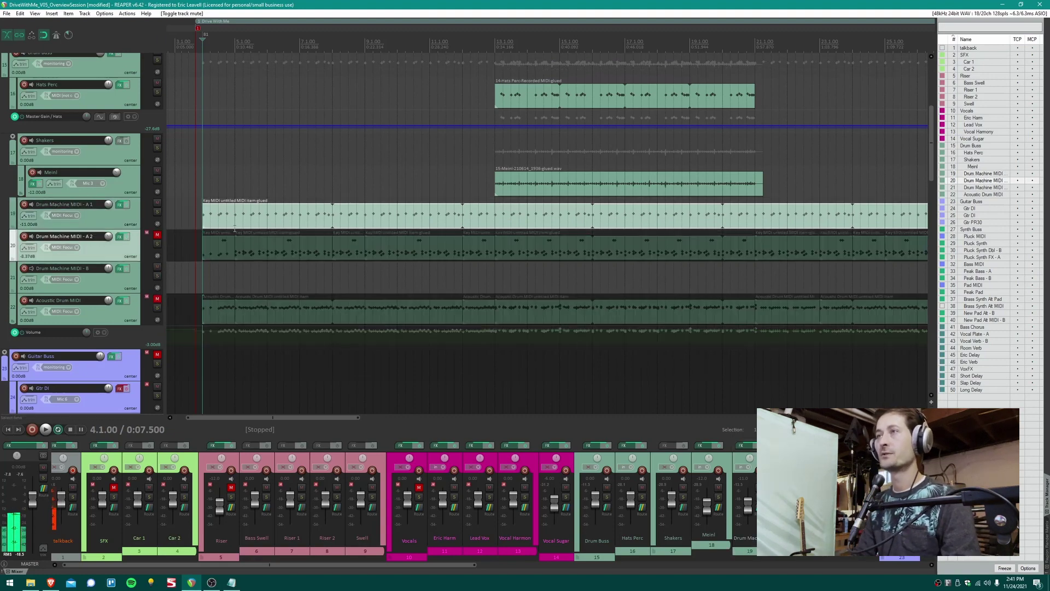
# - Audition Drum Machine MIDI - A 1 and set the time selection to the A 2 item starting at bar 5
pyautogui.press('space')
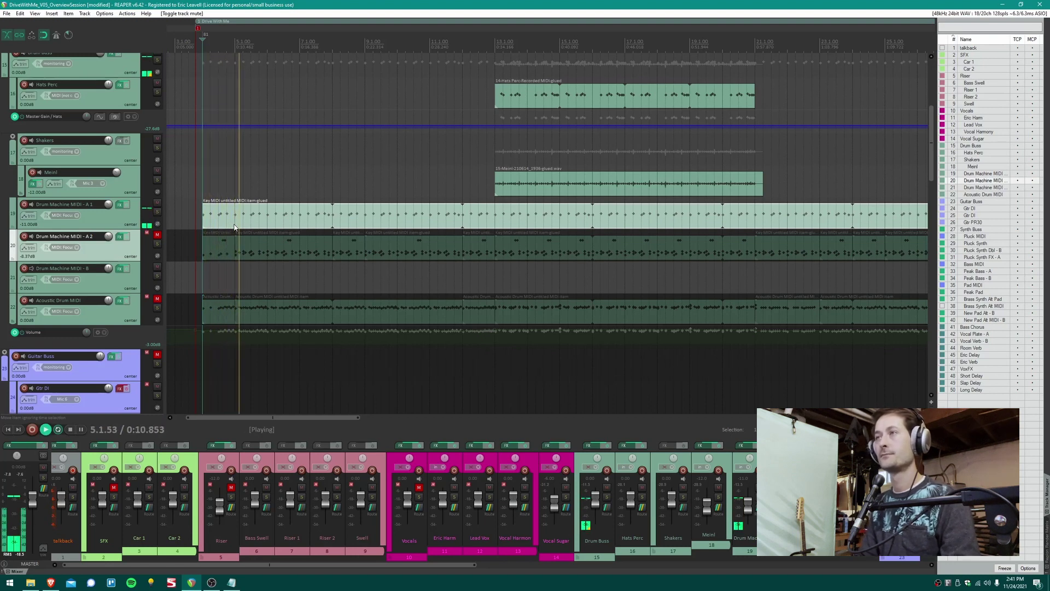
pyautogui.click(240, 234)
pyautogui.hotkey('ctrl', 't')
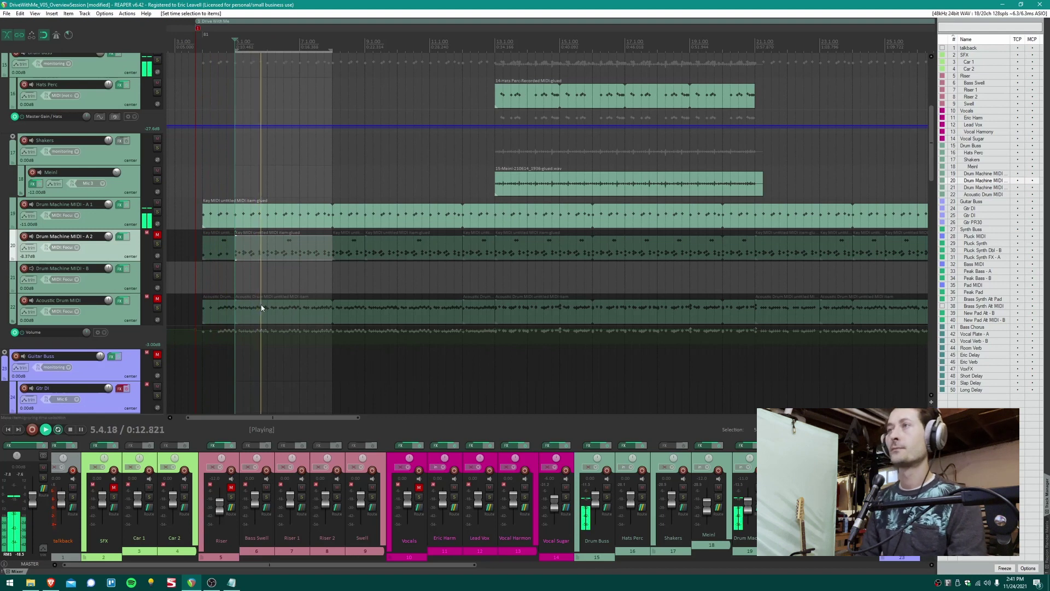
pyautogui.press('space')
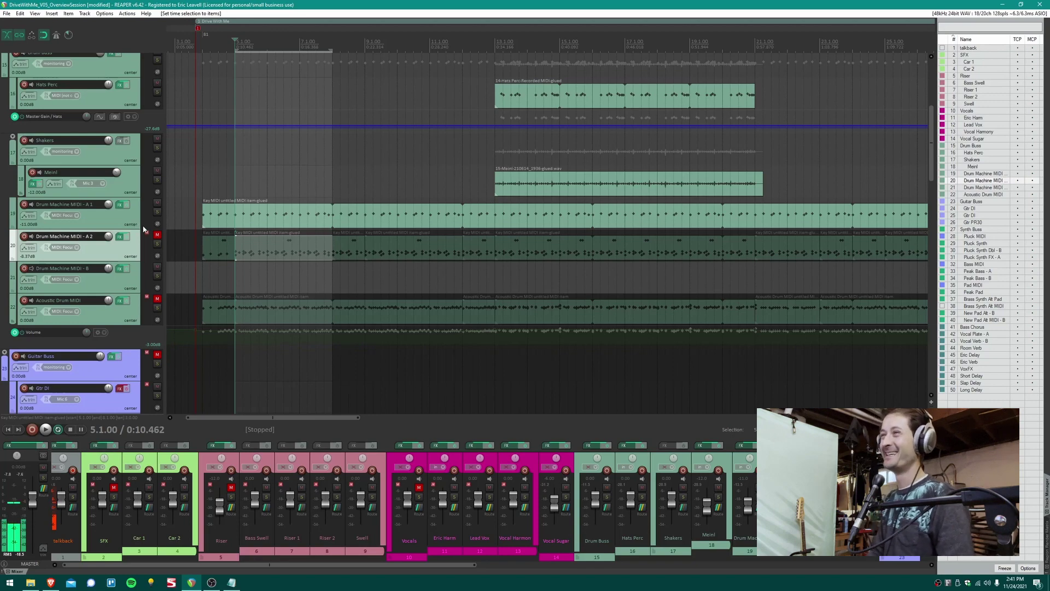
# - Open the Drum Machine MIDI - A 1 effects chain and audition the bass drum pads in the RT-7070 instrument
pyautogui.click(120, 204)
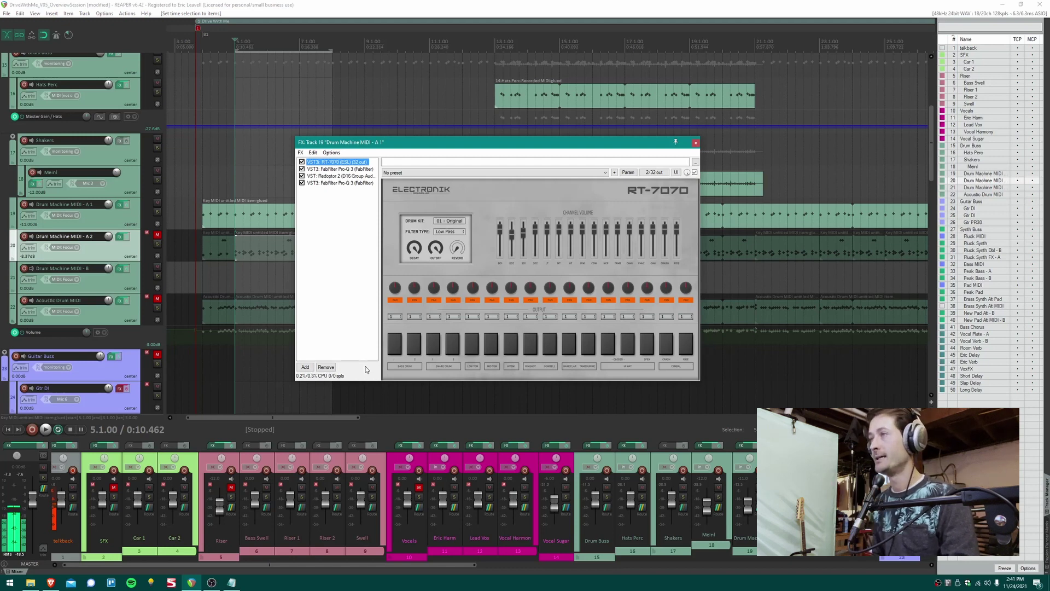
pyautogui.click(411, 345)
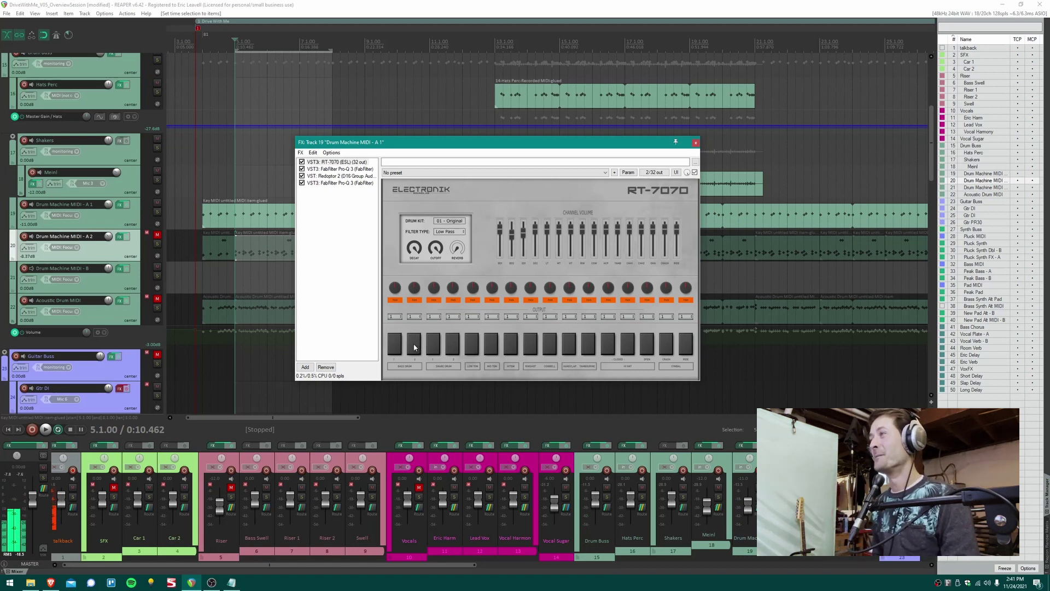
pyautogui.click(396, 343)
pyautogui.click(397, 344)
pyautogui.click(397, 345)
pyautogui.click(400, 353)
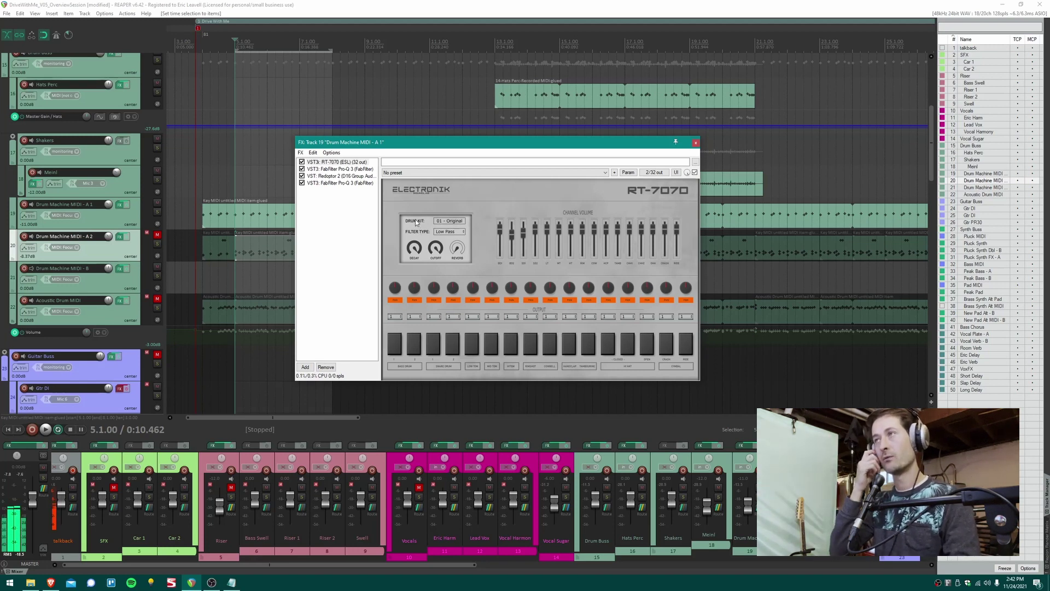
# - Inspect both FabFilter Pro-Q 3 equalizers and the Redoptor 2 distortion in the Drum Machine MIDI - A 1 effects chain
pyautogui.click(340, 176)
pyautogui.press('Up')
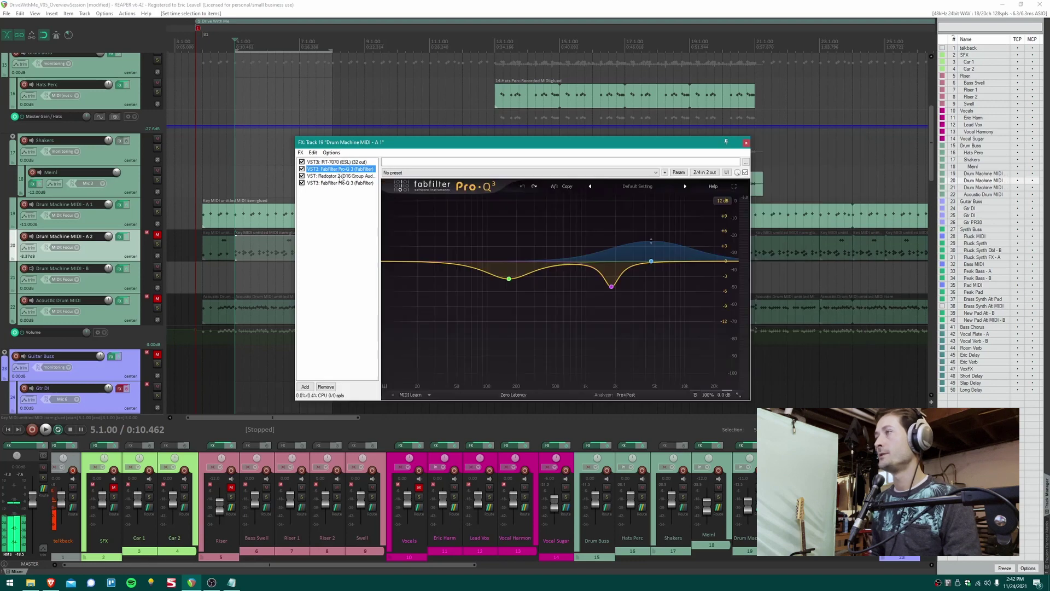
pyautogui.click(340, 184)
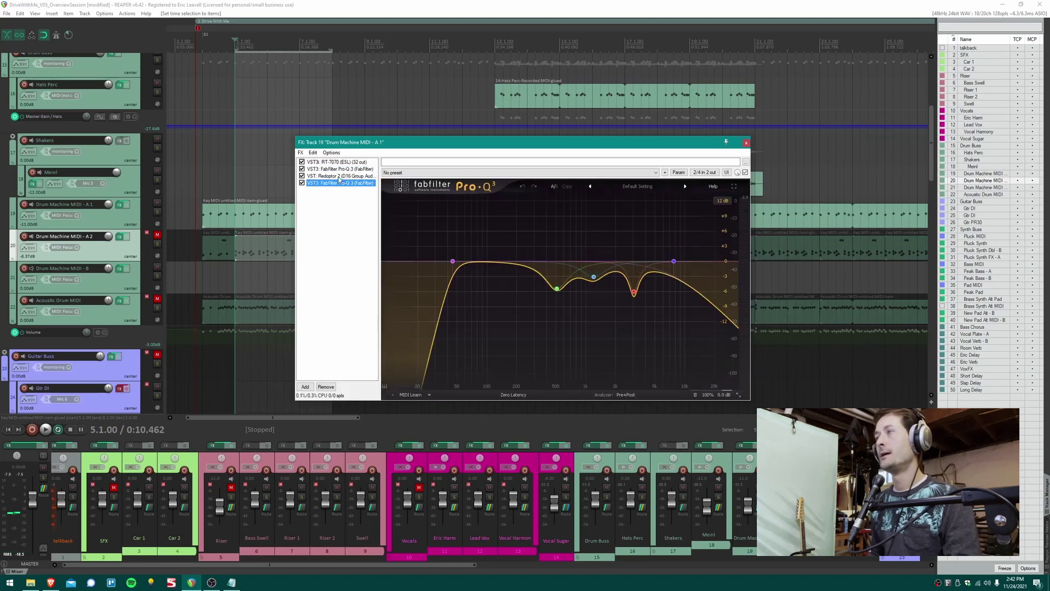
pyautogui.click(339, 169)
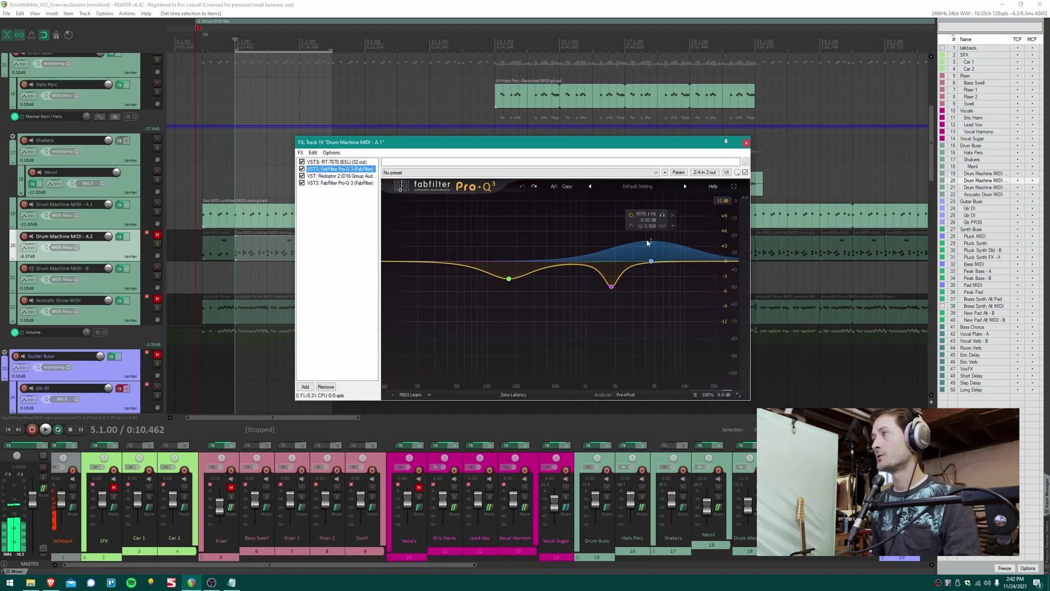
pyautogui.click(319, 176)
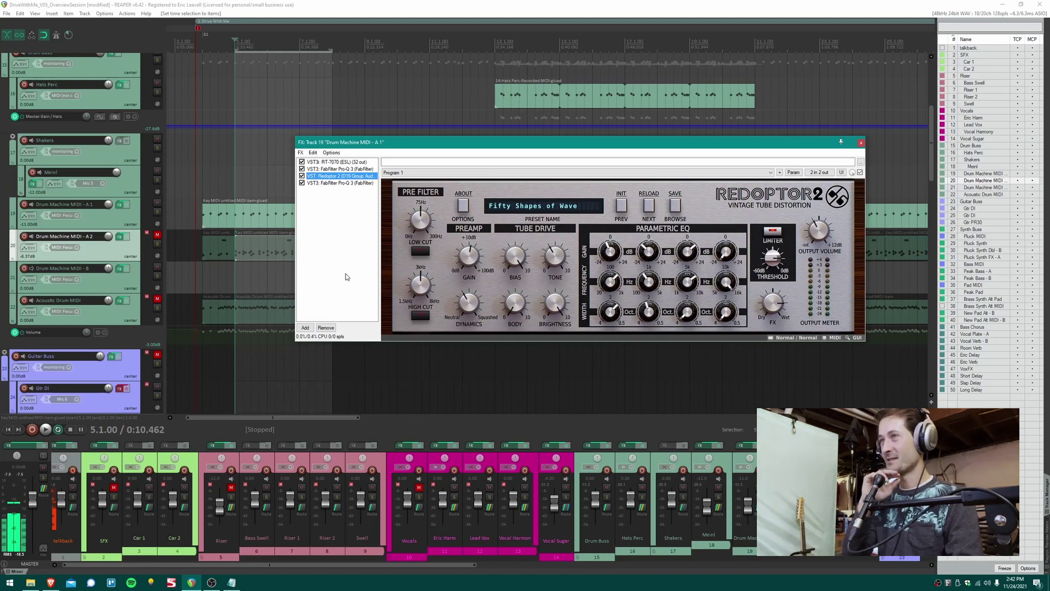
# - Compare the looped beat with Redoptor 2 bypassed and enabled, stop playback and close the effects window
pyautogui.press('space')
pyautogui.click(302, 176)
pyautogui.click(302, 175)
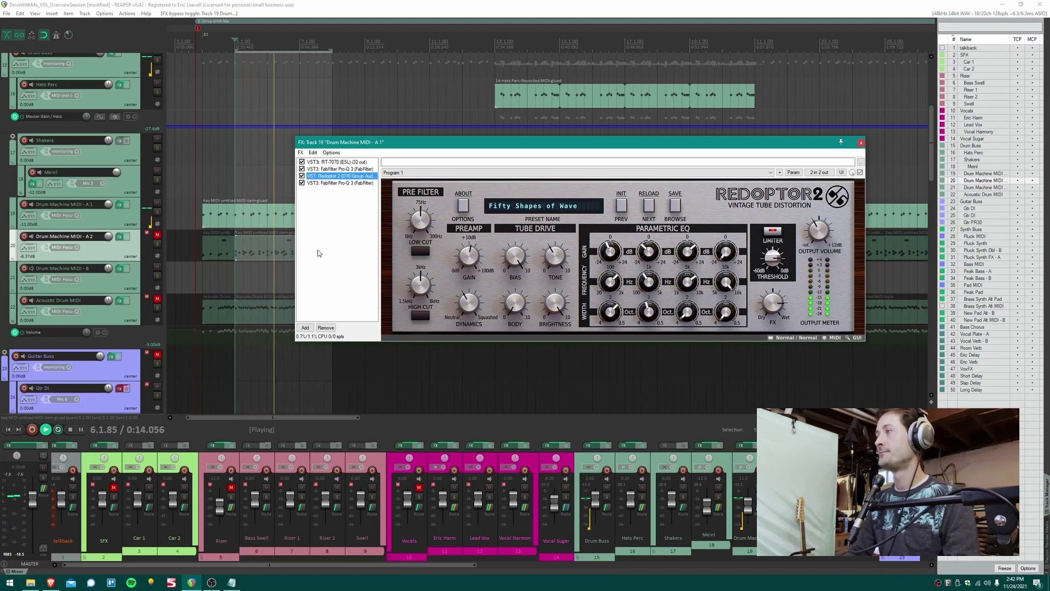
pyautogui.press('space')
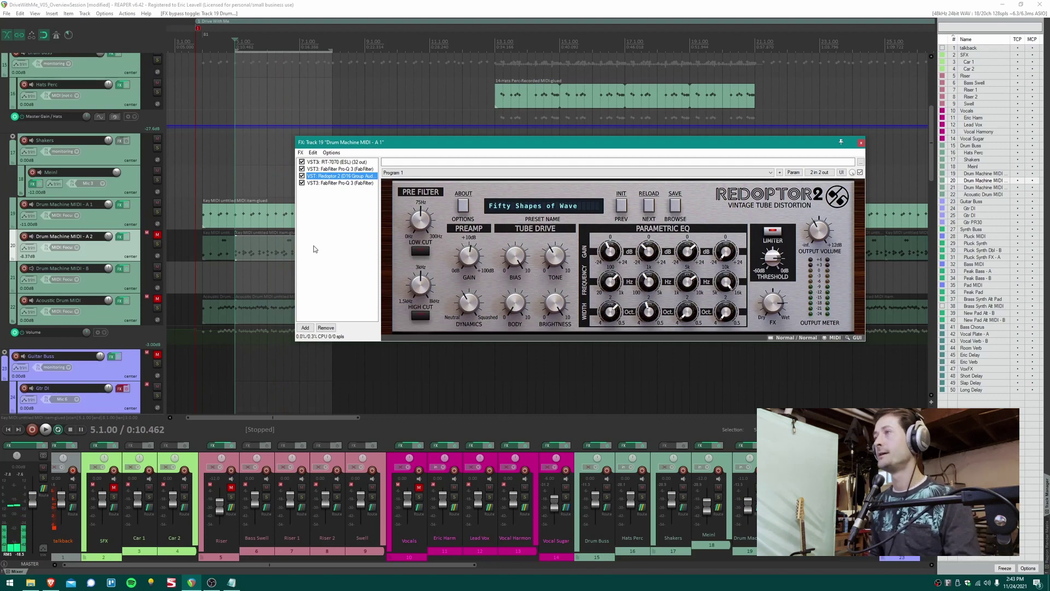
pyautogui.click(120, 204)
# - Unmute Drum Machine MIDI - A 2, mute Drum Machine MIDI - A 1, and audition the loop
pyautogui.click(157, 234)
pyautogui.click(157, 203)
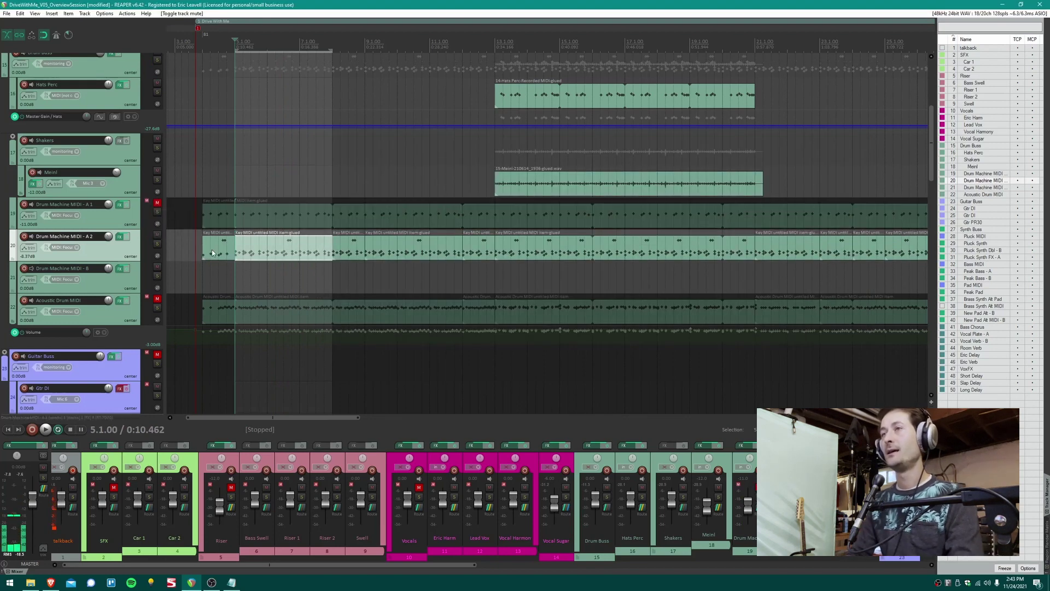
pyautogui.hotkey('ctrl', 's')
pyautogui.press('space')
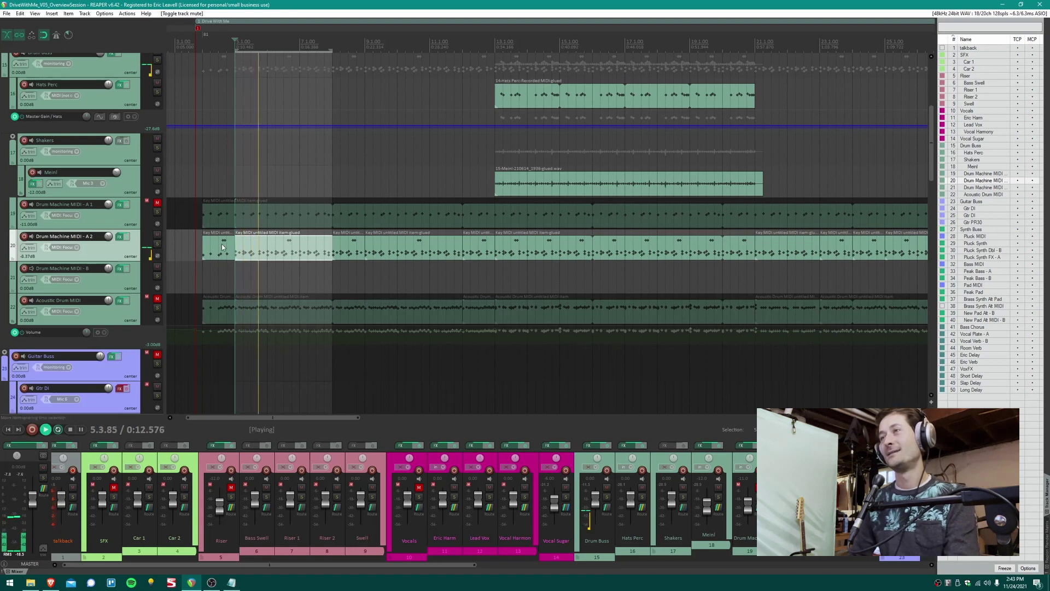
pyautogui.press('space')
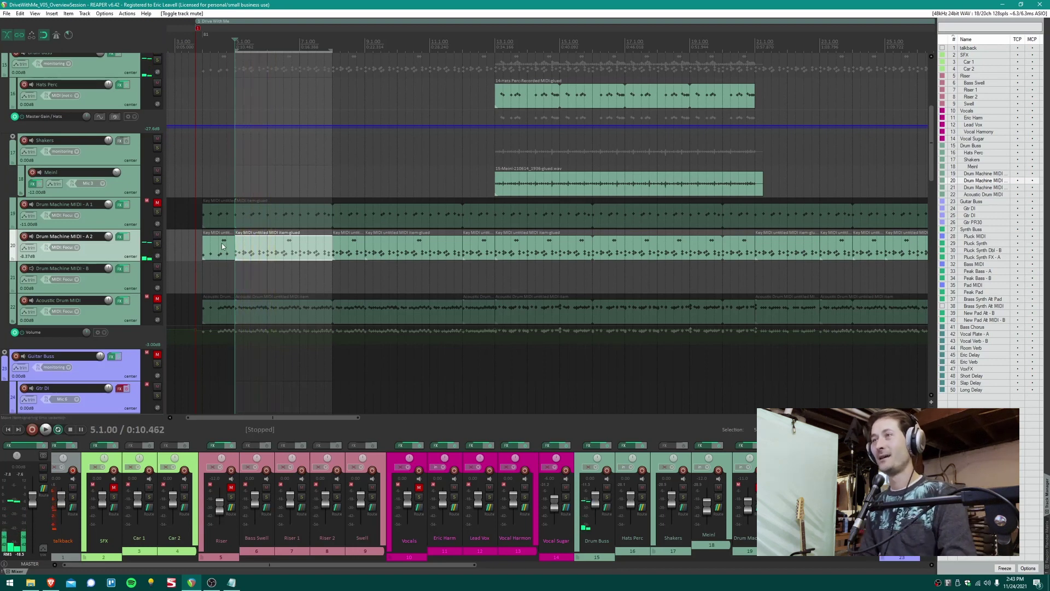
# - Inspect the Drum Machine MIDI - A 2 effects chain, covering the drum synth's Snare pad and the Pro-Q 3 equalizer
pyautogui.click(120, 236)
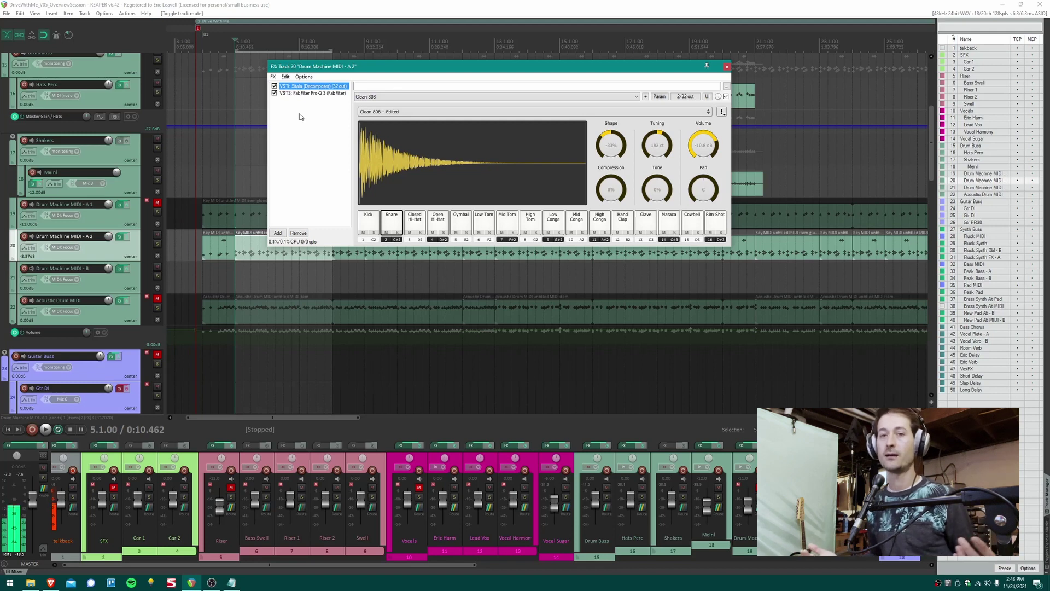
pyautogui.click(385, 216)
pyautogui.click(302, 94)
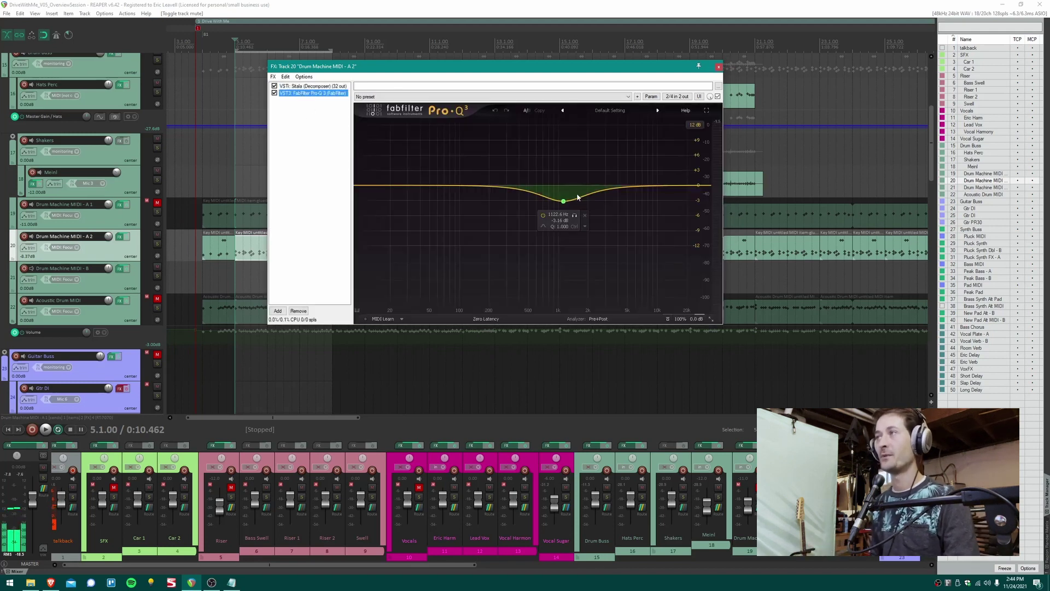
pyautogui.click(718, 67)
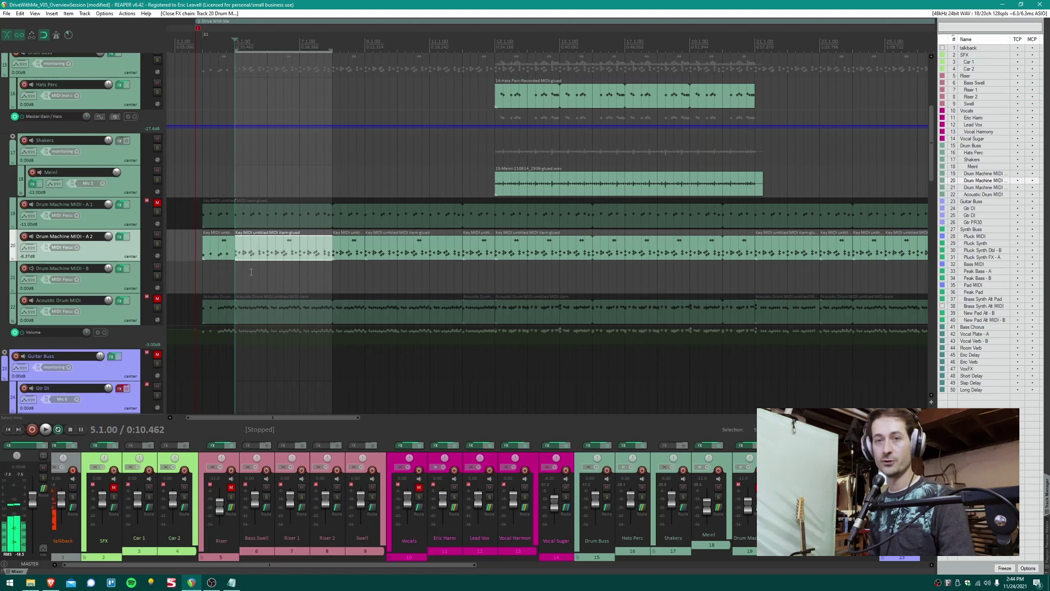
# - Audition the Drum Machine MIDI - A 2 loop alone and together with A 1 by toggling the A 1 mute
pyautogui.press('space')
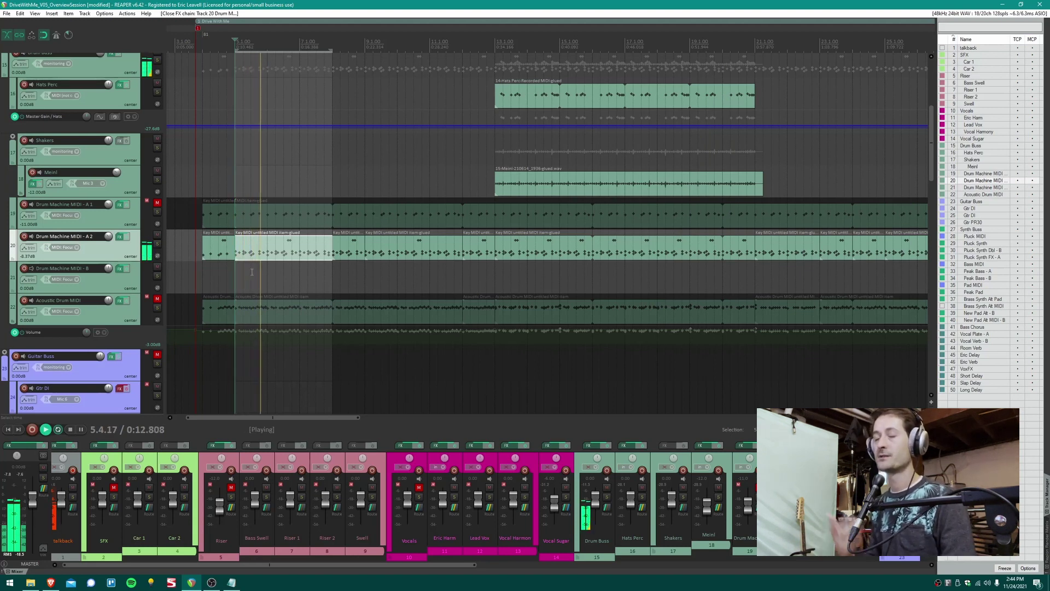
pyautogui.click(158, 203)
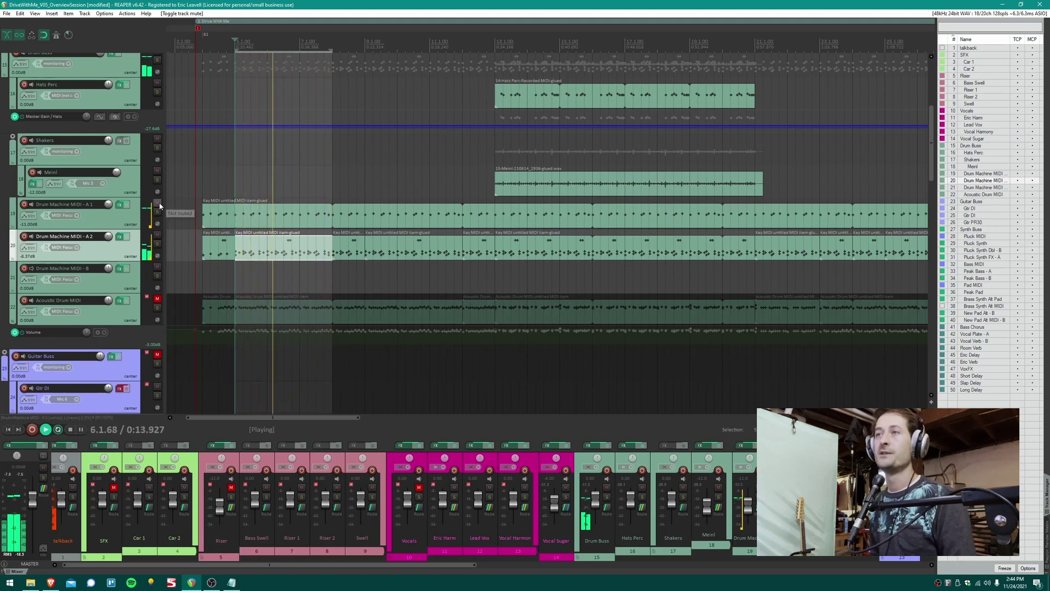
pyautogui.press('space')
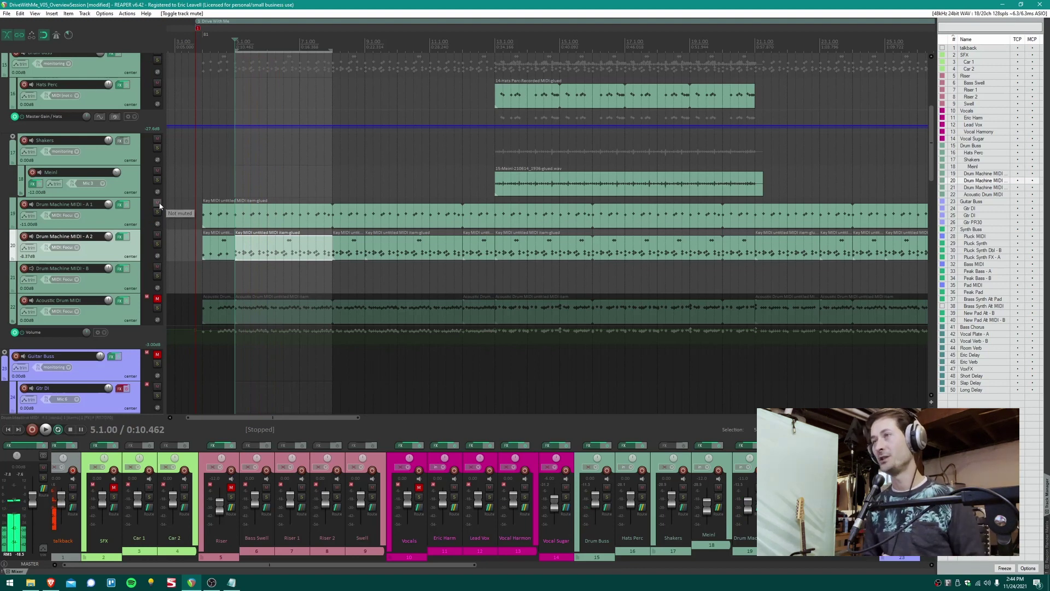
pyautogui.click(158, 204)
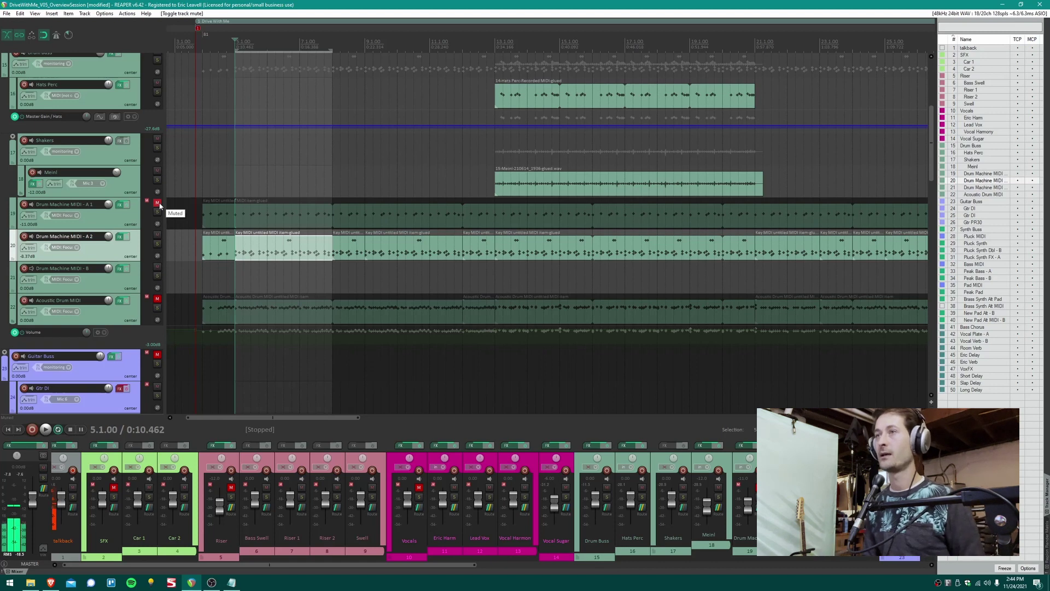
pyautogui.press('space')
pyautogui.press('space')
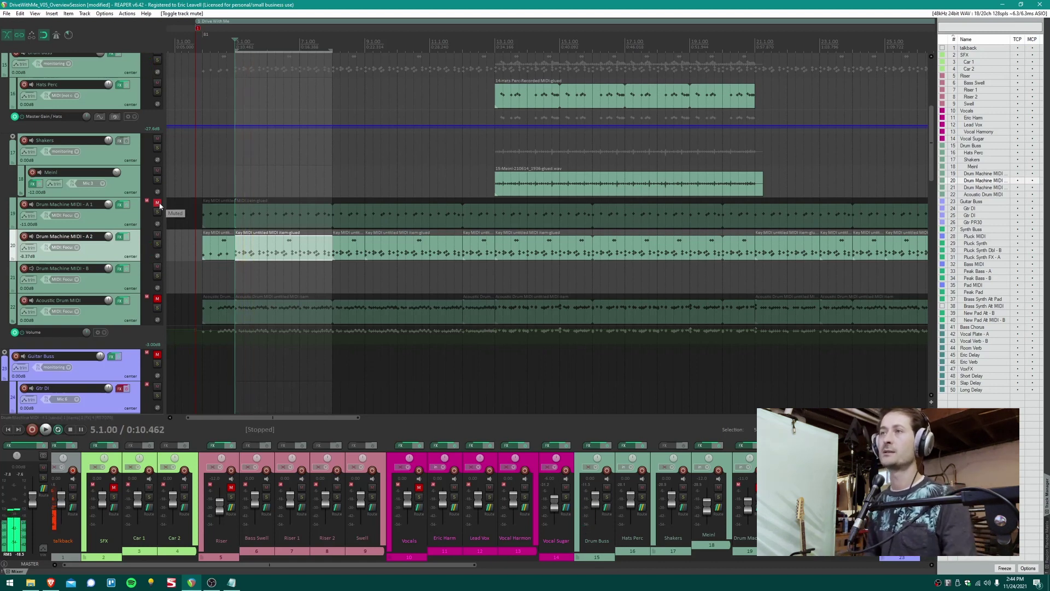
# - Mute Drum Machine MIDI - A 2 in favour of an unmuted Acoustic Drum MIDI track, and open the acoustic track's effects chain
pyautogui.click(157, 234)
pyautogui.click(251, 313)
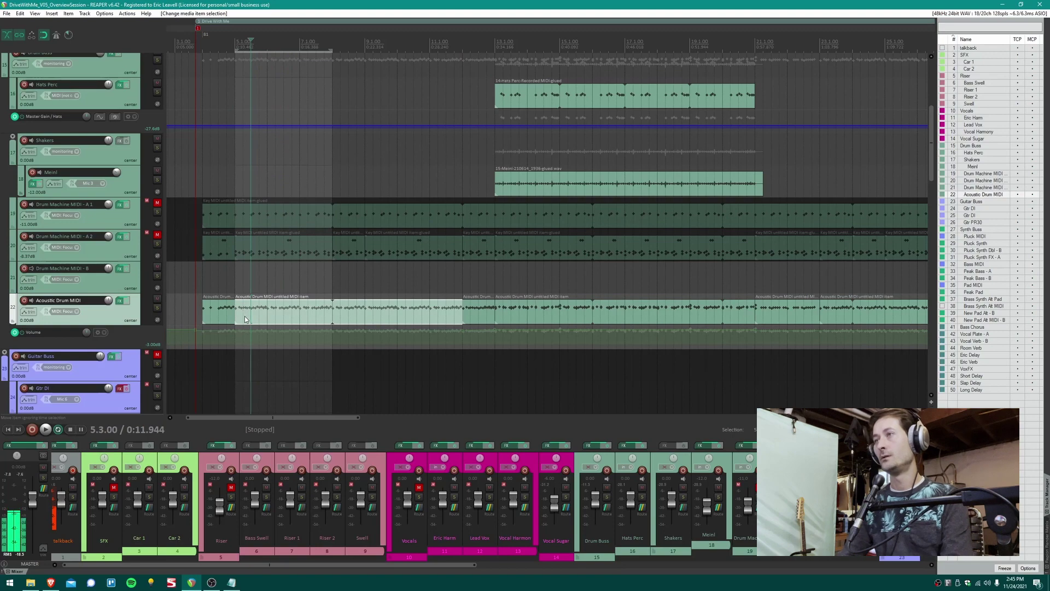
pyautogui.click(245, 313)
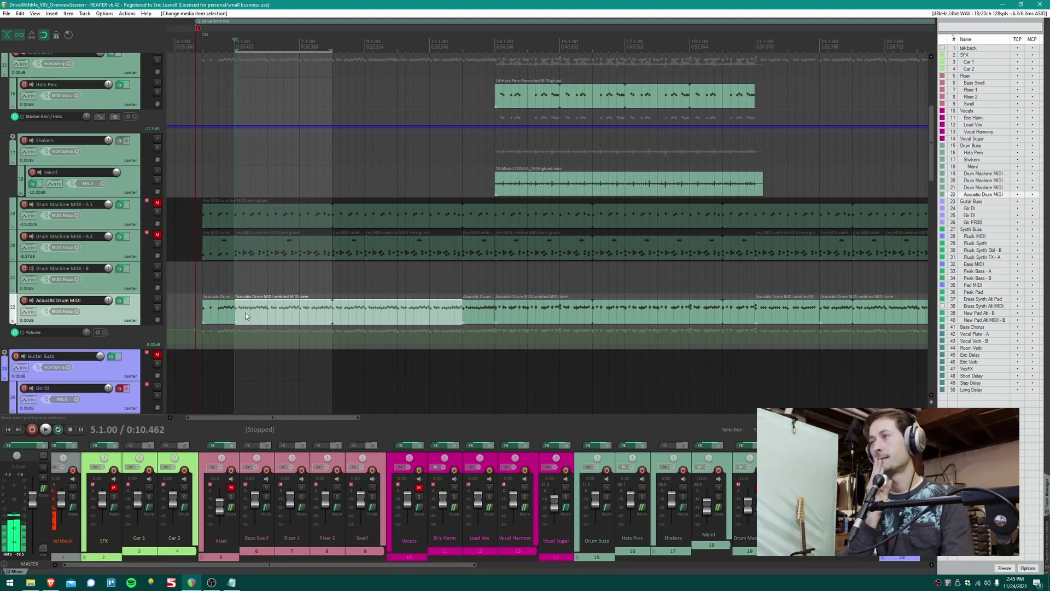
pyautogui.click(119, 300)
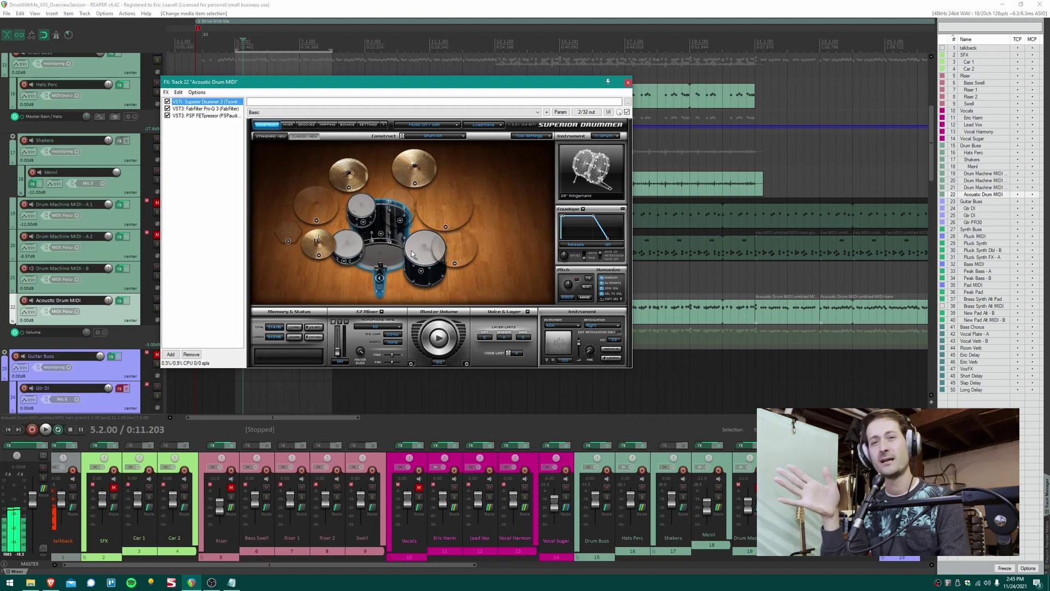
# - Inspect the acoustic track's Superior Drummer 2 kit and PSP FETpressor settings, and move the effects window clear of the track controls
pyautogui.click(367, 208)
pyautogui.click(365, 254)
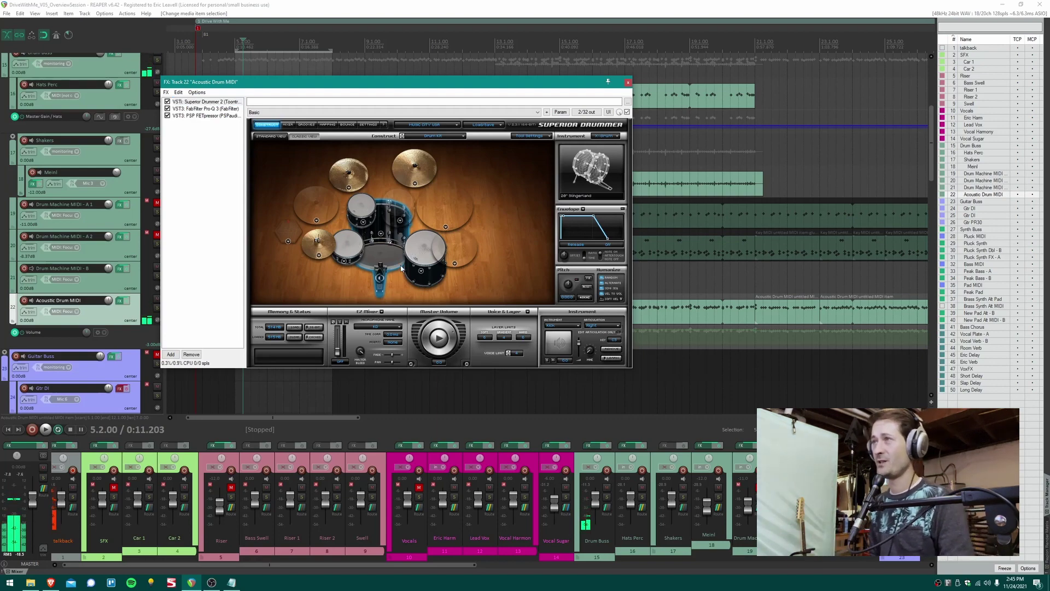
pyautogui.click(194, 116)
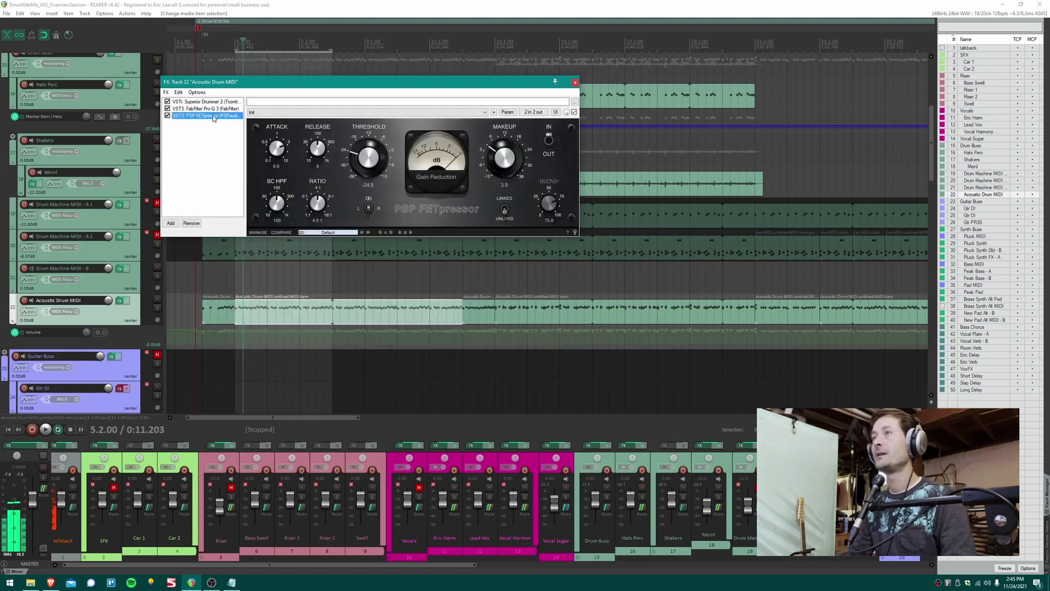
pyautogui.click(206, 102)
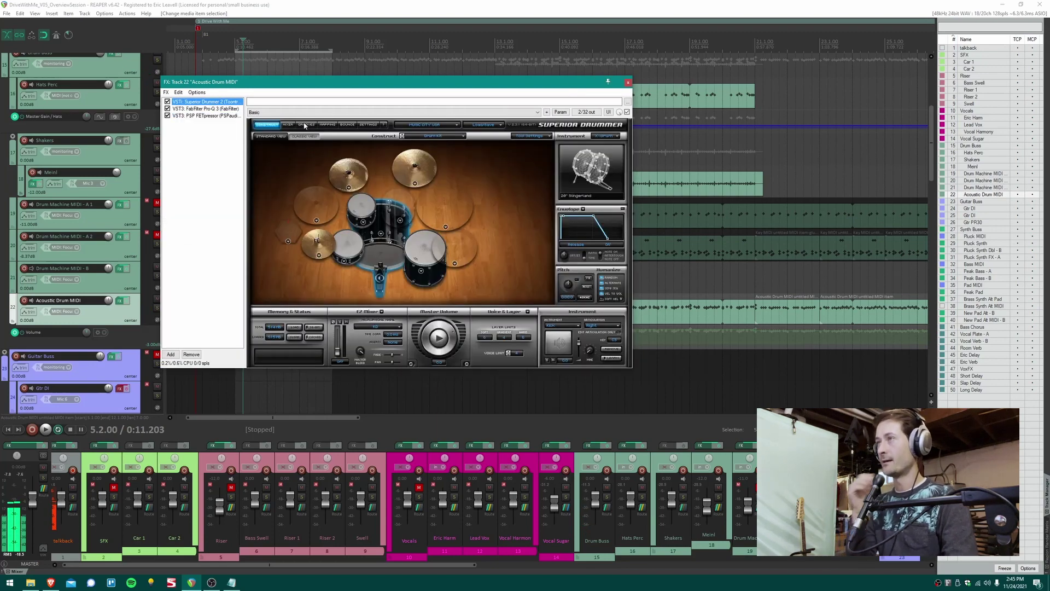
pyautogui.moveTo(339, 81); pyautogui.dragTo(605, 115)
# - Audition Drum Machine MIDI - A 1 and A 2 together, unmuted, with Acoustic Drum MIDI muted
pyautogui.click(157, 234)
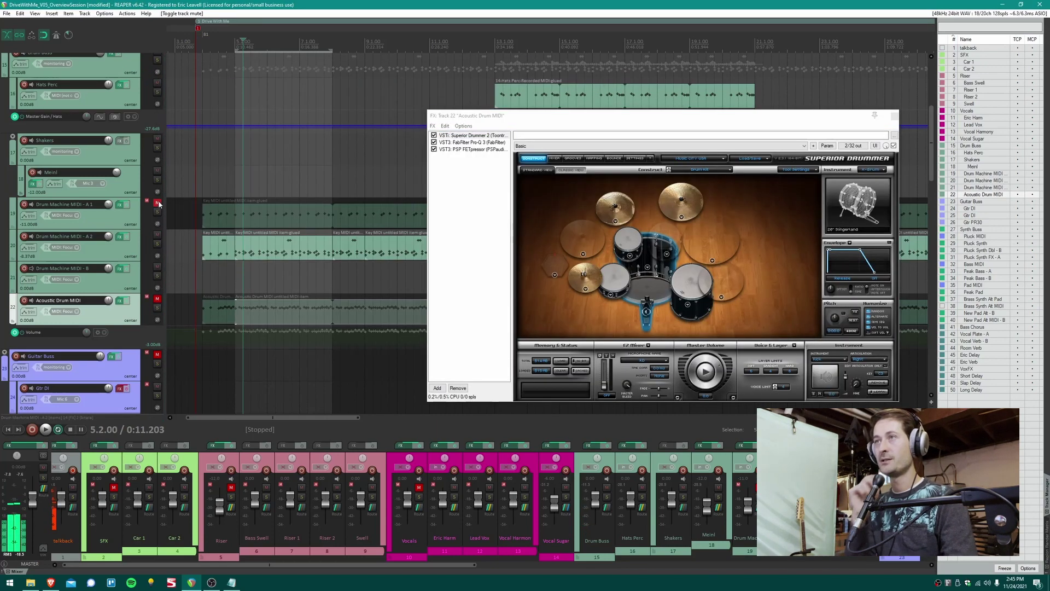
pyautogui.click(157, 202)
pyautogui.press('space')
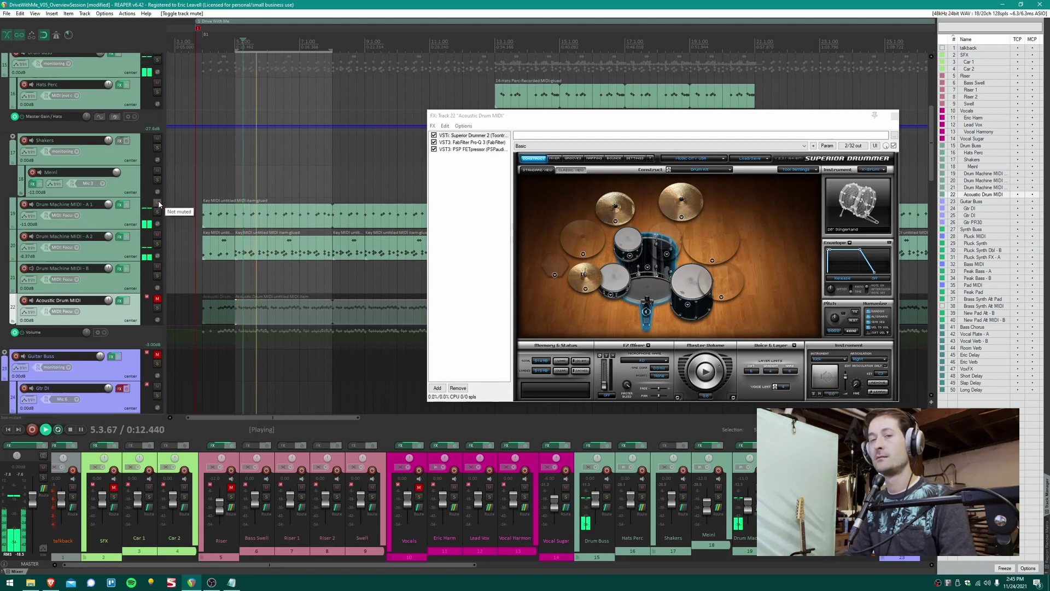
pyautogui.press('space')
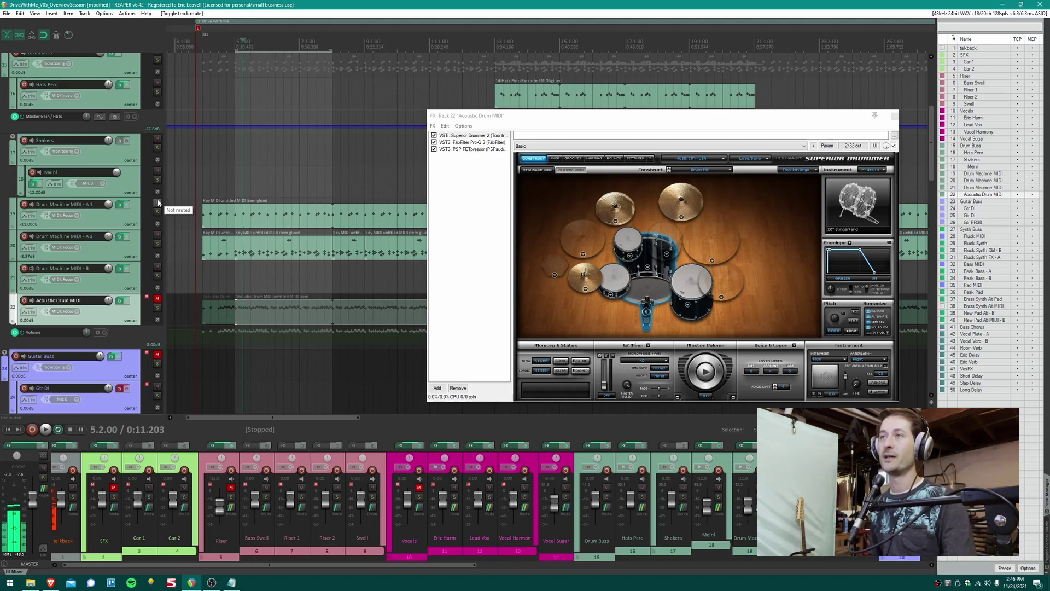
# - Mute Drum Machine MIDI - A 1 and A 2, unmute Acoustic Drum MIDI, and audition it alone from bar 5
pyautogui.click(157, 203)
pyautogui.click(157, 234)
pyautogui.click(157, 299)
pyautogui.click(241, 310)
pyautogui.press('space')
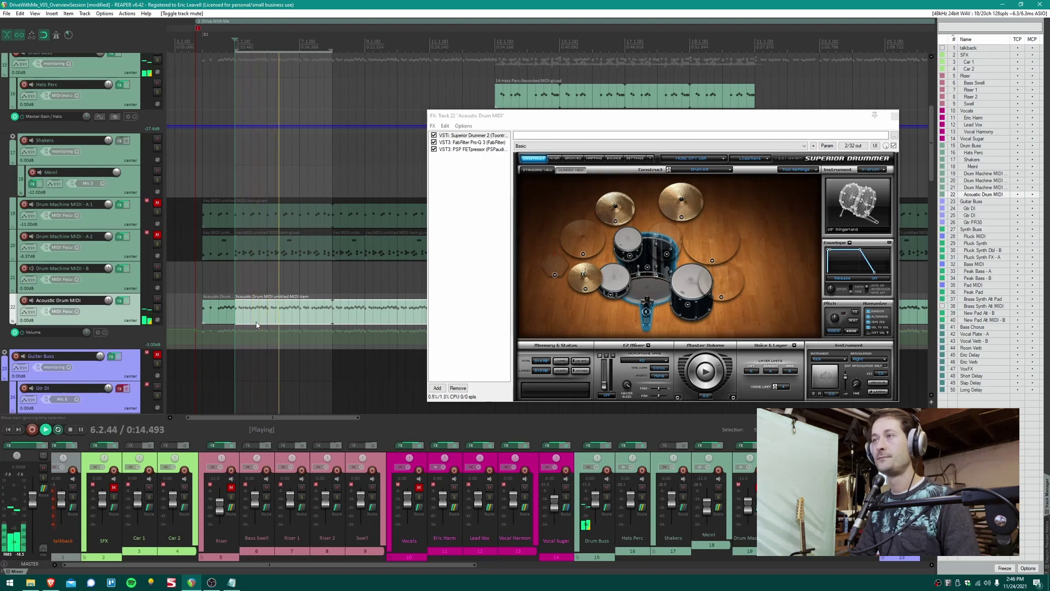
pyautogui.press('space')
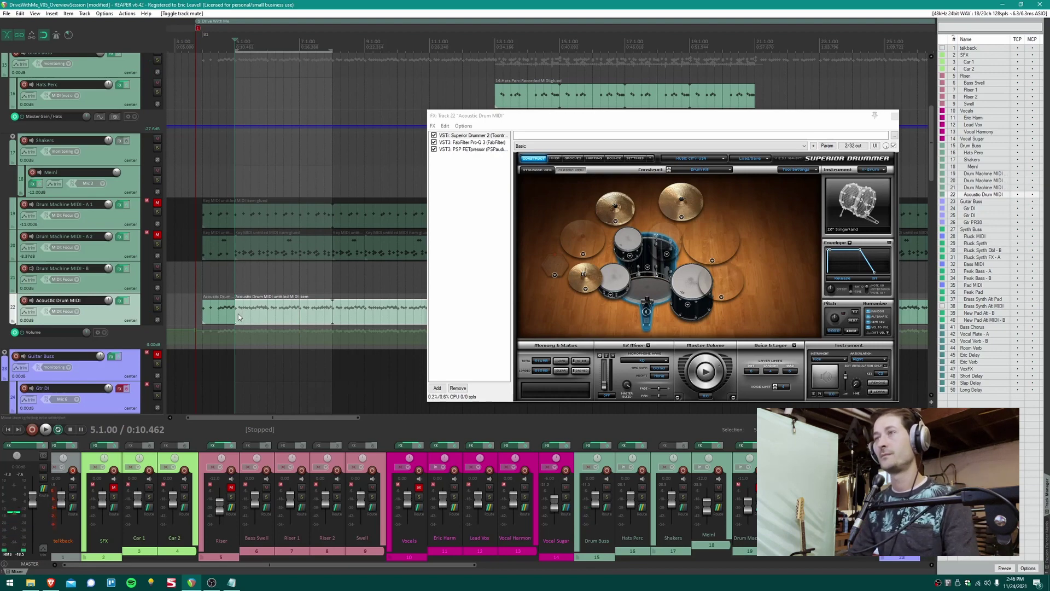
# - Open the Acoustic Drum MIDI clip at bar 5 in the MIDI editor, check individual upper-row notes, and play the pattern
pyautogui.doubleClick(240, 315)
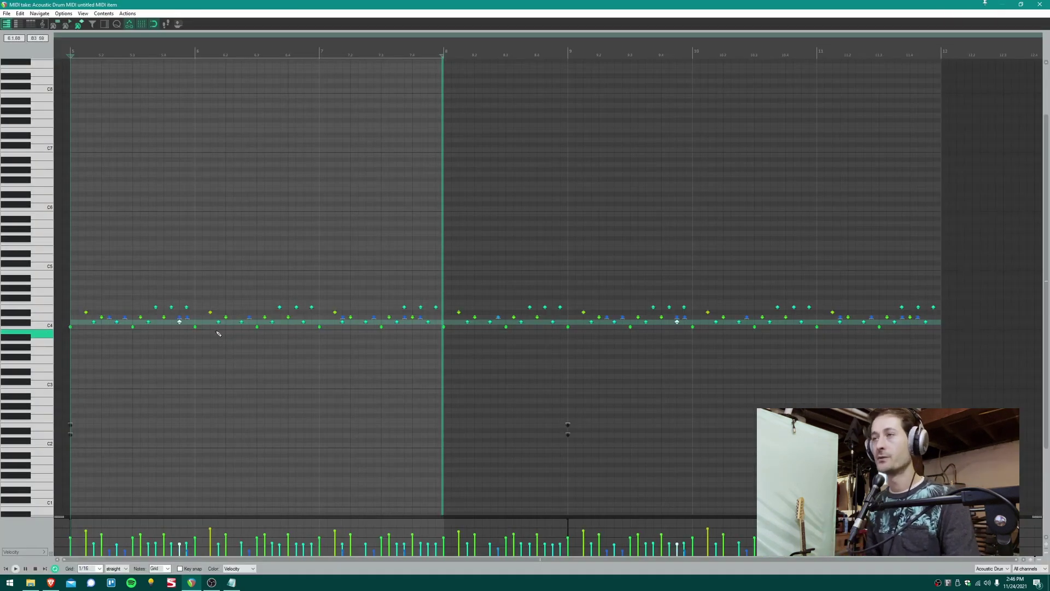
pyautogui.scroll(3, 218, 331)
pyautogui.scroll(-2, 220, 334)
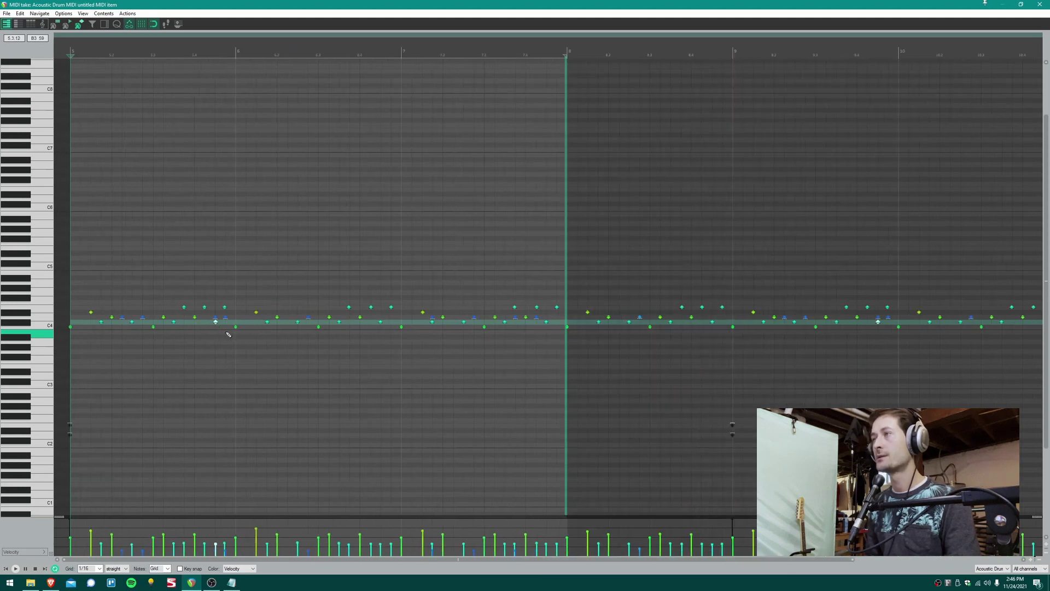
pyautogui.click(184, 307)
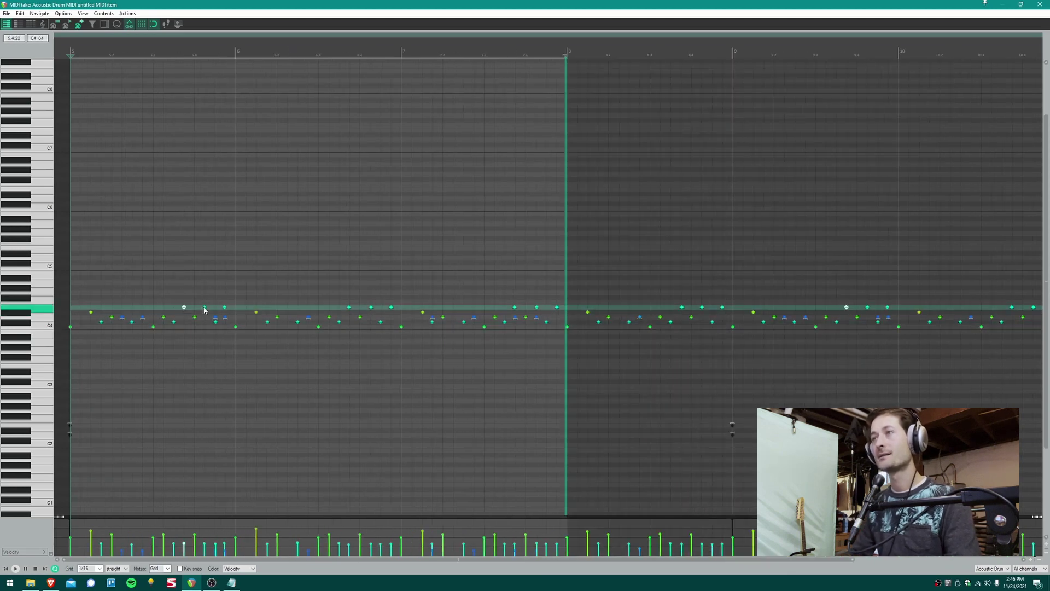
pyautogui.click(224, 307)
pyautogui.press('space')
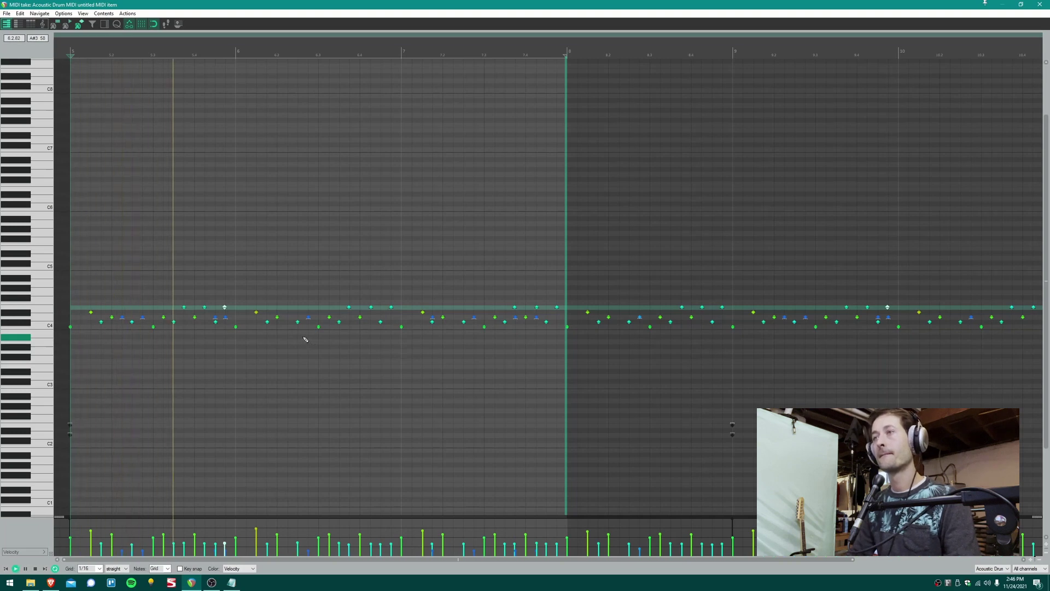
pyautogui.press('space')
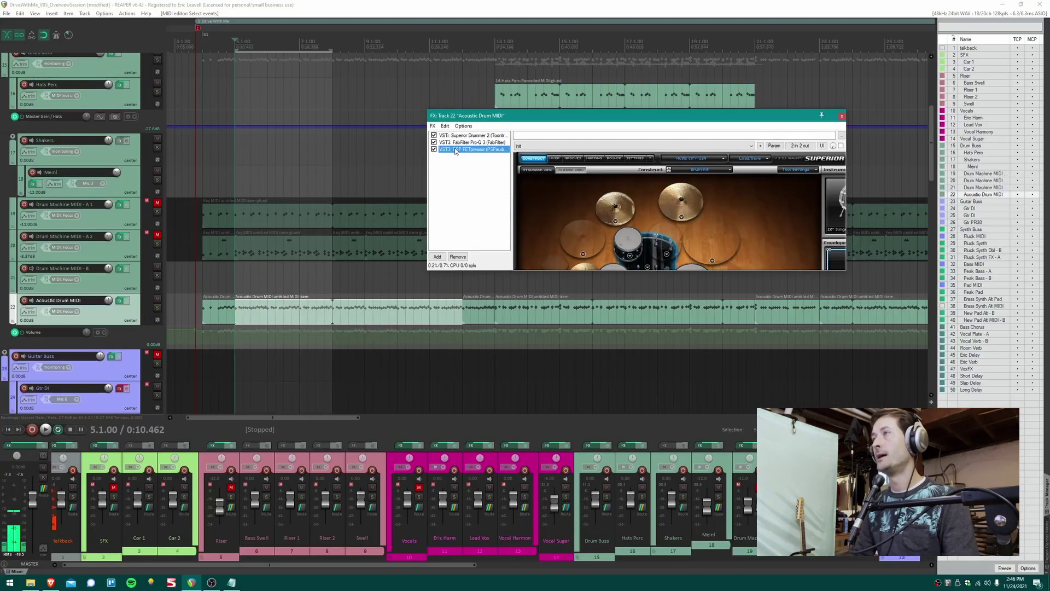
# - Review the acoustic track's PSP FETpressor and Superior Drummer's mixer page, and reposition the effects window to show all its channels
pyautogui.click(454, 149)
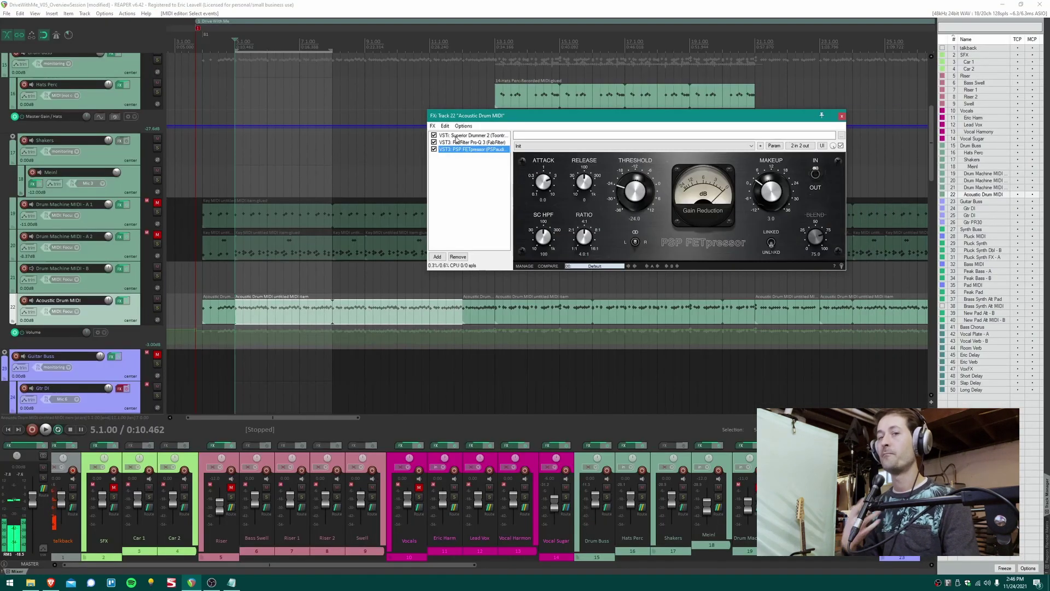
pyautogui.click(456, 136)
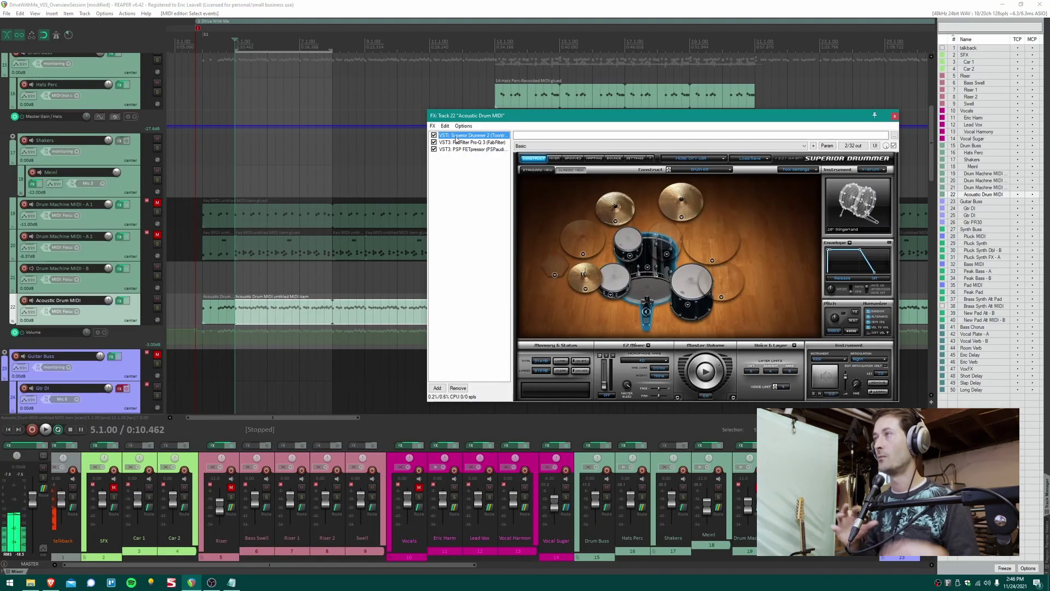
pyautogui.click(555, 158)
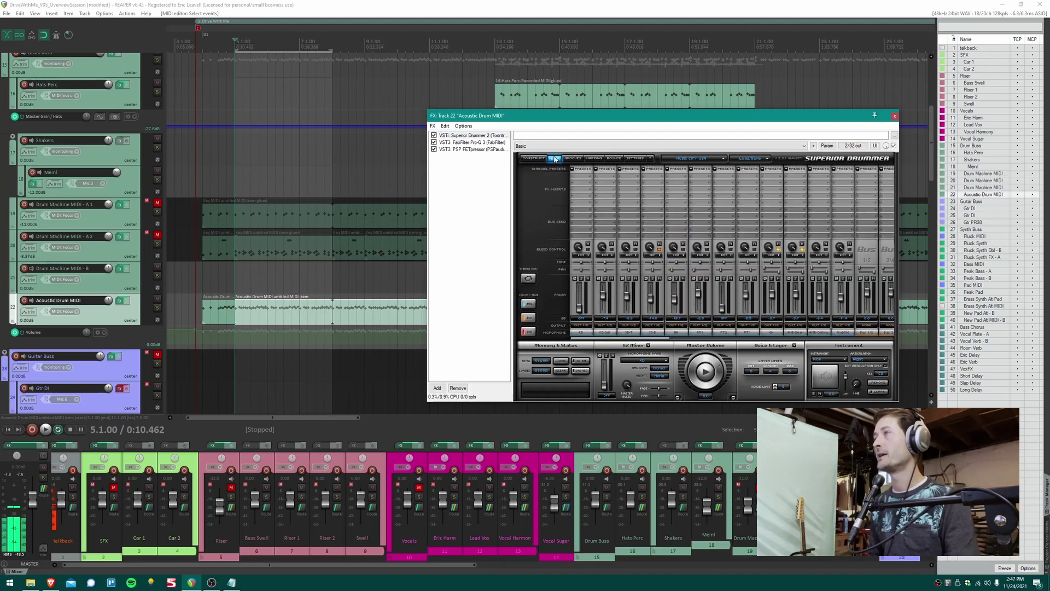
pyautogui.moveTo(544, 120); pyautogui.dragTo(388, 116)
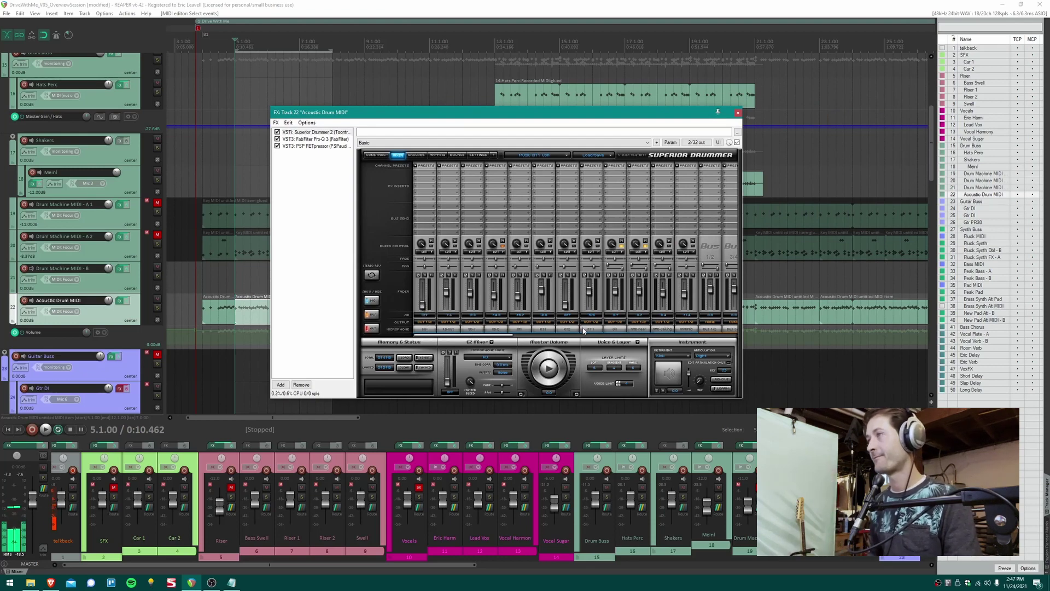
# - Audition the acoustic drums while toggling individual Superior Drummer mixer channels, and close the effects window
pyautogui.click(638, 275)
pyautogui.press('space')
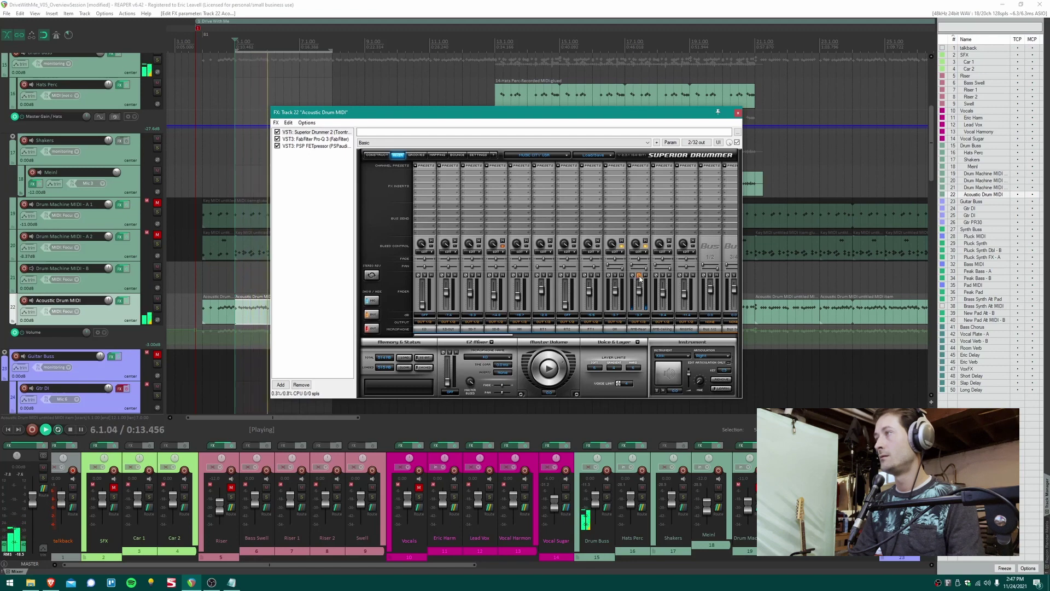
pyautogui.click(614, 275)
pyautogui.press('space')
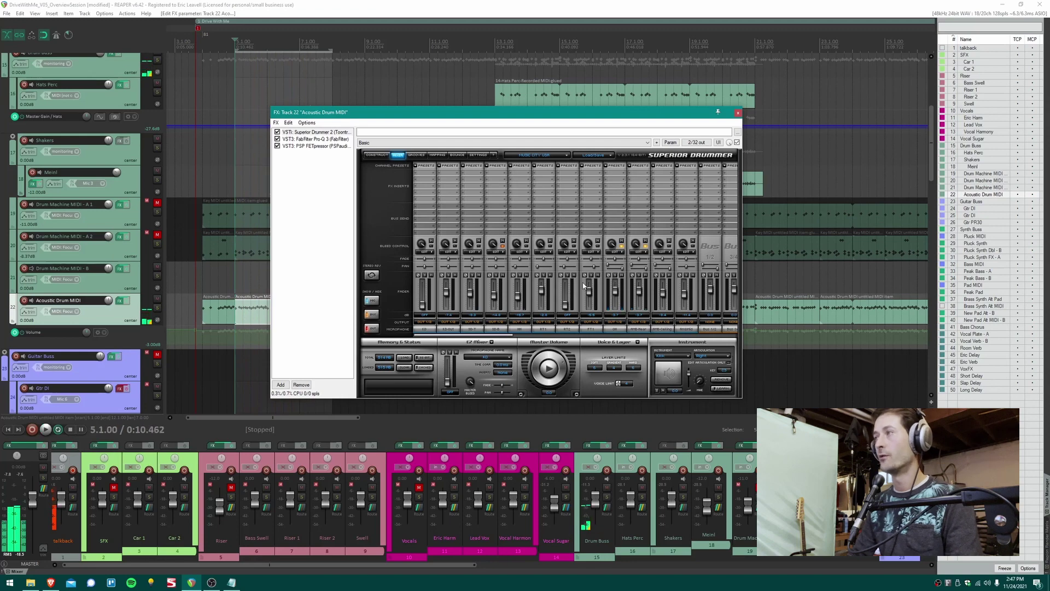
pyautogui.click(738, 114)
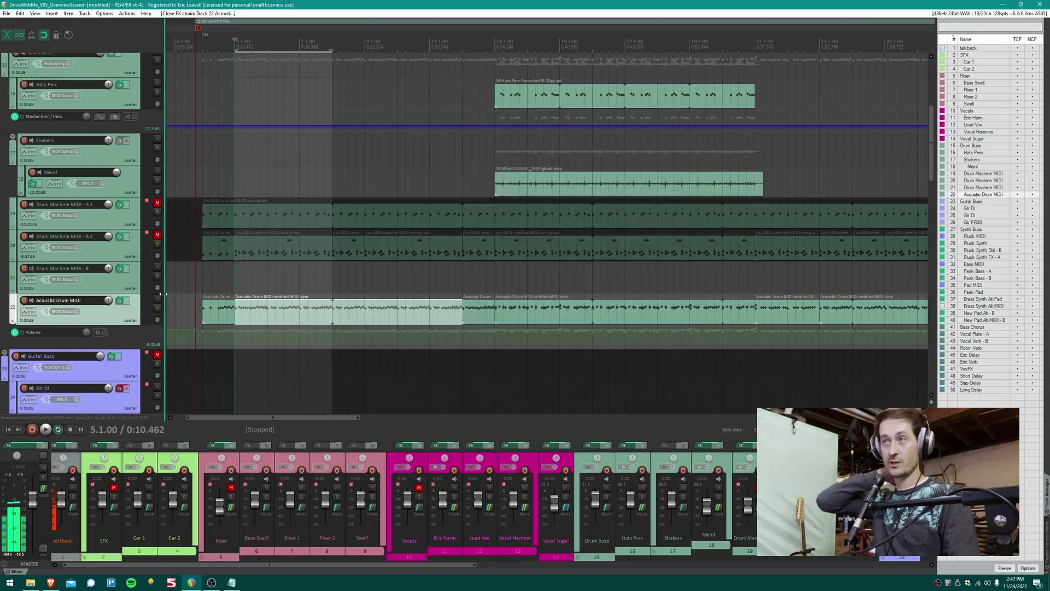
# - Audition the Meinl shaker clip from bar 13 with both A drum machines, Acoustic Drum MIDI and Hats Perc muted, and unmute Hats Perc
pyautogui.moveTo(162, 232); pyautogui.dragTo(163, 200)
pyautogui.scroll(2, 333, 253)
pyautogui.hscroll(3, 333, 253)
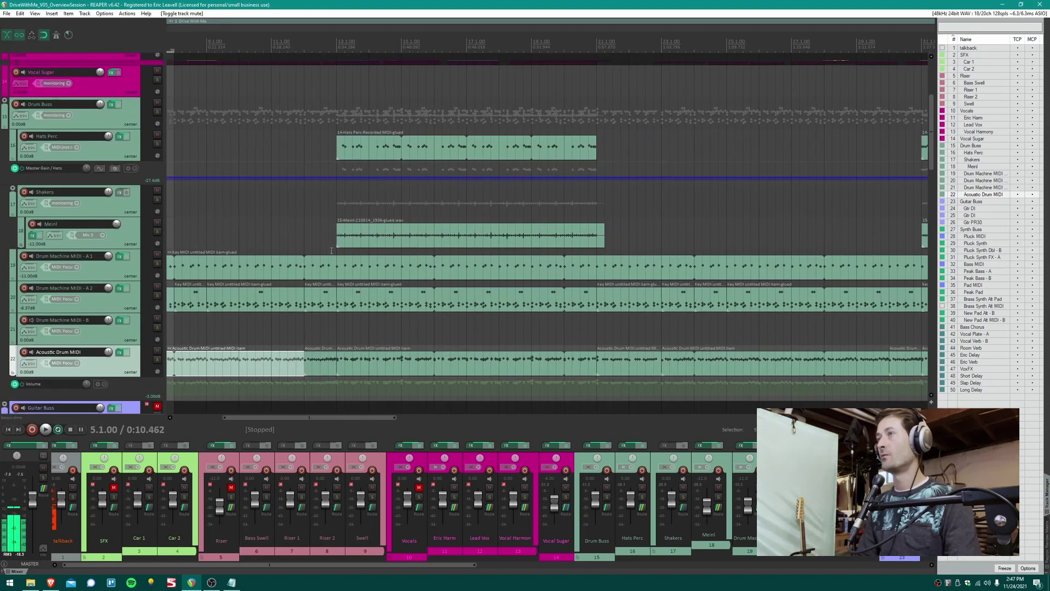
pyautogui.click(336, 237)
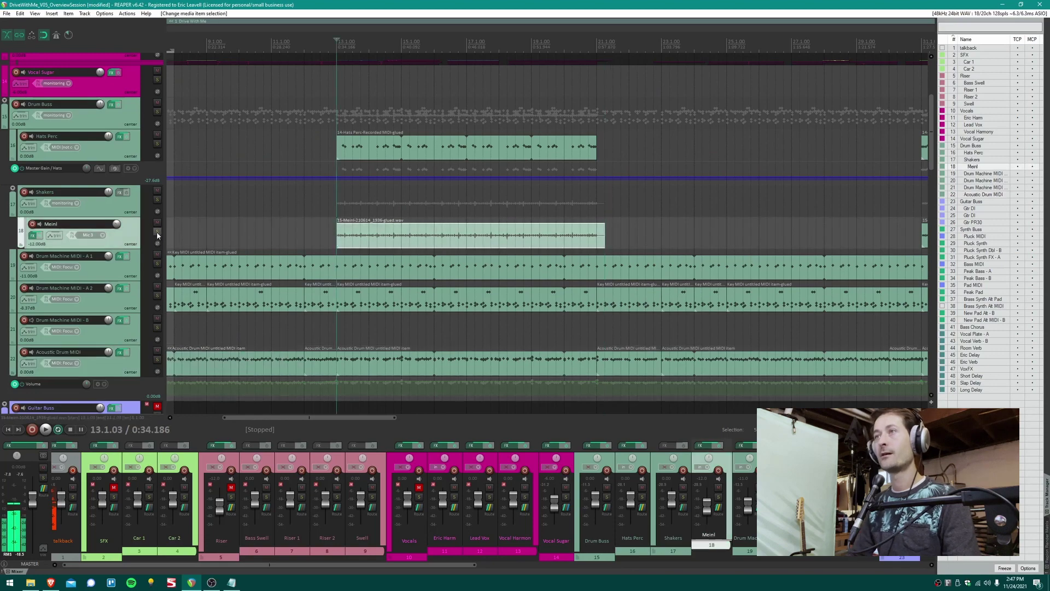
pyautogui.moveTo(157, 255); pyautogui.dragTo(157, 350)
pyautogui.click(157, 134)
pyautogui.press('space')
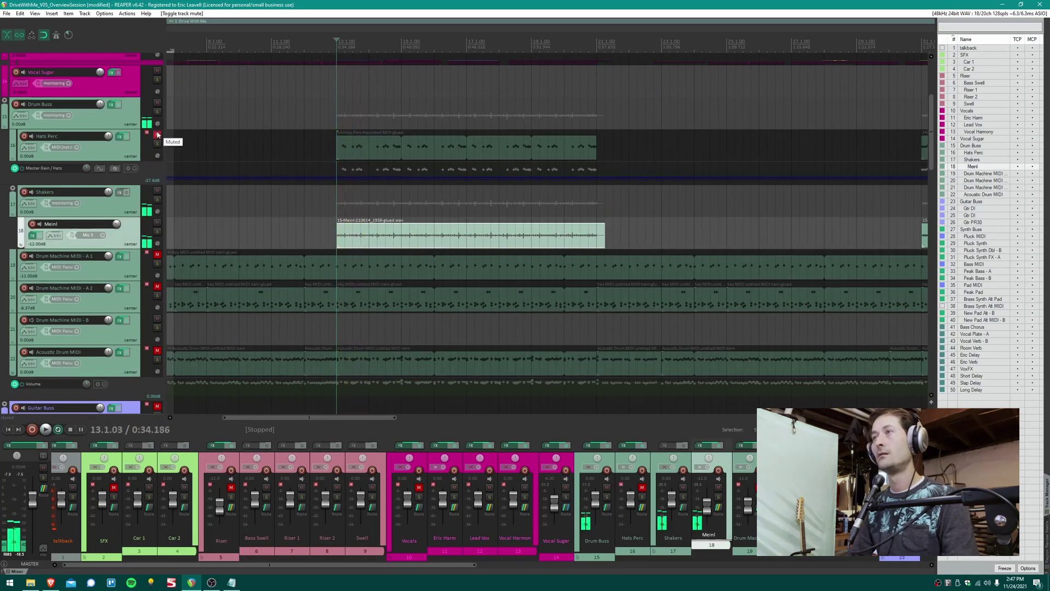
pyautogui.click(158, 134)
pyautogui.press('space')
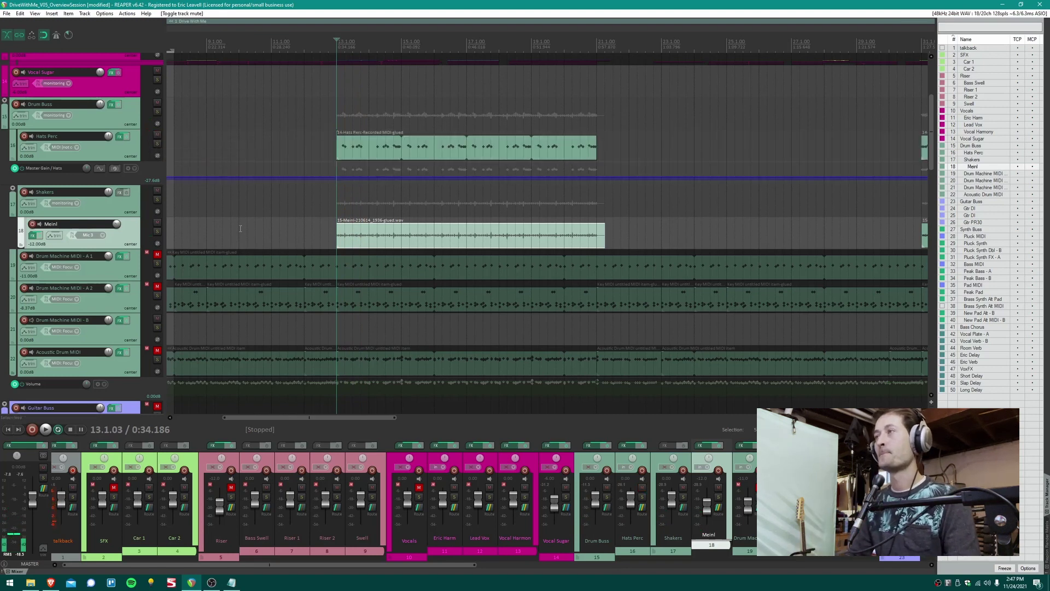
# - Audition the shakers with the unmuted drum machine and acoustic drum tracks from bar 12, keeping Hats Perc muted
pyautogui.scroll(-5, 236, 226)
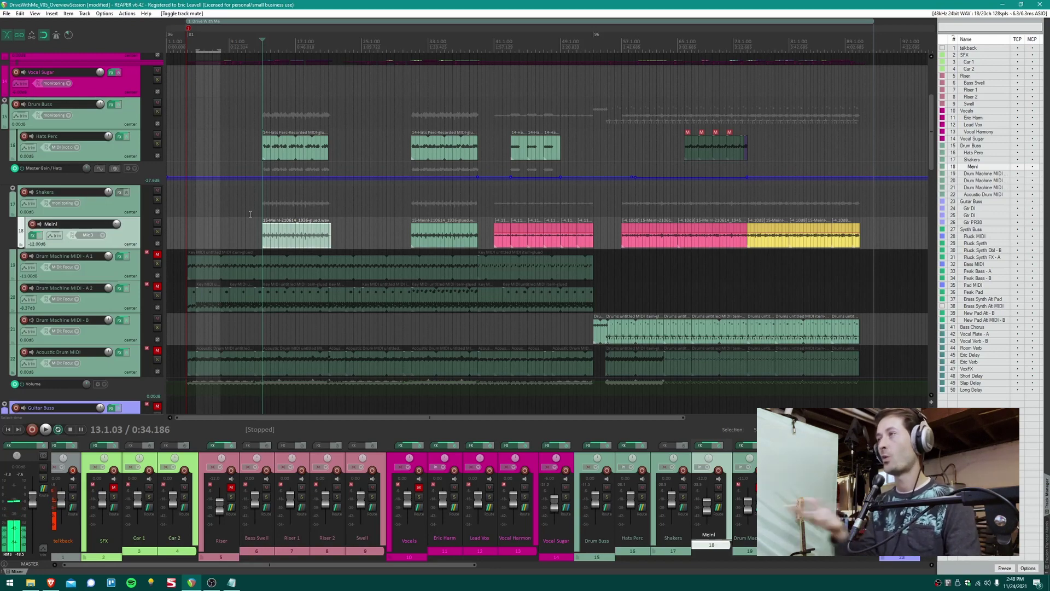
pyautogui.scroll(3, 249, 214)
pyautogui.hscroll(2, 290, 249)
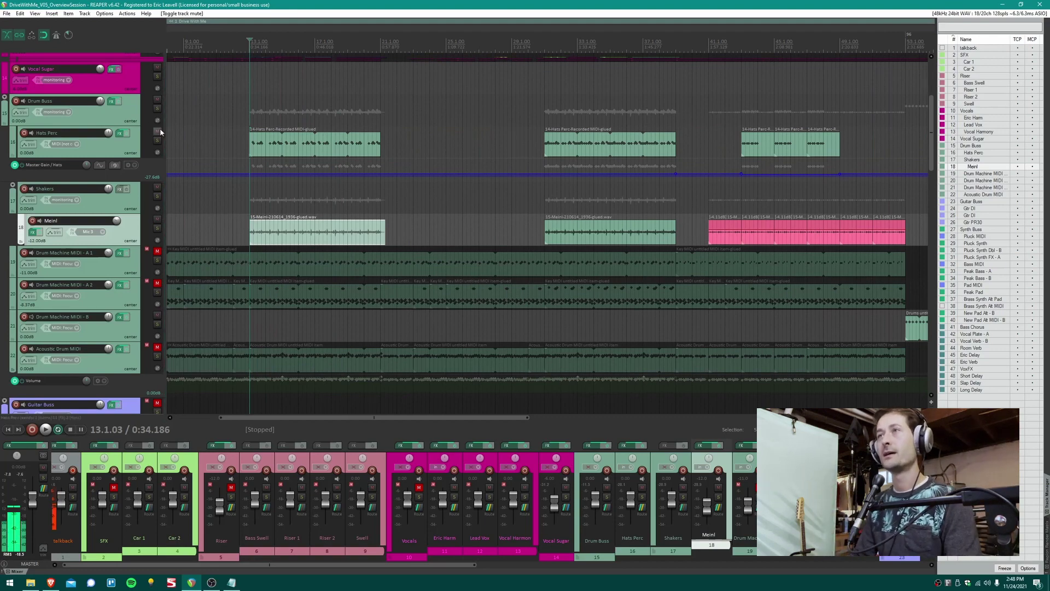
pyautogui.click(235, 215)
pyautogui.press('space')
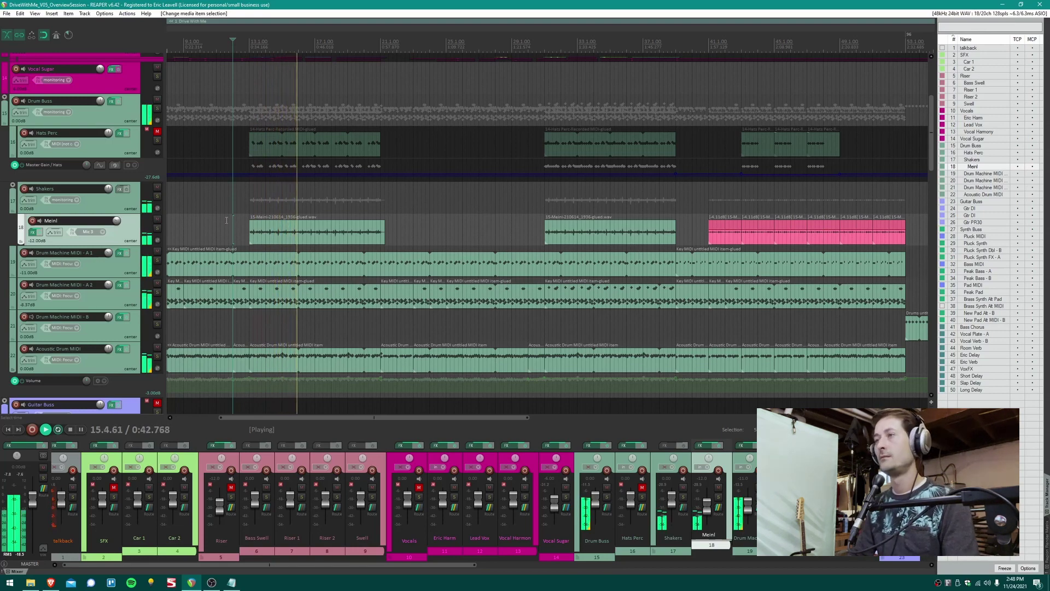
pyautogui.press('space')
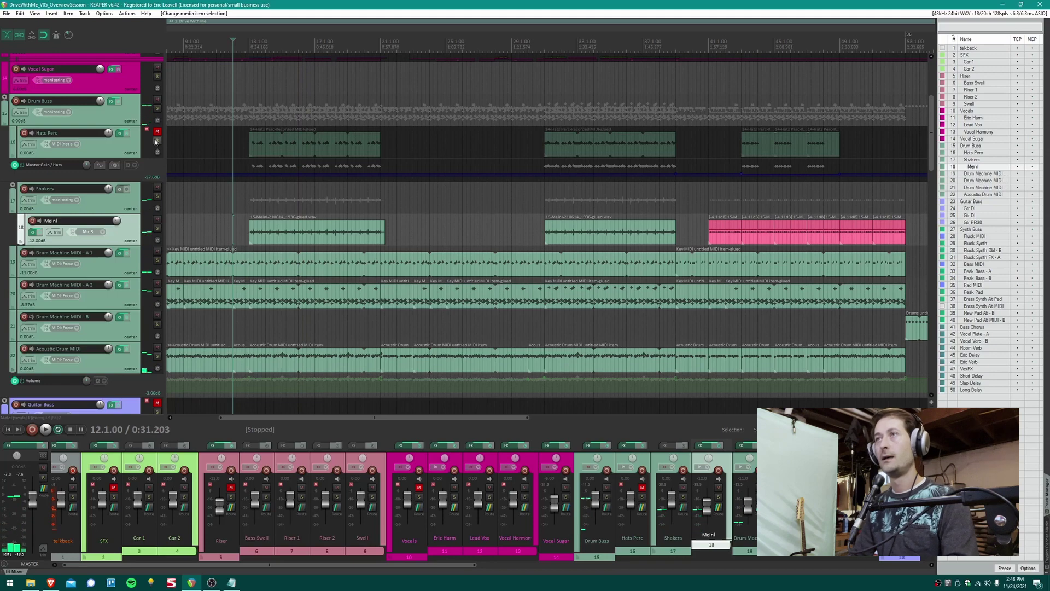
# - Unmute Hats Perc, mute Shakers, and audition the first Hats Perc clip with the other drums from bar 13
pyautogui.click(157, 131)
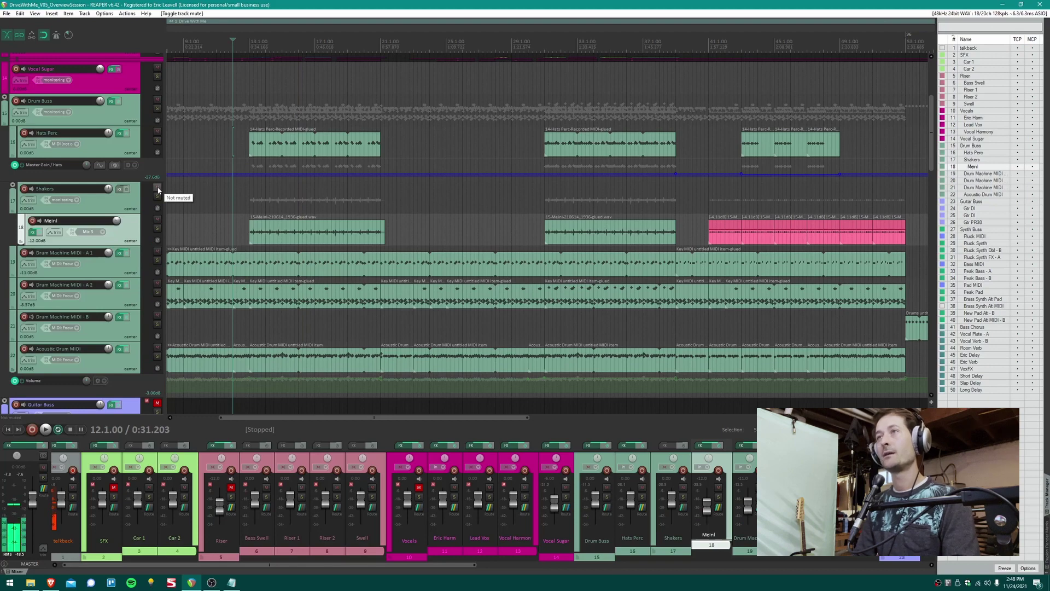
pyautogui.click(249, 148)
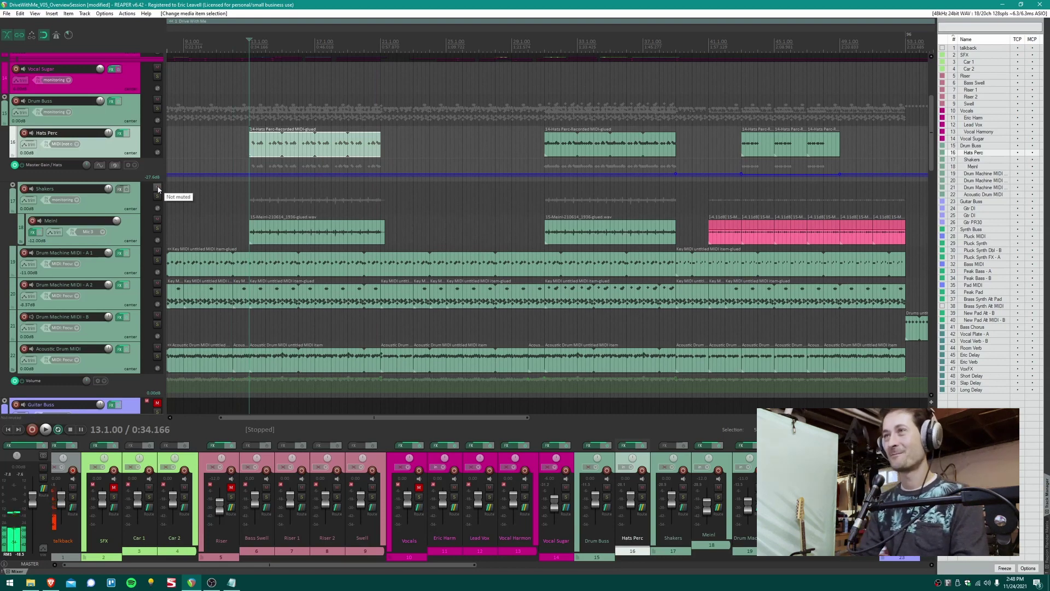
pyautogui.click(158, 189)
pyautogui.press('space')
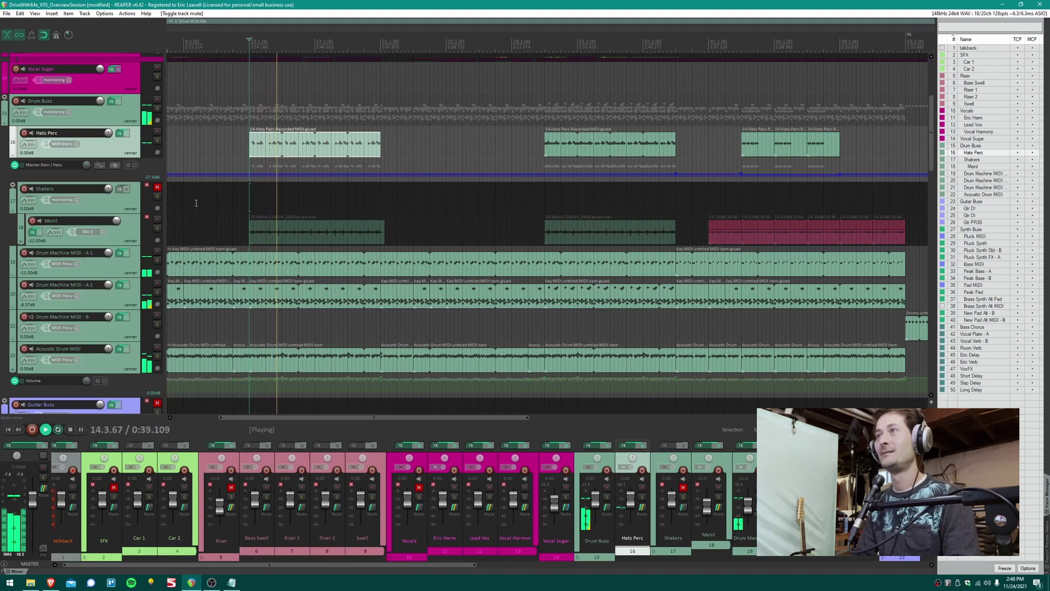
pyautogui.press('space')
# - Mute Drum Machine MIDI - A 1, A 2 and Acoustic Drum MIDI to audition Hats Perc alone, and show its Hats instrument
pyautogui.click(157, 250)
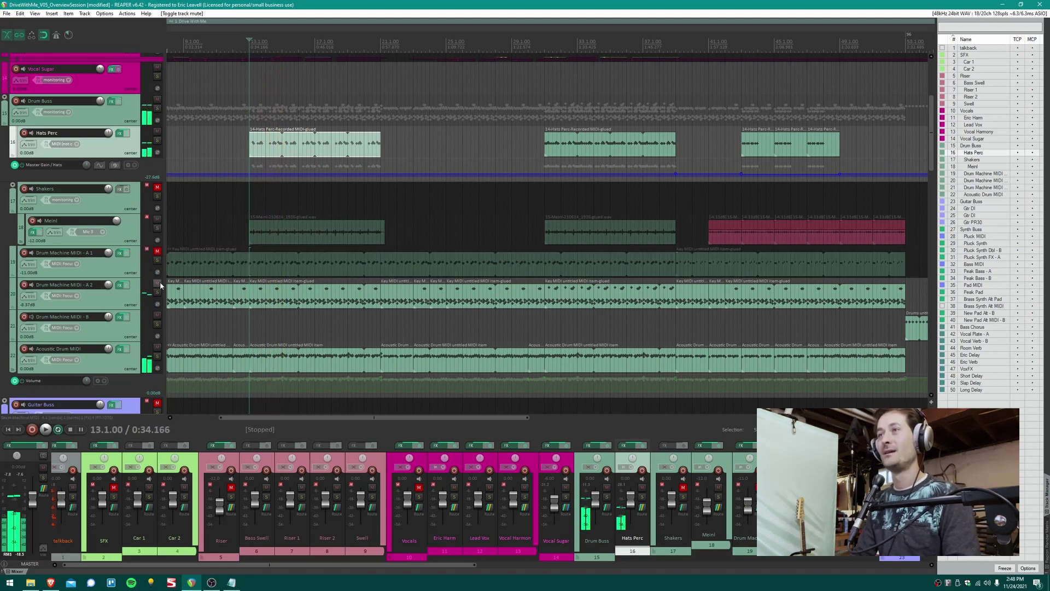
pyautogui.click(157, 283)
pyautogui.click(158, 346)
pyautogui.press('space')
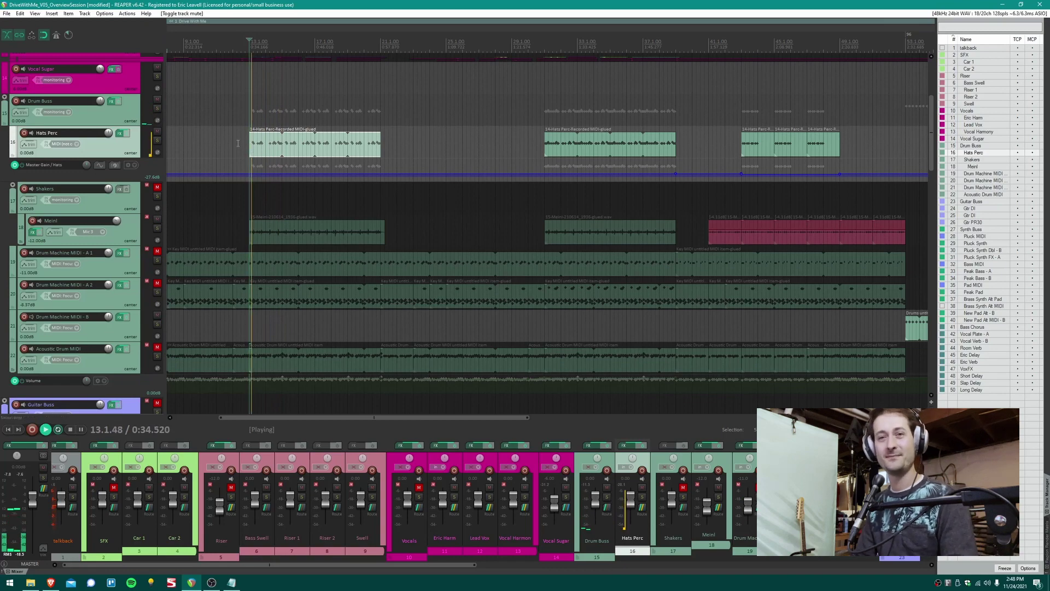
pyautogui.click(120, 133)
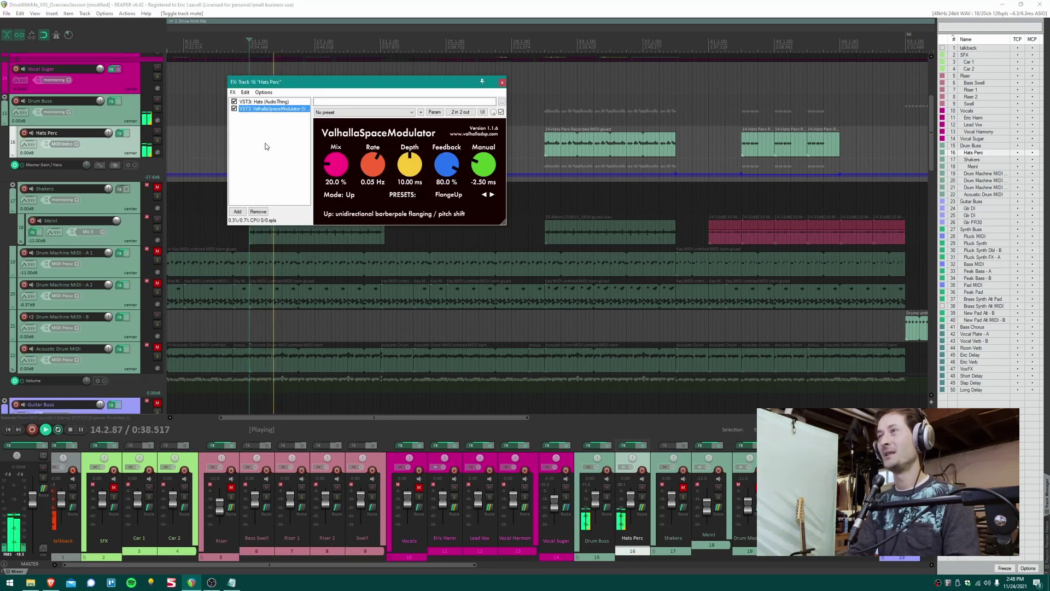
pyautogui.click(260, 103)
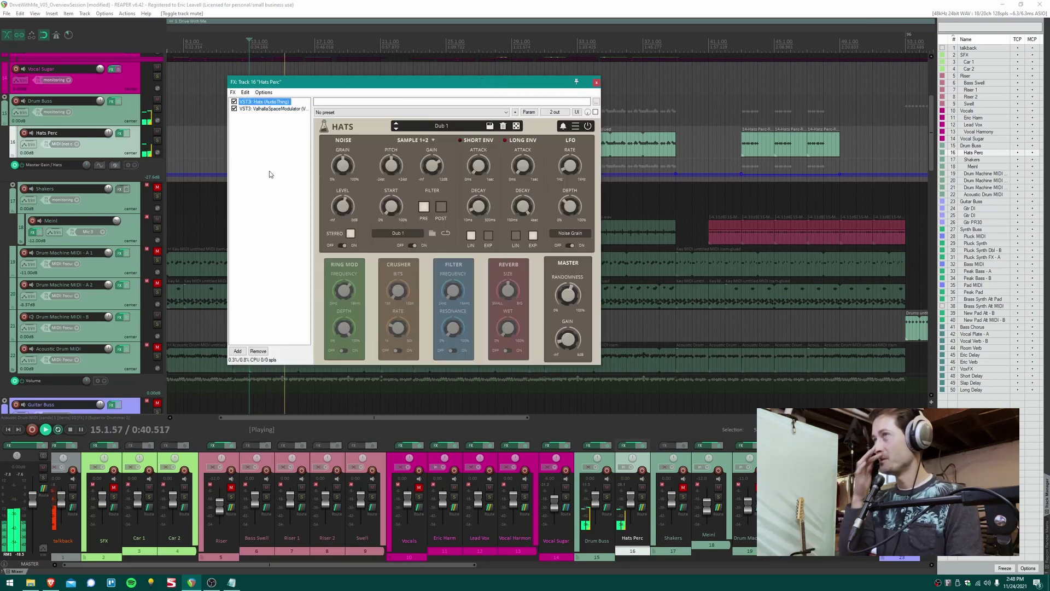
# - Review the Hats instrument on the Hats Perc track, stop playback, and close its effects window
pyautogui.click(300, 11)
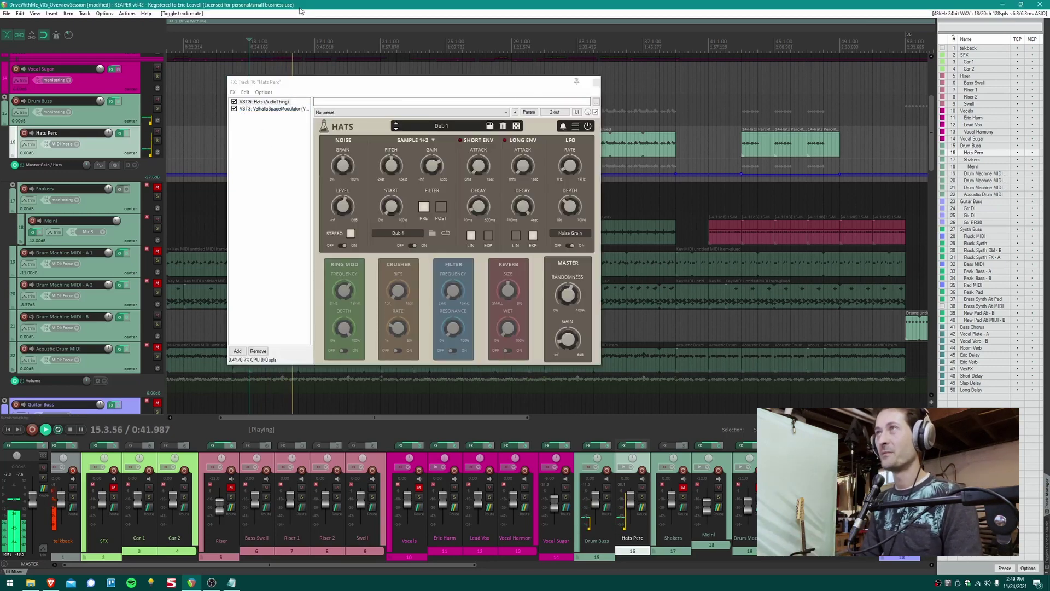
pyautogui.click(274, 103)
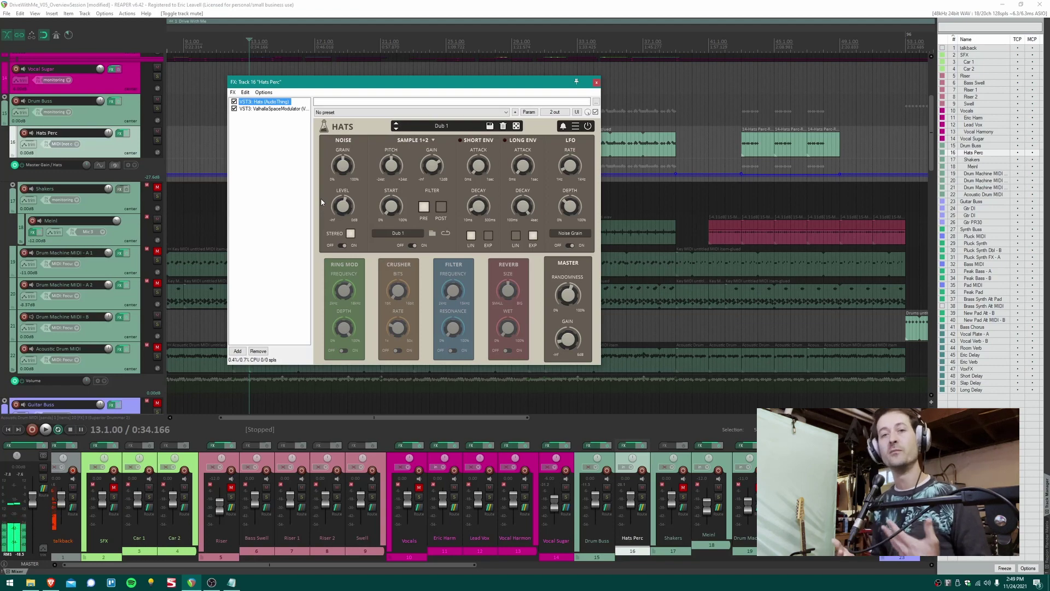
pyautogui.press('Escape')
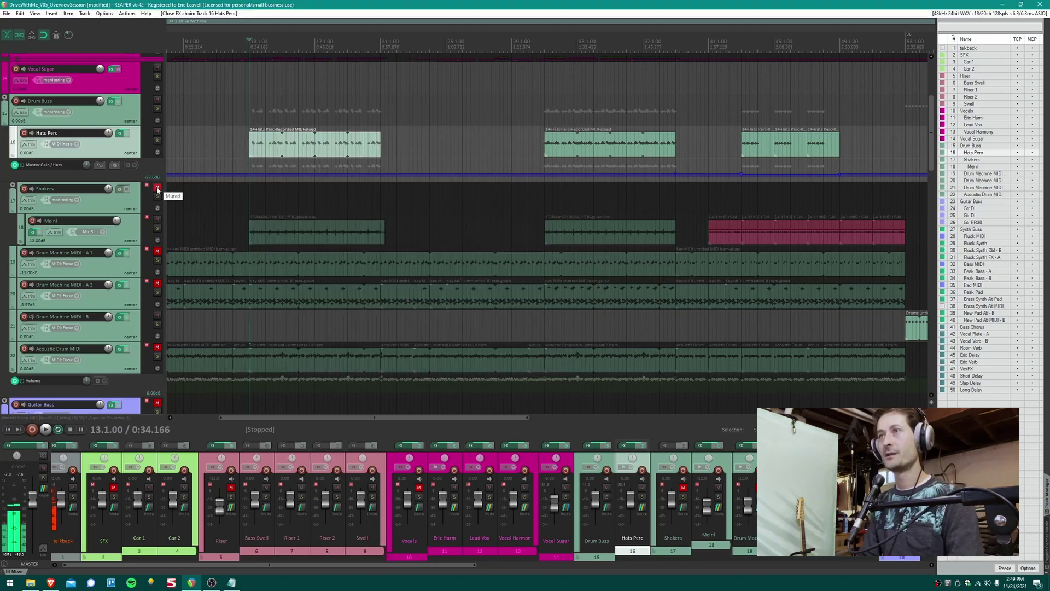
# - Audition the percussion from bar 13 while unmuting Shakers, Drum Machine MIDI - A 1, A 2 and Acoustic Drum MIDI in turn
pyautogui.click(189, 207)
pyautogui.click(157, 188)
pyautogui.press('space')
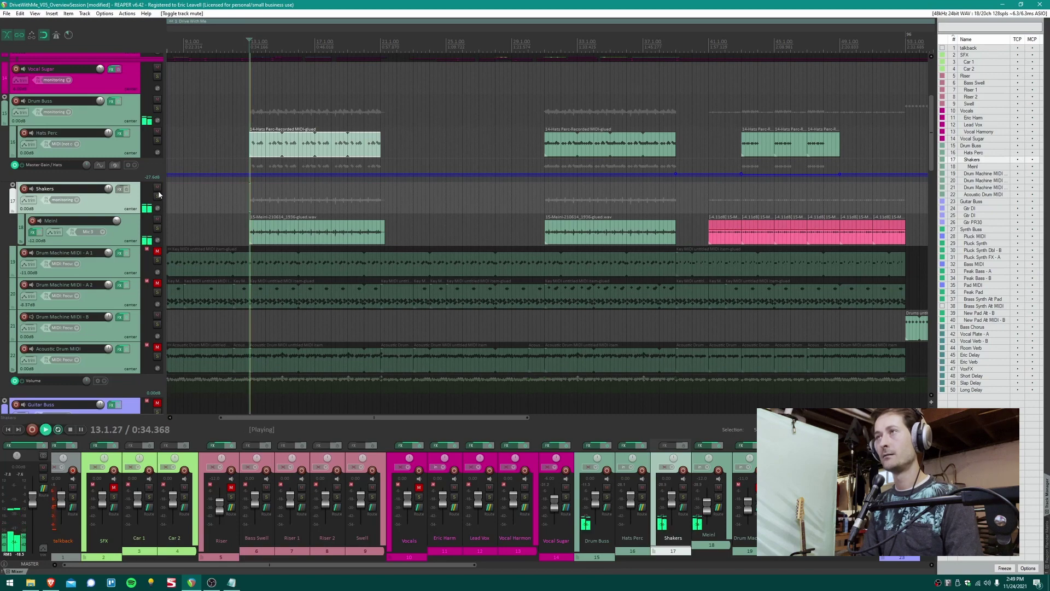
pyautogui.click(157, 250)
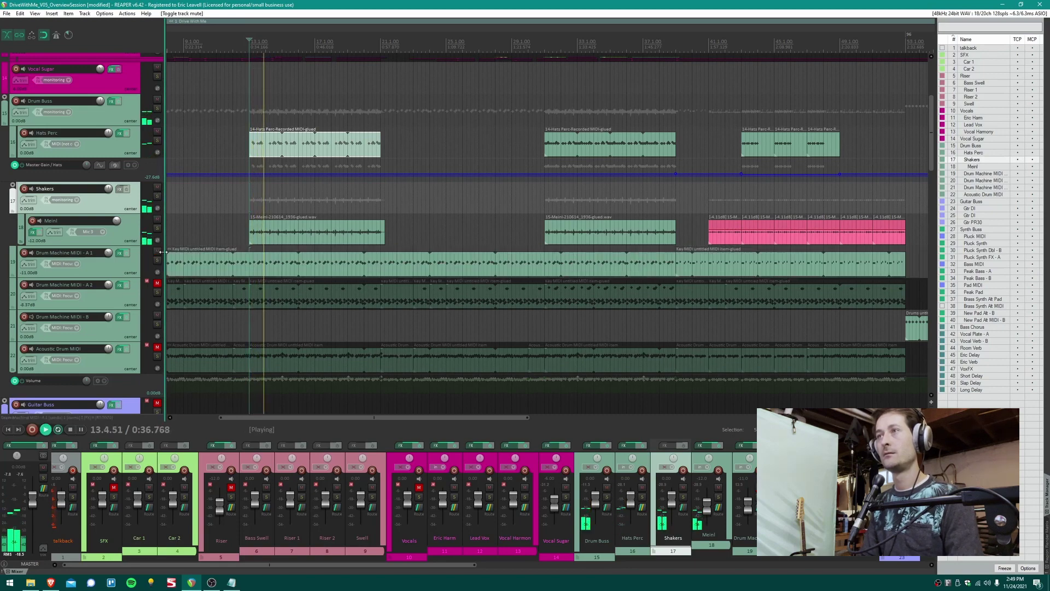
pyautogui.click(157, 283)
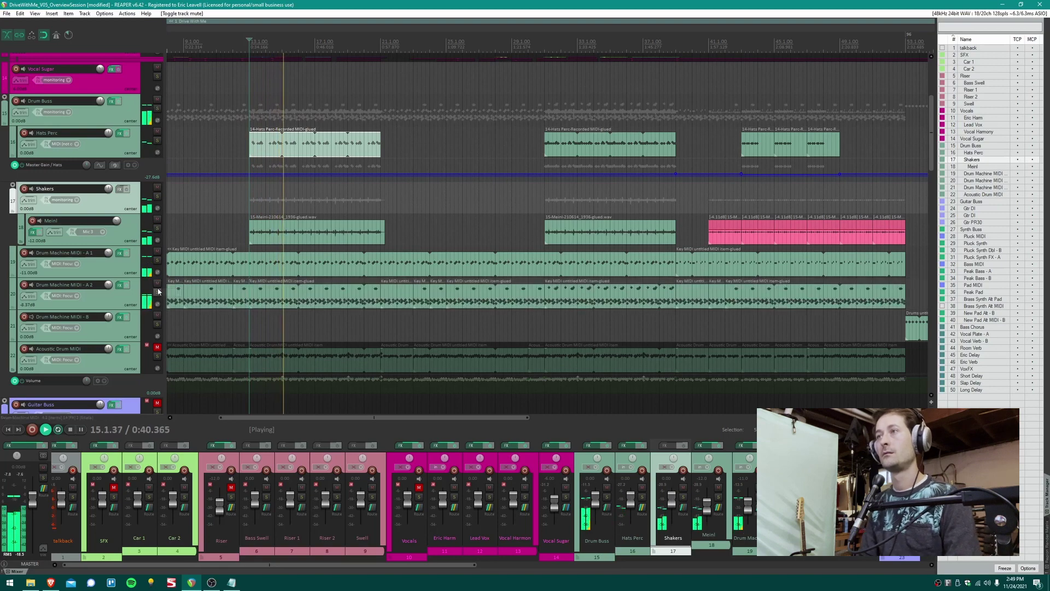
pyautogui.click(158, 348)
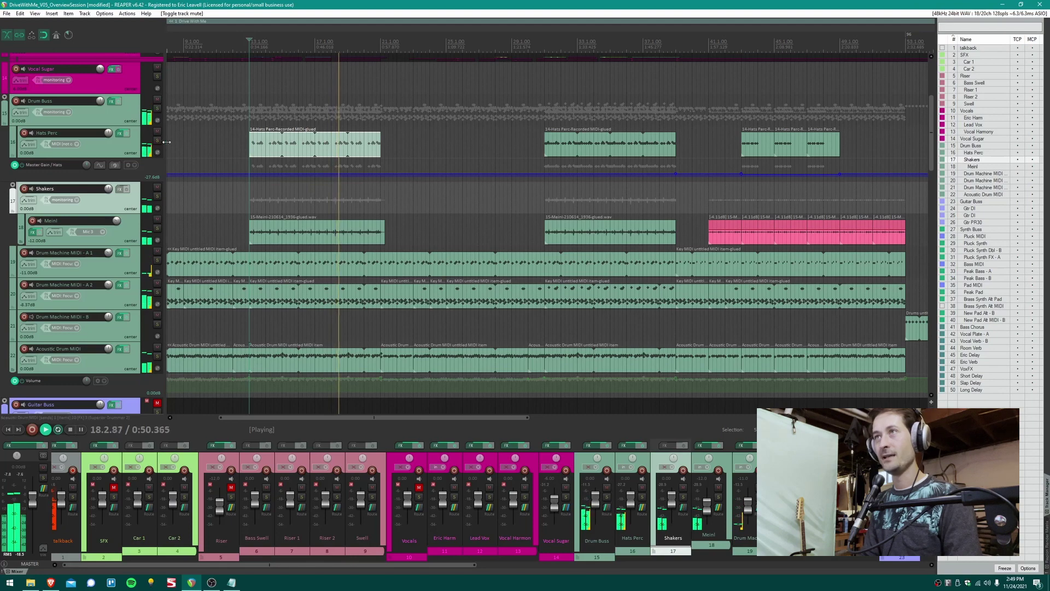
# - Mute Meinl and Drum Machine MIDI - A 1 and A 2 to audition the first Hats Perc clip with only the acoustic drums
pyautogui.click(157, 253)
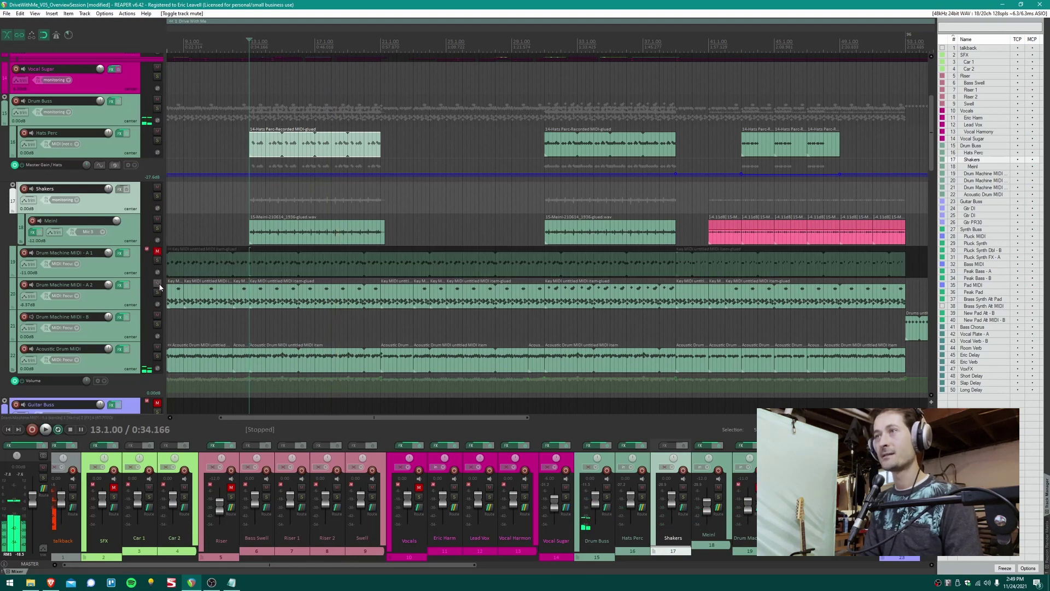
pyautogui.click(157, 284)
pyautogui.scroll(3, 279, 208)
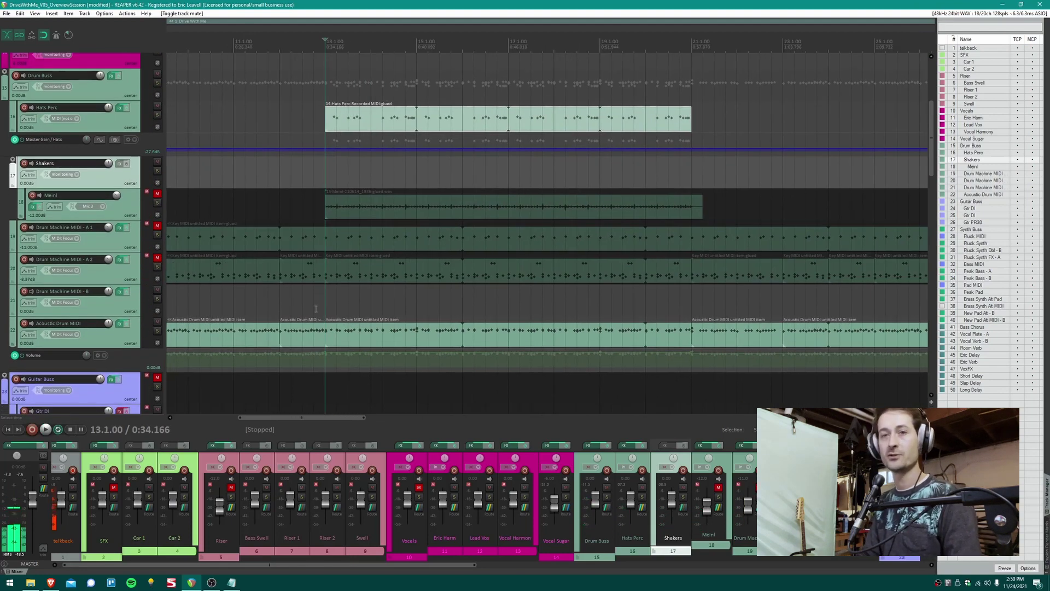
pyautogui.click(391, 127)
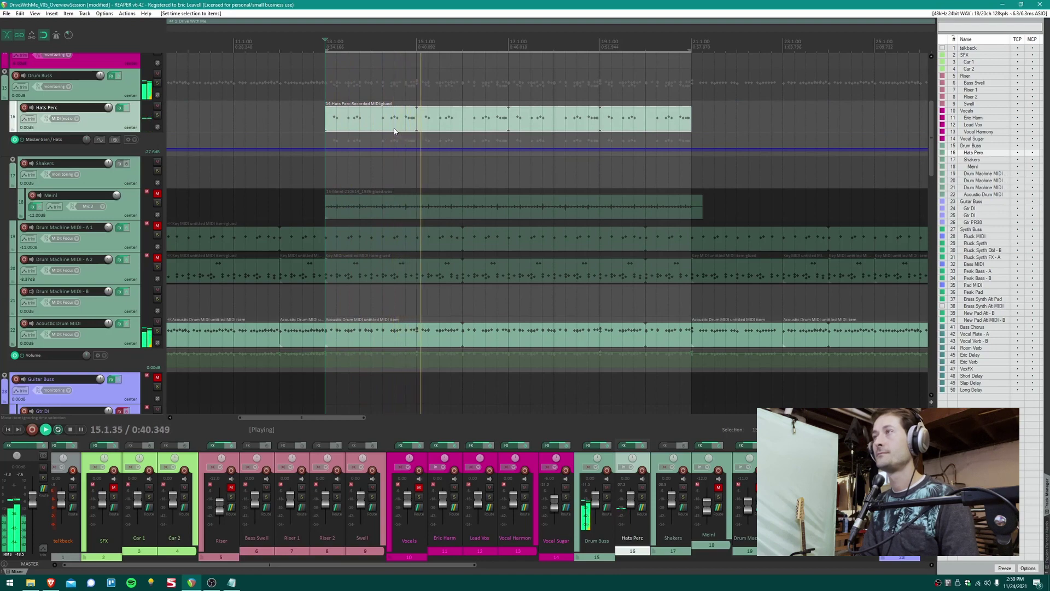
pyautogui.scroll(-4, 381, 144)
pyautogui.press('Escape')
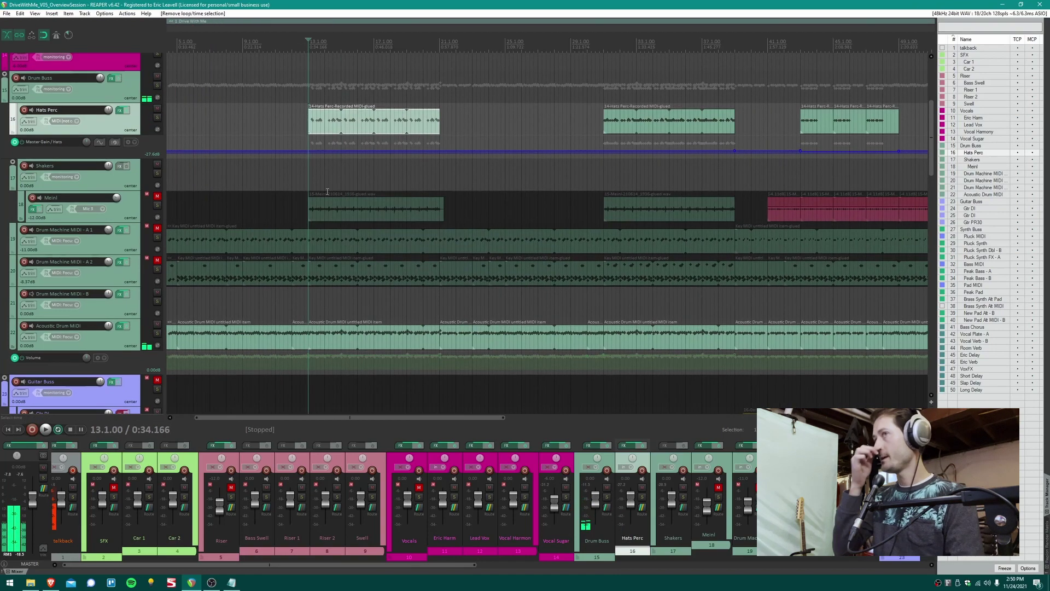
# - Unmute the Meinl, Drum Machine MIDI - A 1 and Drum Machine MIDI - A 2 tracks
pyautogui.click(157, 196)
pyautogui.click(157, 227)
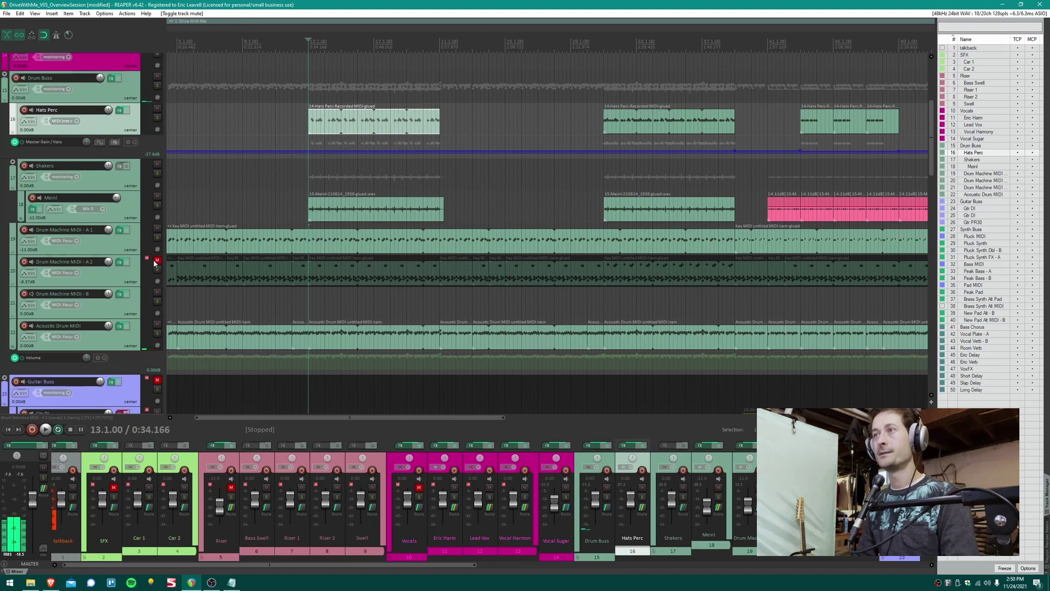
pyautogui.click(157, 260)
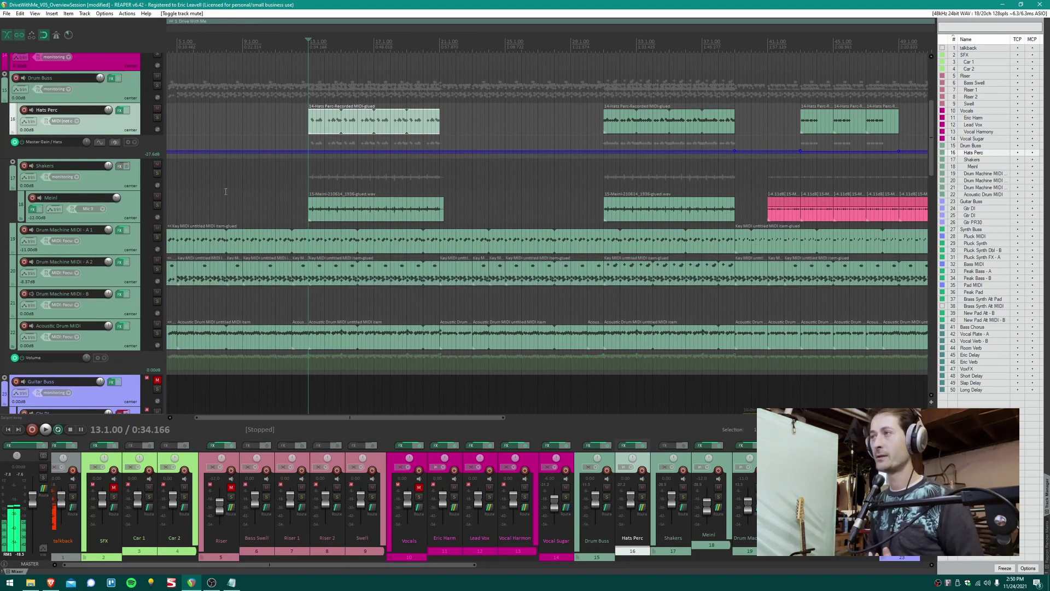
# - Audition all the drums from bar 23, and again from bar 20.4 across the end of the first shaker clip
pyautogui.scroll(3, 328, 191)
pyautogui.click(418, 192)
pyautogui.press('space')
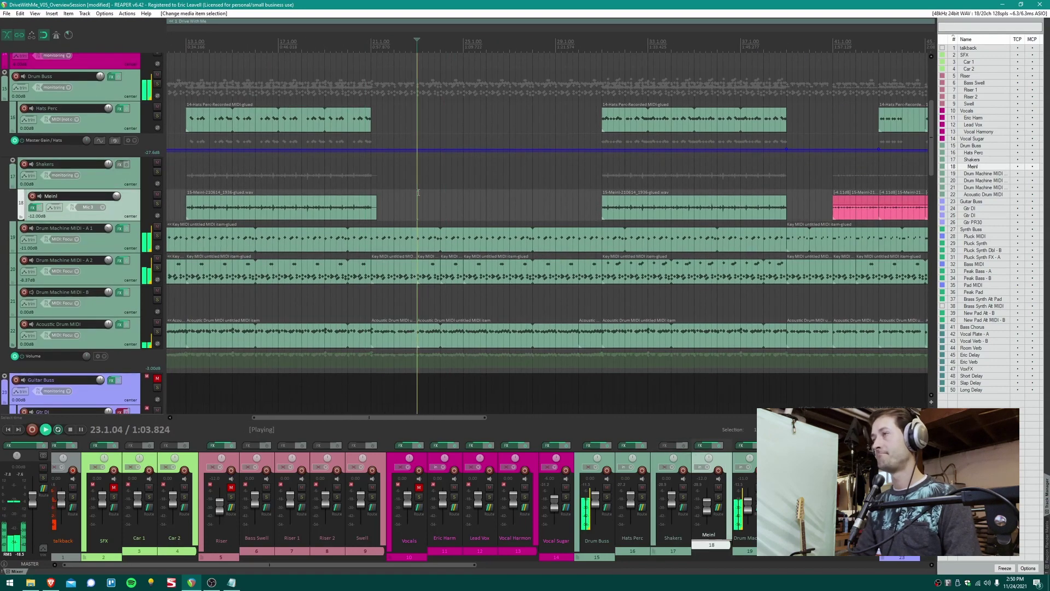
pyautogui.click(366, 179)
pyautogui.press('space')
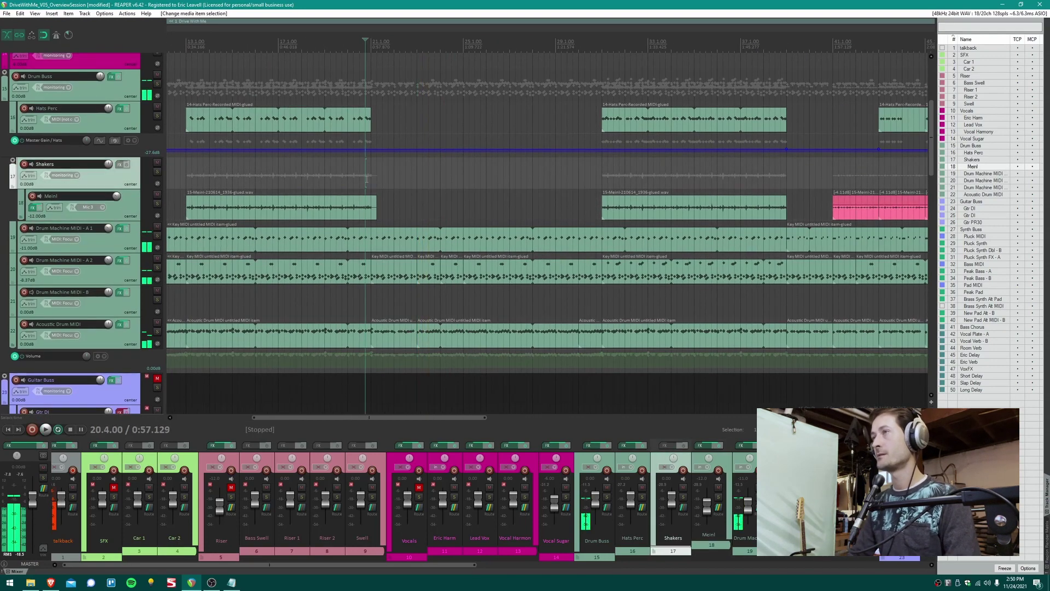
pyautogui.press('space')
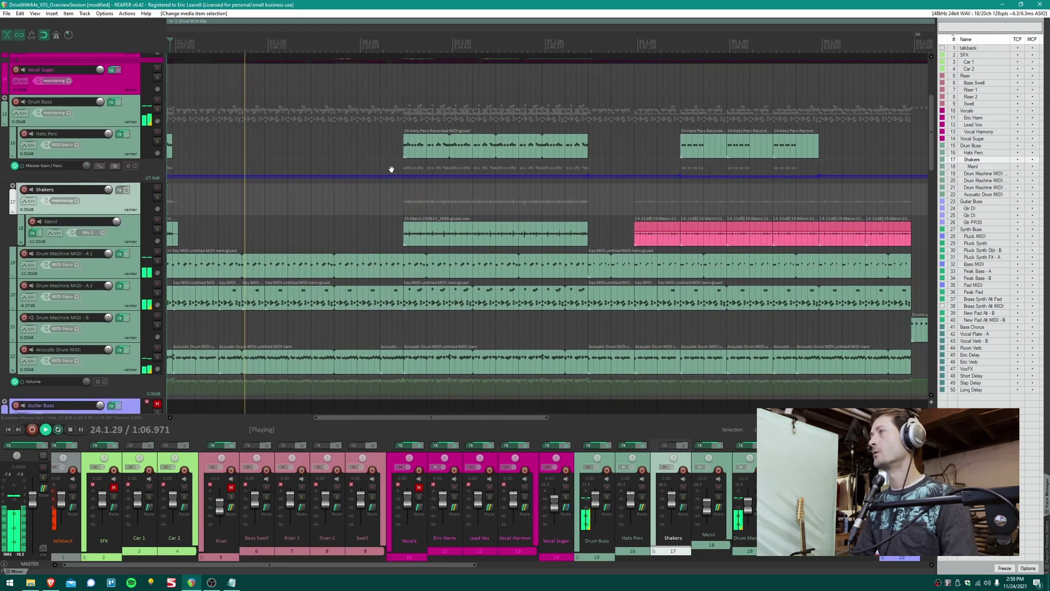
pyautogui.hscroll(5, 391, 169)
pyautogui.press('space')
# - Audition the second Hats Perc clip from bar 31 together with the shakers, drum machines and acoustic drums
pyautogui.click(375, 229)
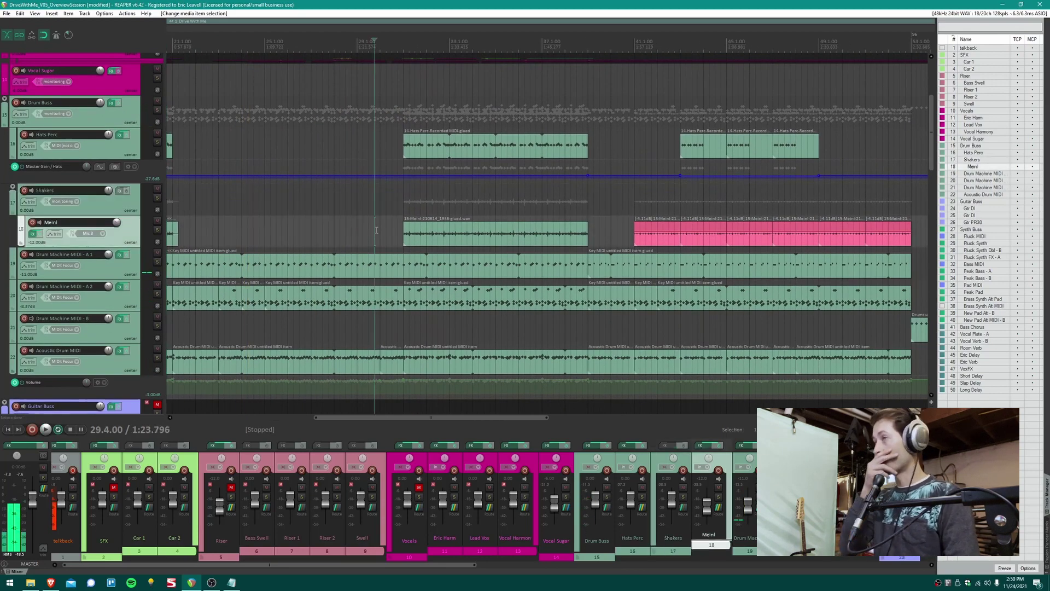
pyautogui.hscroll(-4, 542, 193)
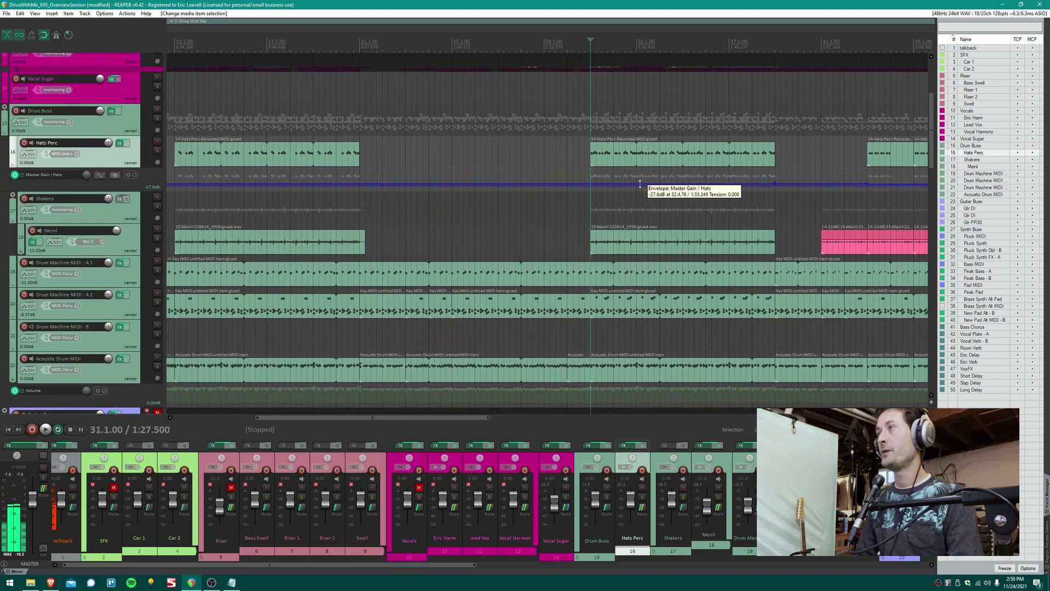
pyautogui.hscroll(4, 547, 186)
pyautogui.click(439, 152)
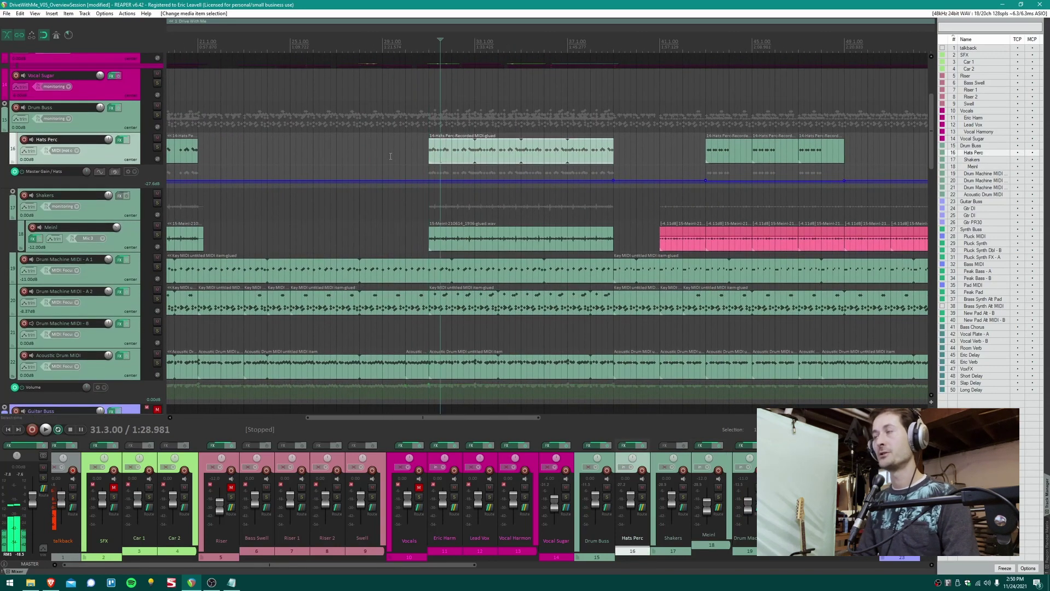
pyautogui.press('space')
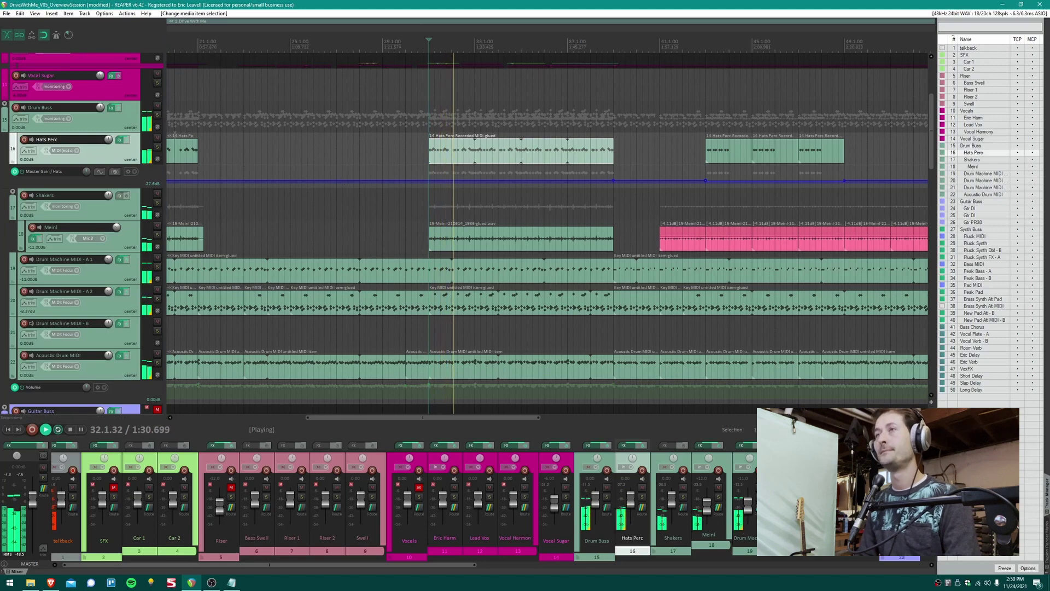
pyautogui.press('space')
# - Mute Shakers and Drum Machine MIDI - A 1 and A 2 to audition the bar 31 Hats Perc clip with the acoustic drums
pyautogui.click(157, 193)
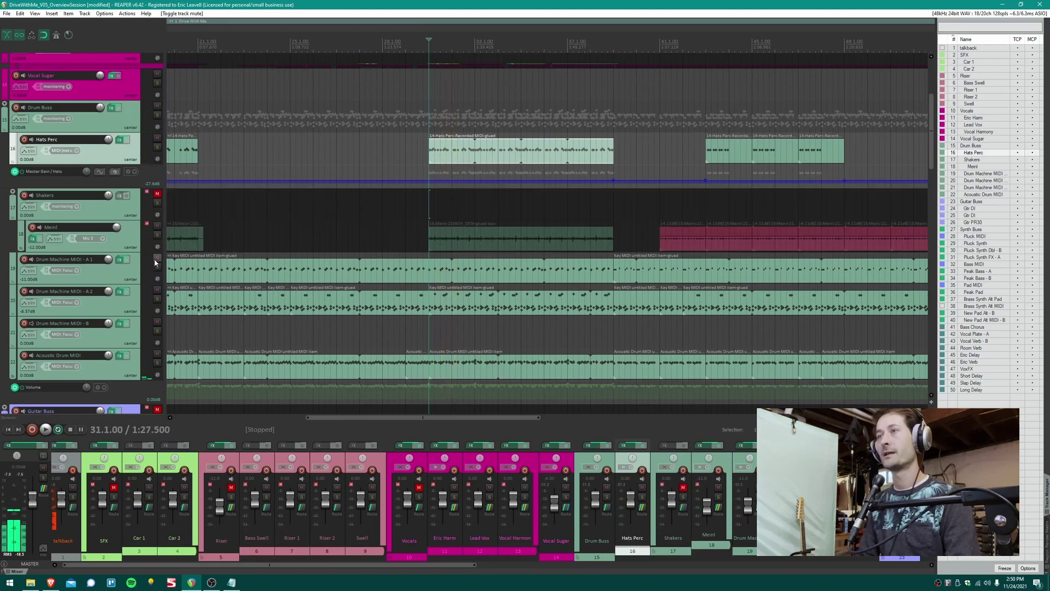
pyautogui.click(157, 257)
pyautogui.click(157, 290)
pyautogui.press('space')
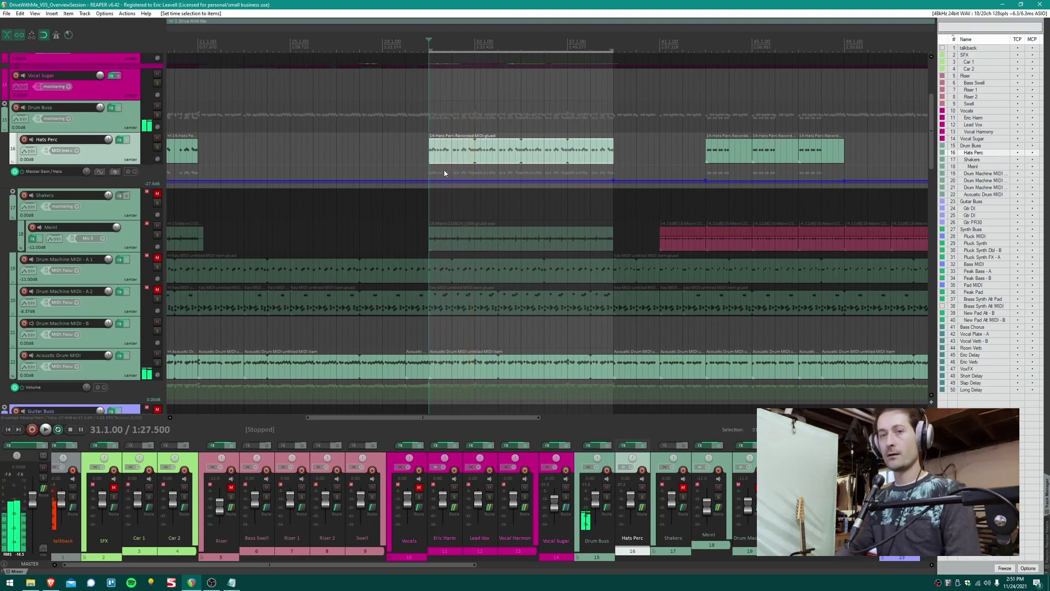
pyautogui.press('Escape')
# - Unmute the Shakers, Drum Machine MIDI - A 1 and Drum Machine MIDI - A 2 tracks
pyautogui.click(156, 192)
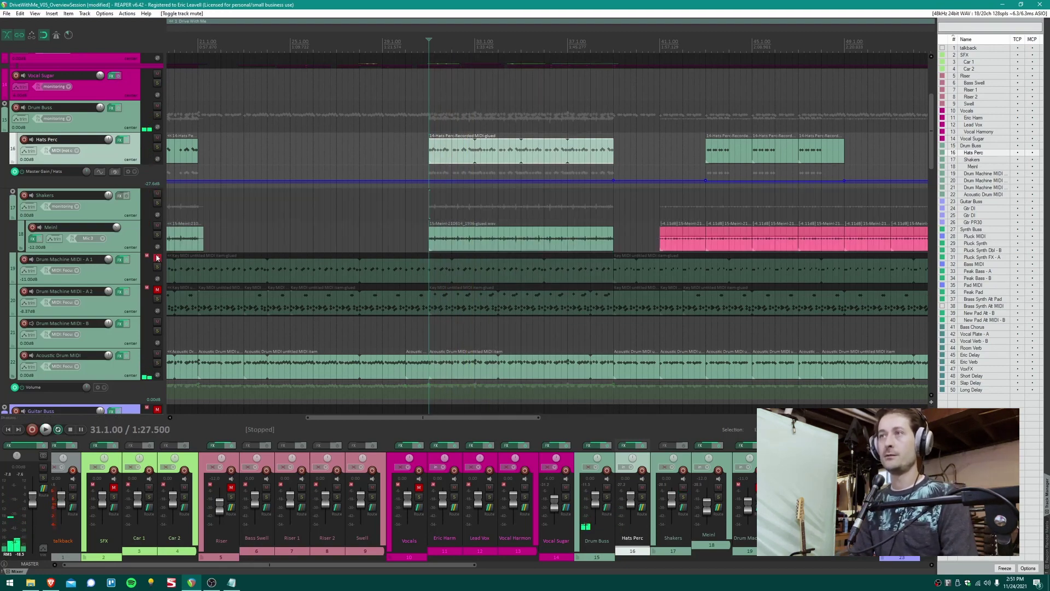
pyautogui.click(157, 257)
pyautogui.click(157, 289)
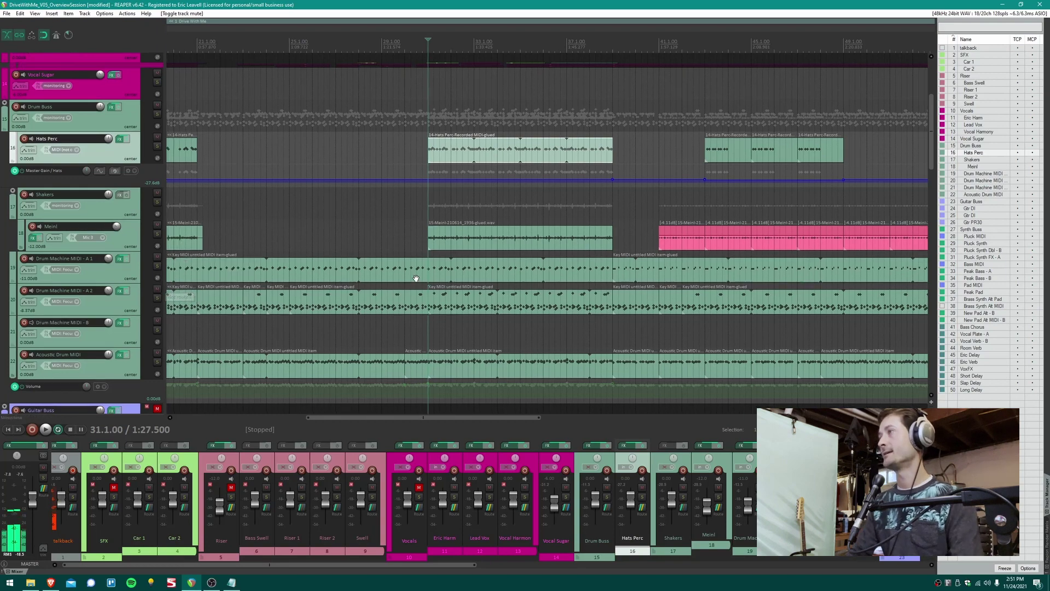
# - Audition the drums from bar 39 after the second shaker clip, and from bar 41 where the pink Meinl clips start
pyautogui.hscroll(5, 354, 245)
pyautogui.scroll(-1, 355, 245)
pyautogui.click(378, 214)
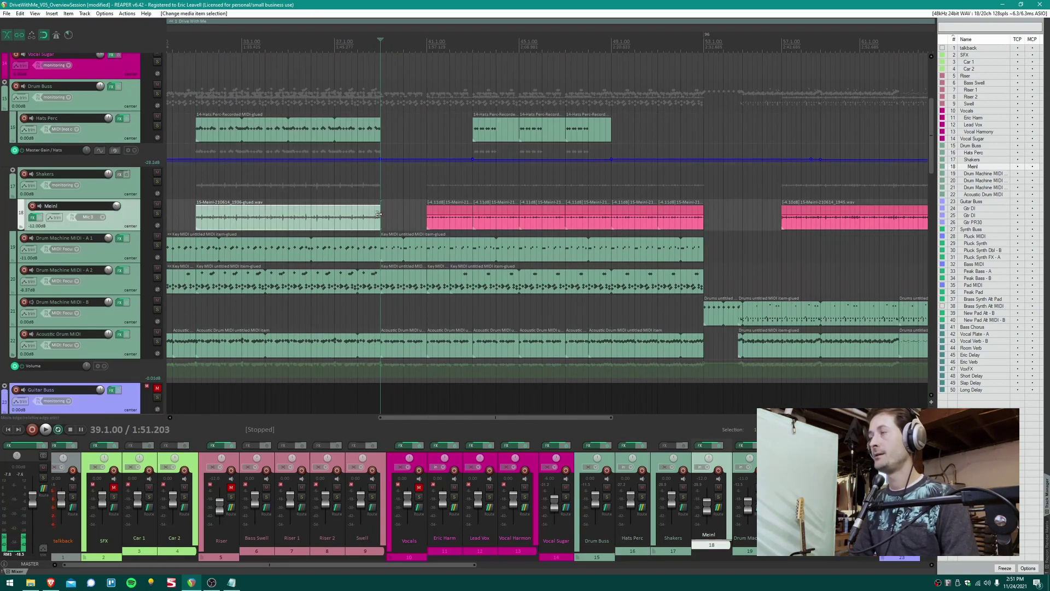
pyautogui.press('space')
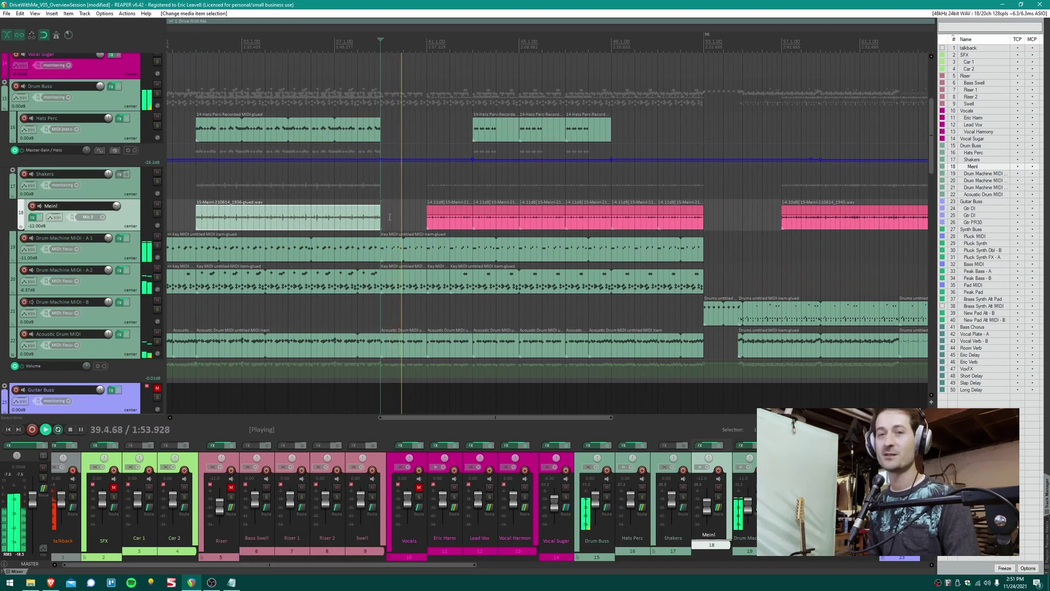
pyautogui.click(425, 221)
pyautogui.click(425, 220)
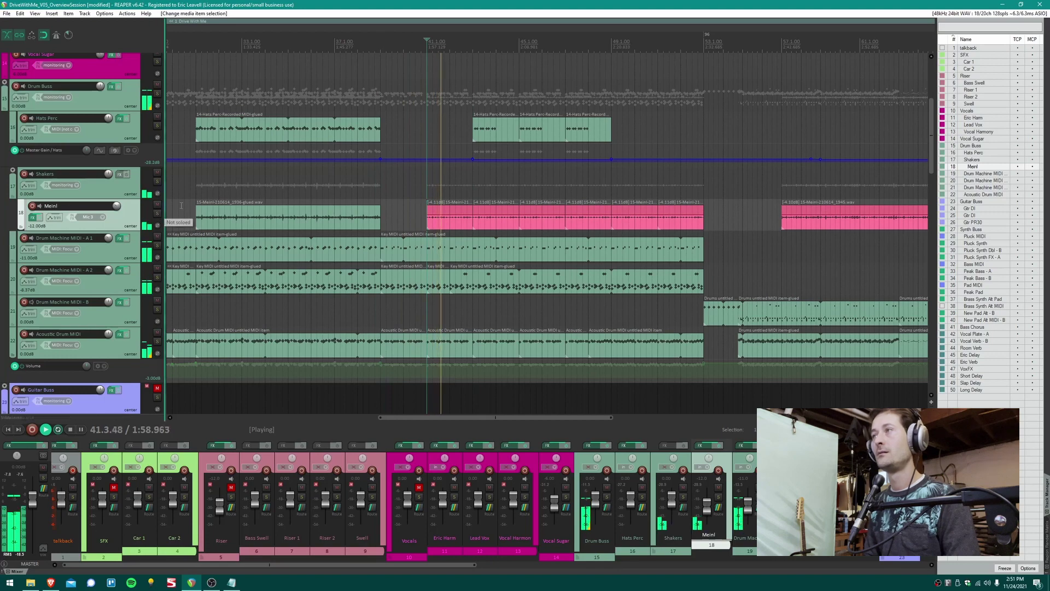
# - Audition the first of the three short Hats Perc clips from bar 43 with the full drum mix
pyautogui.scroll(1, 362, 175)
pyautogui.hscroll(3, 363, 175)
pyautogui.click(362, 176)
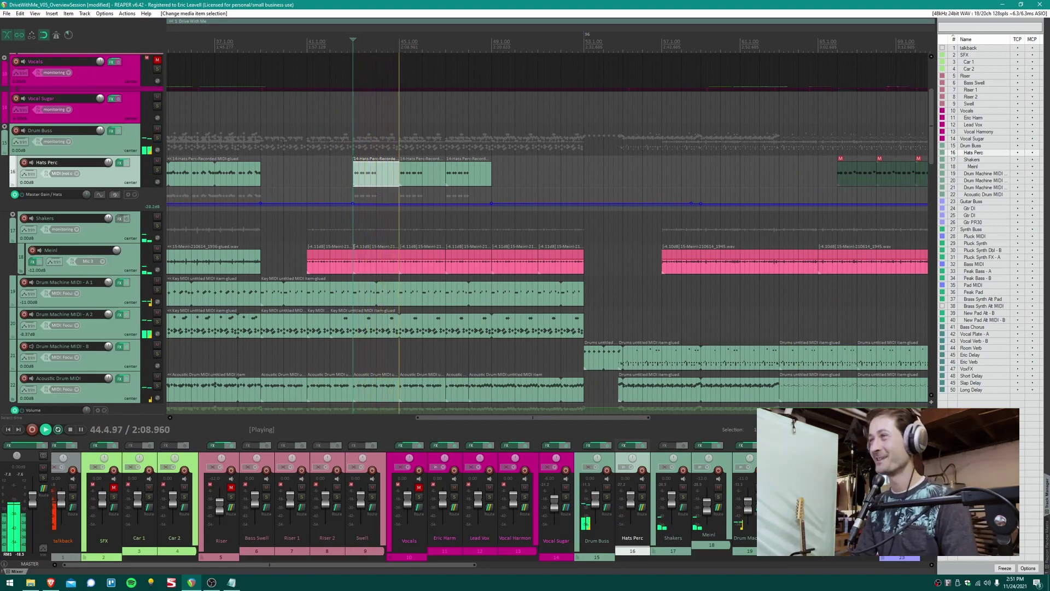
pyautogui.press('space')
pyautogui.hotkey('ctrl', 's')
# - Select the first Drum Machine MIDI - B clip at bar 53, and select the Acoustic Drum MIDI track
pyautogui.scroll(-3, 403, 235)
pyautogui.hscroll(3, 404, 236)
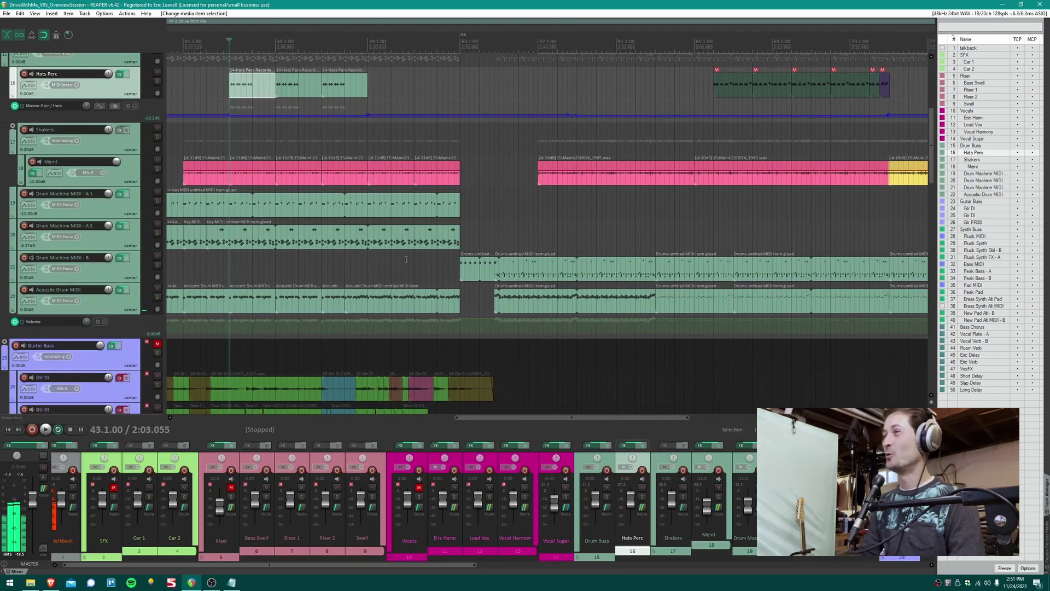
pyautogui.click(446, 267)
pyautogui.click(462, 271)
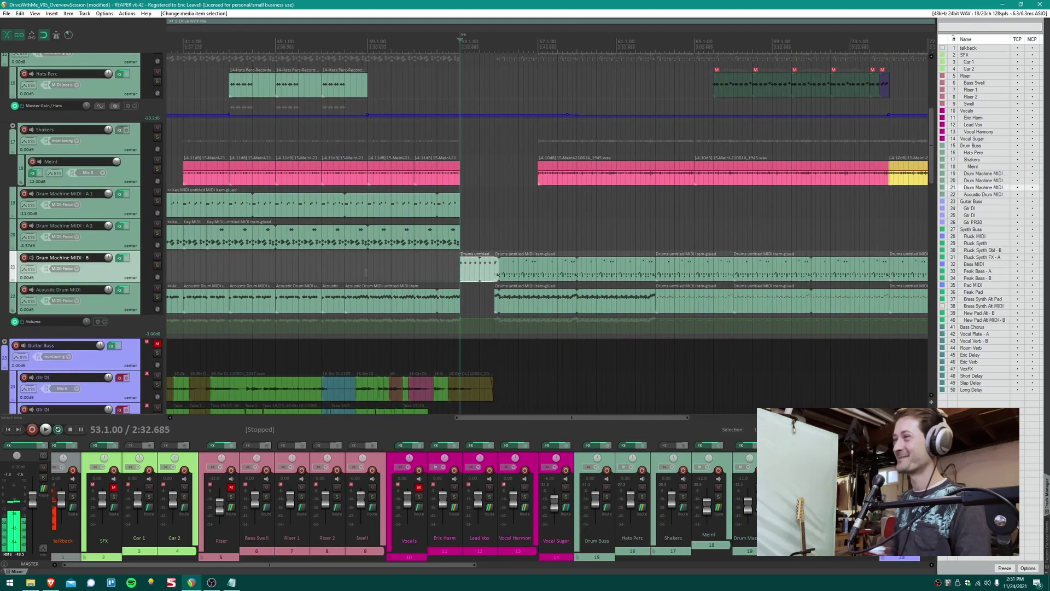
pyautogui.scroll(-3, 366, 272)
pyautogui.click(102, 302)
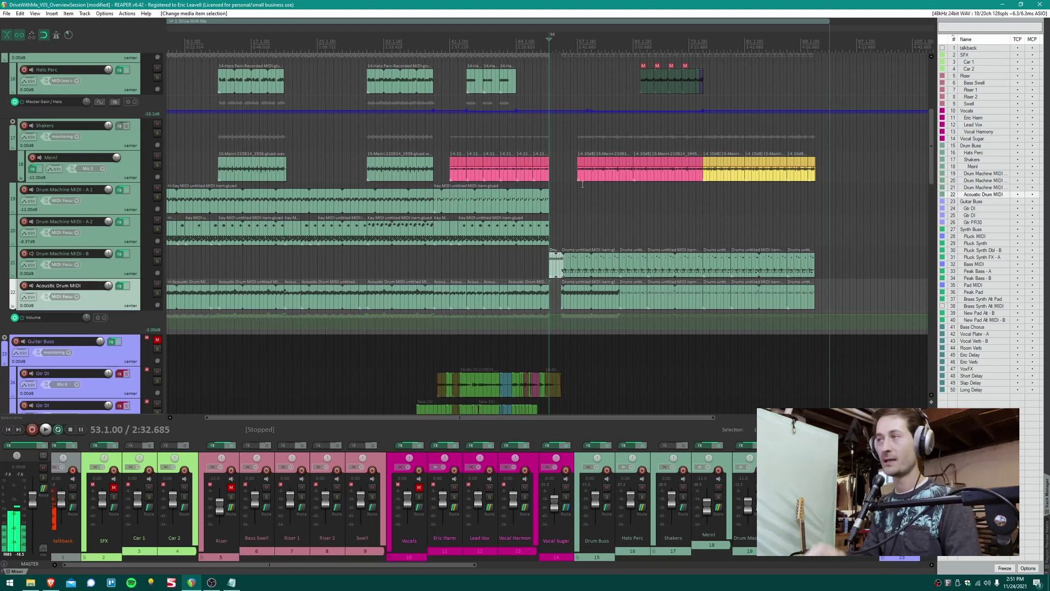
# - Show the Sitala instrument on Drum Machine MIDI - B clear of the drum clips, and trigger its first 808 pad
pyautogui.click(119, 254)
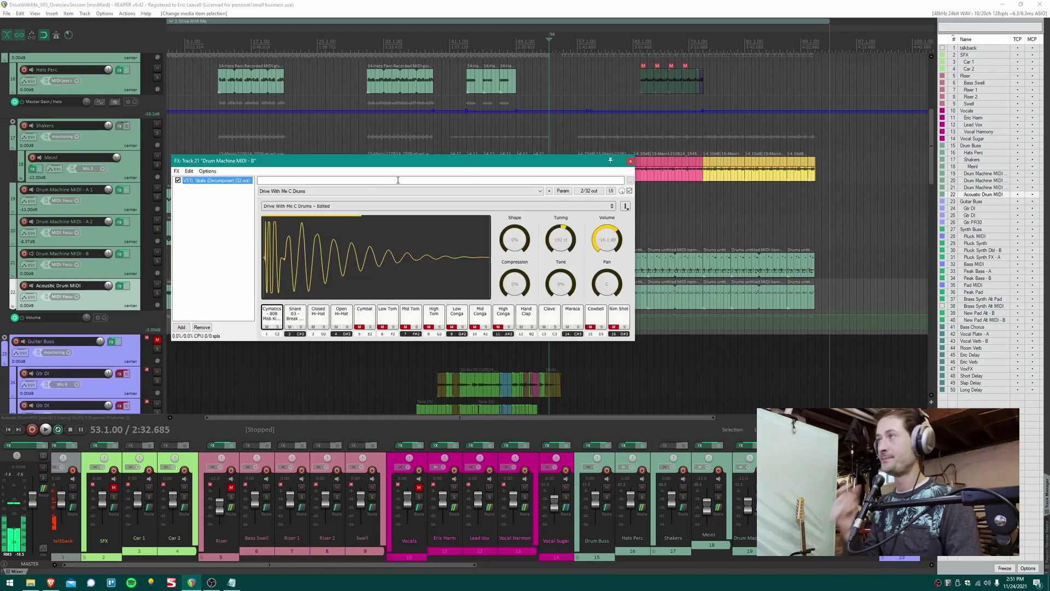
pyautogui.moveTo(490, 163); pyautogui.dragTo(565, 353)
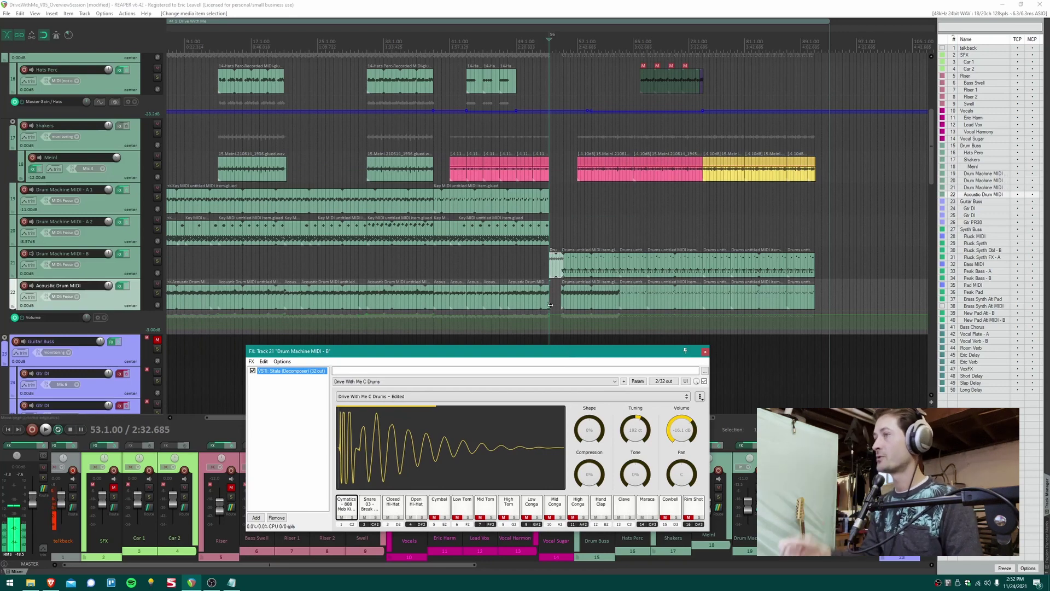
pyautogui.click(348, 507)
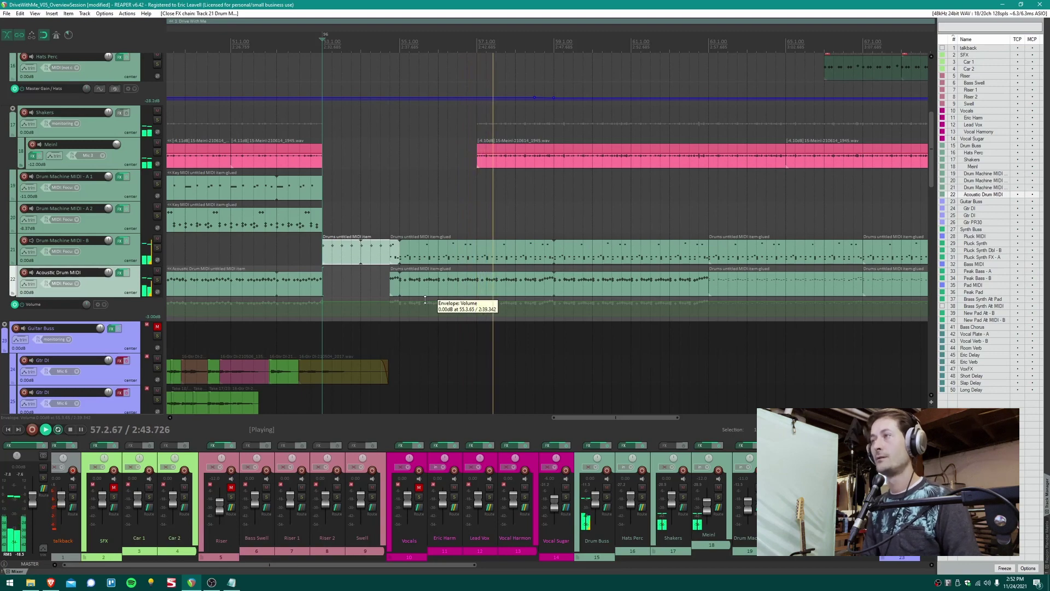
# - Finish auditioning the drums from bar 53, and select the Acoustic Drum MIDI clip that starts at 54.4.00
pyautogui.press('space')
pyautogui.scroll(-4, 439, 305)
pyautogui.click(377, 275)
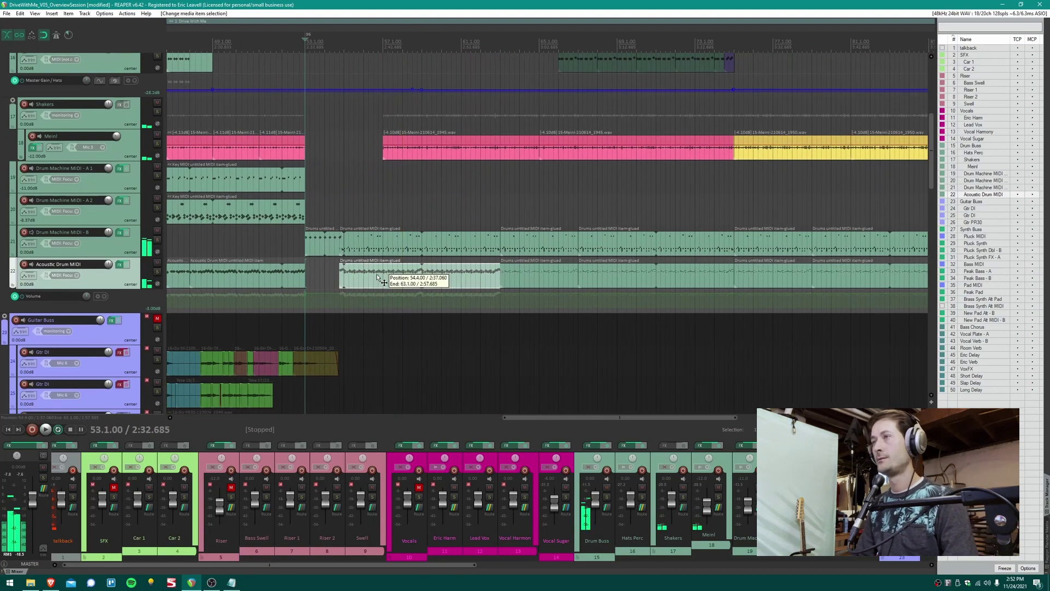
# - Mute the Acoustic Drum MIDI and Meinl tracks while auditioning the Drum Machine MIDI - B clip from 54.4.00
pyautogui.click(384, 312)
pyautogui.click(346, 262)
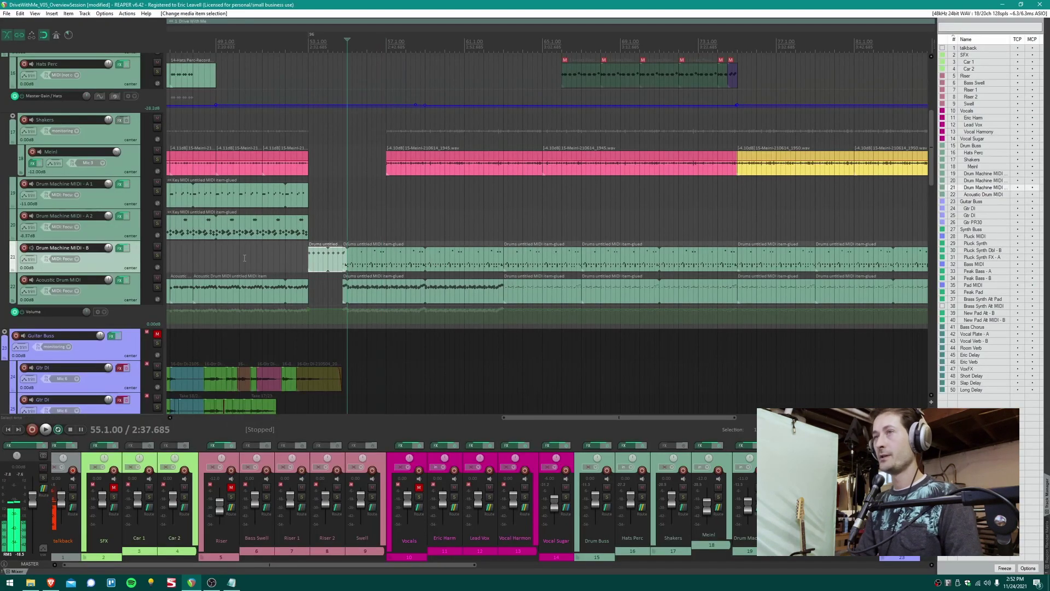
pyautogui.click(157, 279)
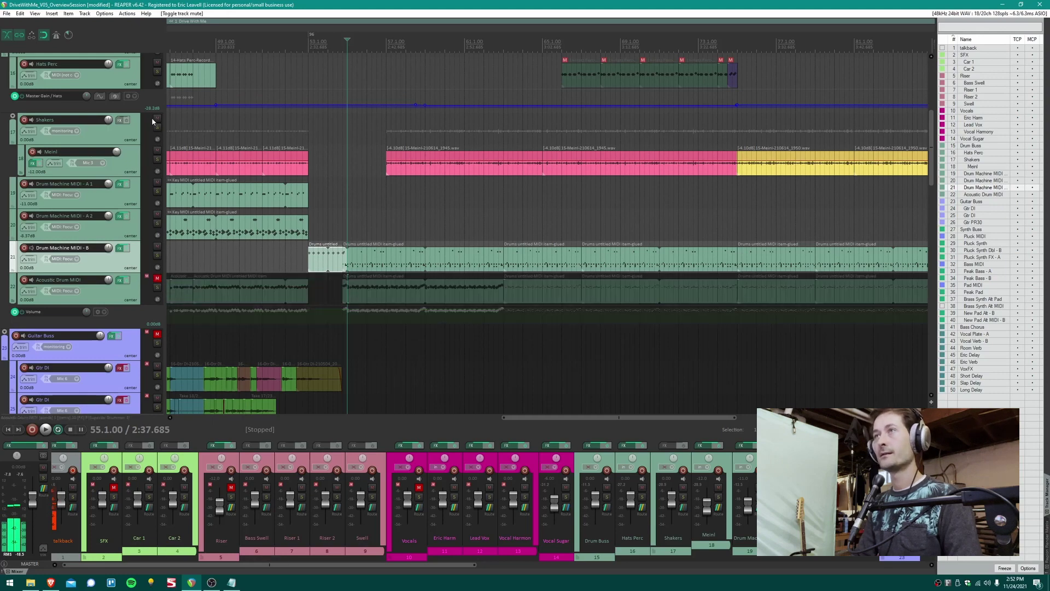
pyautogui.moveTo(346, 267); pyautogui.dragTo(346, 266)
pyautogui.scroll(4, 346, 267)
pyautogui.moveTo(422, 251); pyautogui.dragTo(403, 251)
pyautogui.press('space')
pyautogui.scroll(-3, 403, 252)
pyautogui.hscroll(5, 350, 260)
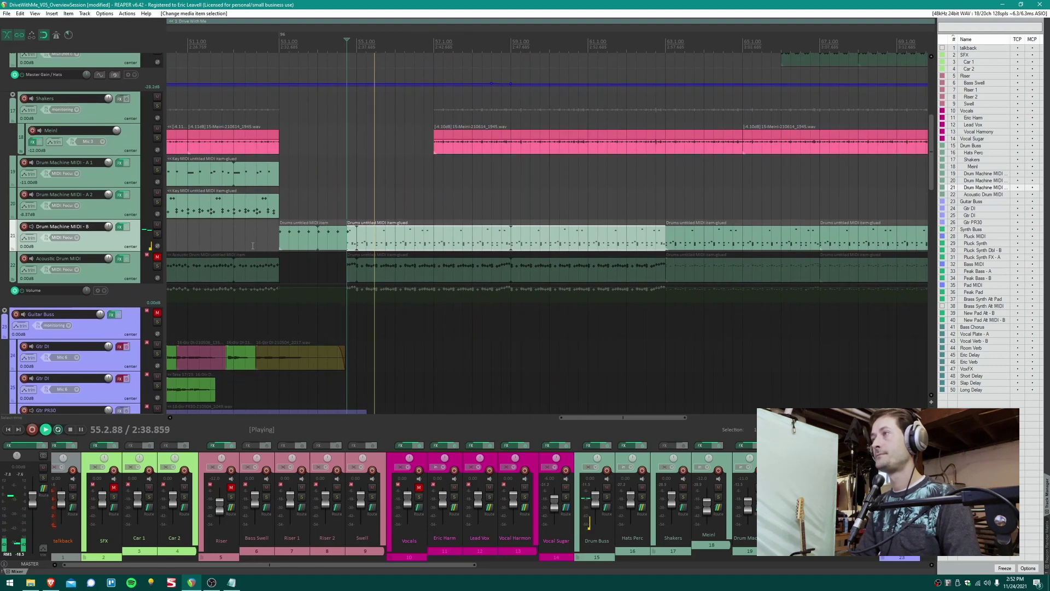
pyautogui.hscroll(2, 287, 269)
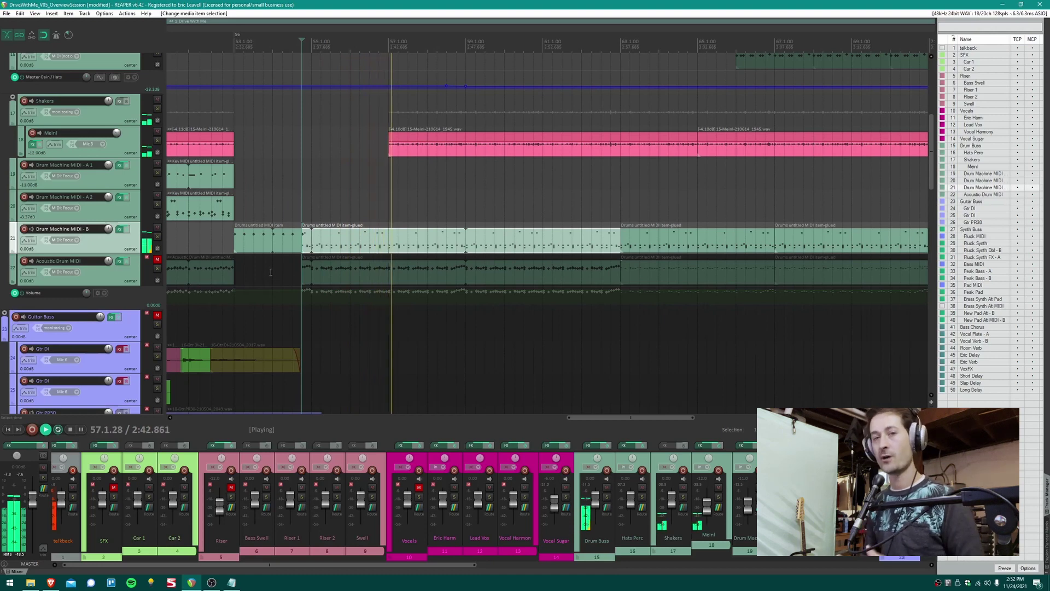
pyautogui.click(157, 132)
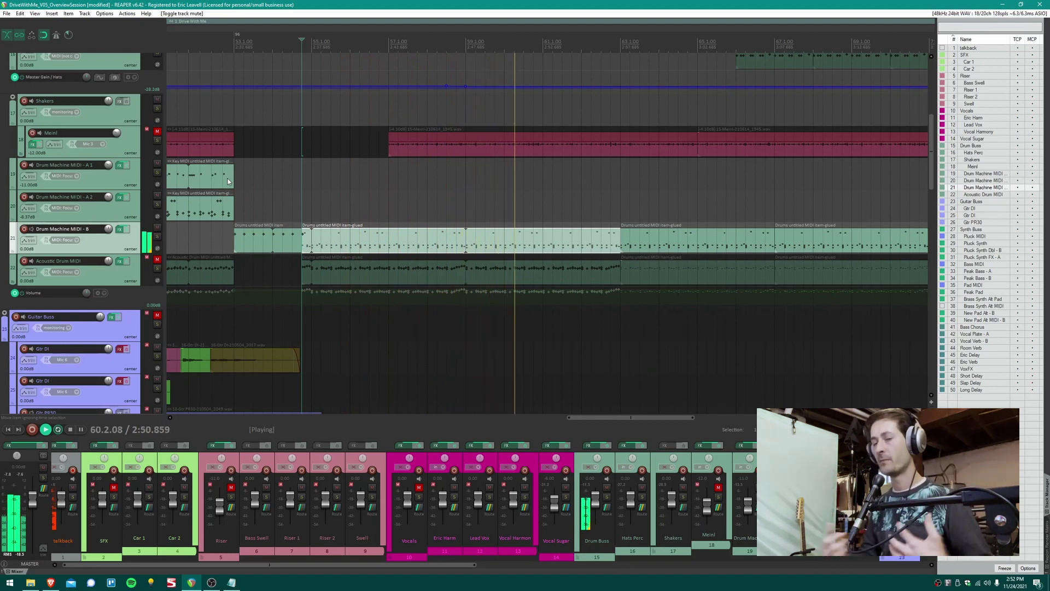
pyautogui.press('space')
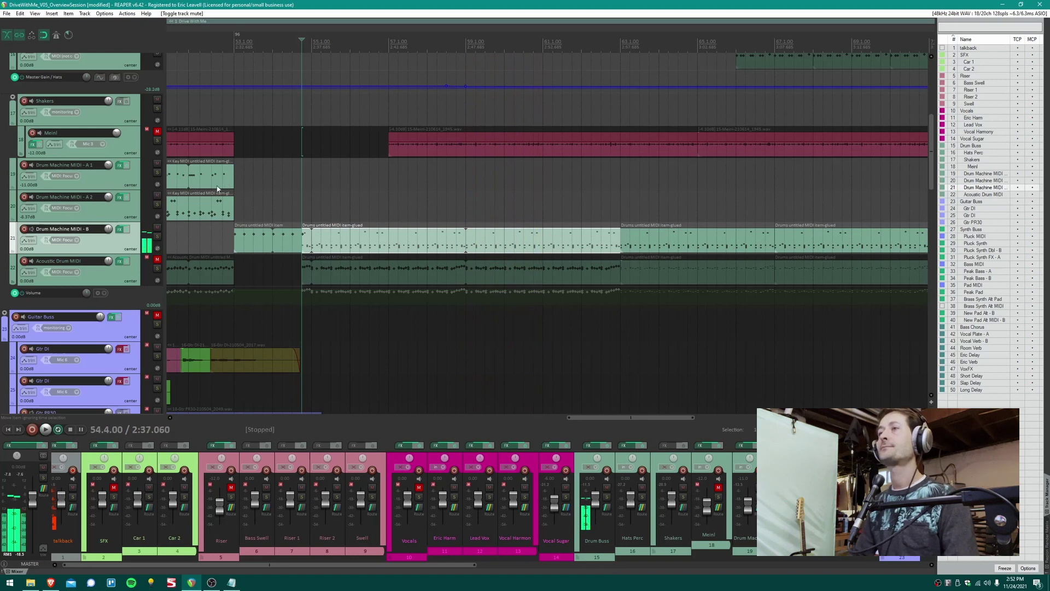
# - Compare Acoustic Drum MIDI and Drum Machine MIDI - B separately by switching their mutes from 54.4.00, and finish with both playing together
pyautogui.click(157, 259)
pyautogui.click(157, 227)
pyautogui.press('space')
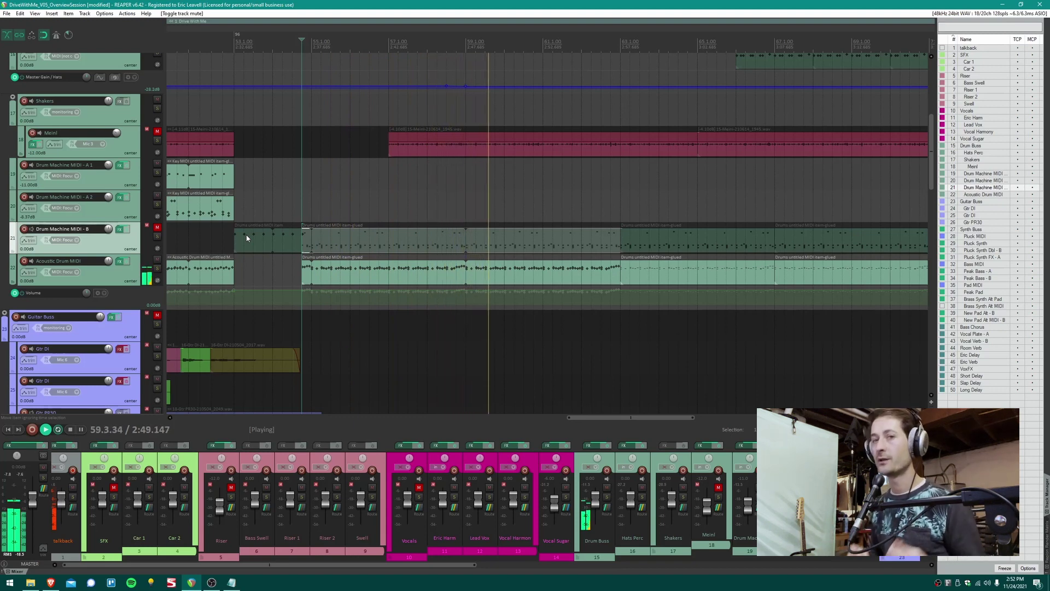
pyautogui.click(157, 226)
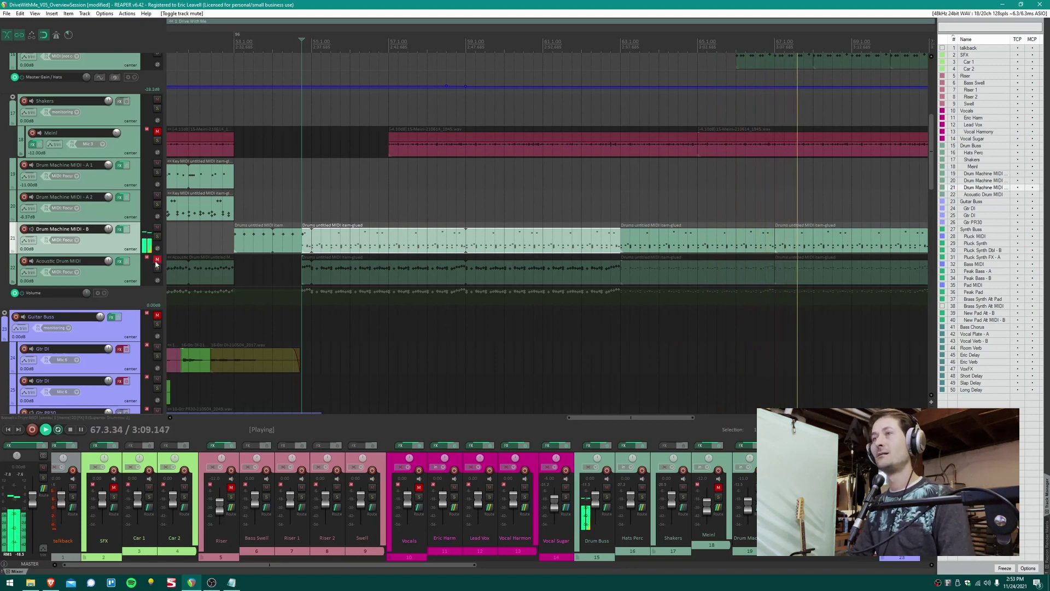
pyautogui.click(157, 260)
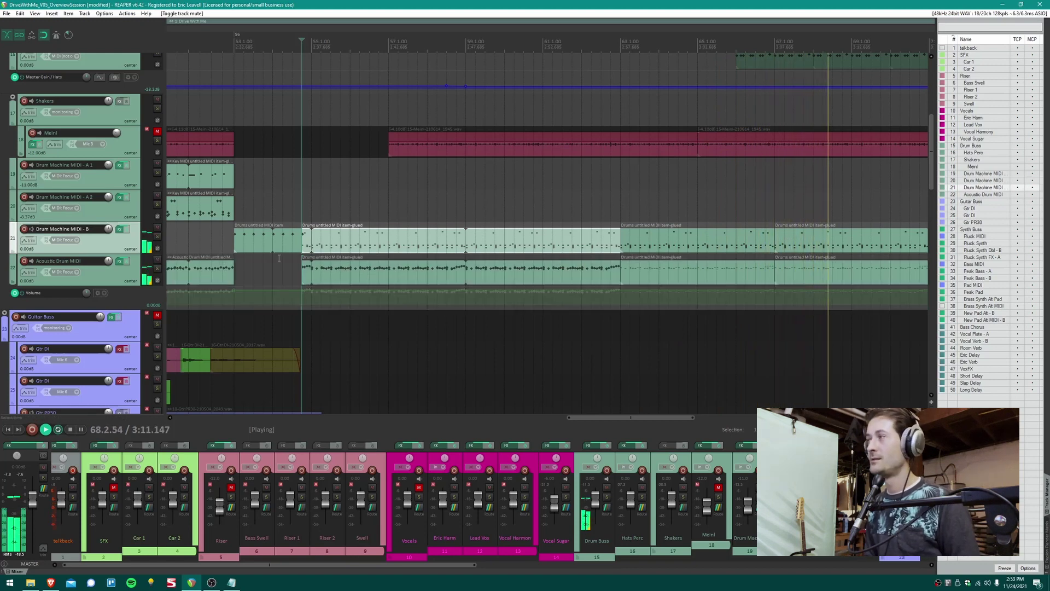
# - Unmute the Synth Buss, mute Peak Pad, and locate the first Peak Bass - A clip near the song's start
pyautogui.scroll(-8, 437, 236)
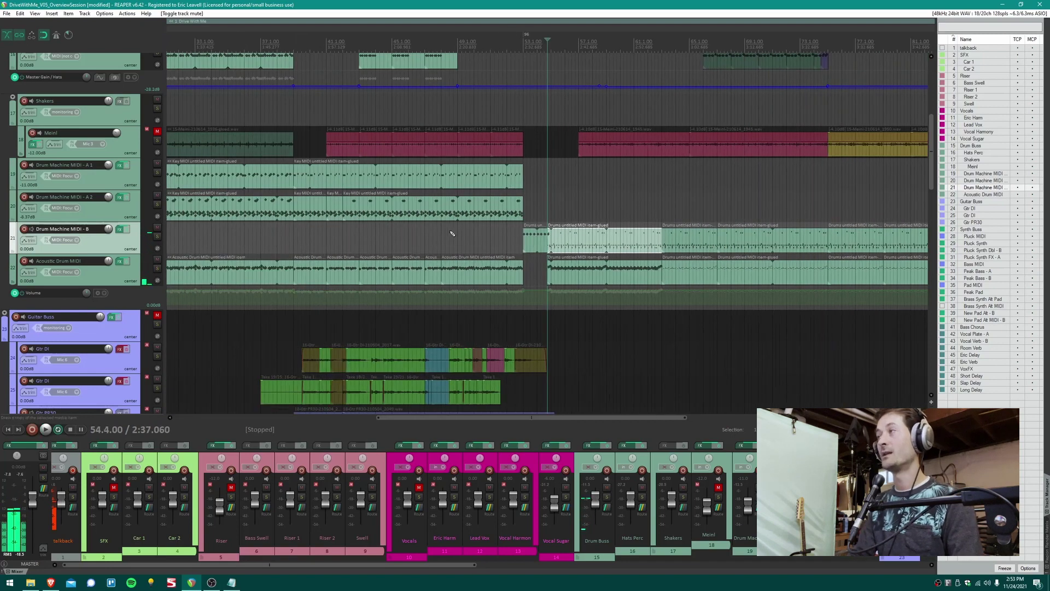
pyautogui.scroll(-5, 416, 208)
pyautogui.click(404, 178)
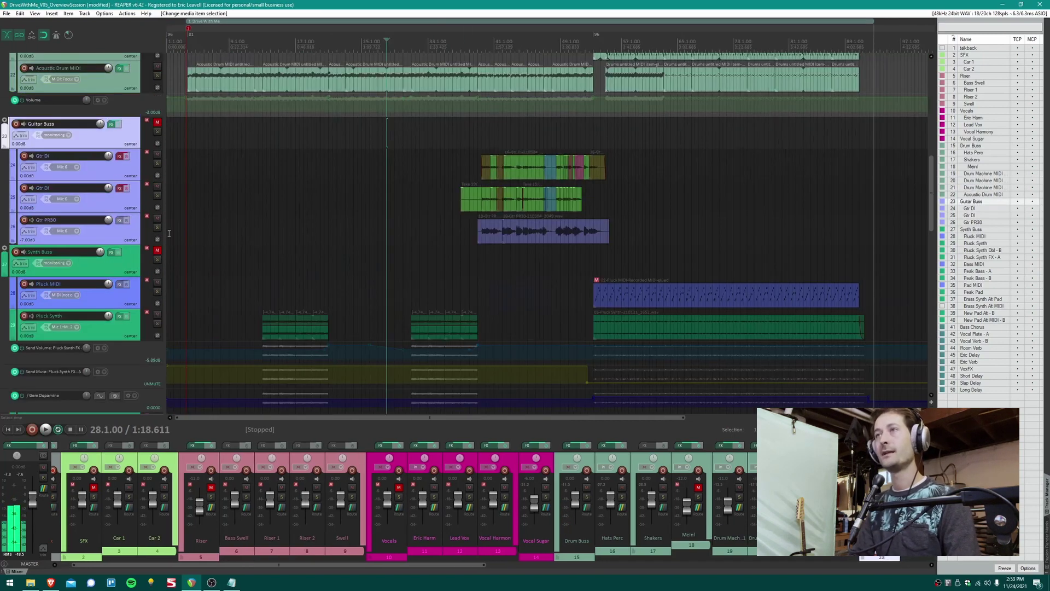
pyautogui.click(157, 250)
pyautogui.scroll(-10, 277, 147)
pyautogui.scroll(5, 220, 225)
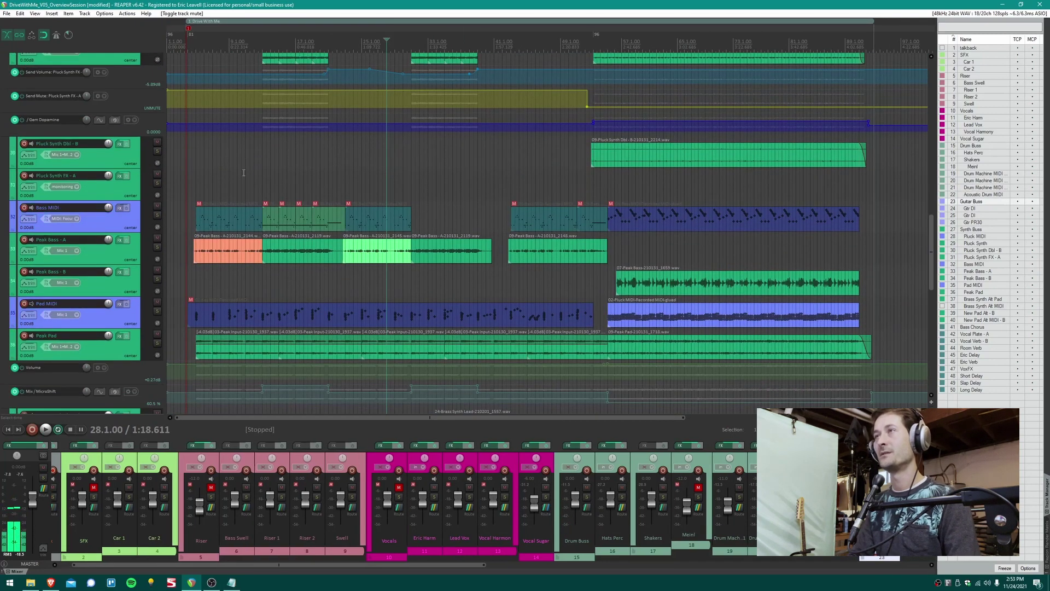
pyautogui.click(251, 237)
pyautogui.click(255, 236)
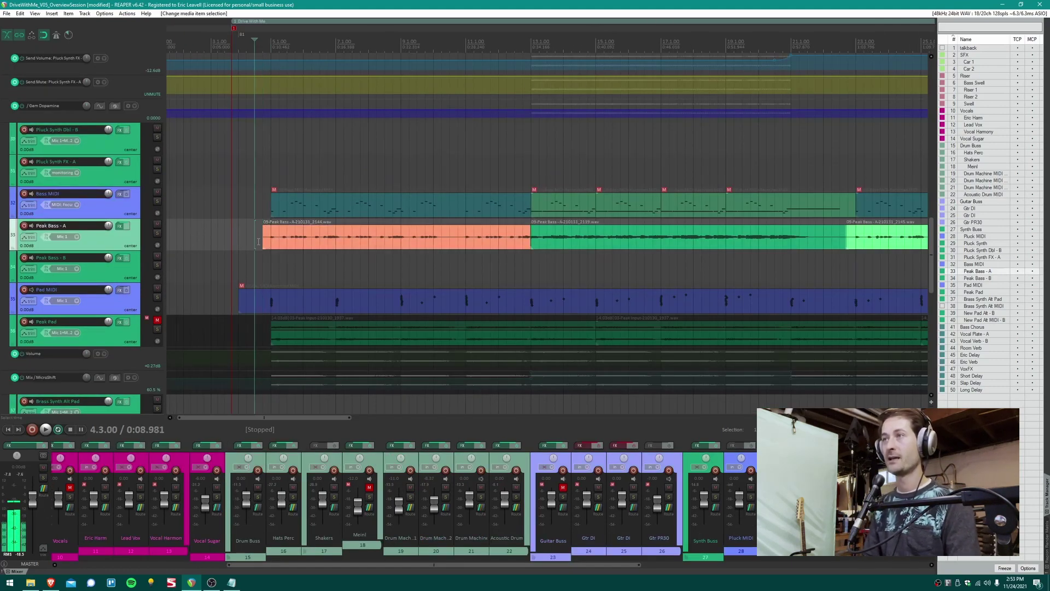
# - Audition the first Peak Bass - A clip from its start with the Drum Buss muted
pyautogui.click(263, 237)
pyautogui.press('space')
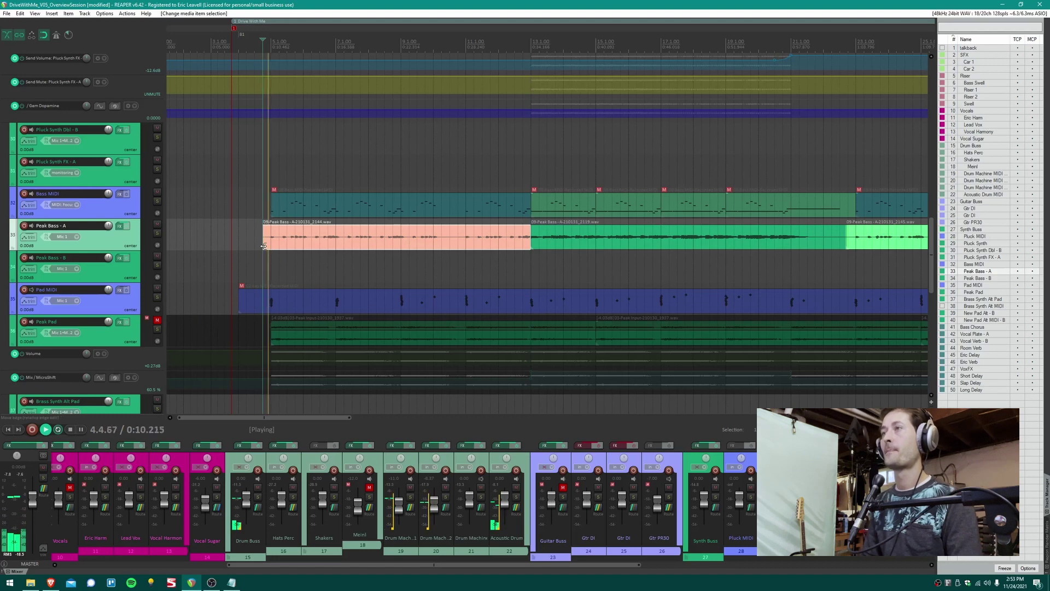
pyautogui.click(257, 487)
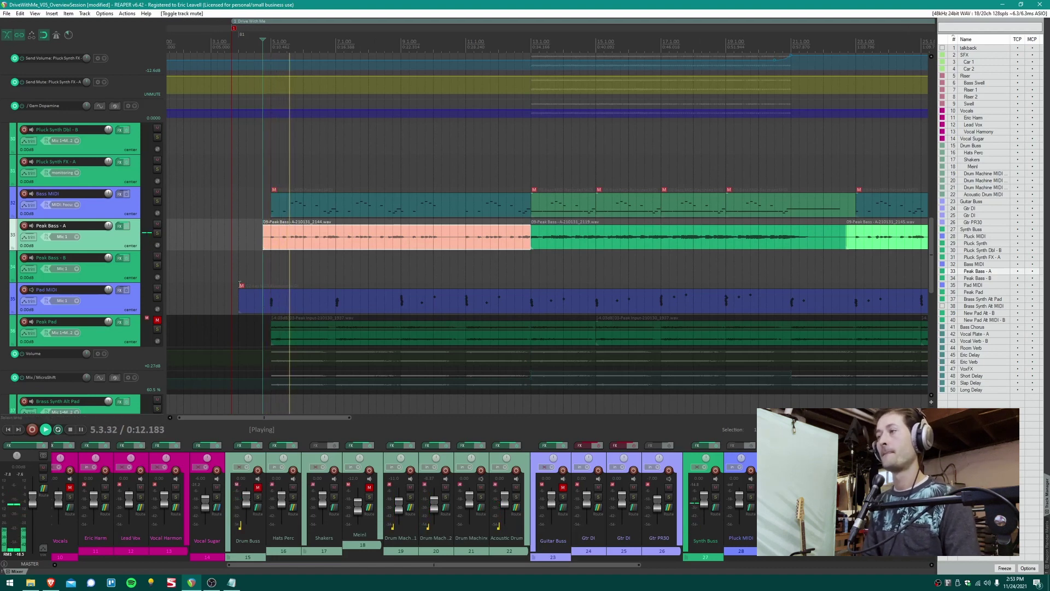
pyautogui.click(257, 486)
pyautogui.press('space')
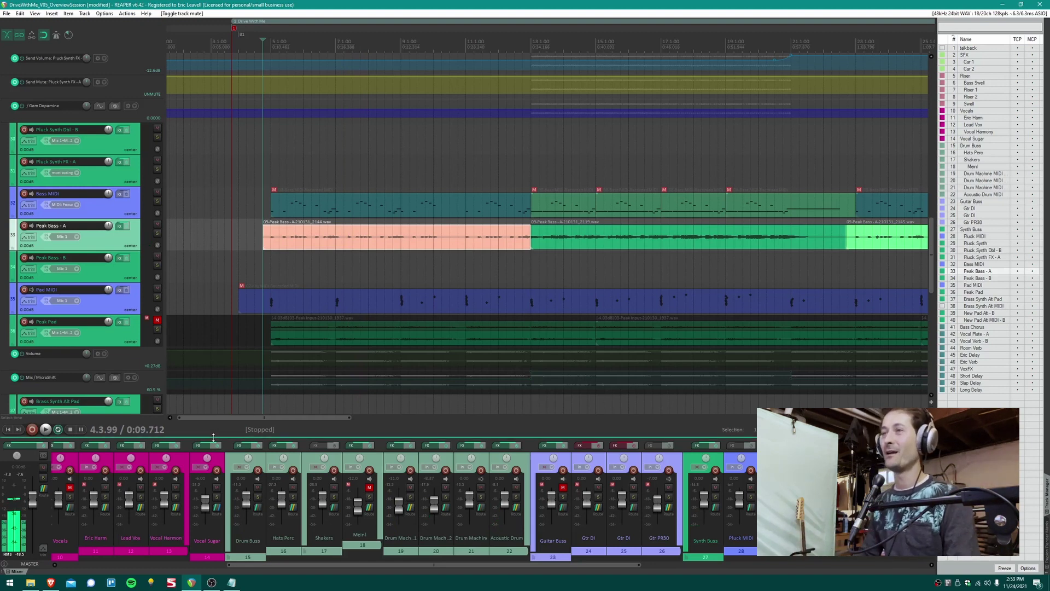
# - Audition Peak Pad on its own from the same position, with Peak Bass - A muted
pyautogui.click(157, 322)
pyautogui.click(158, 224)
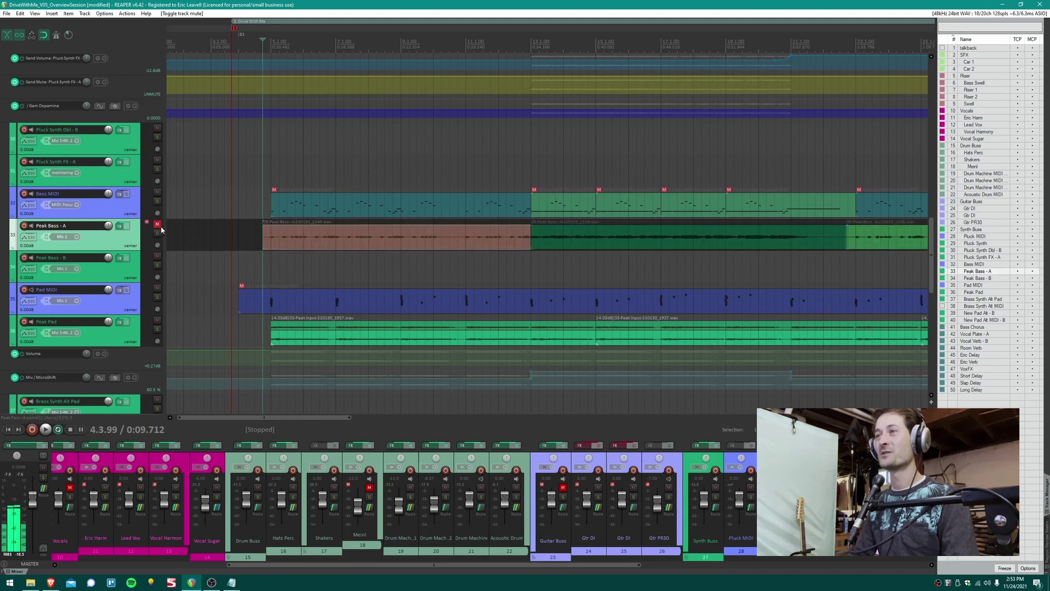
pyautogui.press('space')
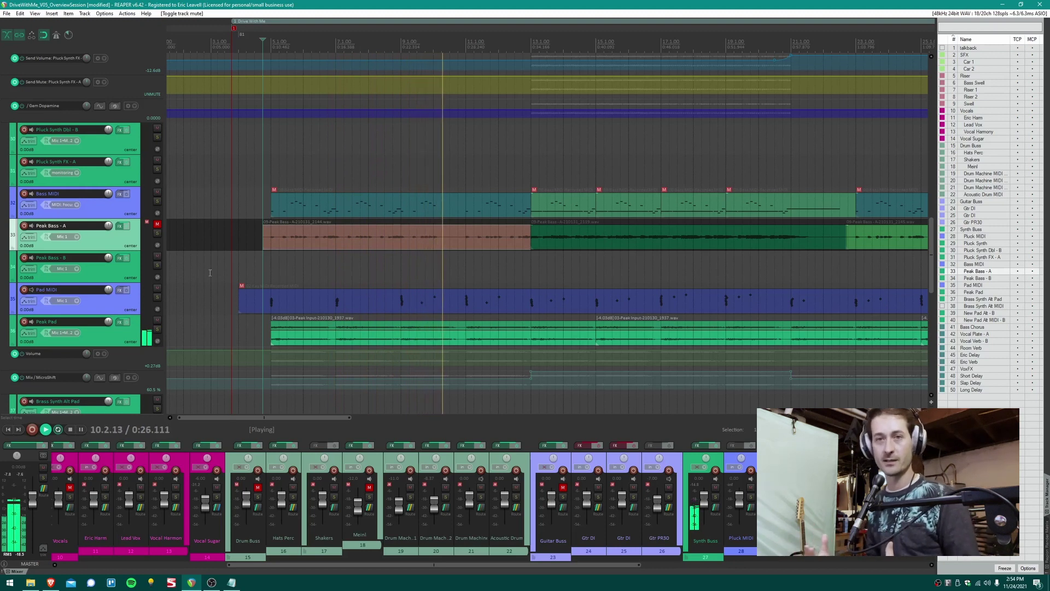
# - Audition Peak Bass - A and Peak Pad together, bringing in the drums, and continue from 12.2.00 into the next section
pyautogui.doubleClick(199, 228)
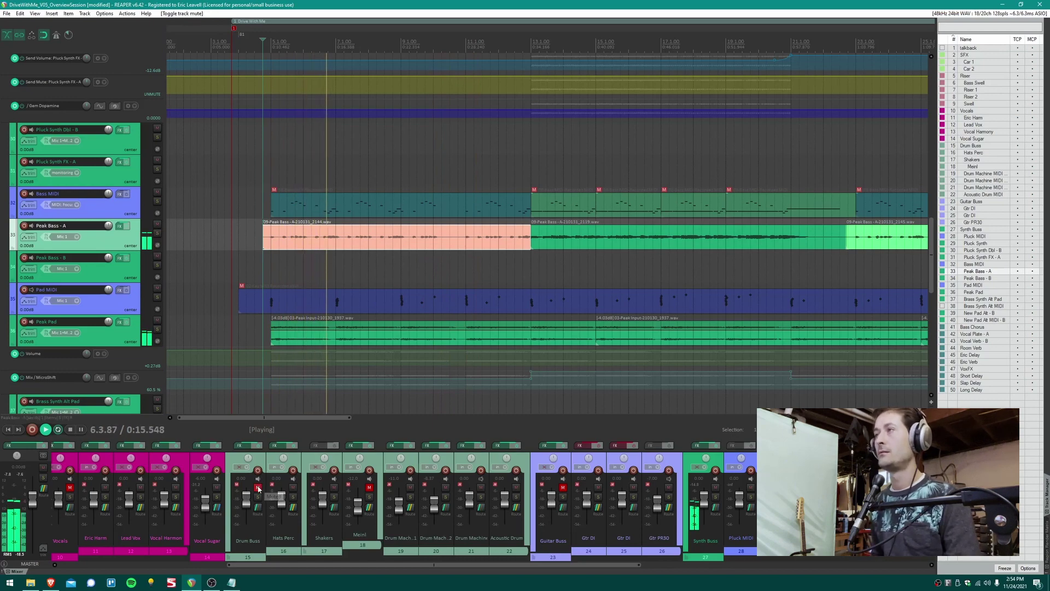
pyautogui.scroll(3, 434, 296)
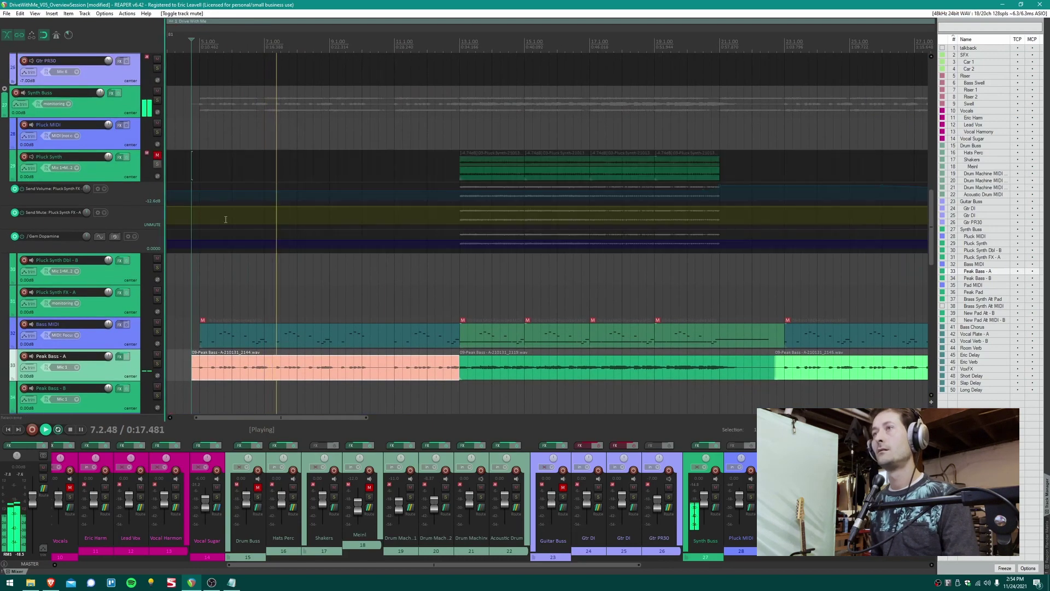
pyautogui.scroll(-3, 163, 310)
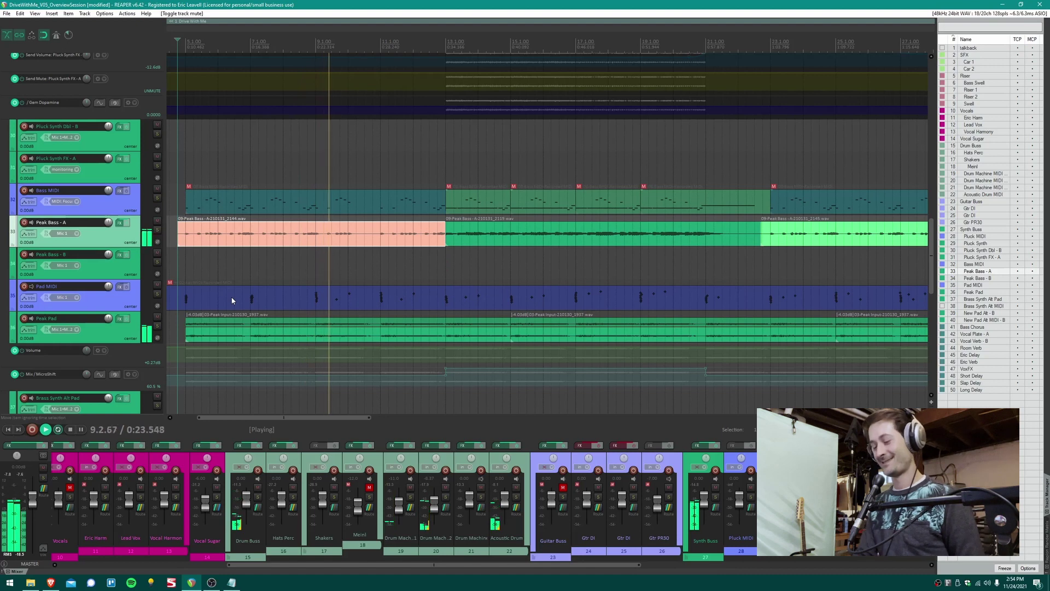
pyautogui.click(421, 40)
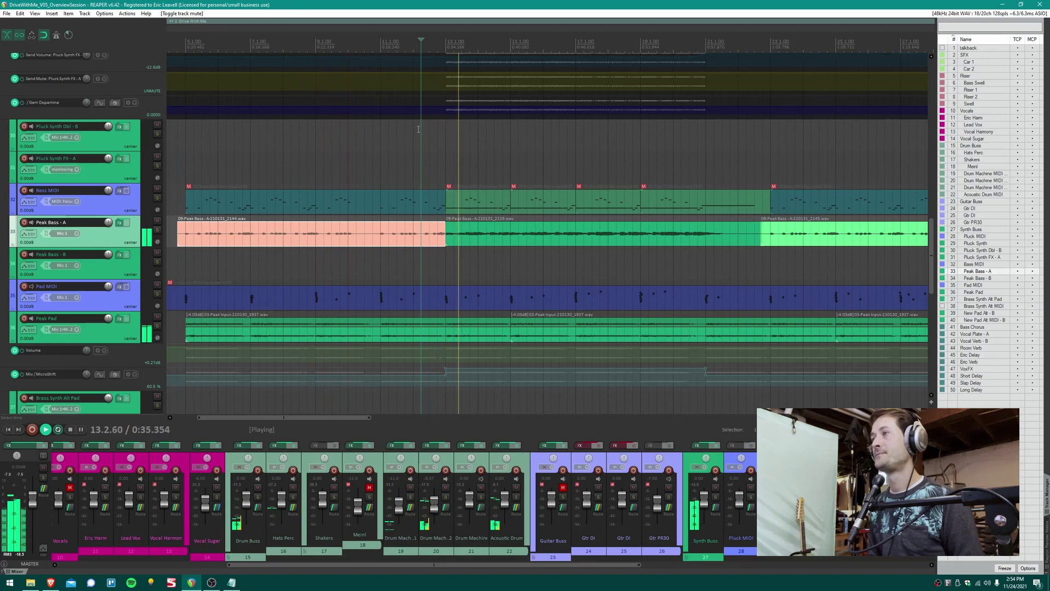
pyautogui.hscroll(3, 459, 171)
pyautogui.scroll(1, 424, 195)
pyautogui.press('space')
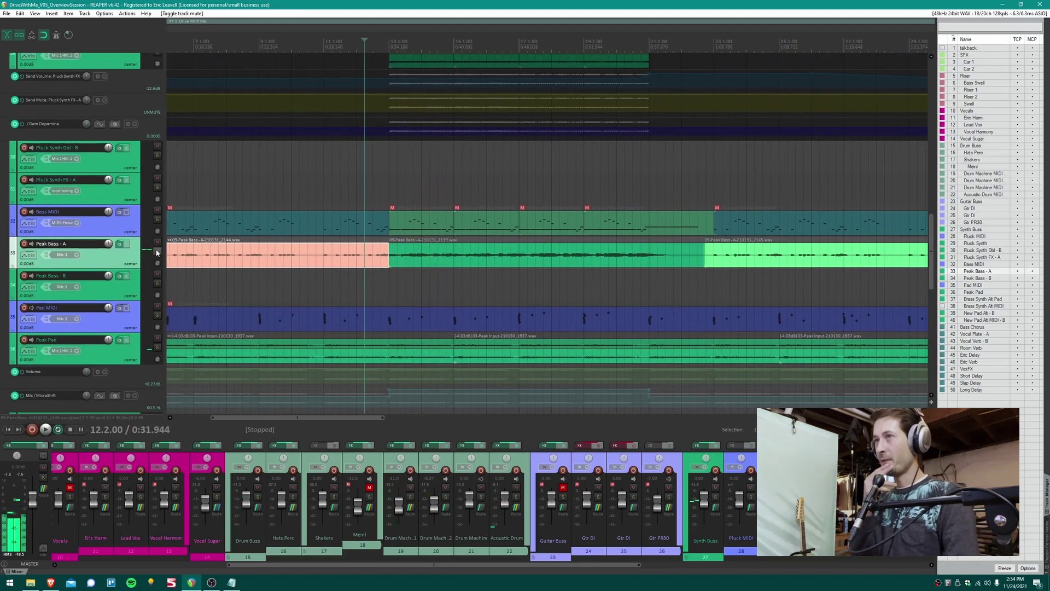
# - Mute Peak Pad and audition Peak Bass - A alone from 10.4.00 across the change to its second clip
pyautogui.click(157, 338)
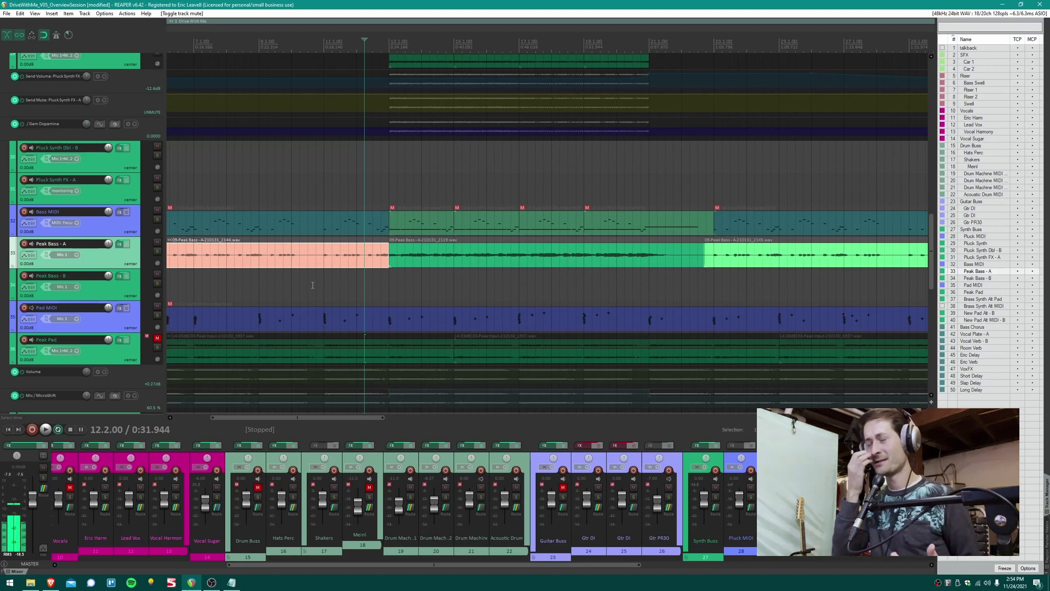
pyautogui.click(315, 258)
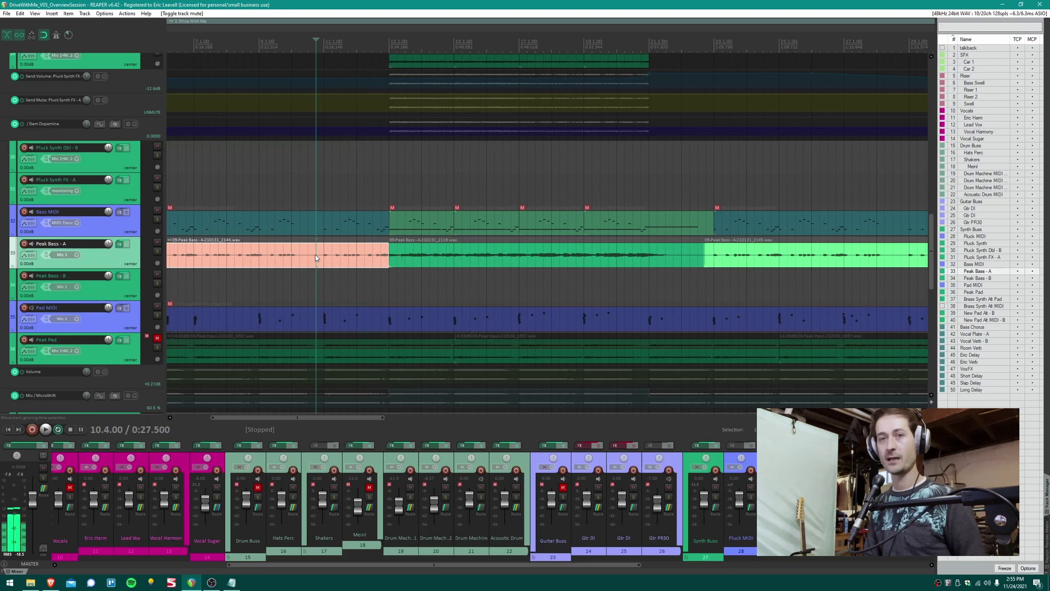
pyautogui.press('space')
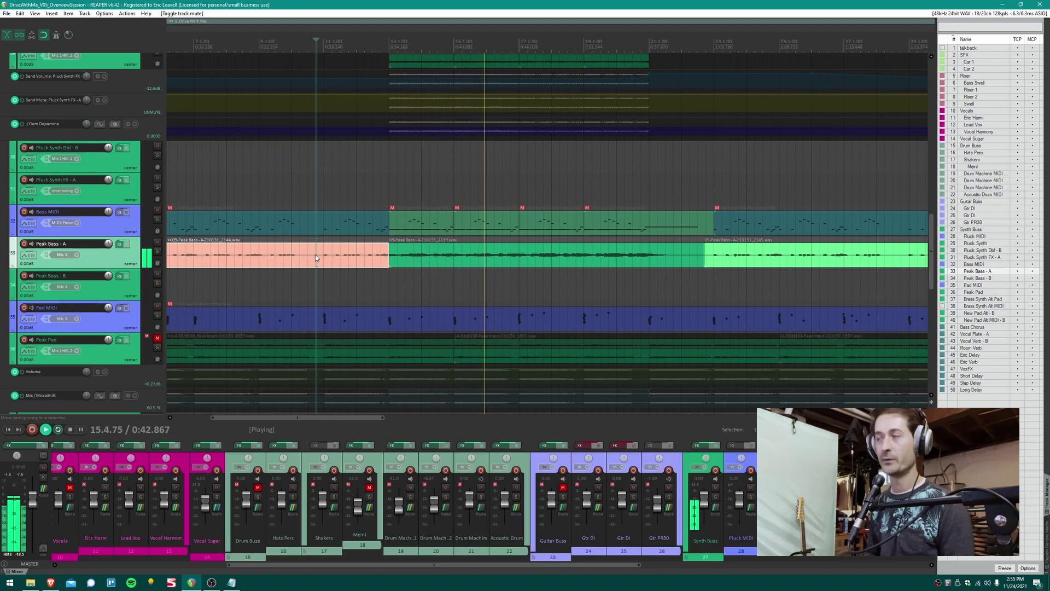
pyautogui.press('space')
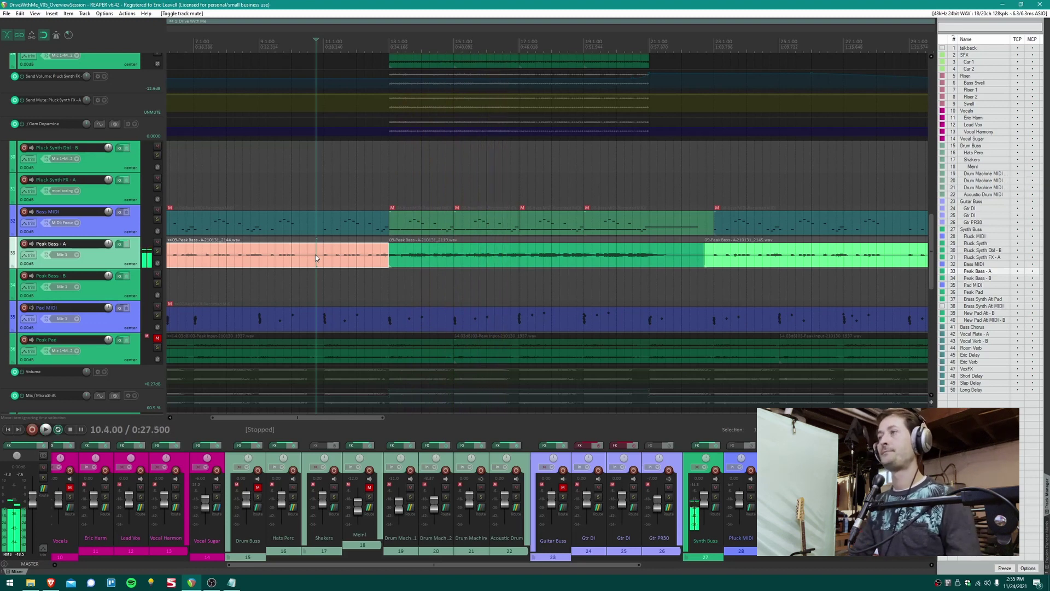
# - Mute Peak Bass - A, unmute Peak Pad, and audition the pad from 14.4.00
pyautogui.hotkey('ctrl', 'alt', 'm')
pyautogui.press('F5')
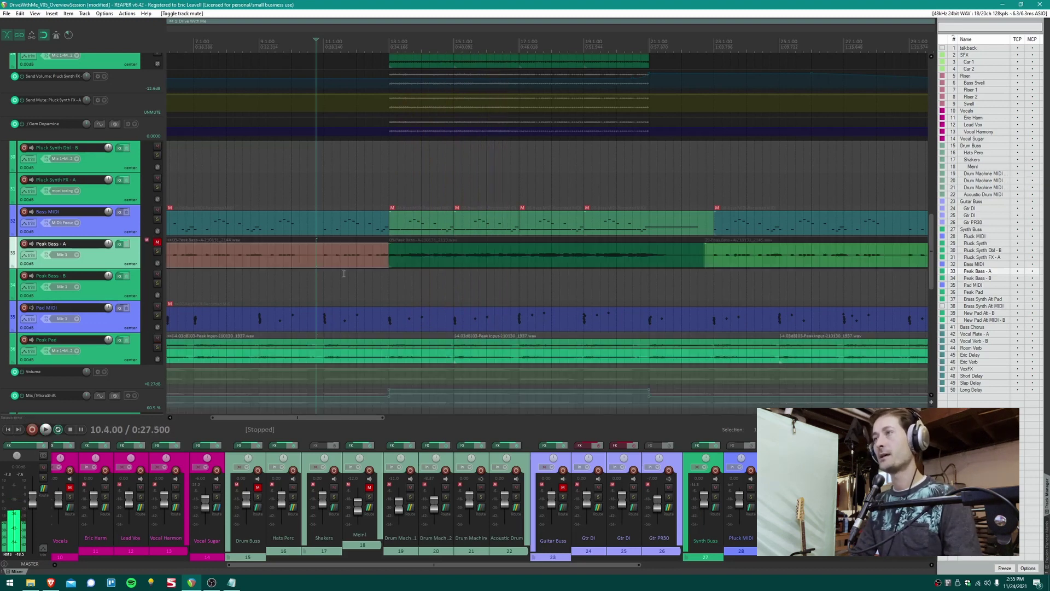
pyautogui.click(378, 290)
pyautogui.press('space')
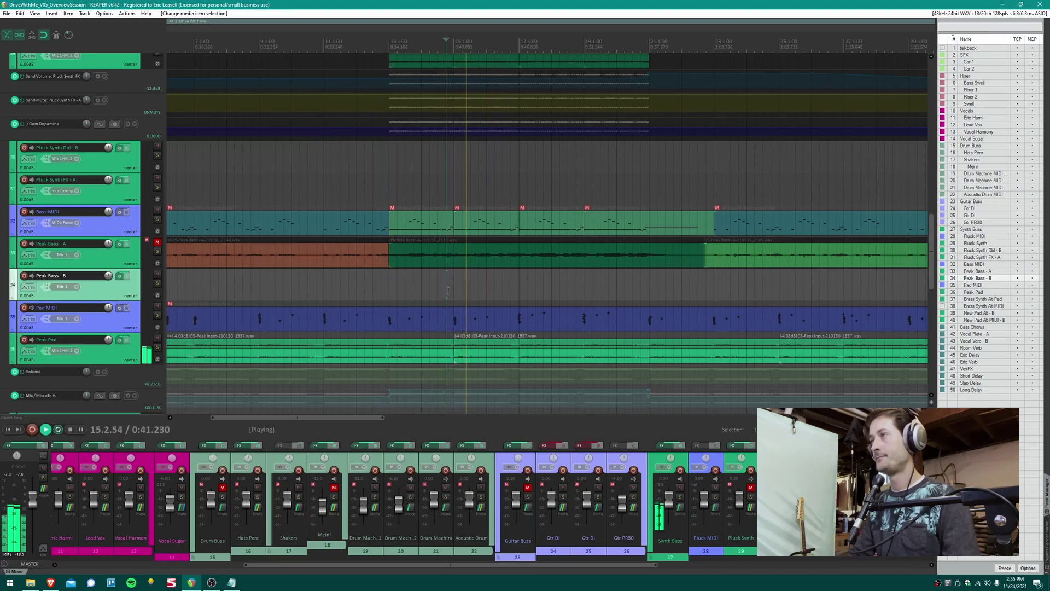
# - Unmute Pluck Synth and set the playback position to 13.1.00, at the start of its first group of clips
pyautogui.scroll(3, 407, 315)
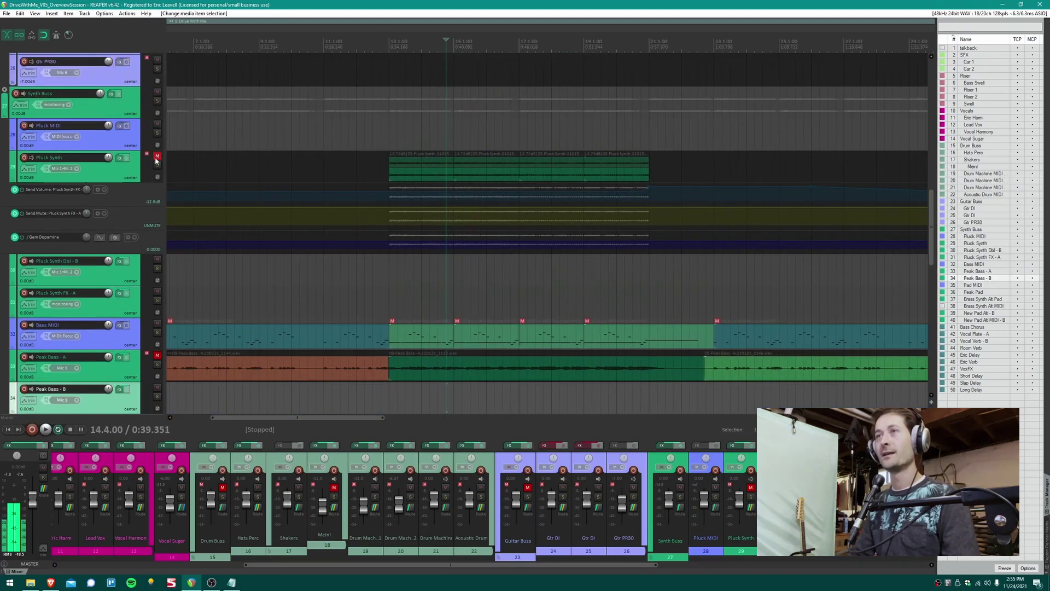
pyautogui.click(157, 157)
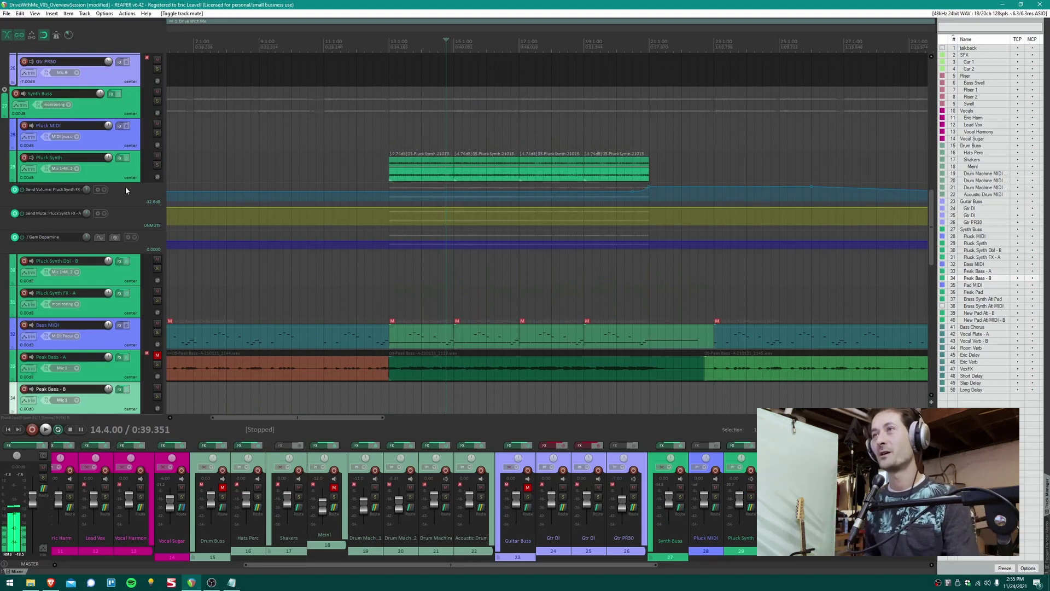
pyautogui.scroll(-5, 334, 191)
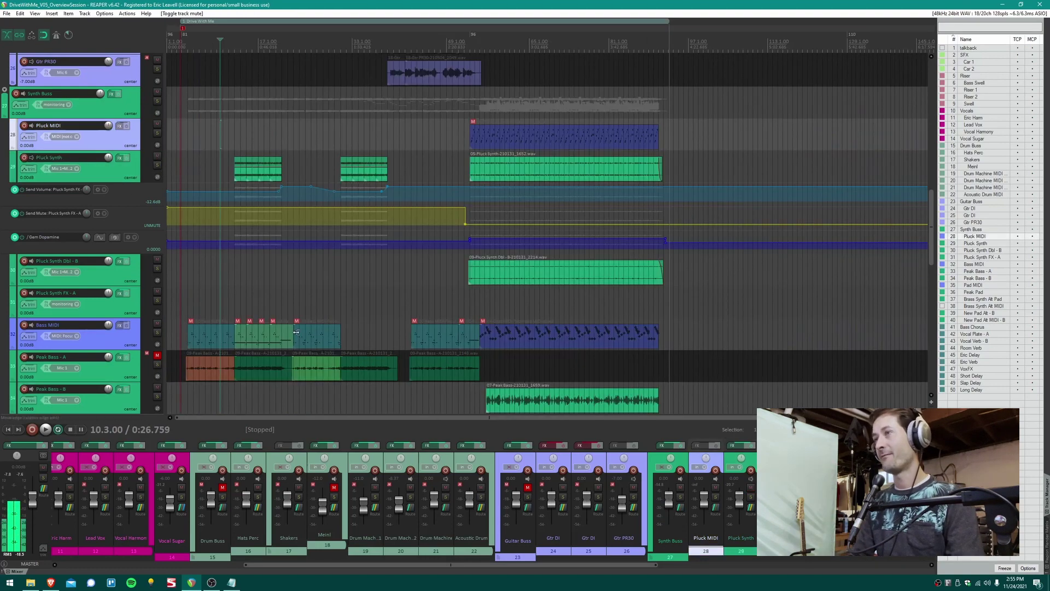
pyautogui.scroll(-4, 292, 345)
pyautogui.scroll(4, 367, 291)
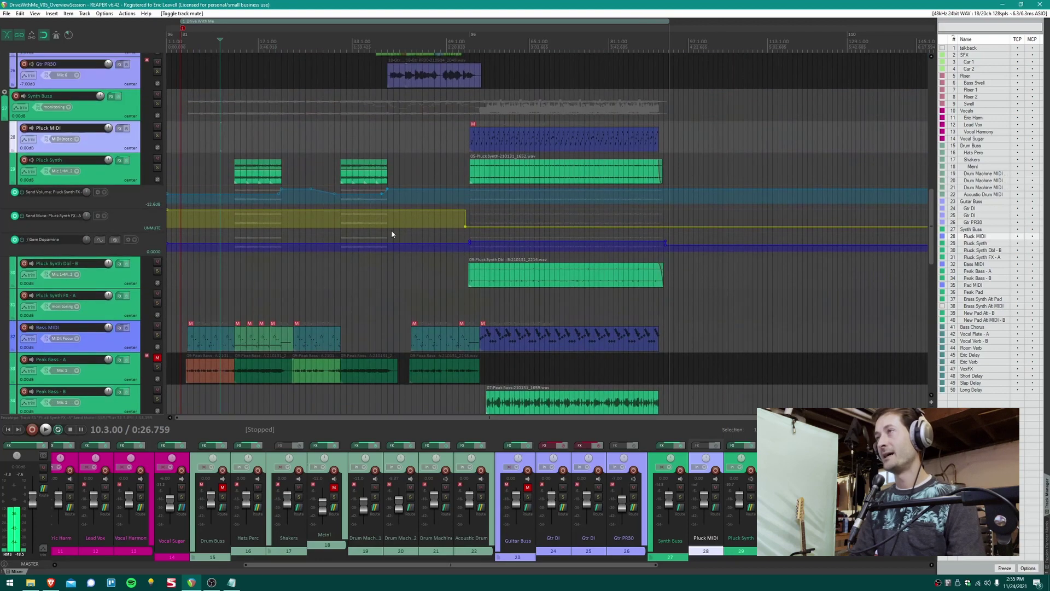
pyautogui.click(234, 150)
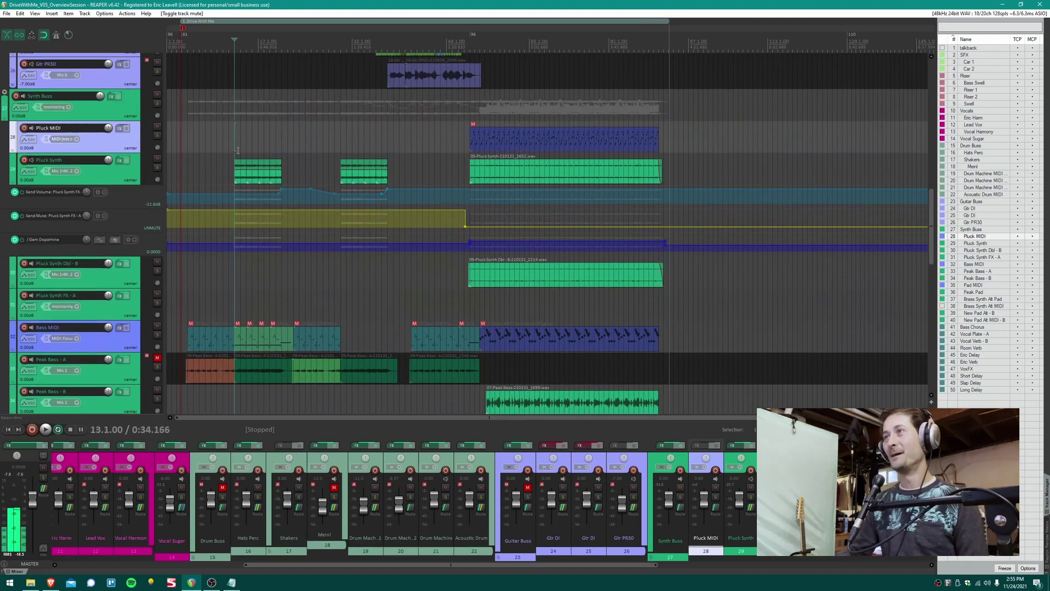
pyautogui.scroll(3, 238, 150)
pyautogui.scroll(4, 300, 183)
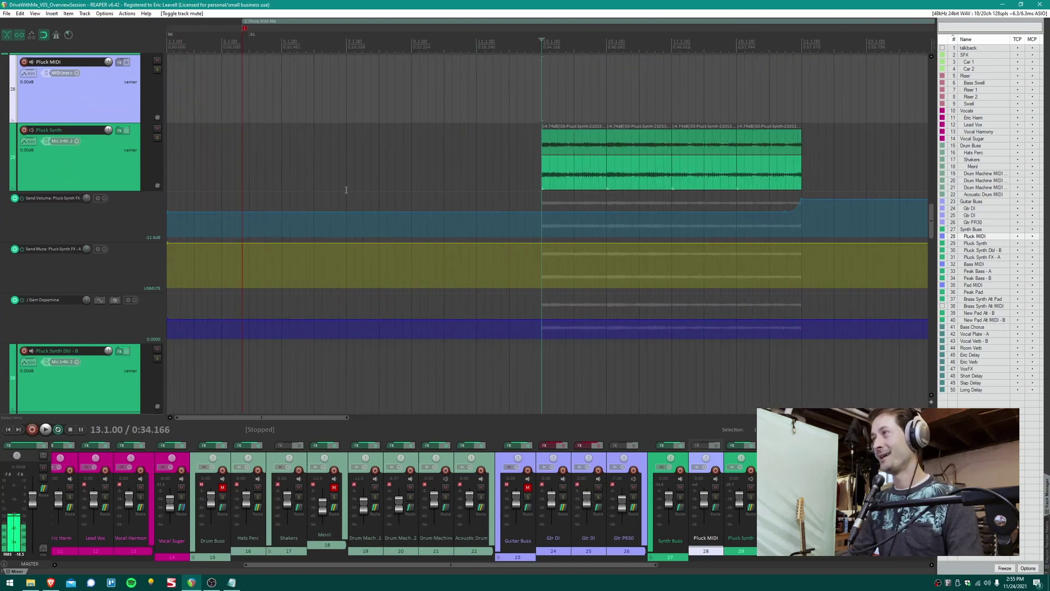
# - Adjust the track heights and timeline zoom around Pluck Synth, and audition it alone from 13.1.00
pyautogui.hscroll(3, 324, 185)
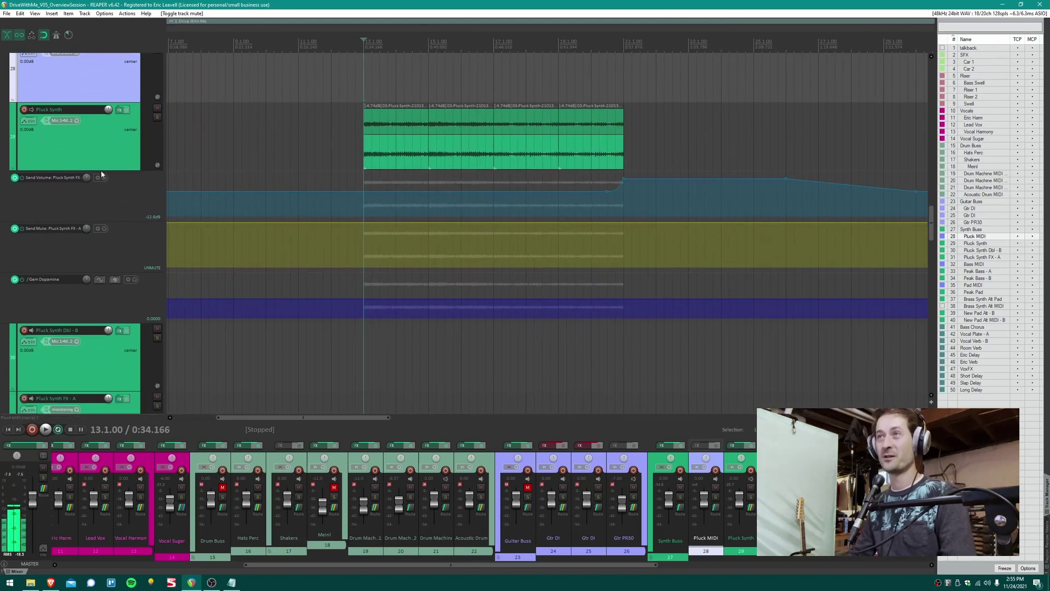
pyautogui.moveTo(101, 169); pyautogui.dragTo(219, 245)
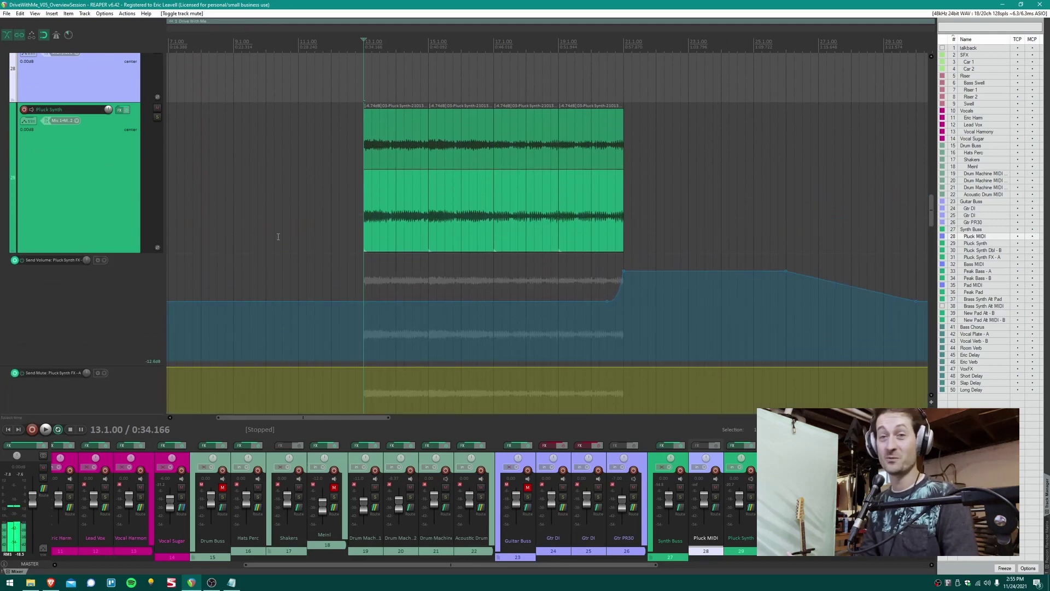
pyautogui.scroll(-4, 321, 354)
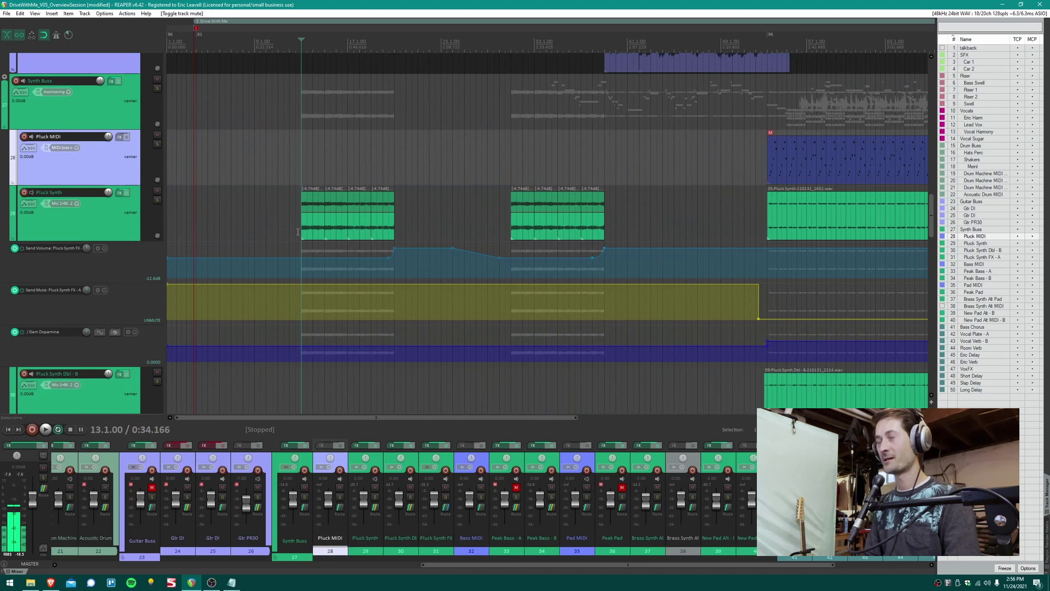
pyautogui.press('space')
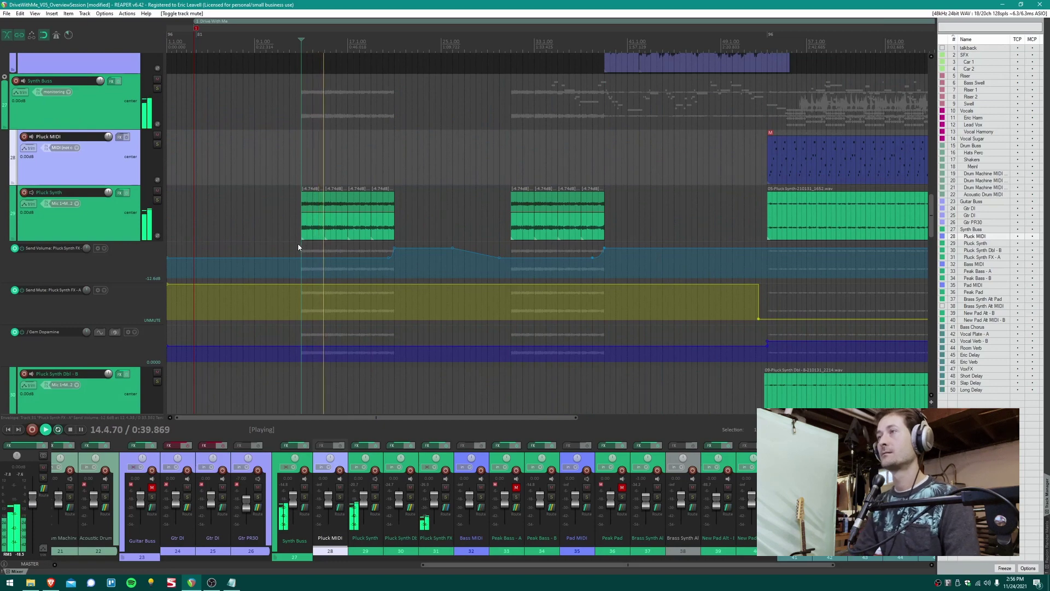
# - Stop playback, select the first Pluck Synth clip and return the playback position to its start at 13.1.00
pyautogui.click(330, 219)
pyautogui.scroll(3, 445, 237)
pyautogui.click(399, 236)
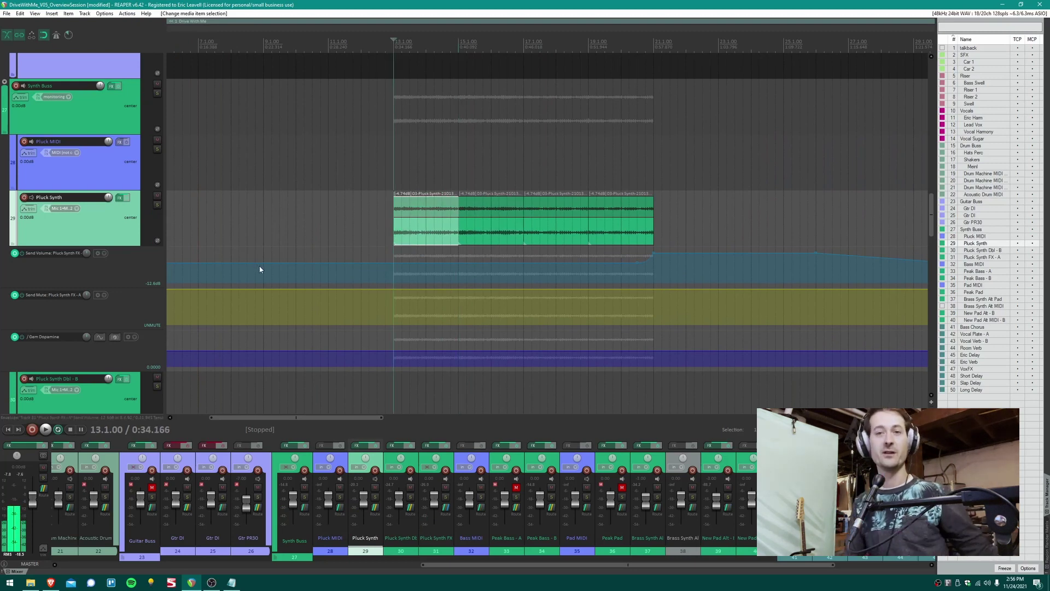
pyautogui.press('space')
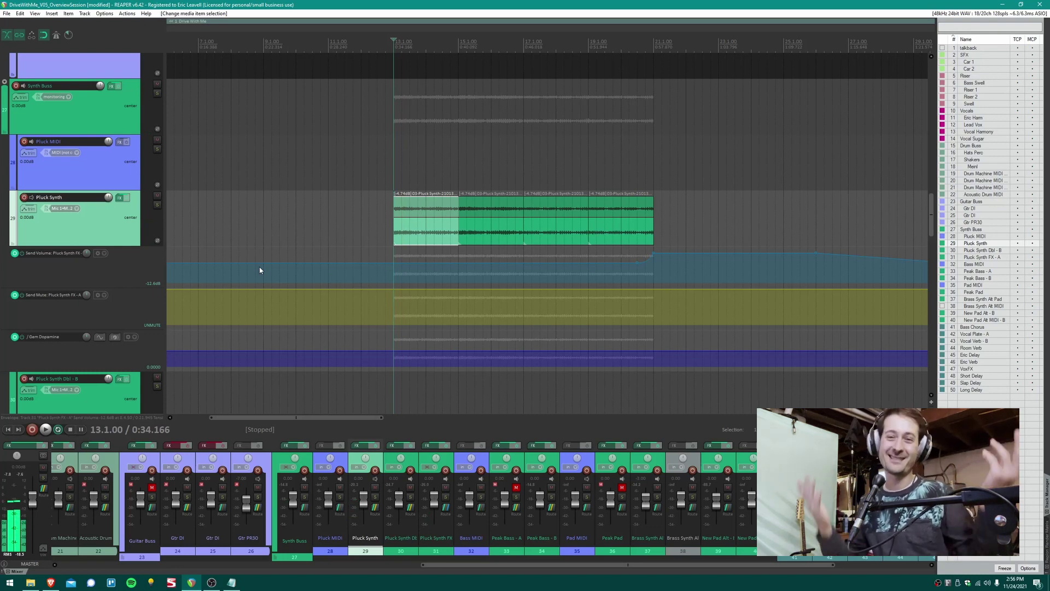
# - Audition Pluck Synth from 14.3.00 and again from 16.3.00 into the last clip of its first group
pyautogui.click(450, 175)
pyautogui.click(442, 172)
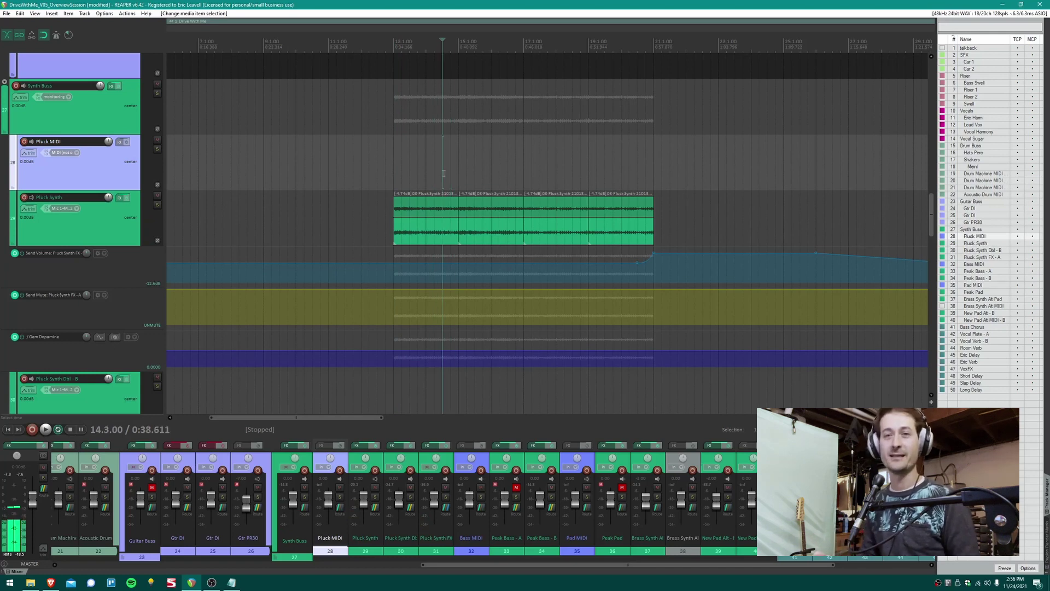
pyautogui.press('space')
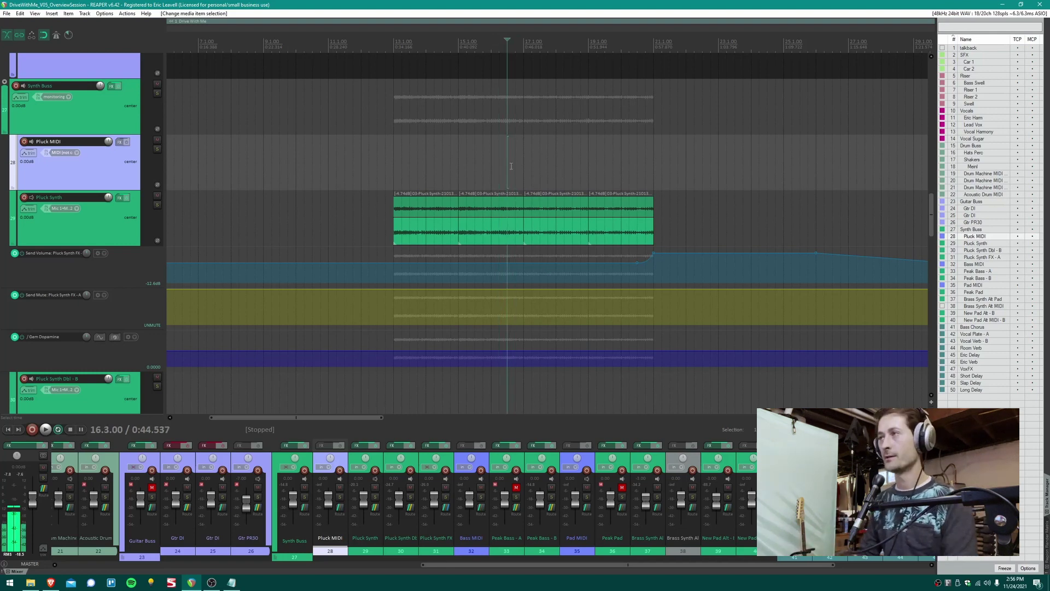
pyautogui.press('space')
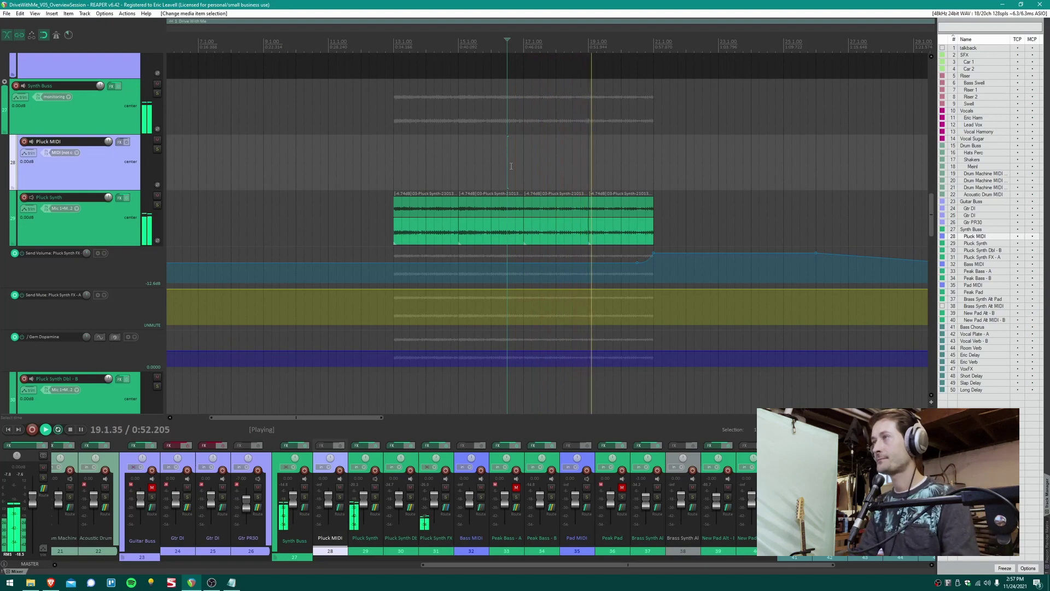
pyautogui.press('space')
# - Select the last clip in the first Pluck Synth group, placing the playback position at 20.3.00, and look over the bass and pad tracks
pyautogui.hscroll(3, 566, 193)
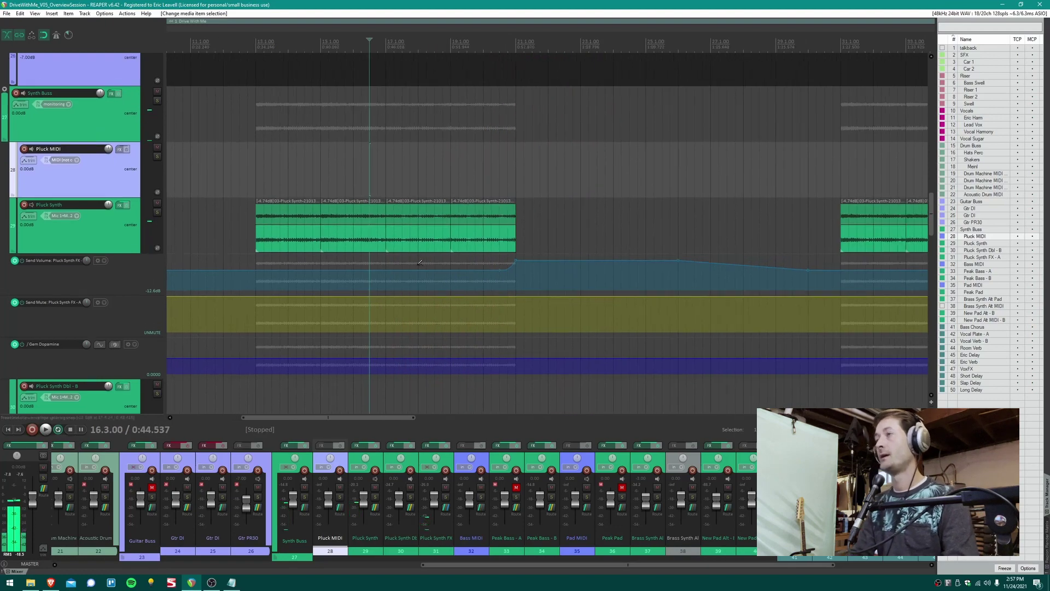
pyautogui.click(421, 230)
pyautogui.click(481, 230)
pyautogui.scroll(-2, 470, 241)
pyautogui.scroll(-5, 441, 281)
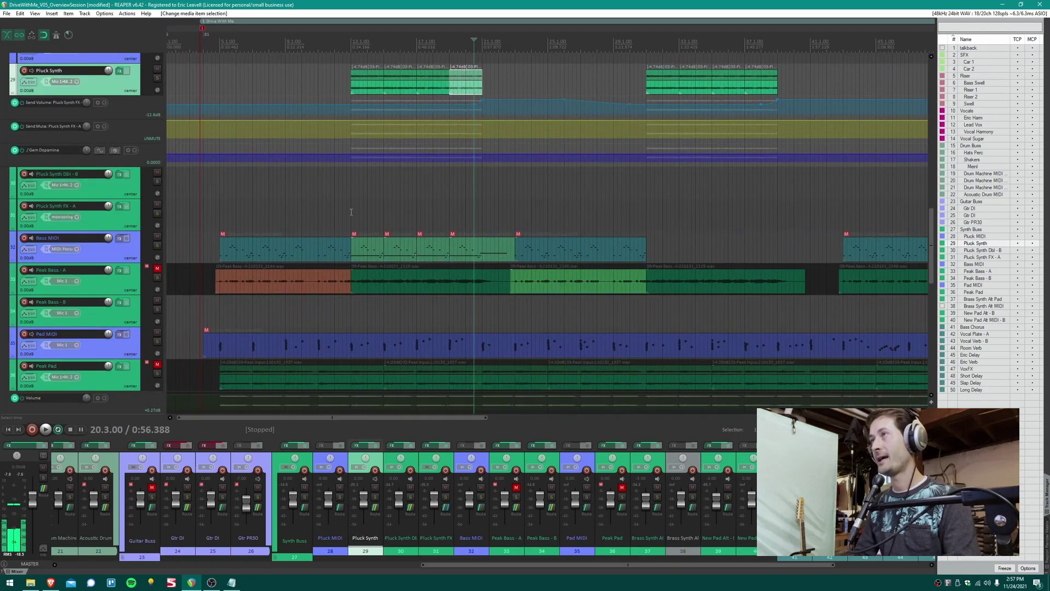
# - Unmute Peak Bass - A, Peak Pad and Meinl, and audition them with the drums and Pluck Synth through the first Pluck Synth group
pyautogui.click(351, 213)
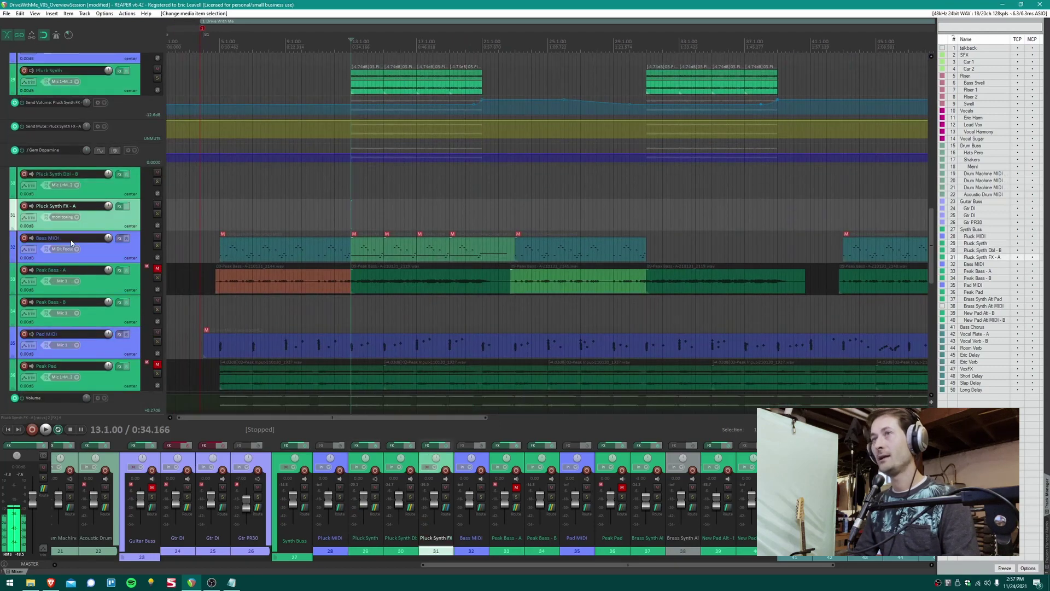
pyautogui.click(157, 268)
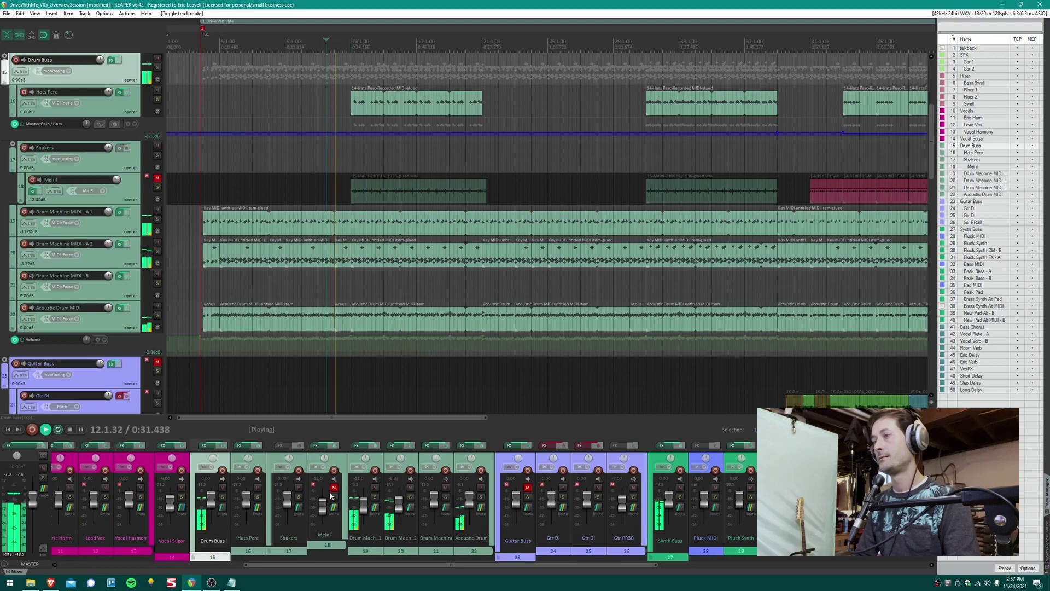
pyautogui.scroll(-4, 478, 290)
pyautogui.scroll(-5, 8, 347)
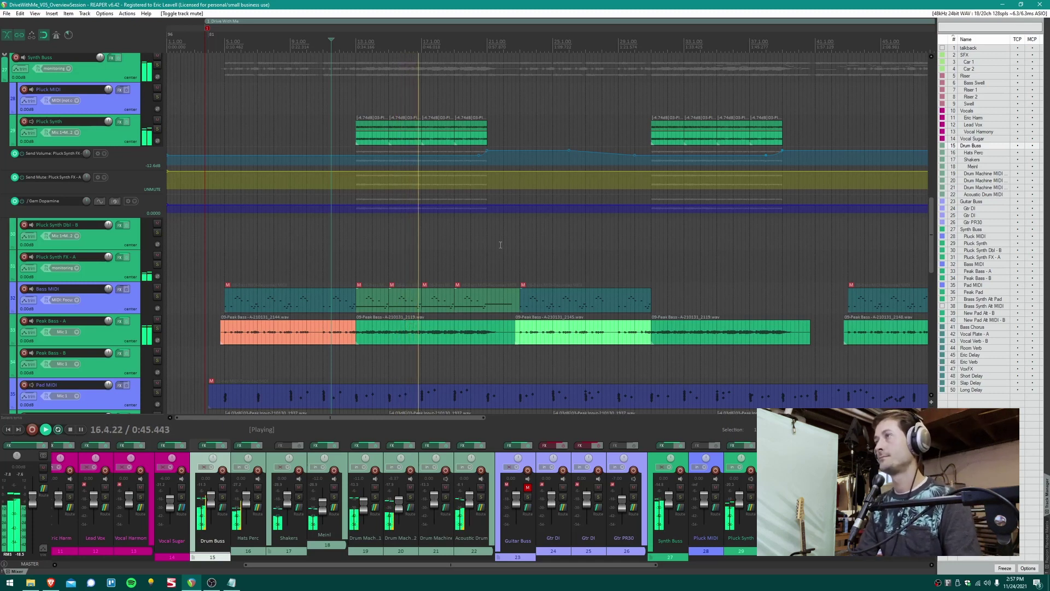
pyautogui.press('space')
# - Move the playback position forward through 23.3.00 and 30.2.00 to 38.2.00, near the end of the second Pluck Synth group
pyautogui.scroll(-2, 509, 229)
pyautogui.click(460, 179)
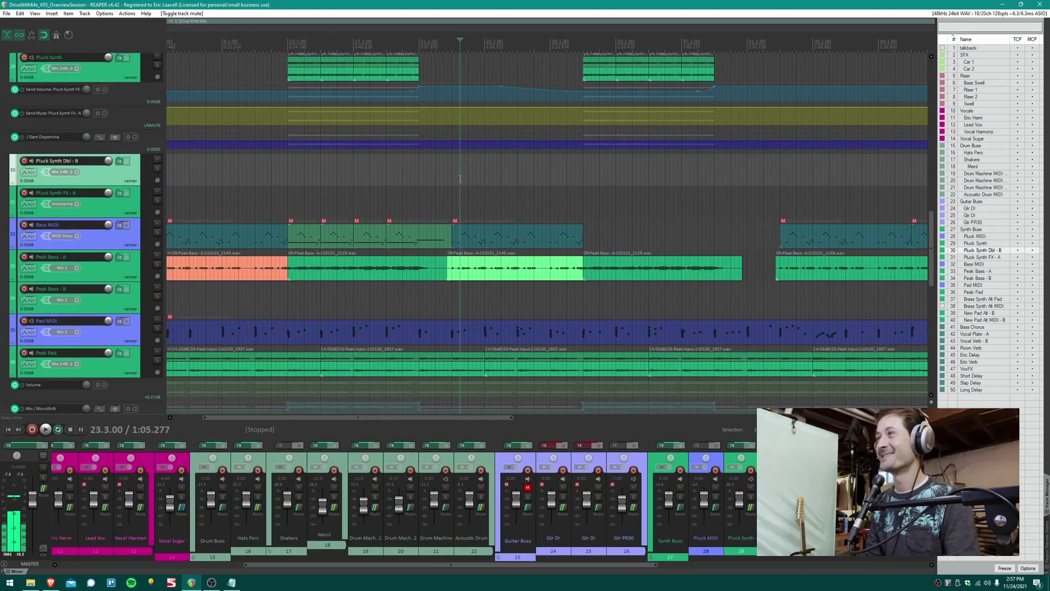
pyautogui.hscroll(3, 540, 163)
pyautogui.scroll(3, 456, 298)
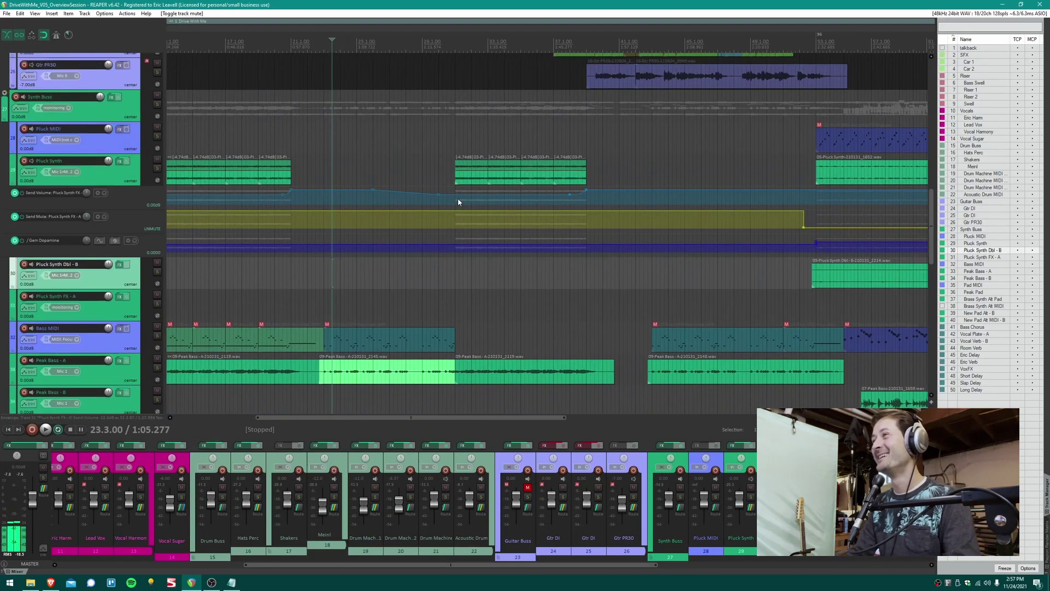
pyautogui.click(444, 219)
pyautogui.scroll(-4, 432, 197)
pyautogui.hscroll(1, 428, 173)
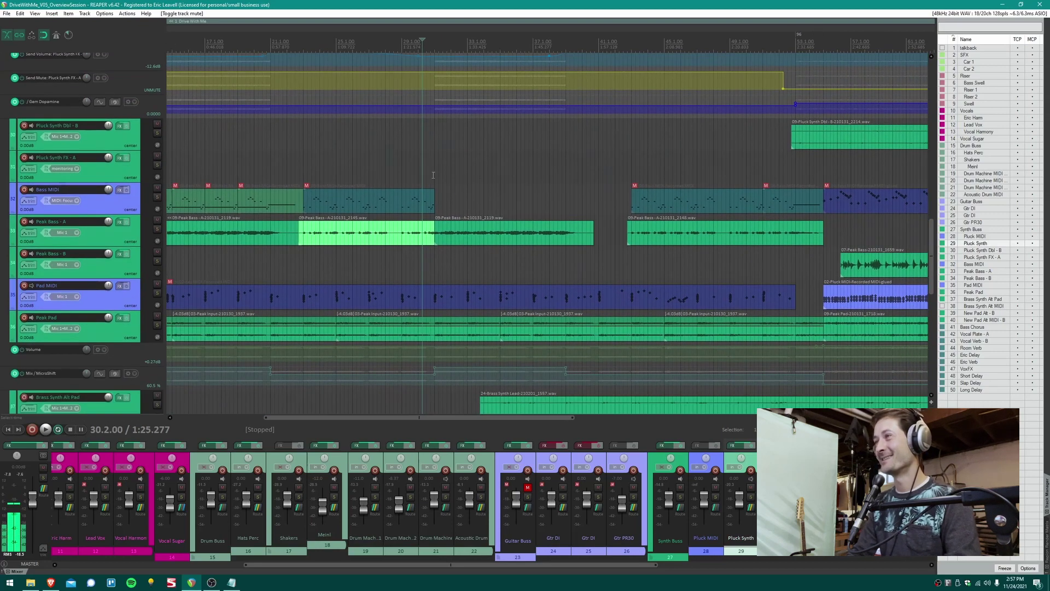
pyautogui.hscroll(3, 494, 172)
pyautogui.click(429, 170)
# - Audition the drums and synths together from 38.2.00, following the arrangement down to the Brass Synth Alt Pad track
pyautogui.scroll(4, 434, 192)
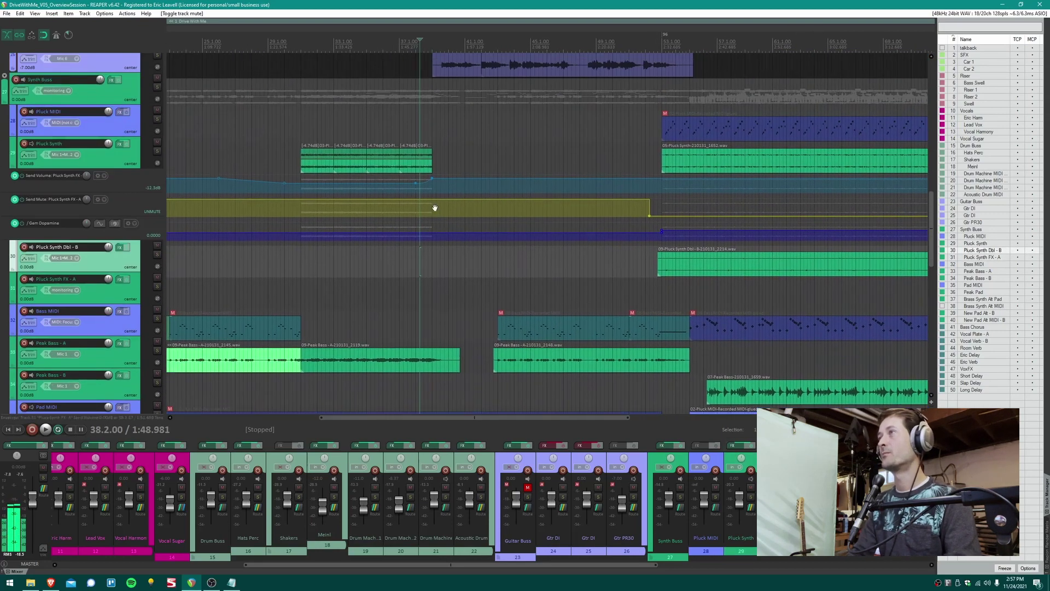
pyautogui.scroll(-5, 430, 327)
pyautogui.hscroll(-1, 466, 234)
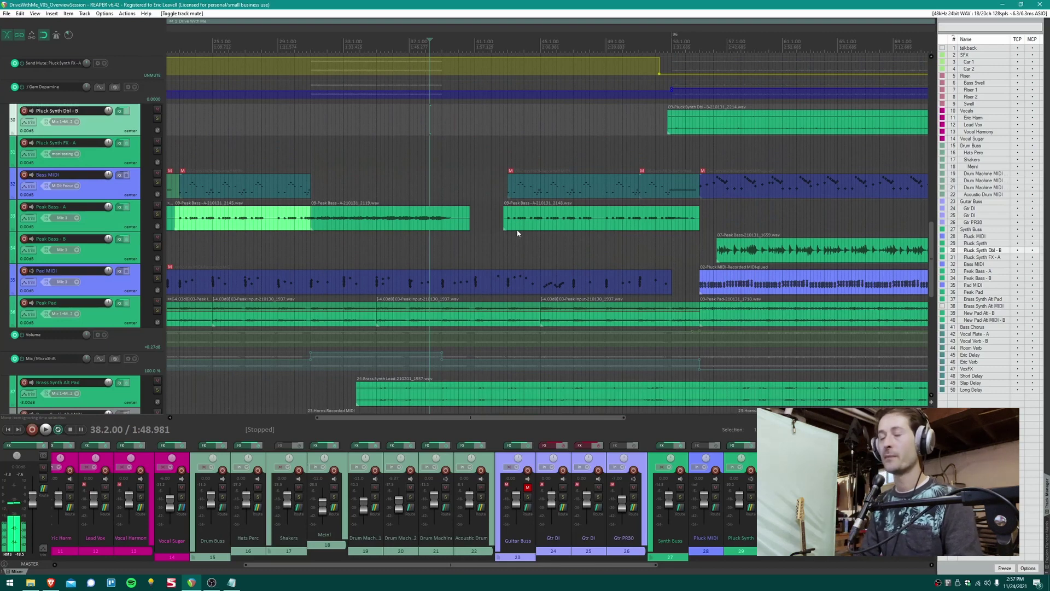
pyautogui.press('space')
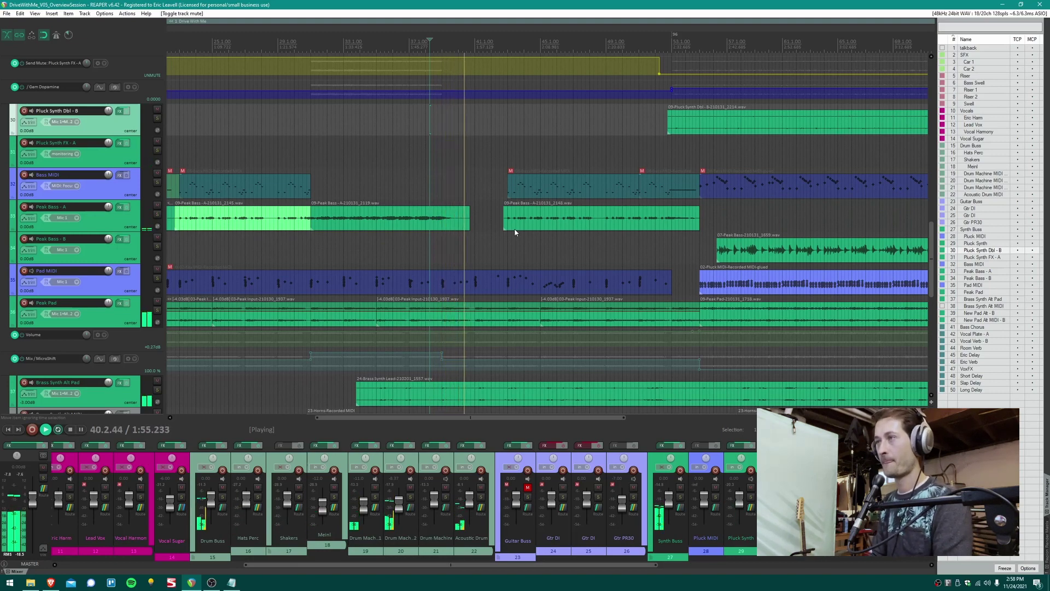
pyautogui.scroll(-2, 493, 235)
pyautogui.scroll(-3, 494, 236)
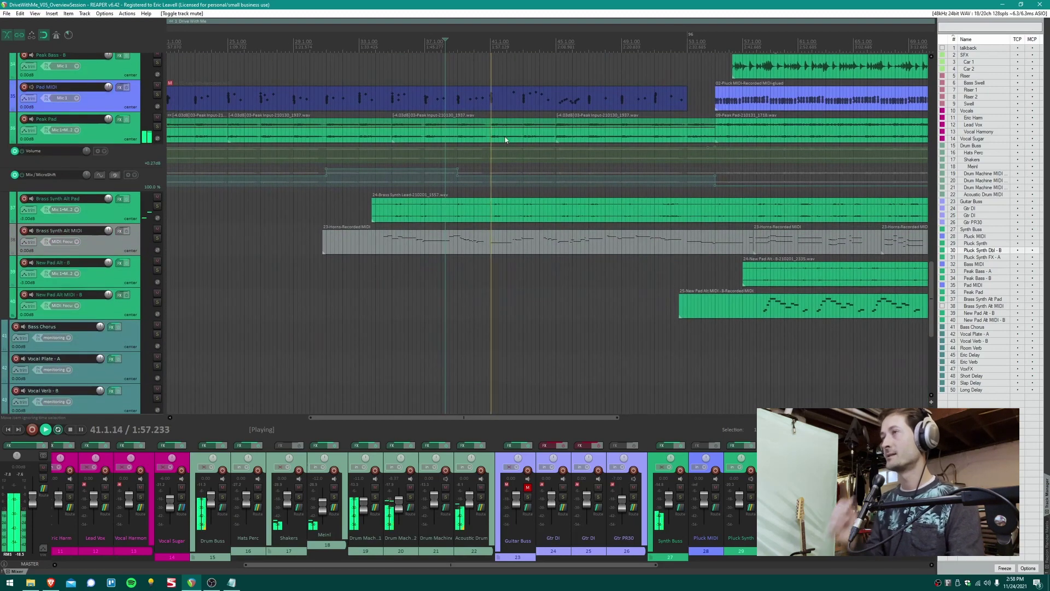
pyautogui.hscroll(3, 481, 230)
pyautogui.hscroll(-1, 326, 228)
pyautogui.scroll(1, 326, 229)
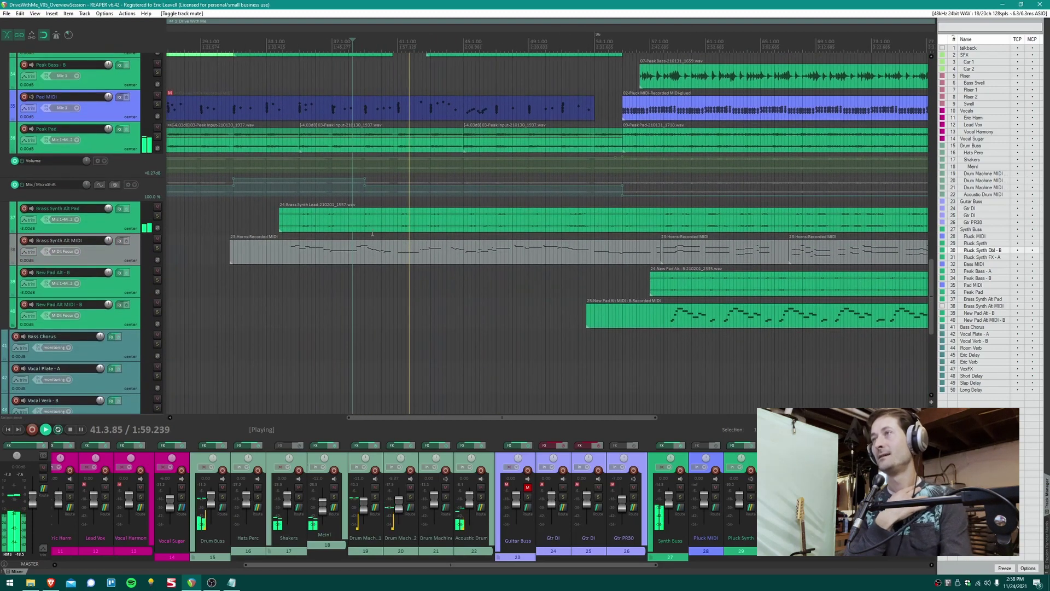
# - Solo Brass Synth Alt Pad during playback, return it to the full mix, and stop with the position at 44.4.00
pyautogui.click(157, 217)
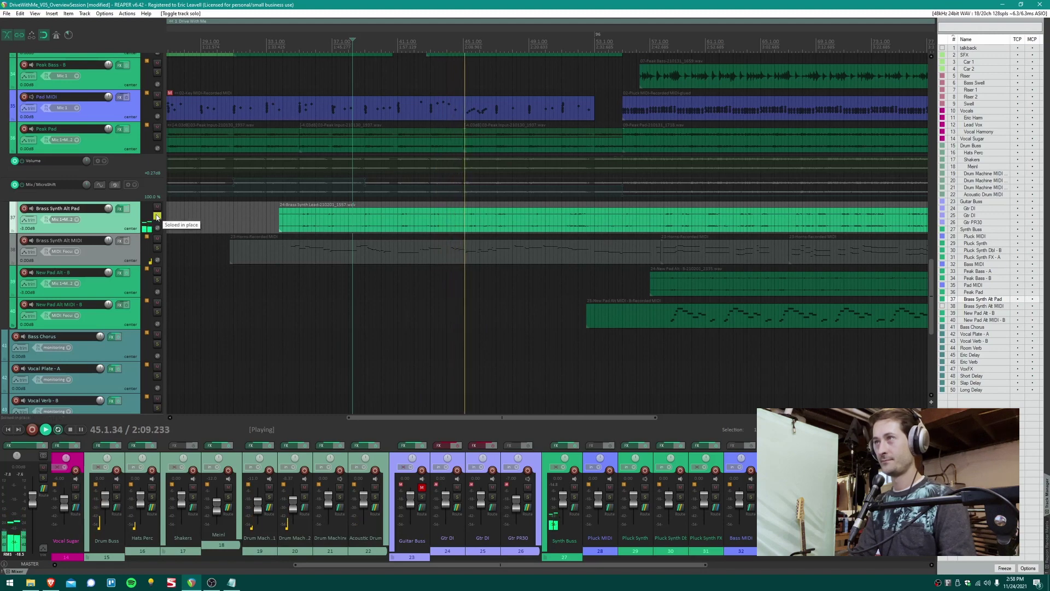
pyautogui.click(157, 217)
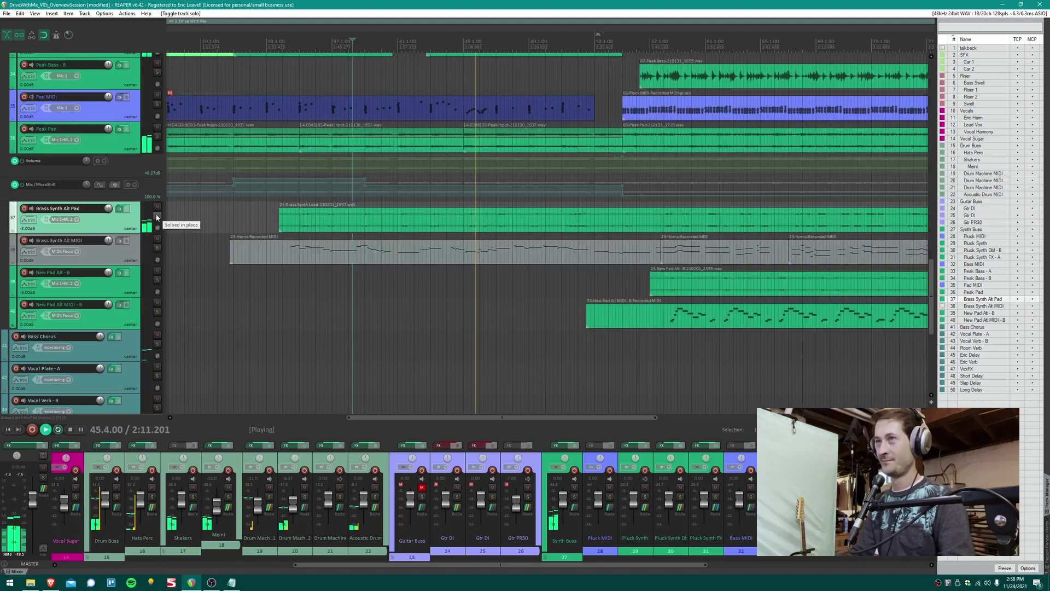
pyautogui.click(458, 219)
pyautogui.press('space')
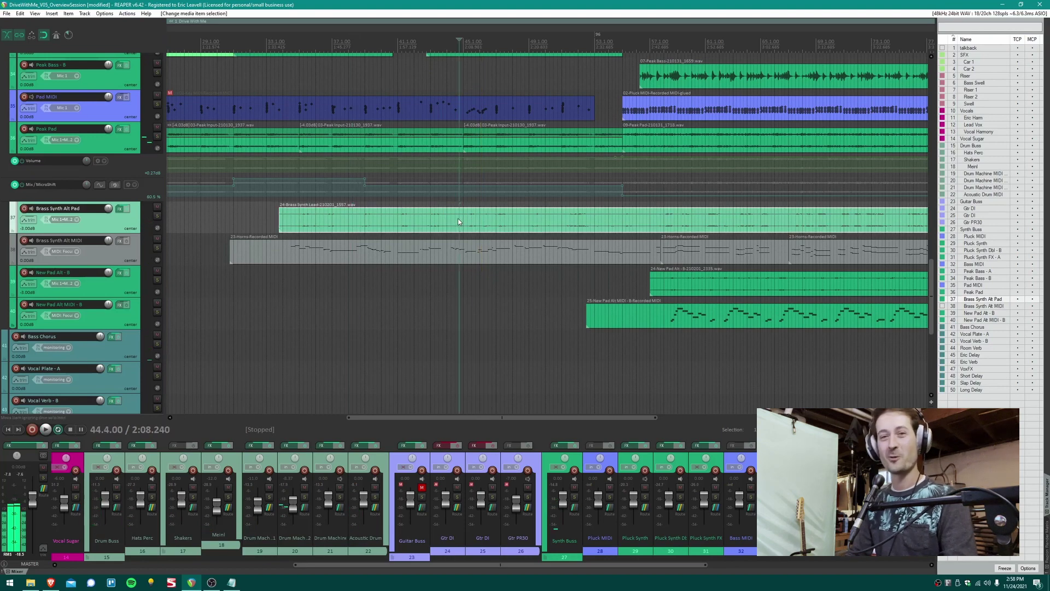
# - Set the playback position to 39.2.00, near the start of the guitar clips, and unmute Guitar Buss
pyautogui.hscroll(2, 450, 215)
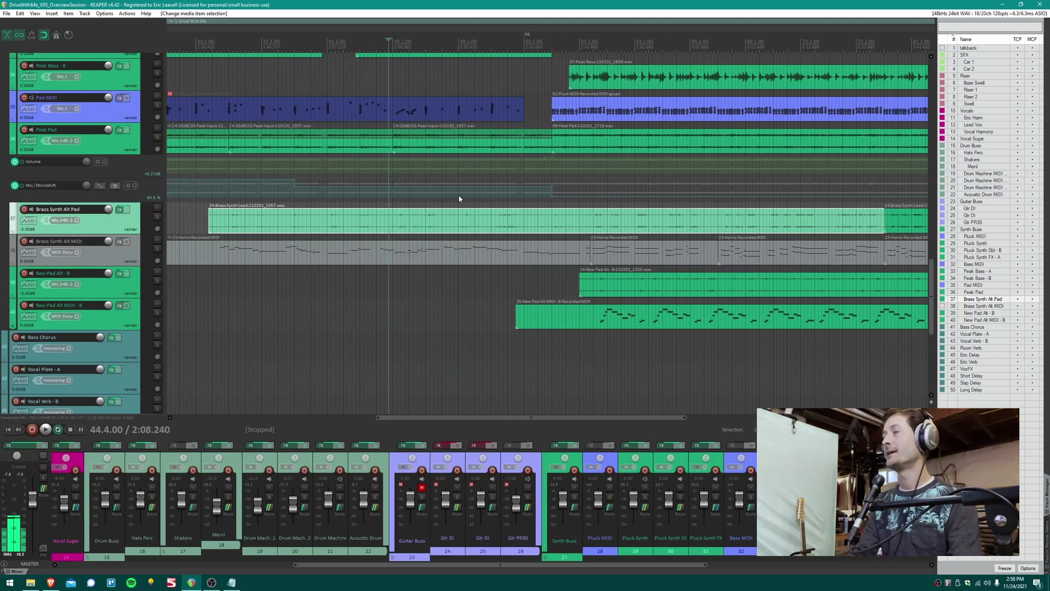
pyautogui.scroll(3, 300, 231)
pyautogui.click(307, 199)
pyautogui.scroll(5, 339, 240)
pyautogui.click(157, 115)
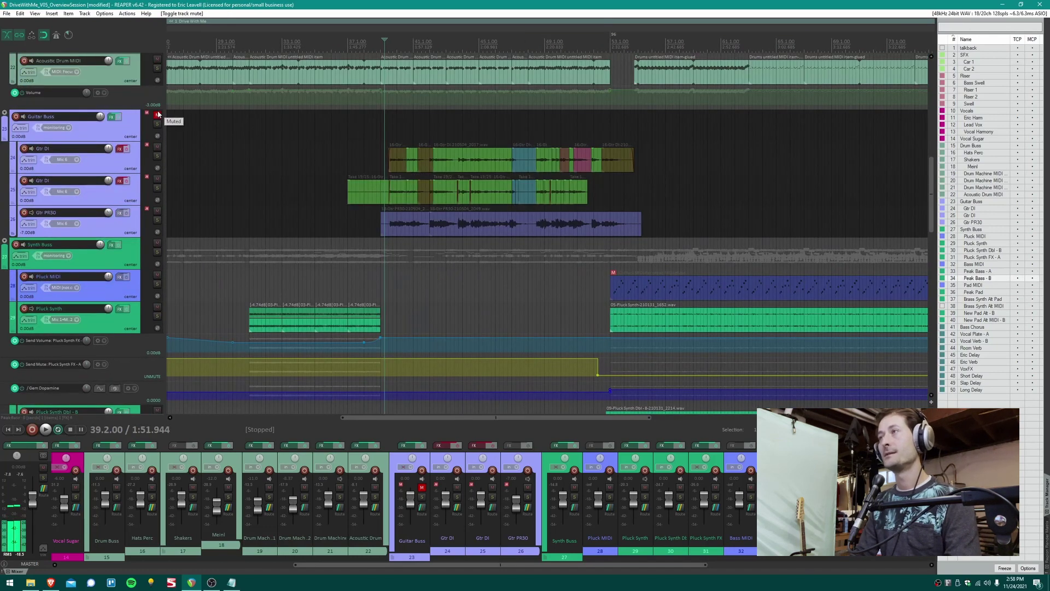
# - Select the clips on both Gtr DI tracks and mute the two tracks, leaving Gtr PR30 active
pyautogui.moveTo(372, 150); pyautogui.dragTo(663, 198)
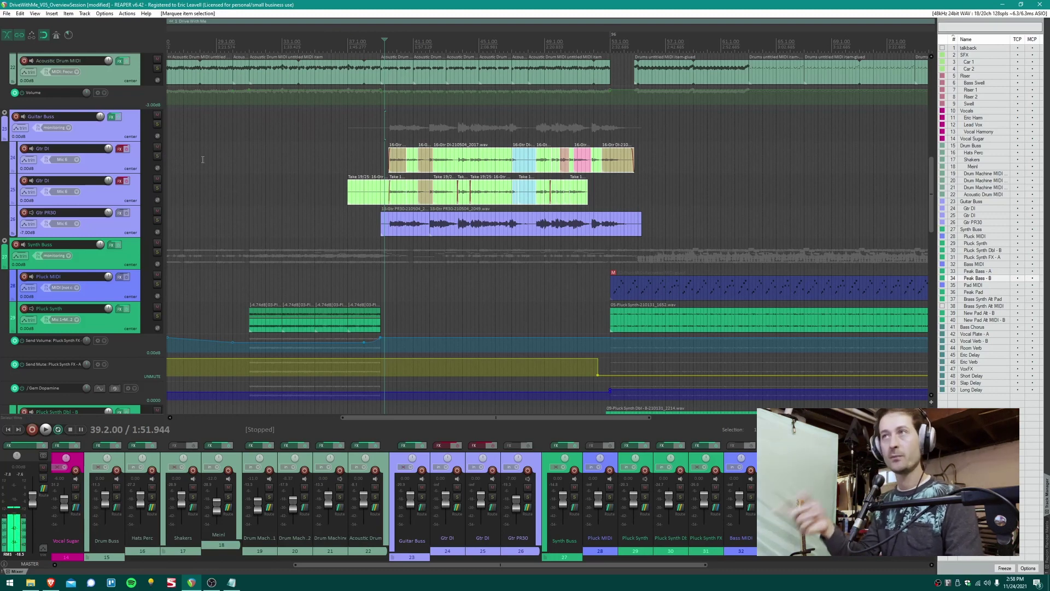
pyautogui.click(155, 141)
pyautogui.click(157, 146)
pyautogui.click(157, 179)
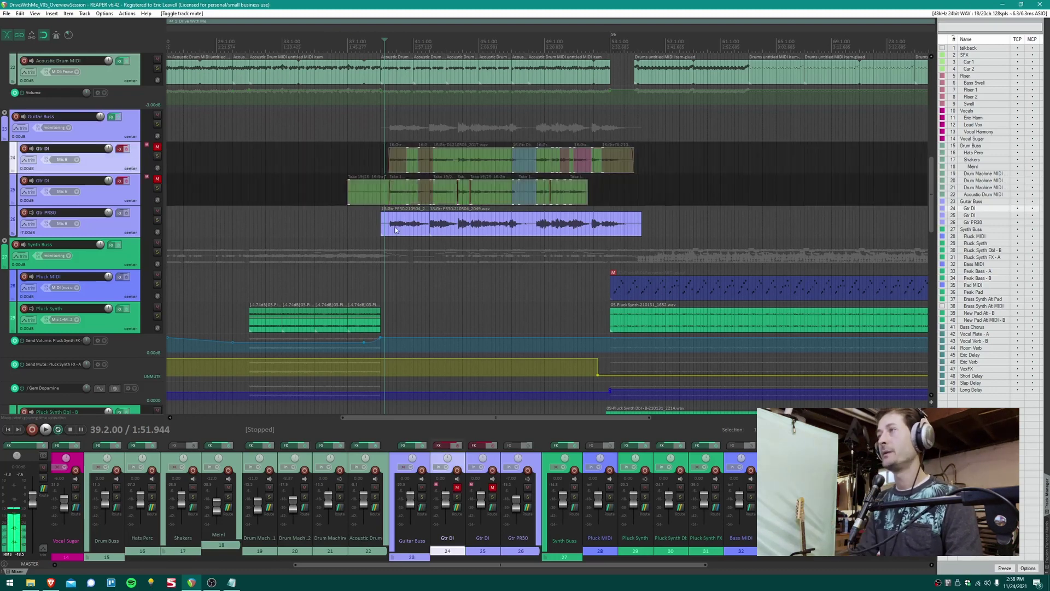
# - Inspect the Guitar Buss effects chain, viewing FabFilter Pro-C 2, Gullfoss and MicroShift, and close it
pyautogui.click(113, 117)
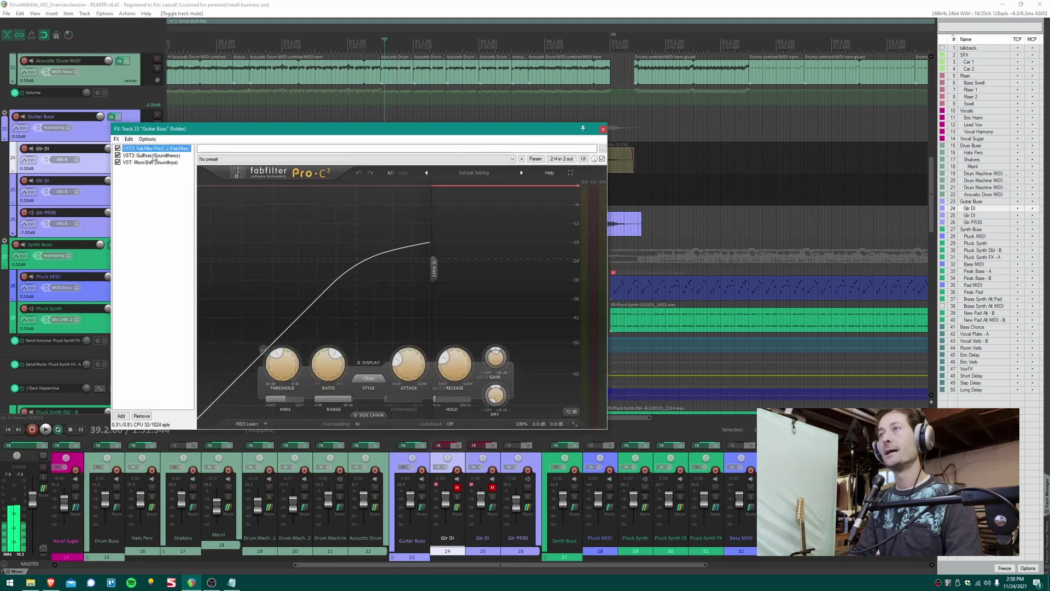
pyautogui.click(154, 156)
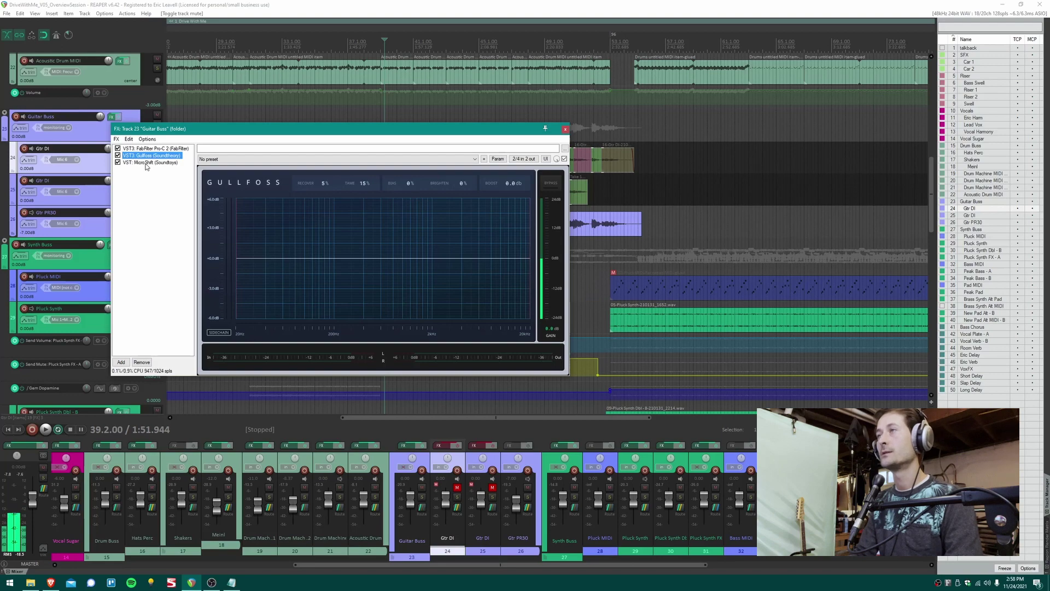
pyautogui.click(147, 163)
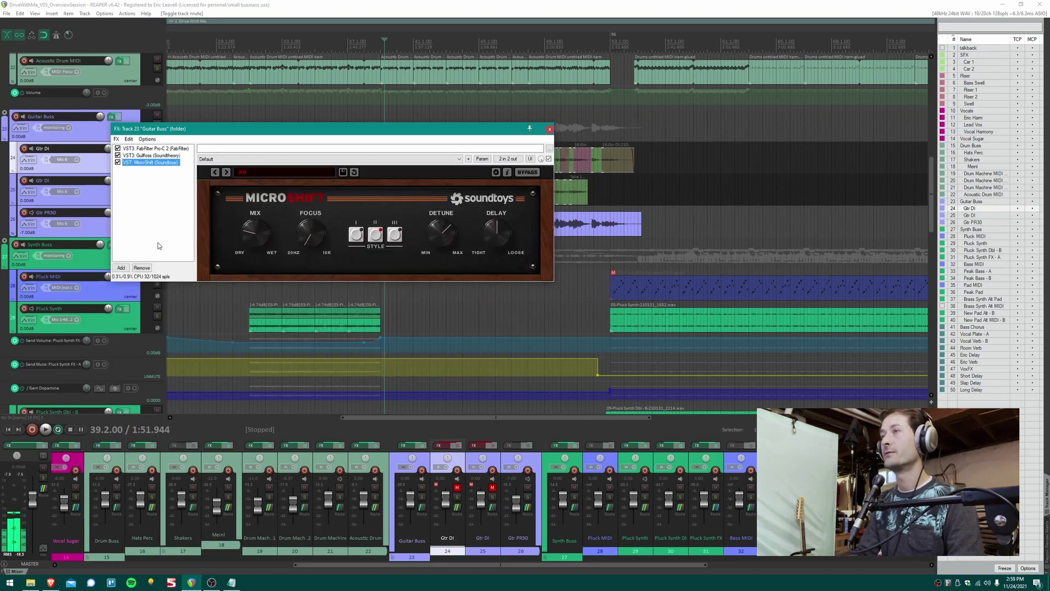
pyautogui.click(550, 129)
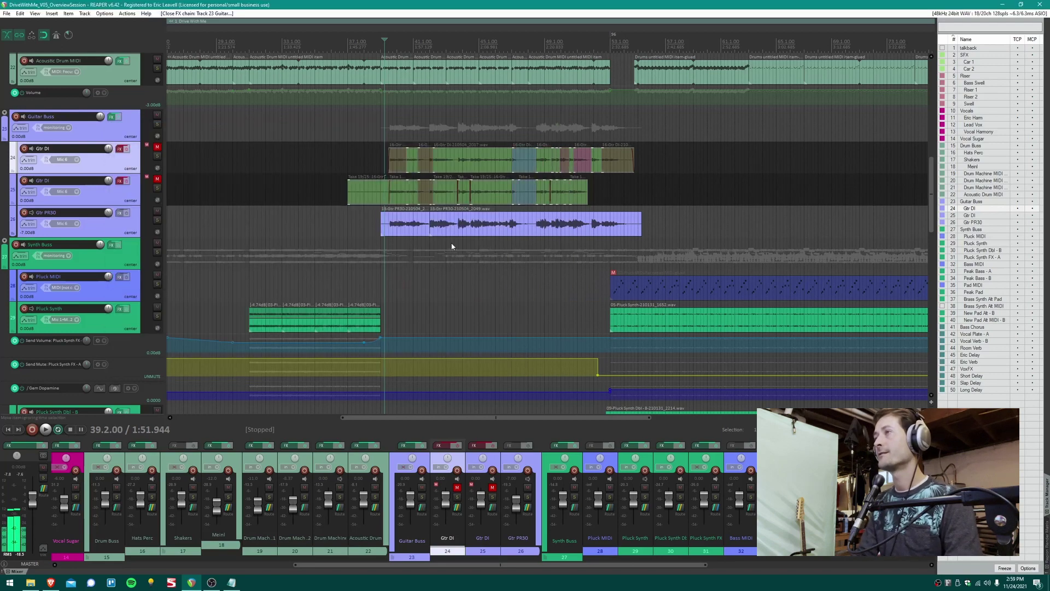
# - Mute Drum Buss and Synth Buss, and audition the Gtr PR30 guitar alone from 39.2.00
pyautogui.click(574, 487)
pyautogui.press('space')
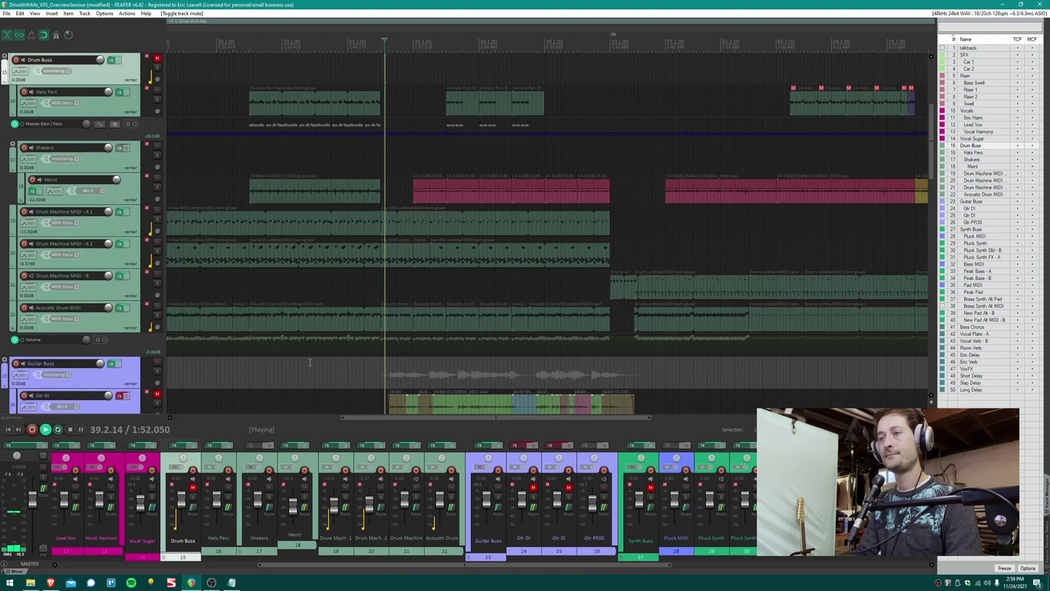
pyautogui.scroll(-5, 382, 285)
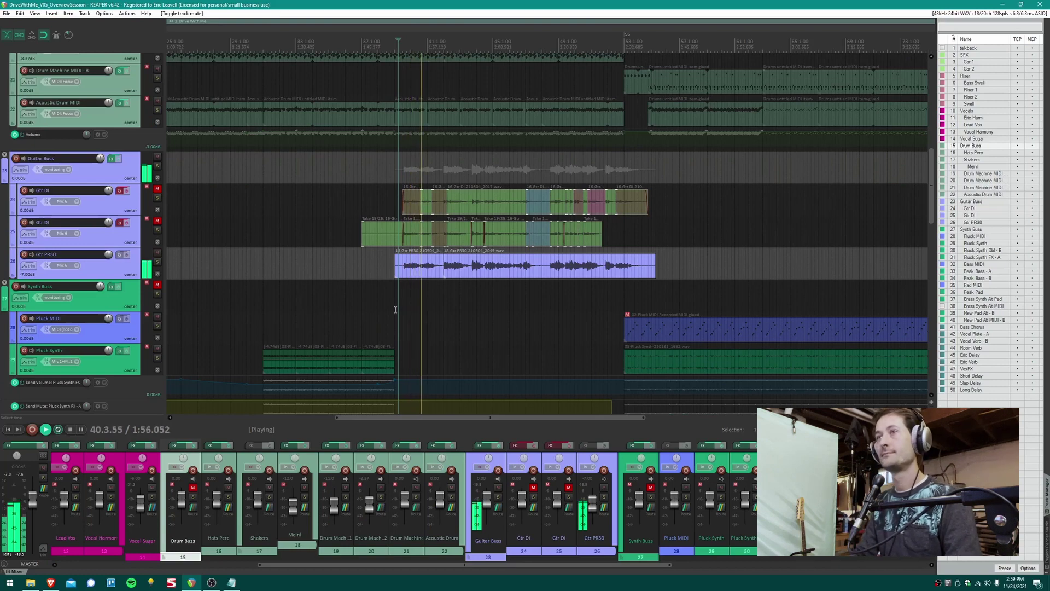
# - Unmute Drum Buss and Synth Buss and audition the Gtr PR30 guitar within the mix from 38.2.00
pyautogui.scroll(-1, 422, 312)
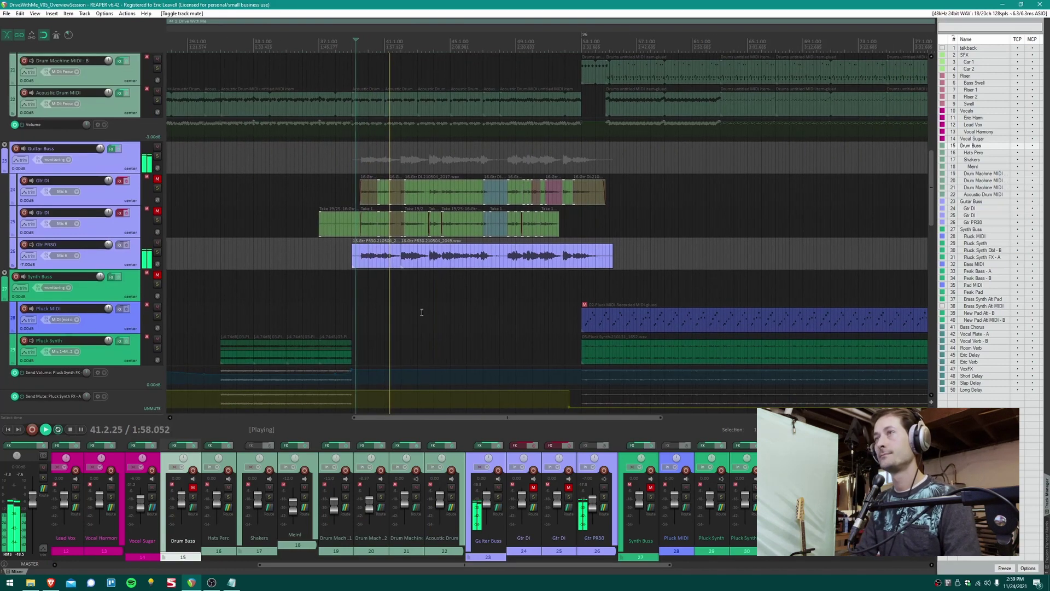
pyautogui.scroll(-3, 377, 246)
pyautogui.press('space')
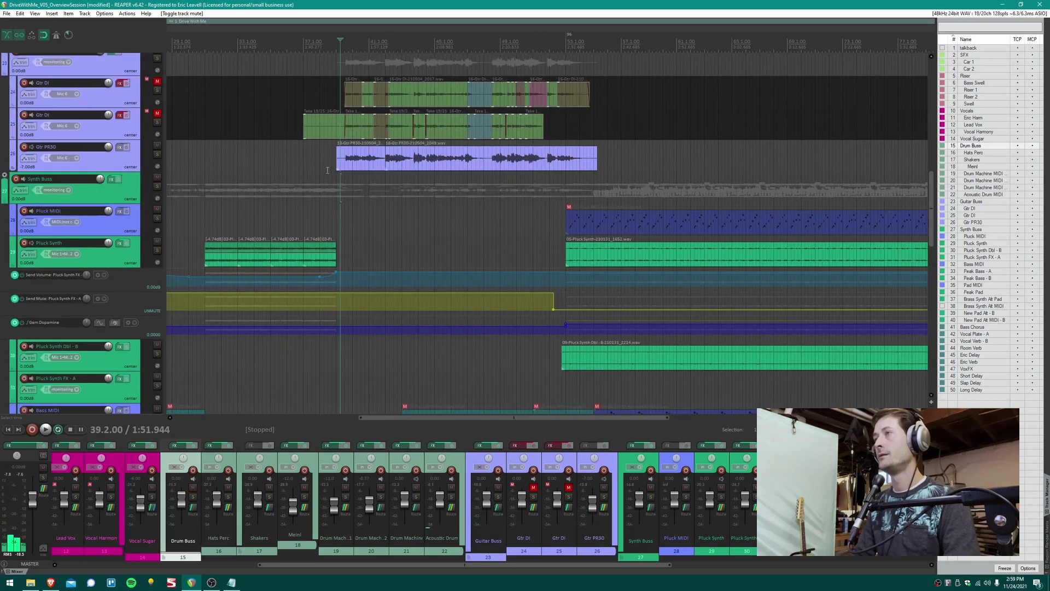
pyautogui.click(331, 160)
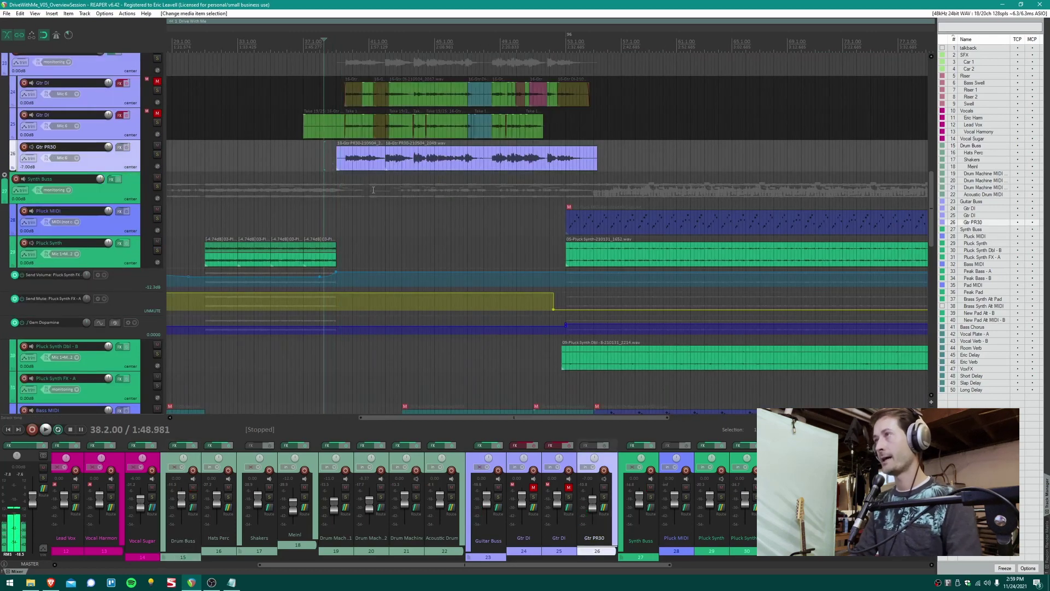
pyautogui.press('space')
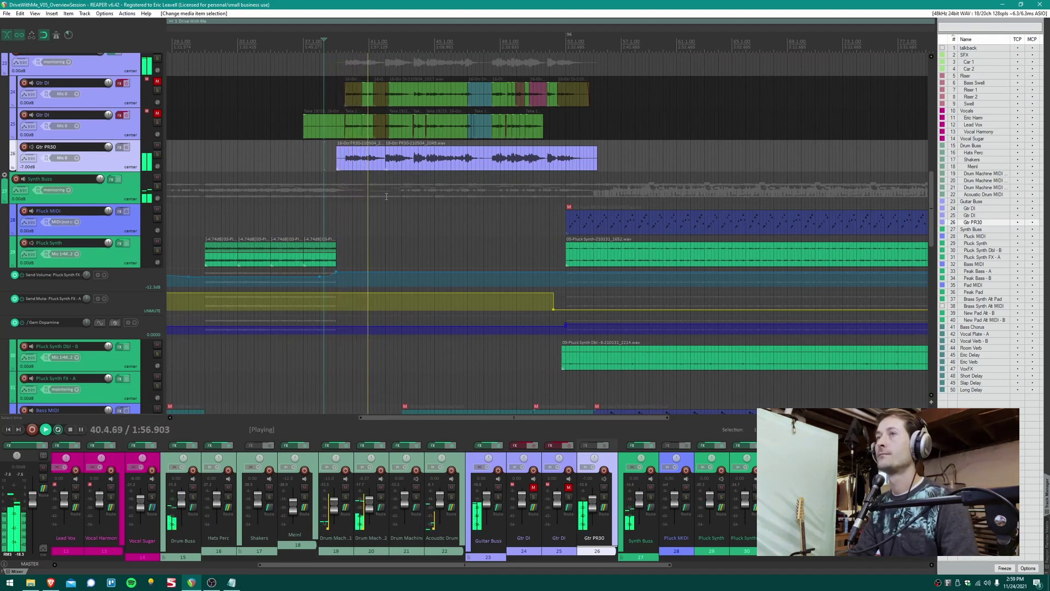
pyautogui.press('space')
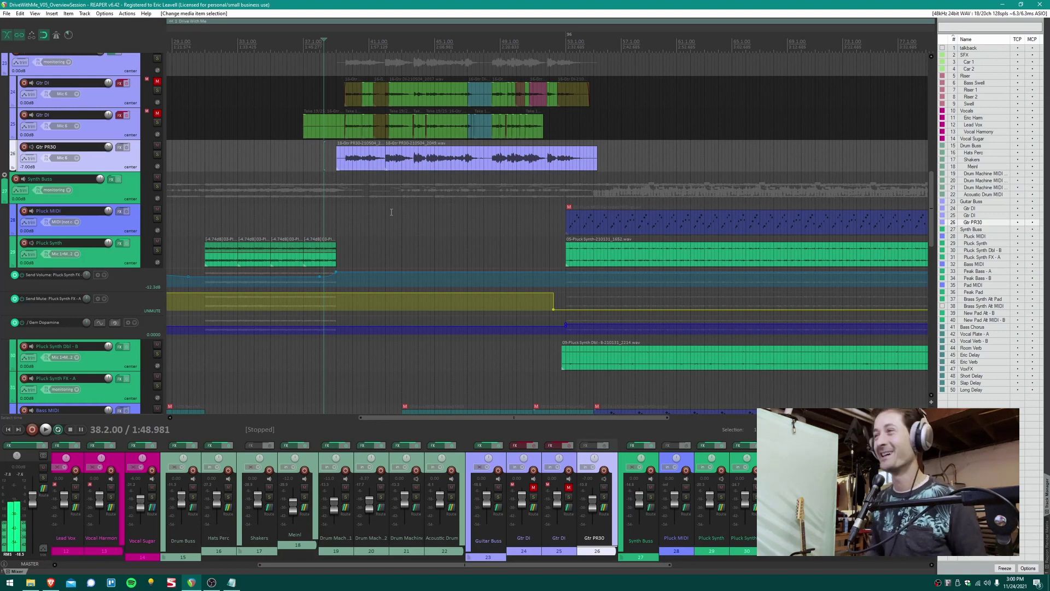
# - Set the playback position to 51.3.00, just before the Pluck Synth clip, and audition the mix through the section change
pyautogui.scroll(-1, 397, 216)
pyautogui.hscroll(3, 397, 216)
pyautogui.click(428, 189)
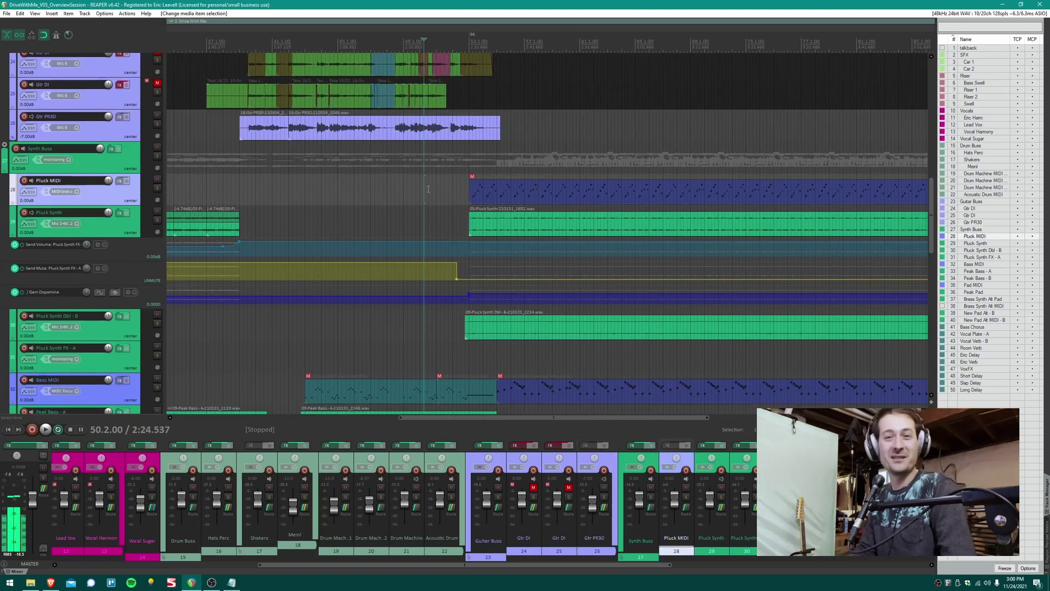
pyautogui.scroll(-3, 416, 207)
pyautogui.scroll(5, 405, 216)
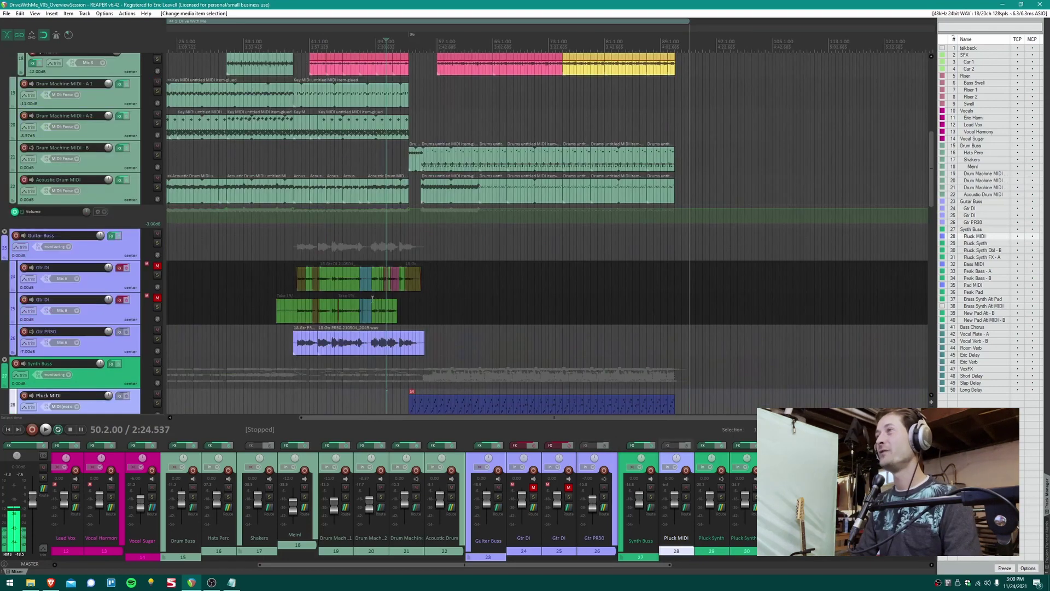
pyautogui.click(393, 217)
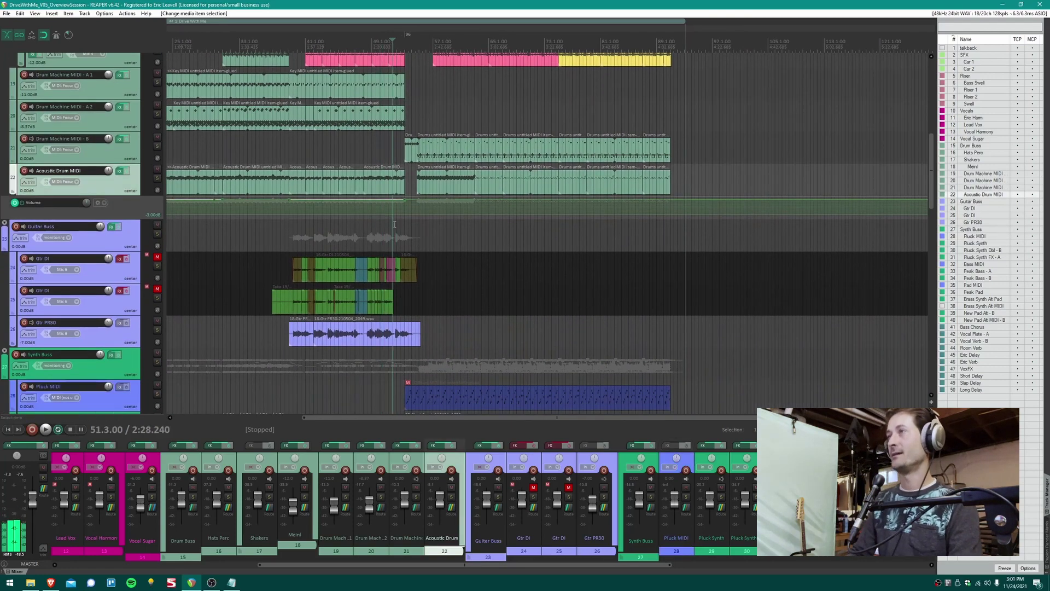
pyautogui.scroll(3, 393, 225)
pyautogui.scroll(-5, 396, 236)
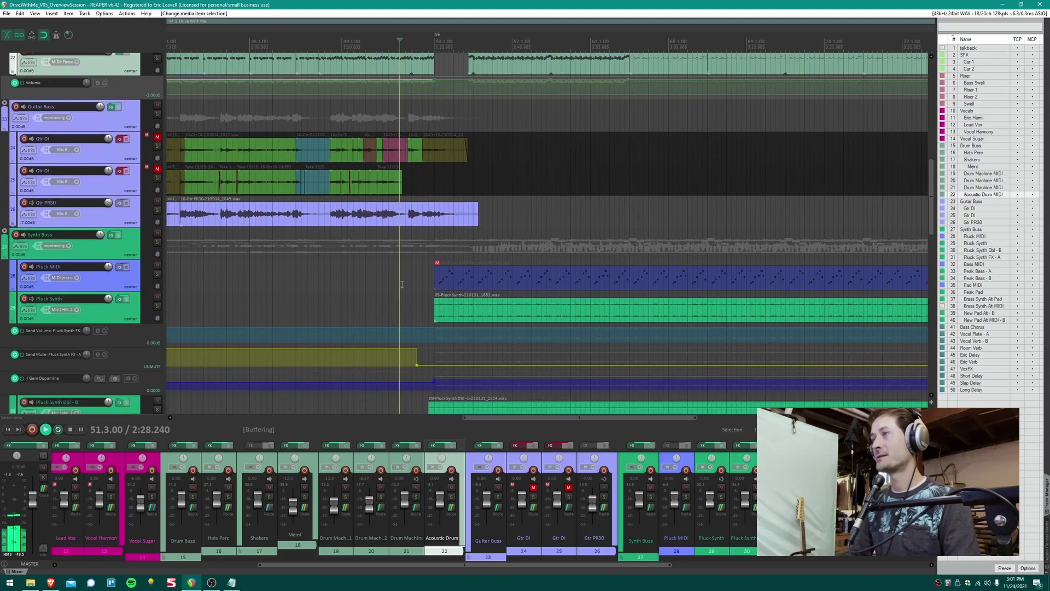
pyautogui.press('space')
pyautogui.scroll(-5, 401, 283)
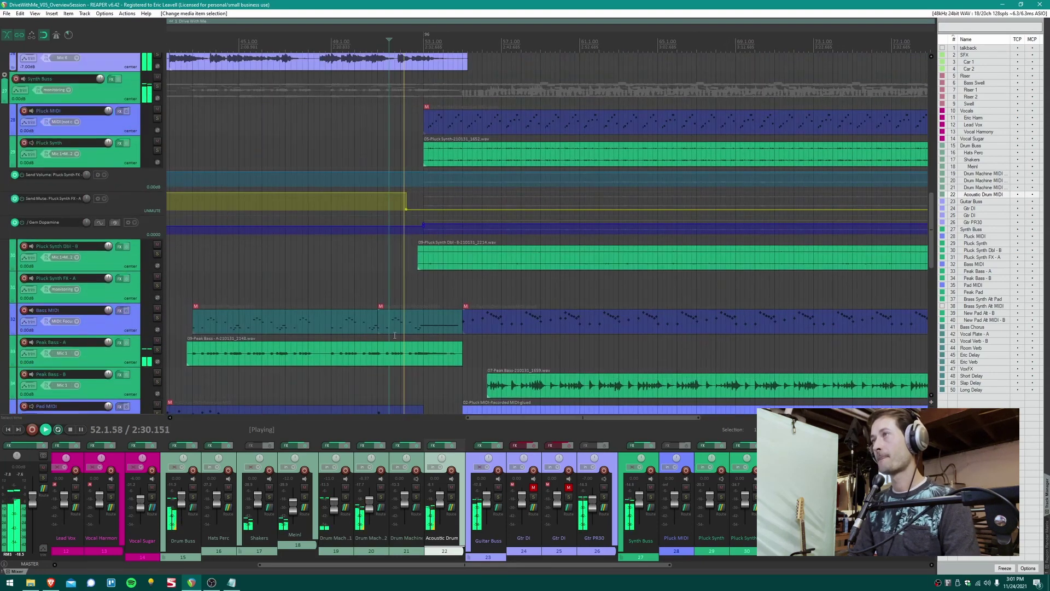
# - Mute Drum Buss, Peak Bass - A and Peak Bass - B, and start playback from 52.4.00 at the Pluck Synth Dbl - B clip
pyautogui.click(193, 487)
pyautogui.press('space')
pyautogui.scroll(-1, 360, 296)
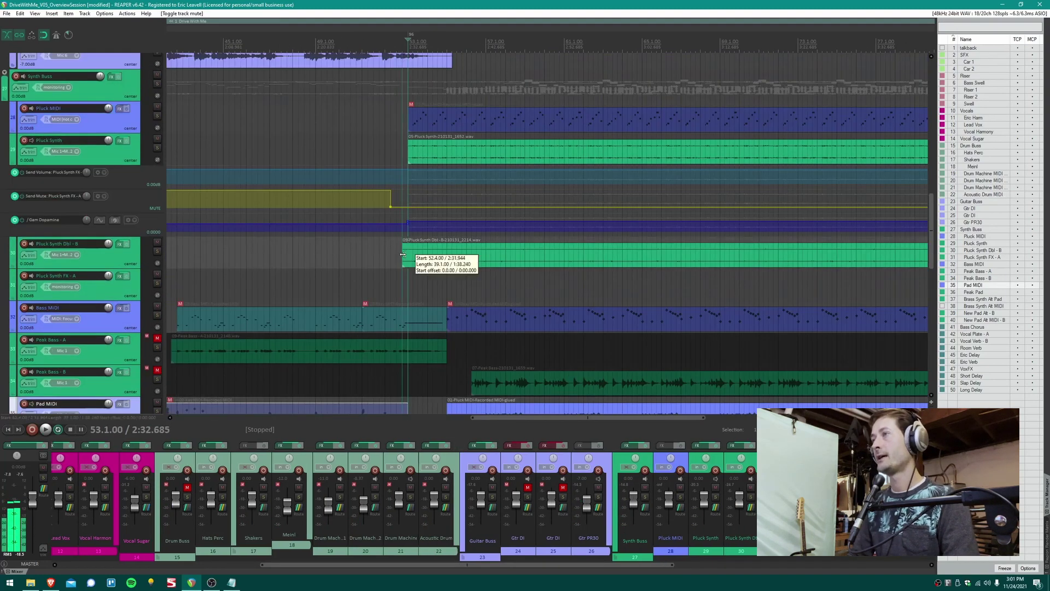
pyautogui.click(408, 259)
pyautogui.press('space')
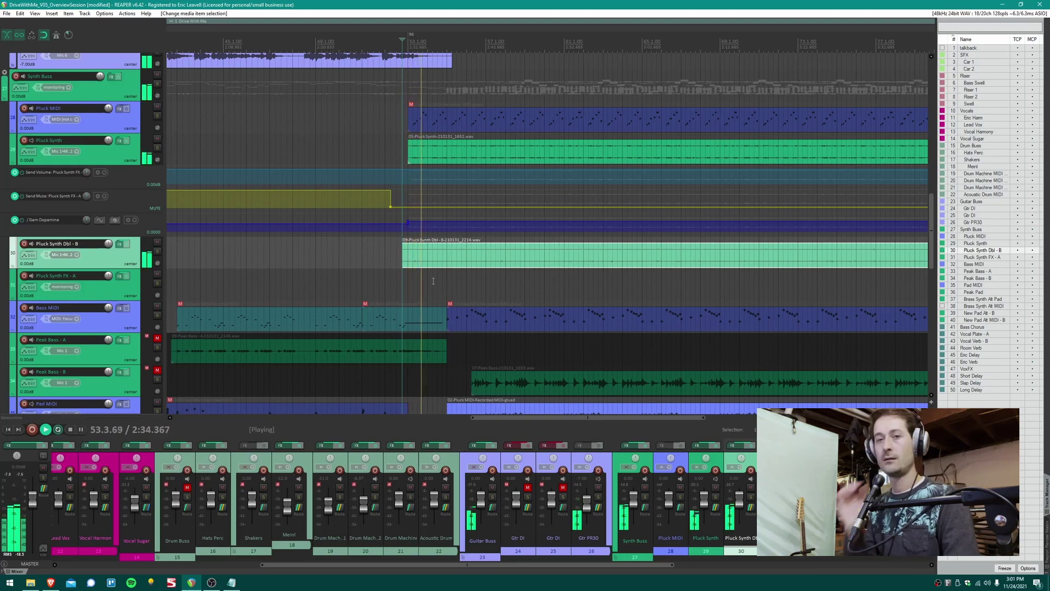
# - Mute Peak Pad, Brass Synth Alt Pad and New Pad Alt - B, and audition the remaining pluck synths
pyautogui.scroll(-6, 272, 195)
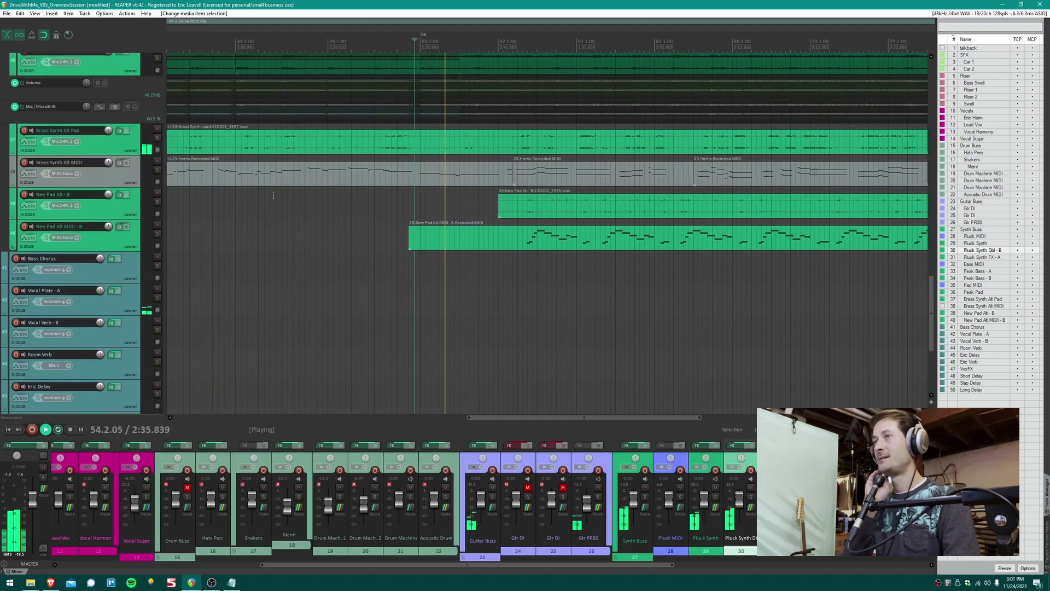
pyautogui.click(157, 129)
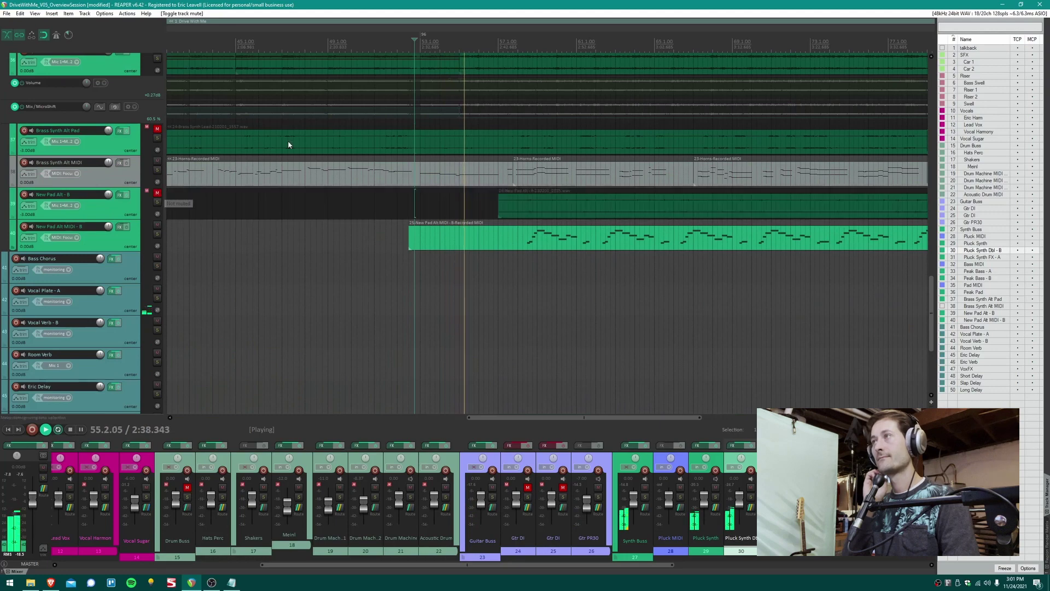
pyautogui.scroll(7, 312, 199)
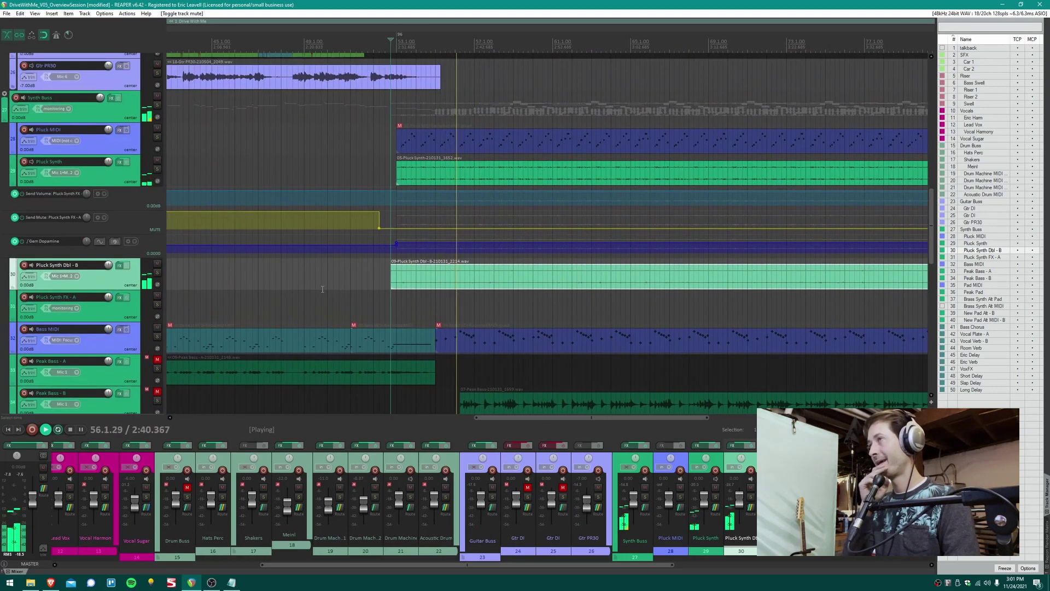
pyautogui.press('space')
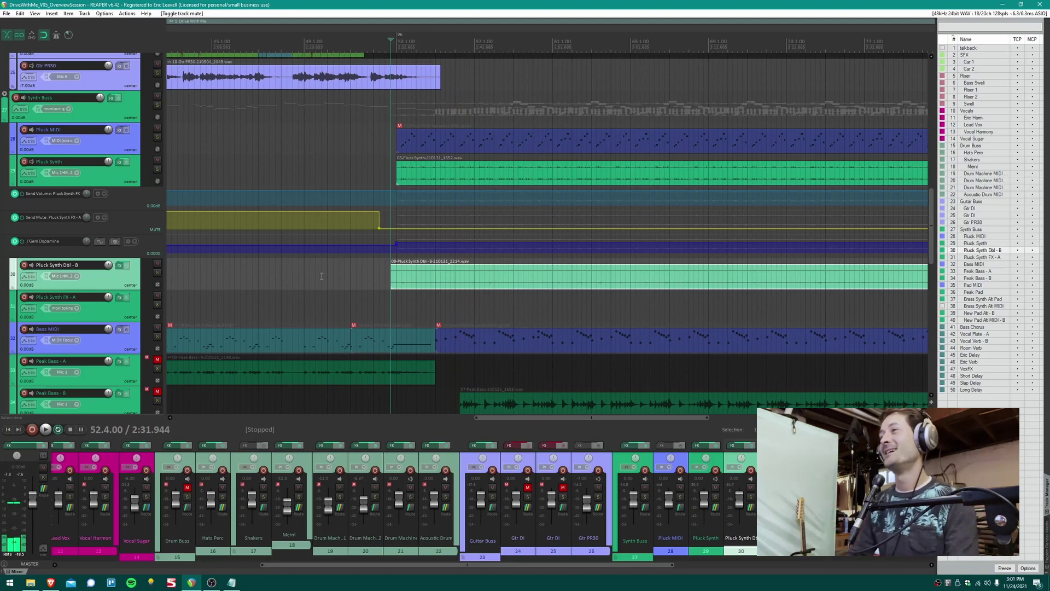
# - Mute Gtr PR30 and Pluck Synth Dbl - B, and audition Pluck Synth alone from 53.1.00
pyautogui.click(397, 173)
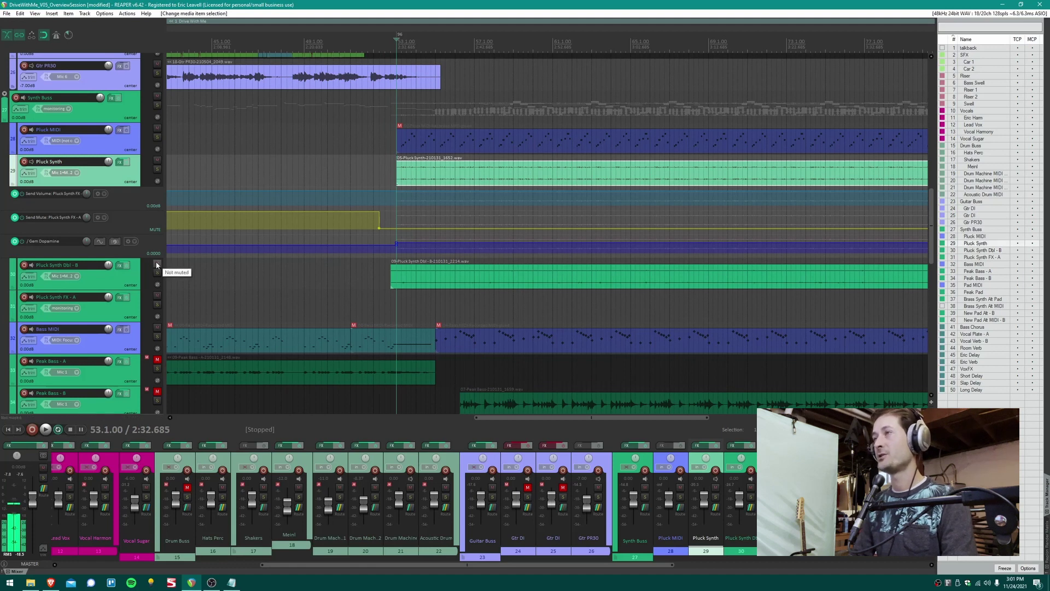
pyautogui.click(157, 264)
pyautogui.press('space')
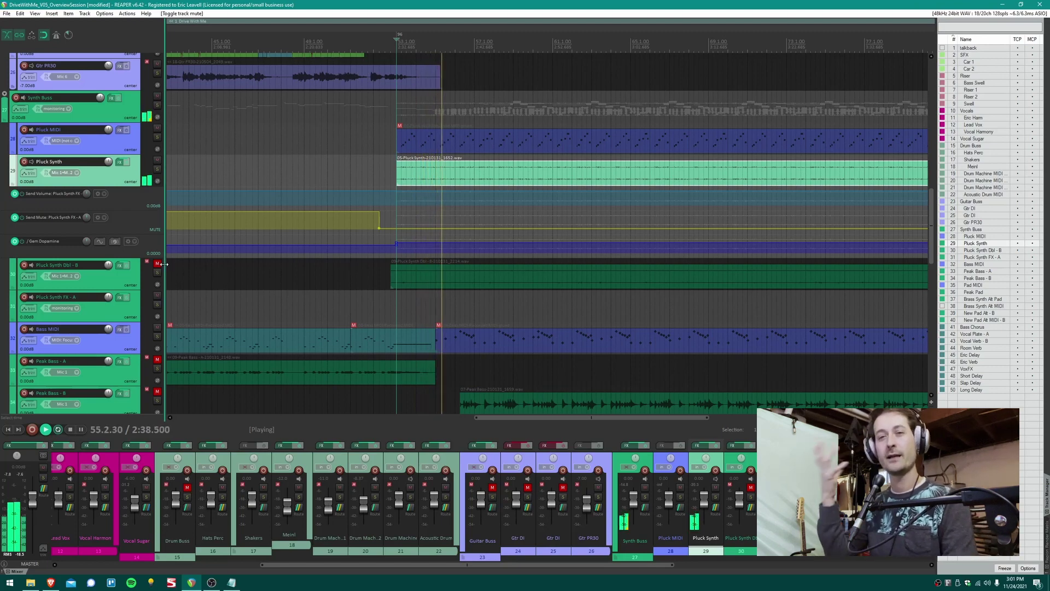
# - Audition Pluck Synth Dbl - B with Pluck Synth muted, and unmute Pluck Synth to hear both together
pyautogui.click(157, 160)
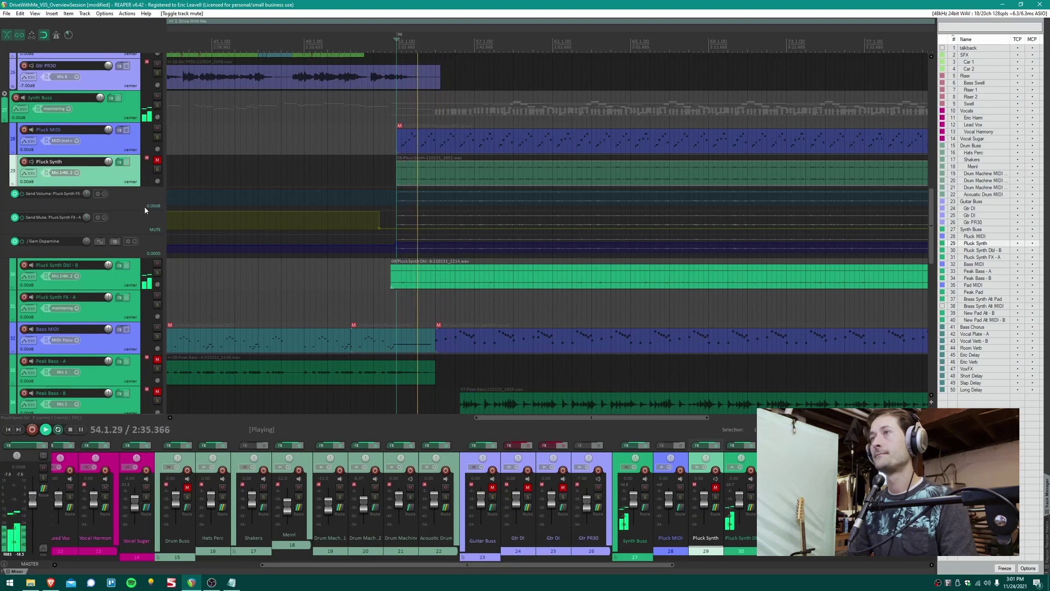
pyautogui.click(157, 160)
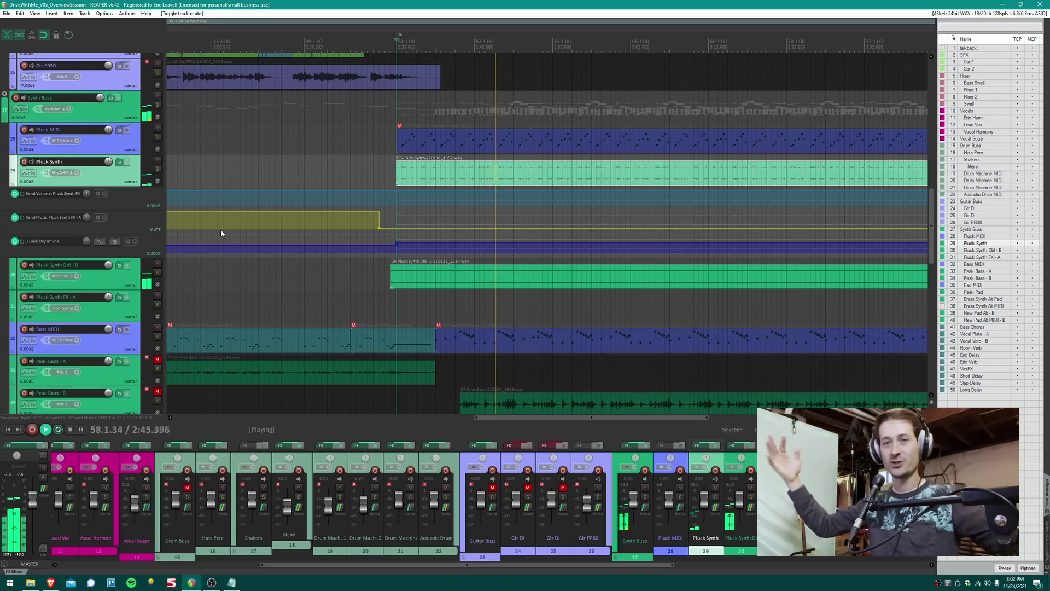
pyautogui.press('space')
# - Unmute Peak Pad and audition it together with the two pluck synths from 53.1.00
pyautogui.scroll(-5, 328, 240)
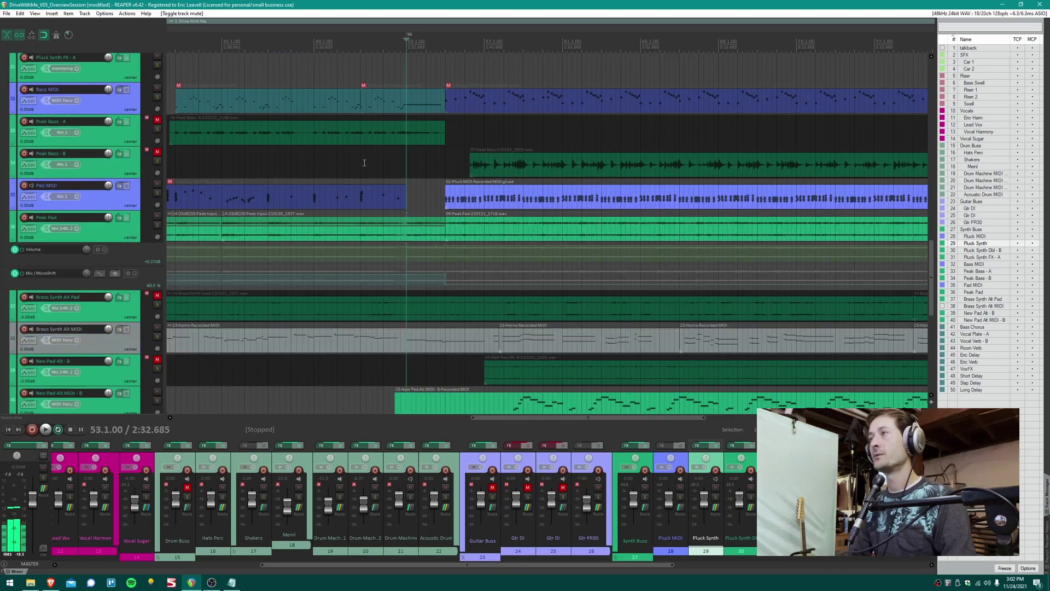
pyautogui.scroll(2, 361, 242)
pyautogui.scroll(-2, 361, 242)
pyautogui.scroll(6, 330, 230)
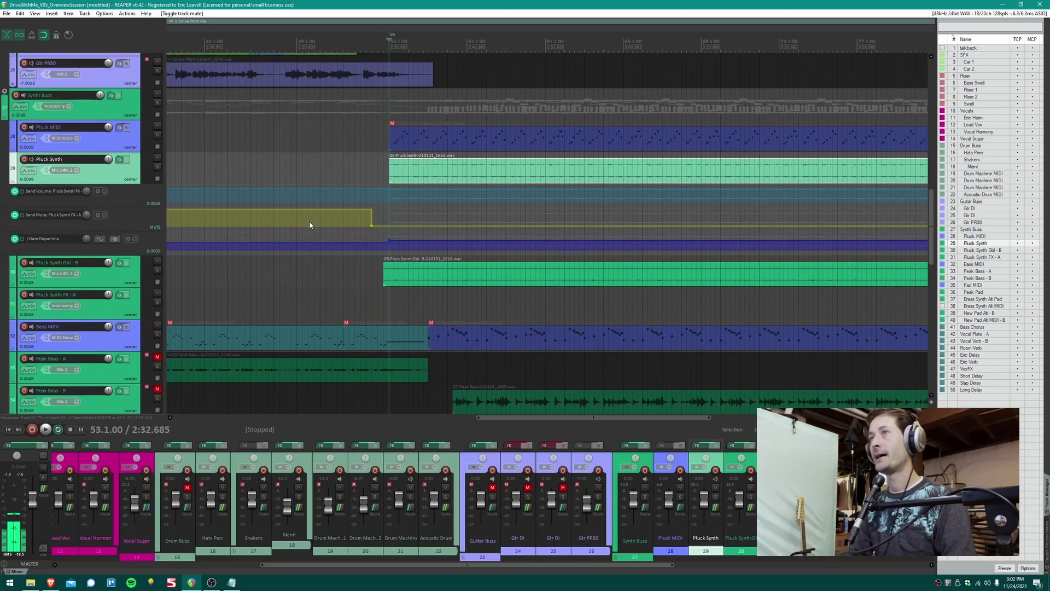
pyautogui.scroll(-4, 307, 181)
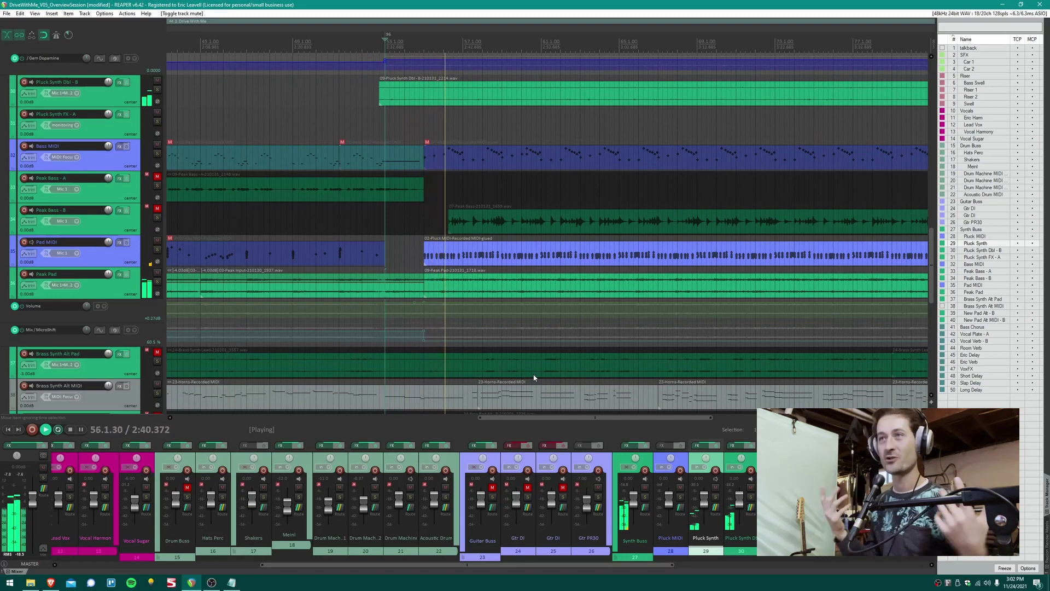
# - Inspect the Peak Pad effects chain, viewing FabFilter Pro-Q 3, Gullfoss, MicroShift and Omega 458A, and close it
pyautogui.click(118, 274)
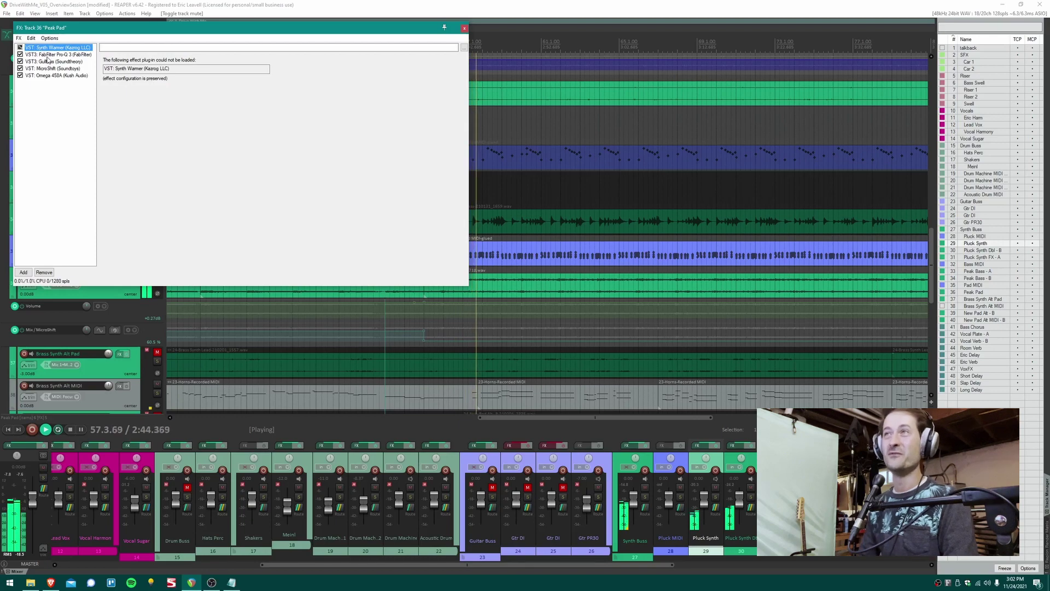
pyautogui.click(43, 54)
pyautogui.click(45, 62)
pyautogui.click(45, 69)
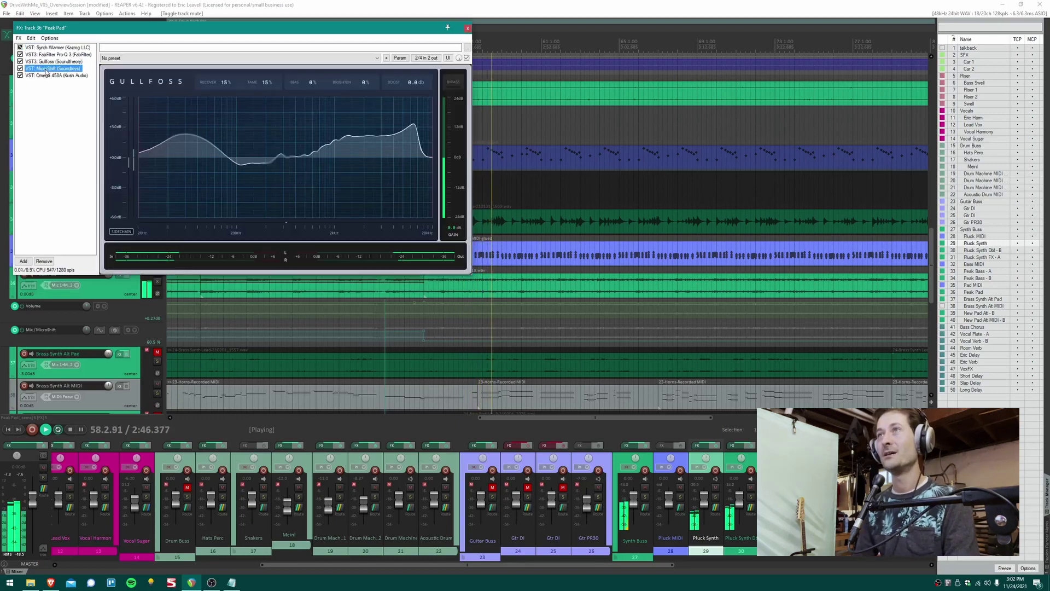
pyautogui.click(55, 76)
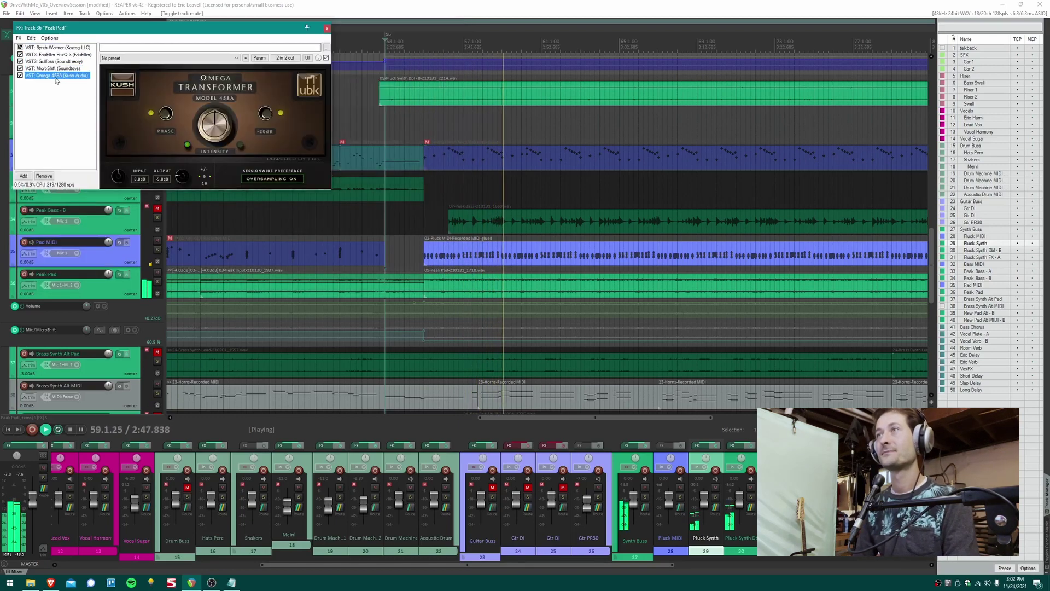
pyautogui.click(327, 28)
# - Stop playback, unmute Brass Synth Alt Pad, and mute Peak Pad, Pluck Synth and Pluck Synth Dbl - B
pyautogui.scroll(3, 310, 89)
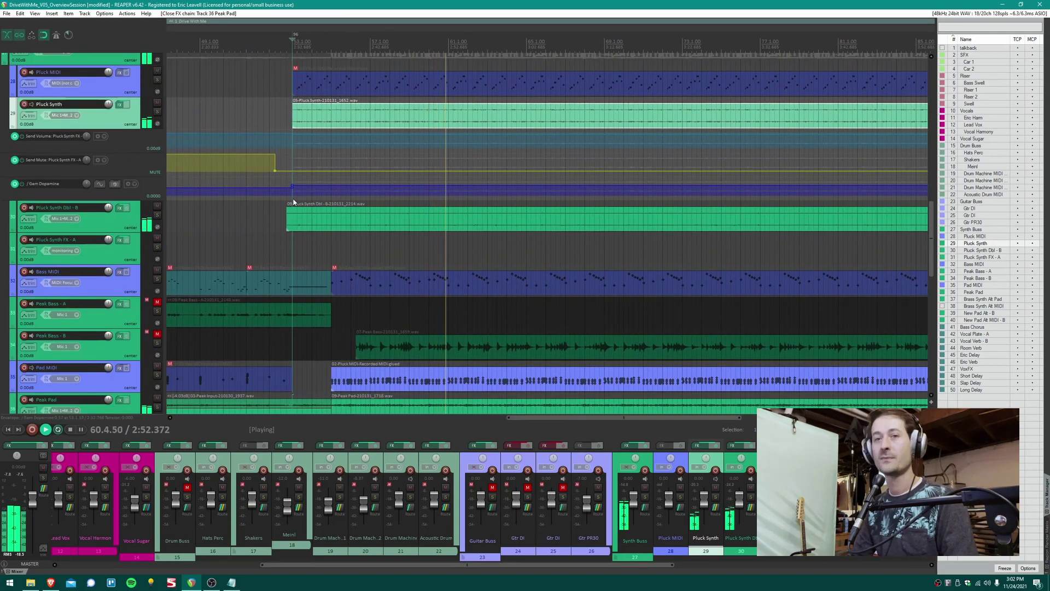
pyautogui.scroll(-6, 307, 210)
pyautogui.scroll(-1, 323, 183)
pyautogui.press('space')
pyautogui.click(157, 228)
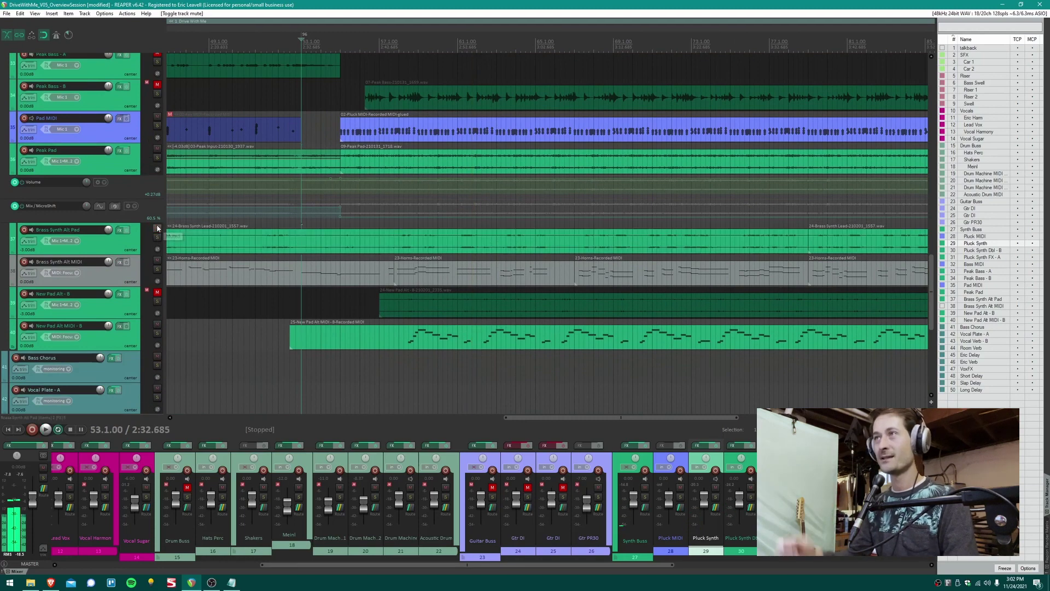
pyautogui.scroll(6, 211, 185)
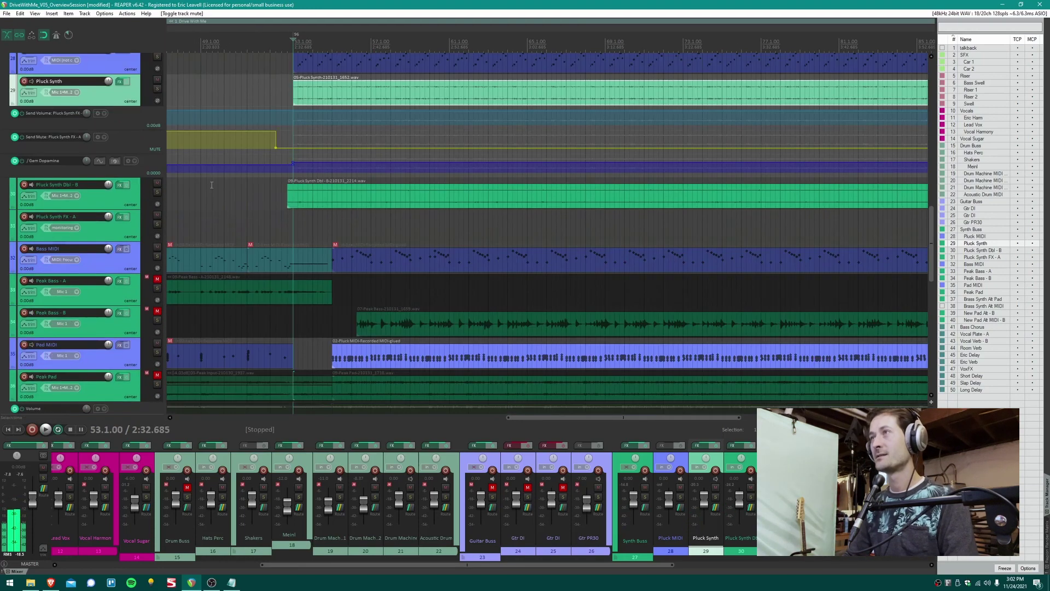
pyautogui.click(157, 181)
# - Audition Brass Synth Alt Pad from 53.1.00, unmuting New Pad Alt - B during playback to hear both
pyautogui.scroll(-6, 255, 190)
pyautogui.press('space')
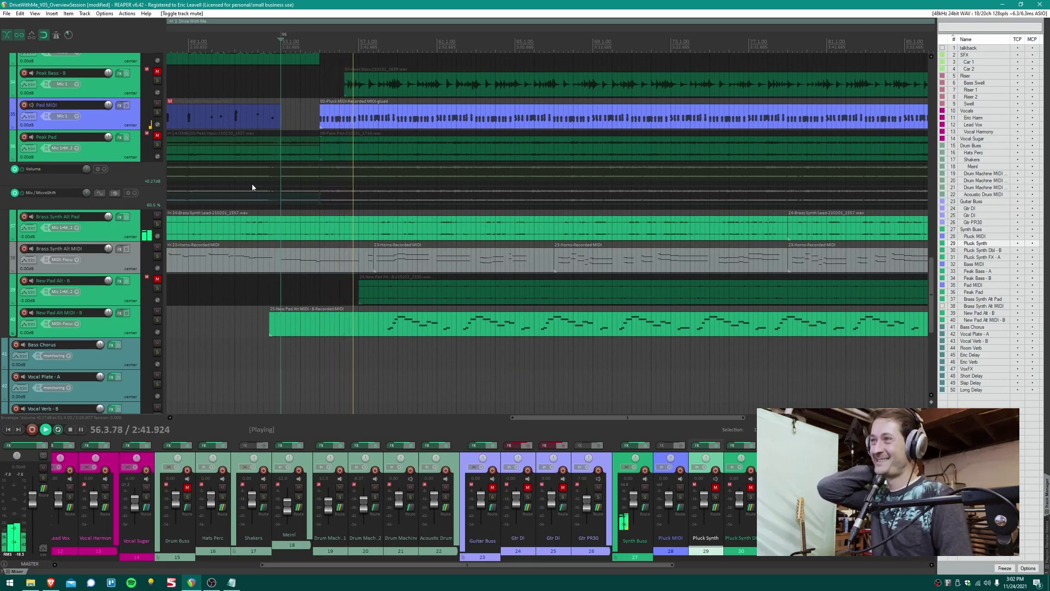
pyautogui.click(157, 278)
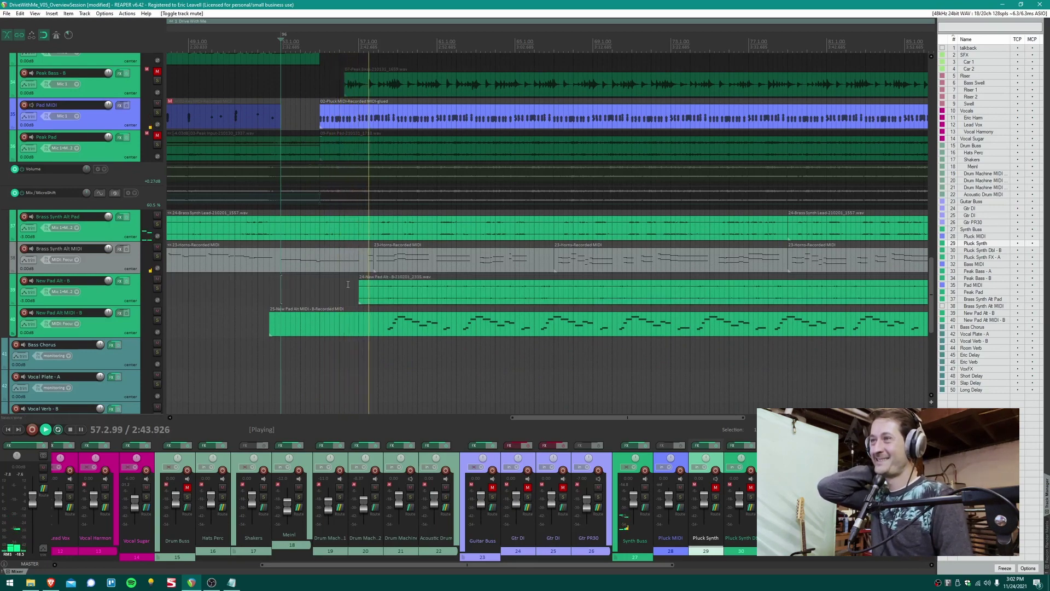
pyautogui.scroll(-1, 136, 206)
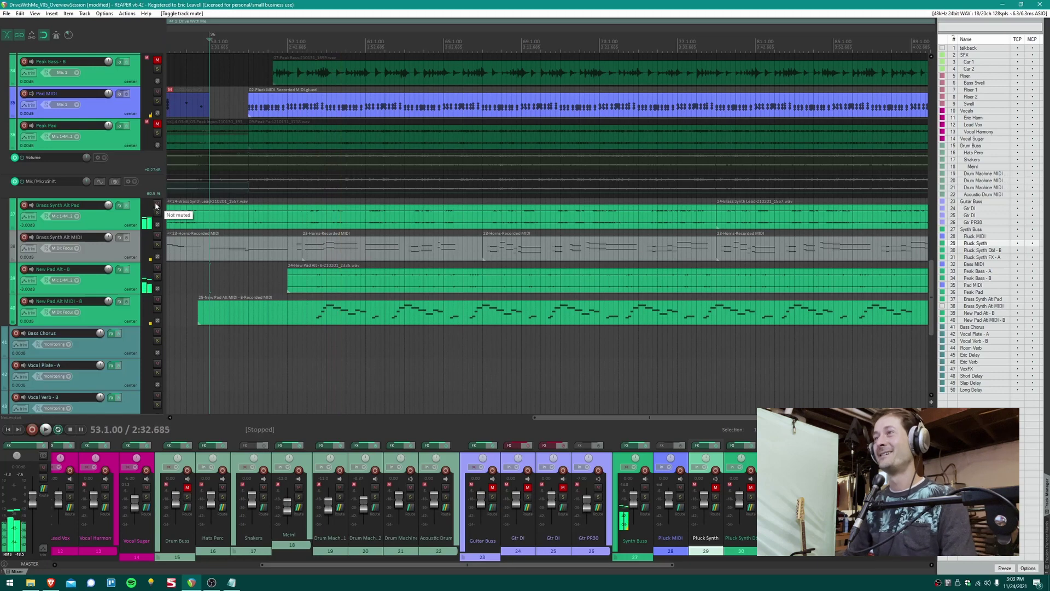
# - Mute Brass Synth Alt Pad and audition New Pad Alt - B alone from 58.1.00
pyautogui.click(157, 203)
pyautogui.press('space')
pyautogui.click(241, 261)
pyautogui.click(257, 272)
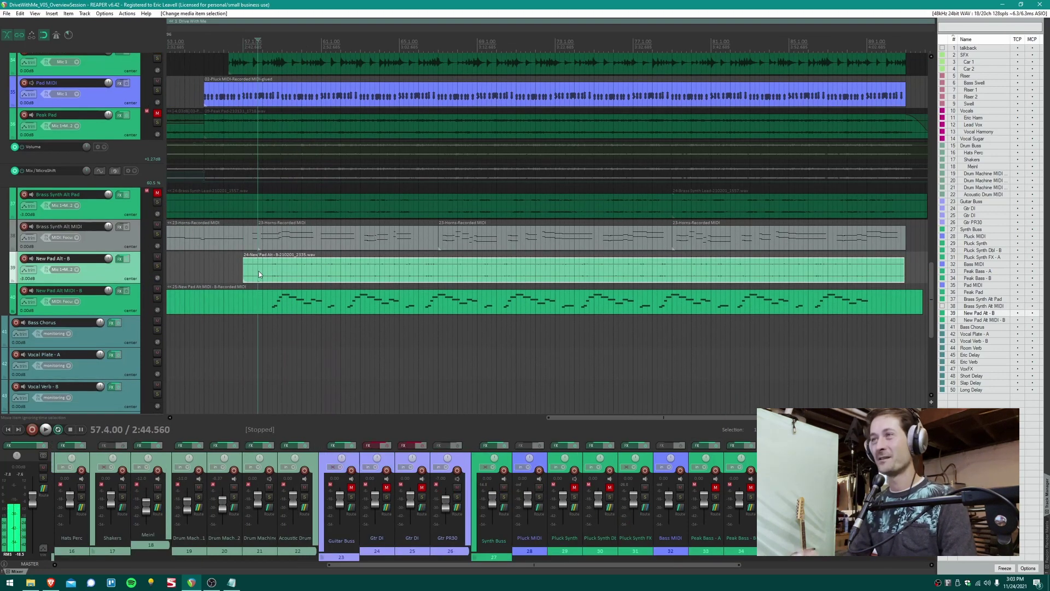
pyautogui.click(262, 268)
pyautogui.press('space')
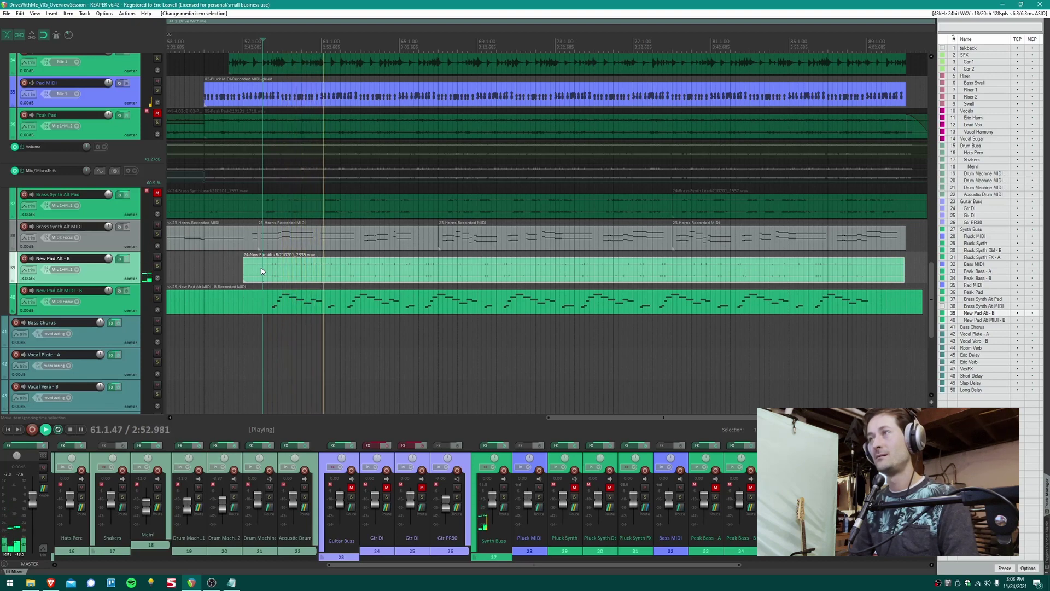
pyautogui.press('space')
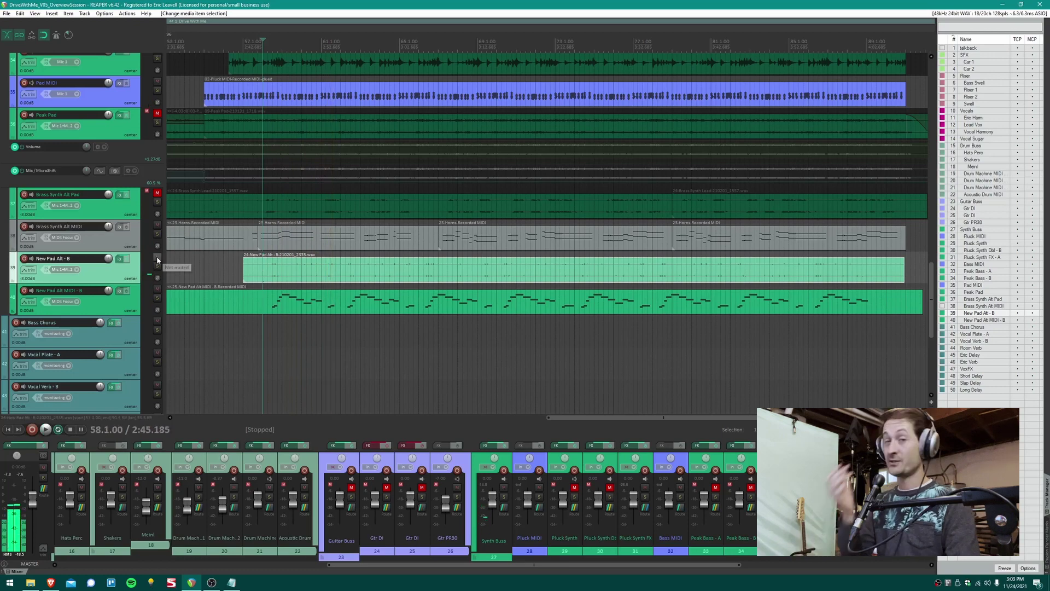
# - Unmute Brass Synth Alt Pad and audition the mix from 55.3.00, muting SFX and Riser during playback
pyautogui.click(156, 194)
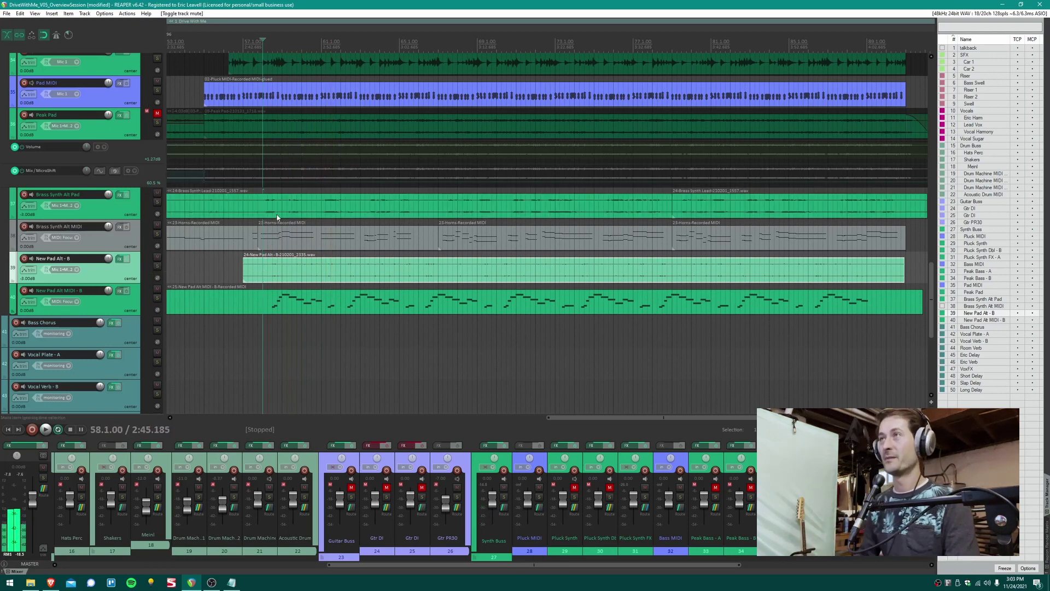
pyautogui.scroll(2, 258, 249)
pyautogui.scroll(1, 209, 208)
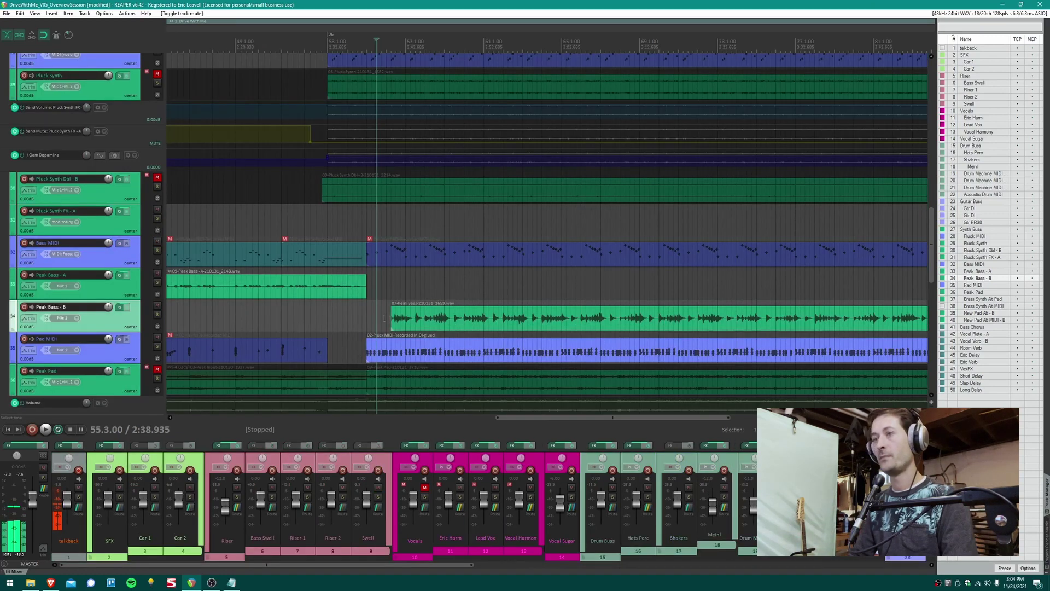
pyautogui.press('space')
pyautogui.click(236, 487)
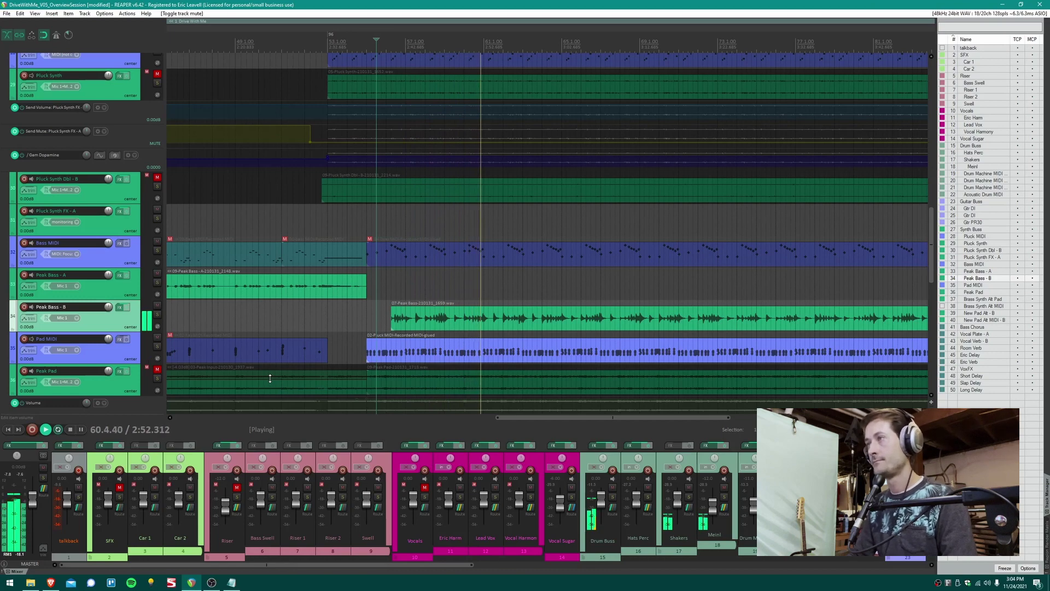
pyautogui.press('space')
# - Select the Peak Bass - B clip at 56.2.00 and play from there, briefly soloing the Peak Bass - B track
pyautogui.click(392, 324)
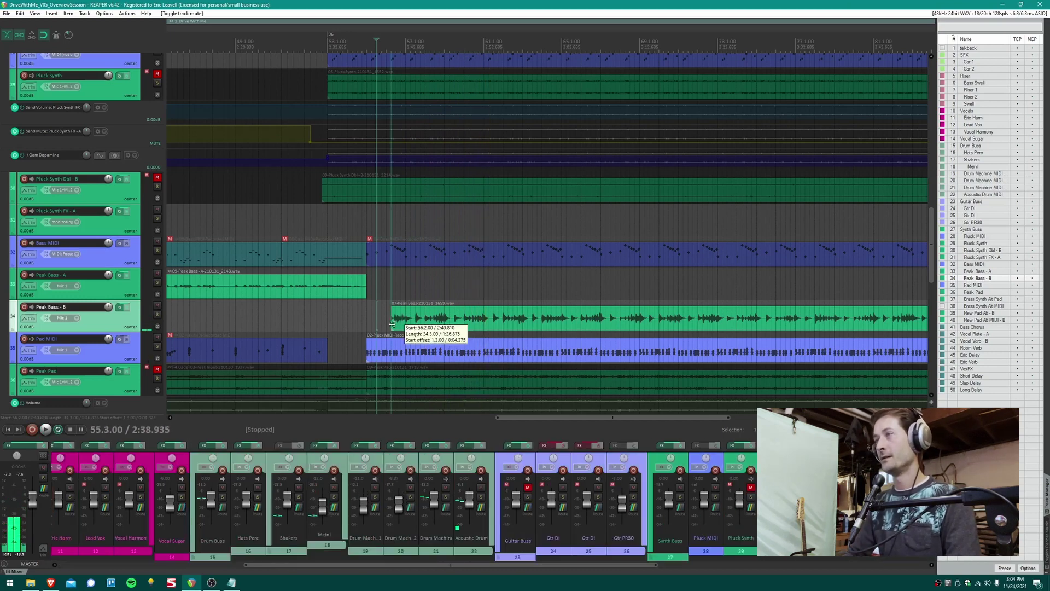
pyautogui.scroll(-2, 93, 249)
pyautogui.hscroll(3, 228, 295)
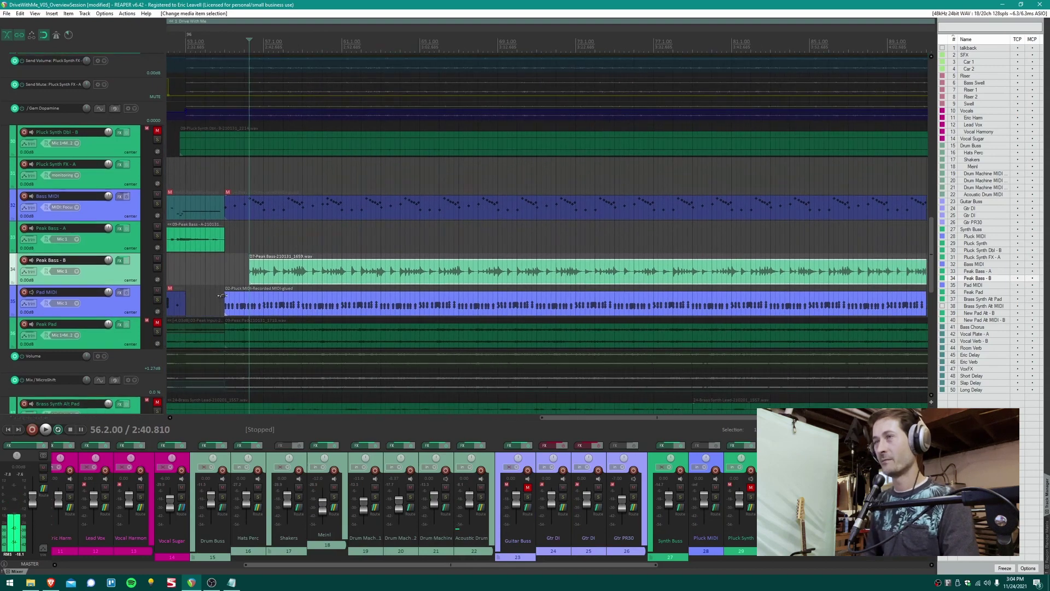
pyautogui.press('space')
pyautogui.click(157, 269)
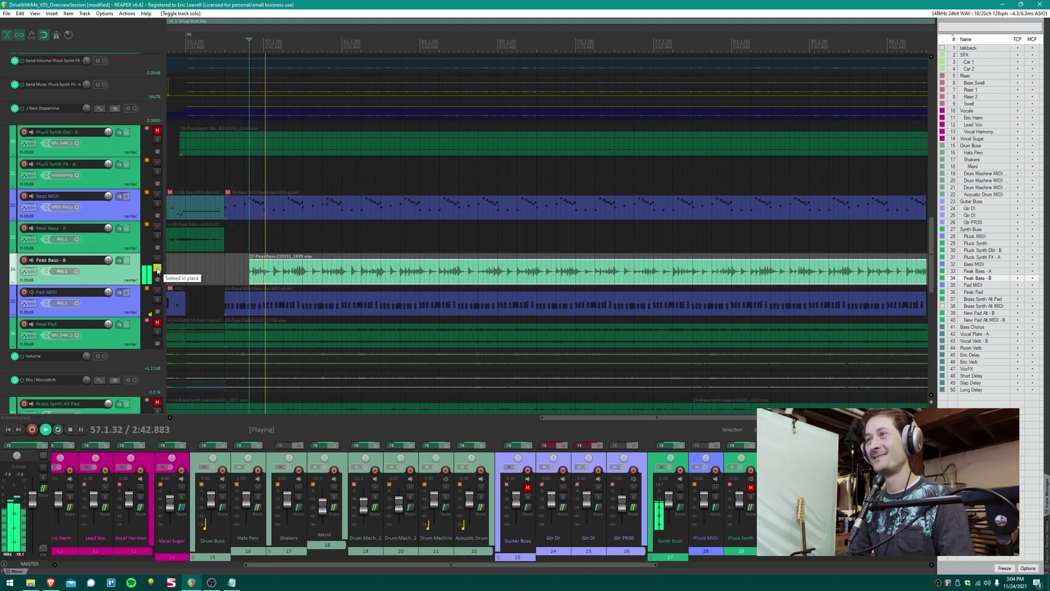
pyautogui.click(158, 268)
pyautogui.press('space')
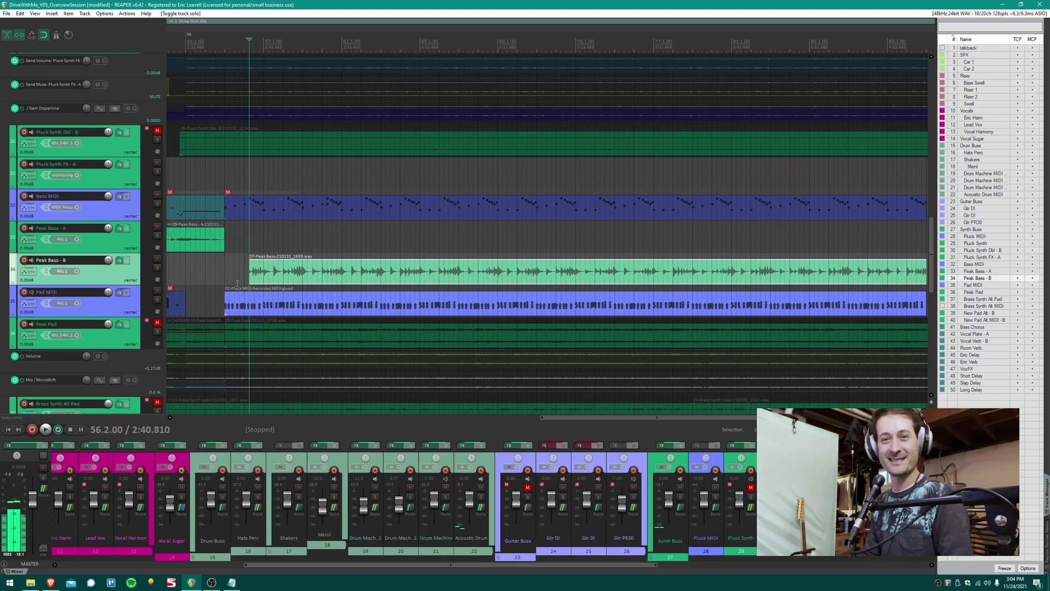
# - Unmute Peak Pad, Pluck Synth, Pluck Synth Dbl - B and Brass Synth Alt Pad, and play the section from 55.1.00
pyautogui.scroll(-1, 157, 295)
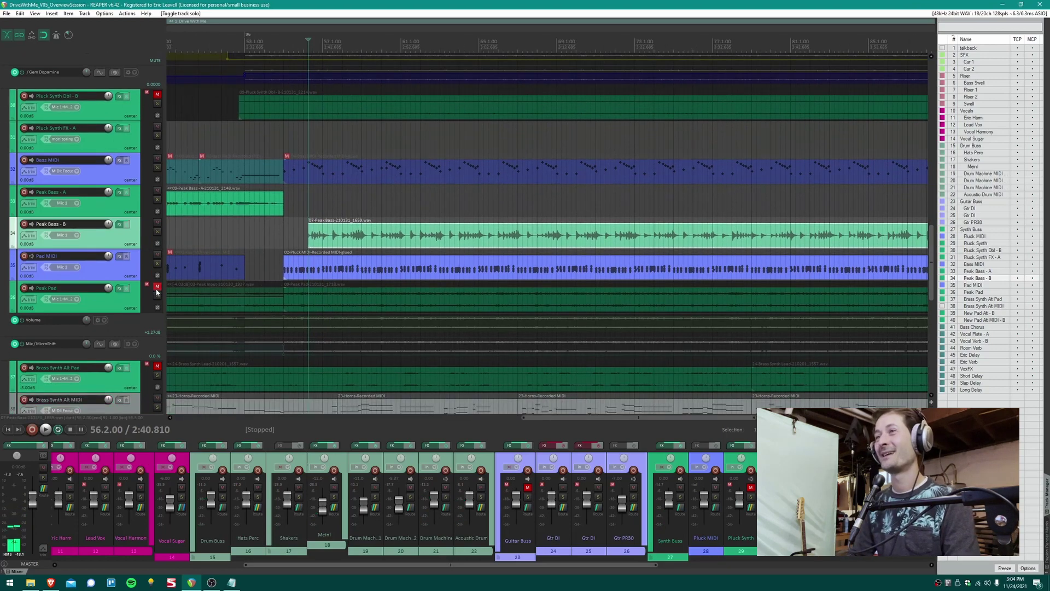
pyautogui.click(157, 286)
pyautogui.scroll(1, 338, 307)
pyautogui.click(338, 306)
pyautogui.press('space')
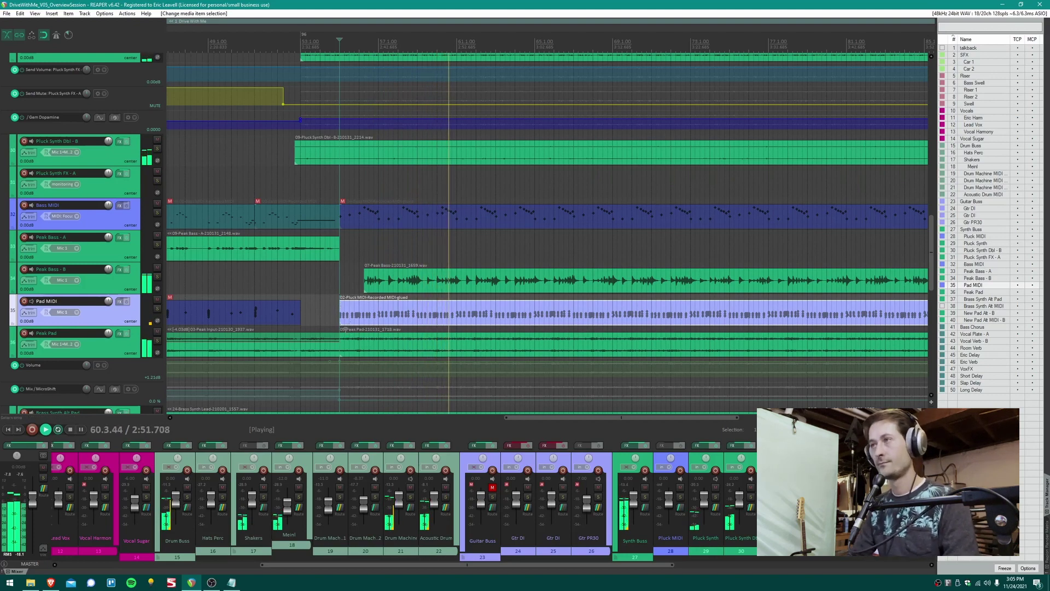
pyautogui.scroll(-5, 173, 272)
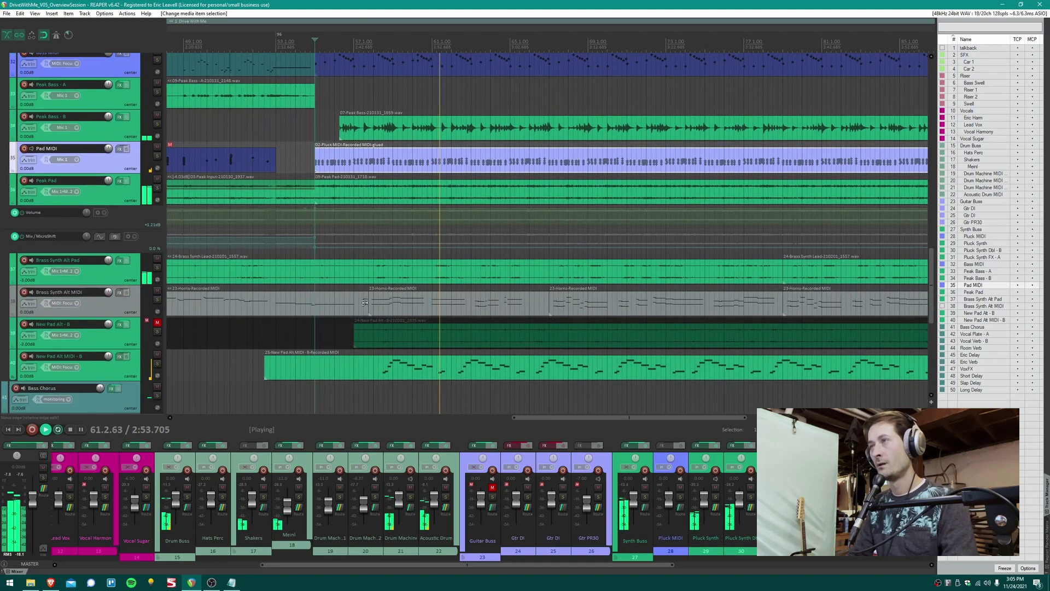
# - During playback, mute Brass Synth Alt Pad, add New Pad Alt - B, bring the brass pad back in, and stop
pyautogui.click(157, 258)
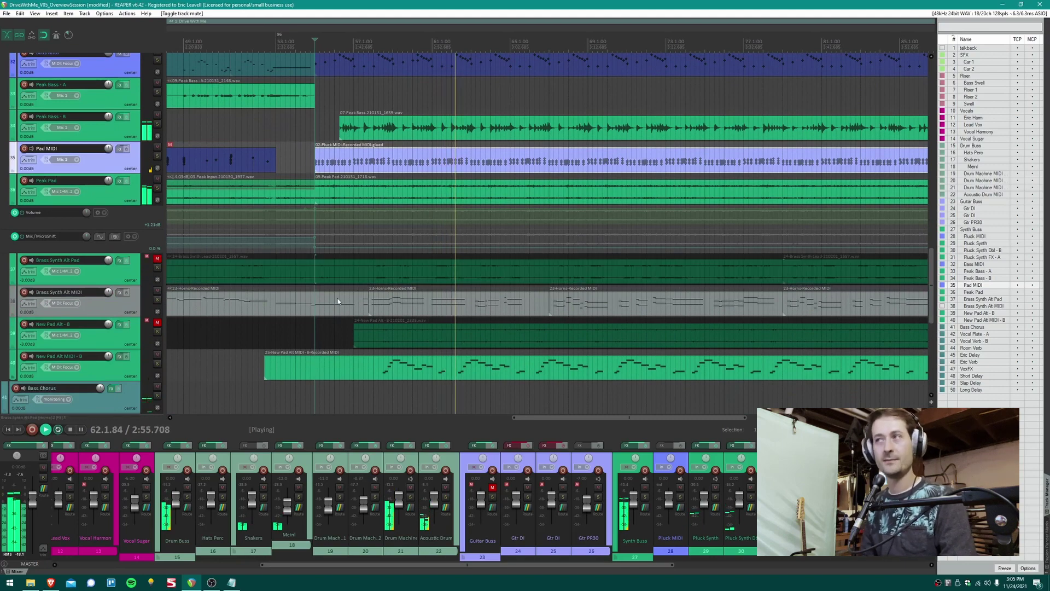
pyautogui.click(132, 334)
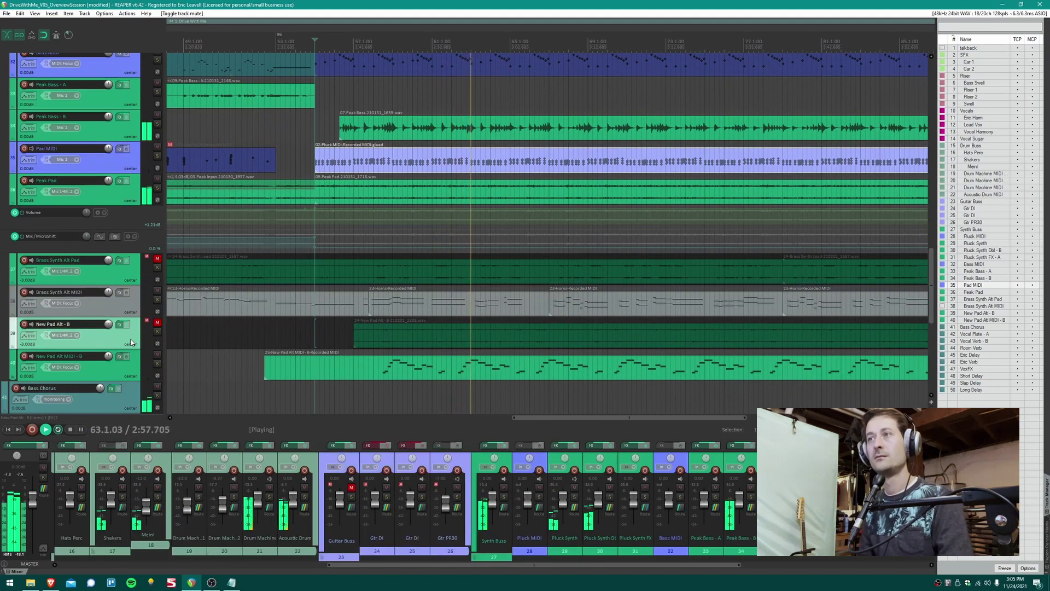
pyautogui.click(136, 272)
pyautogui.press('Escape')
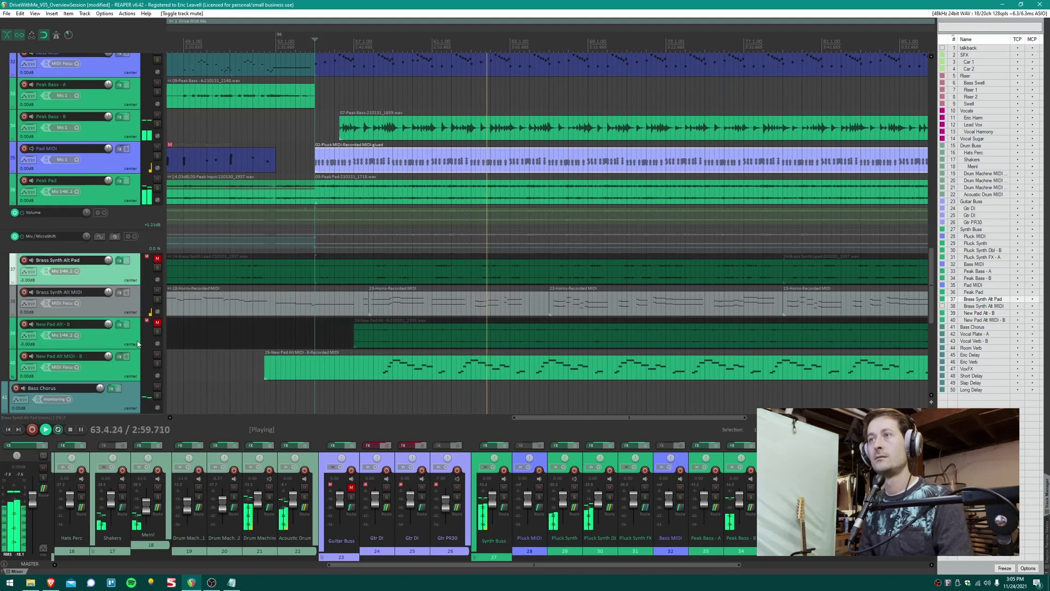
pyautogui.click(157, 322)
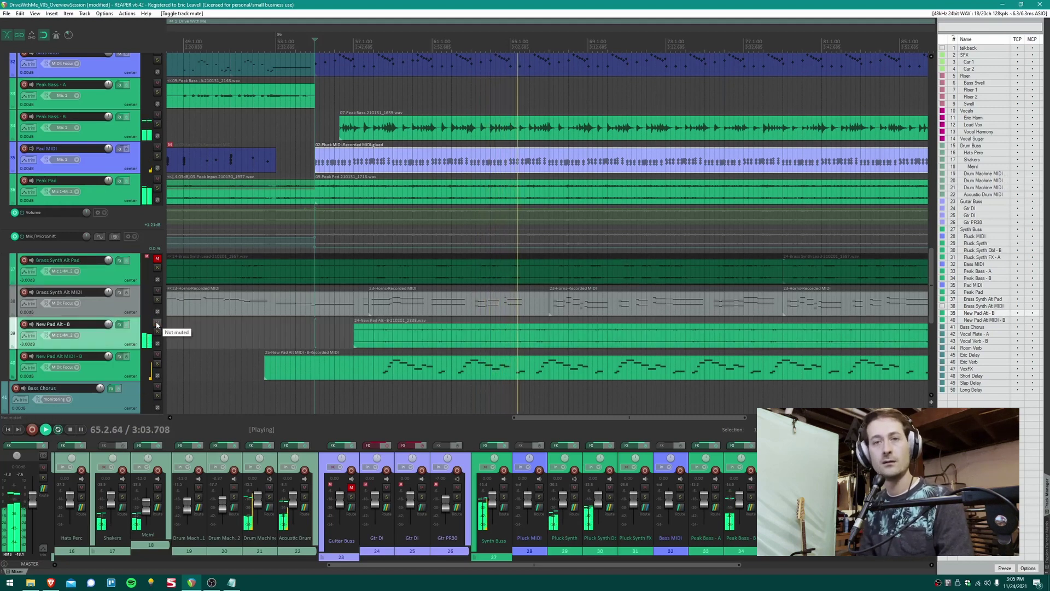
pyautogui.click(157, 259)
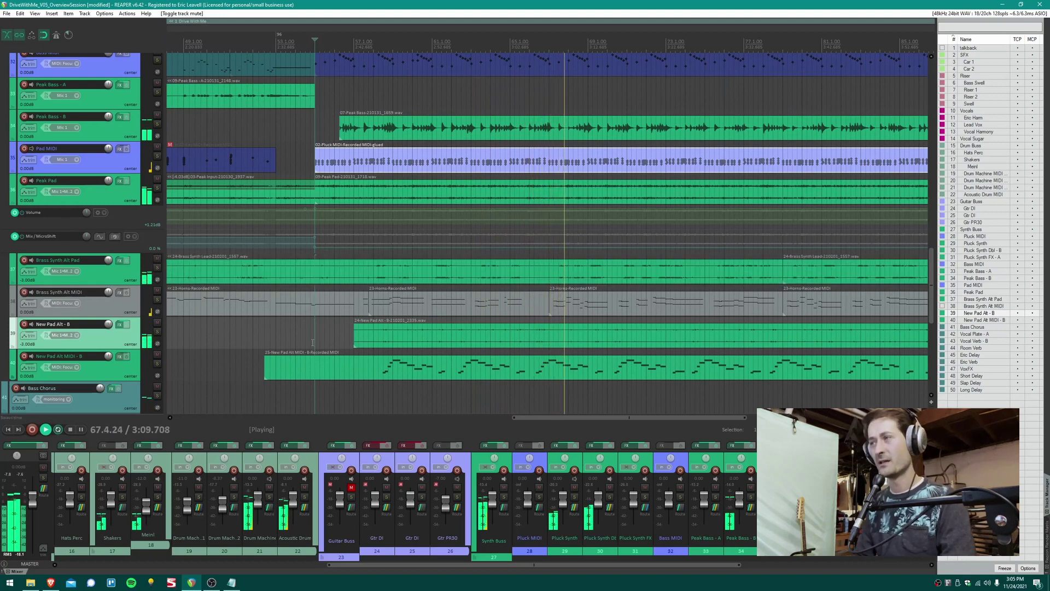
pyautogui.press('space')
# - Unmute the SFX and Riser folder tracks and expand both to show their child tracks
pyautogui.scroll(-5, 308, 336)
pyautogui.scroll(15, 70, 105)
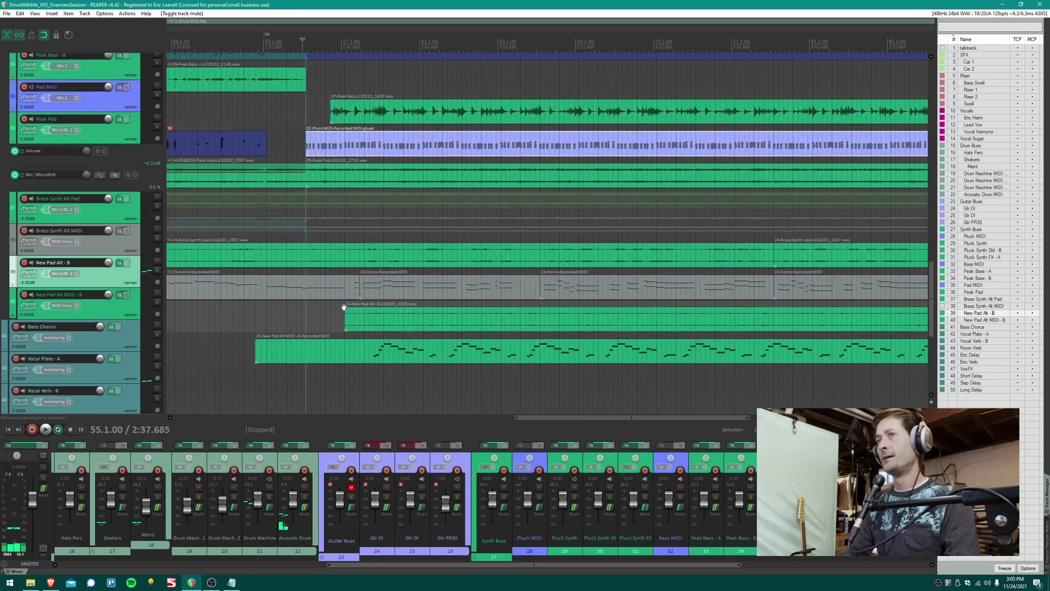
pyautogui.click(156, 115)
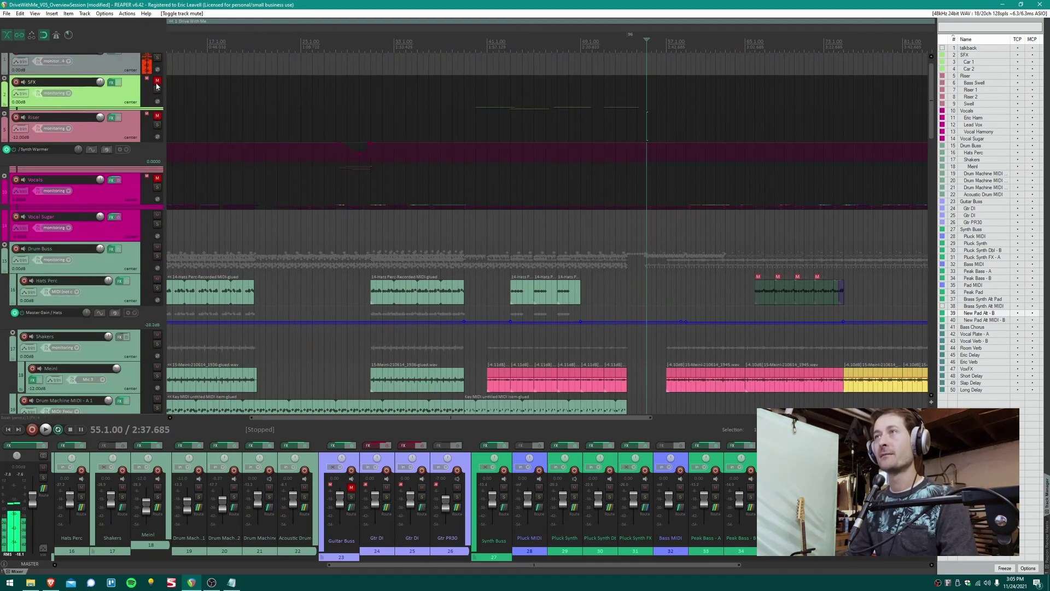
pyautogui.click(159, 117)
pyautogui.click(5, 114)
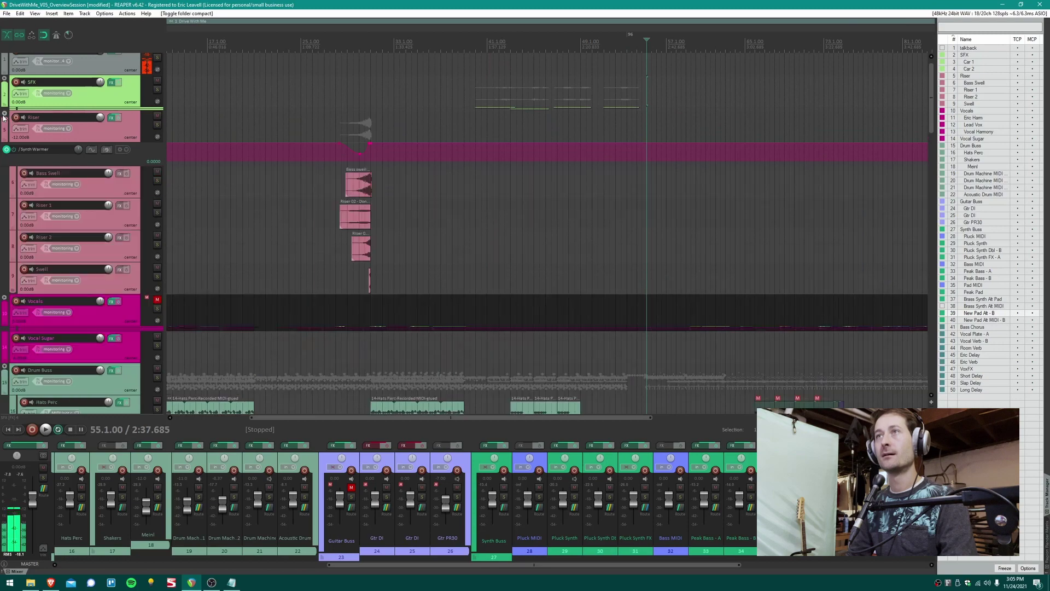
pyautogui.click(4, 78)
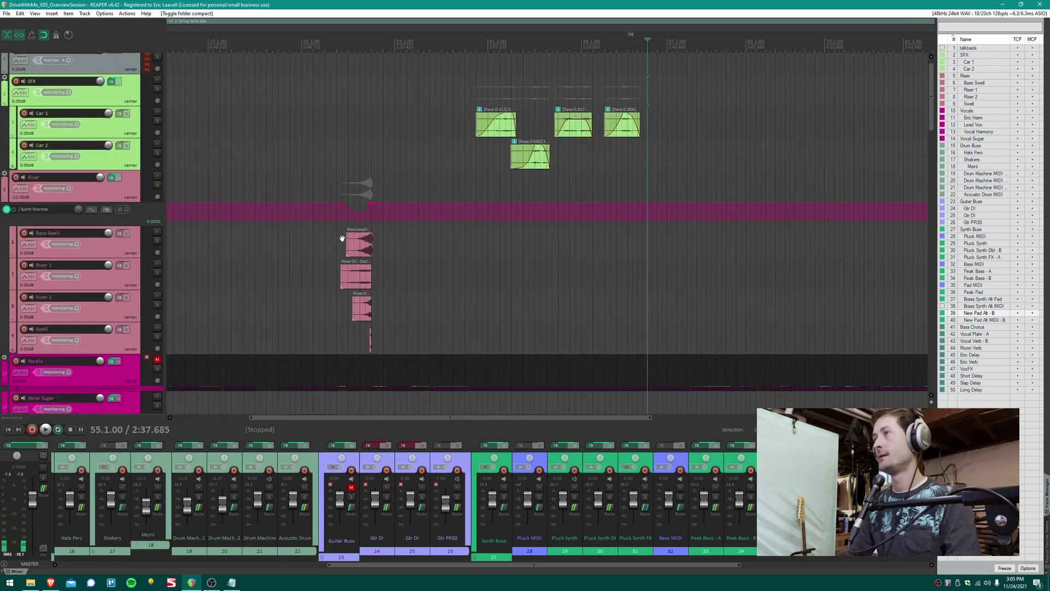
# - Select the first Riser 1 clip, inspect Synth Warmer in the Riser folder's effects chain, and close it
pyautogui.scroll(-2, 333, 238)
pyautogui.hscroll(-3, 333, 239)
pyautogui.click(280, 215)
pyautogui.scroll(4, 280, 215)
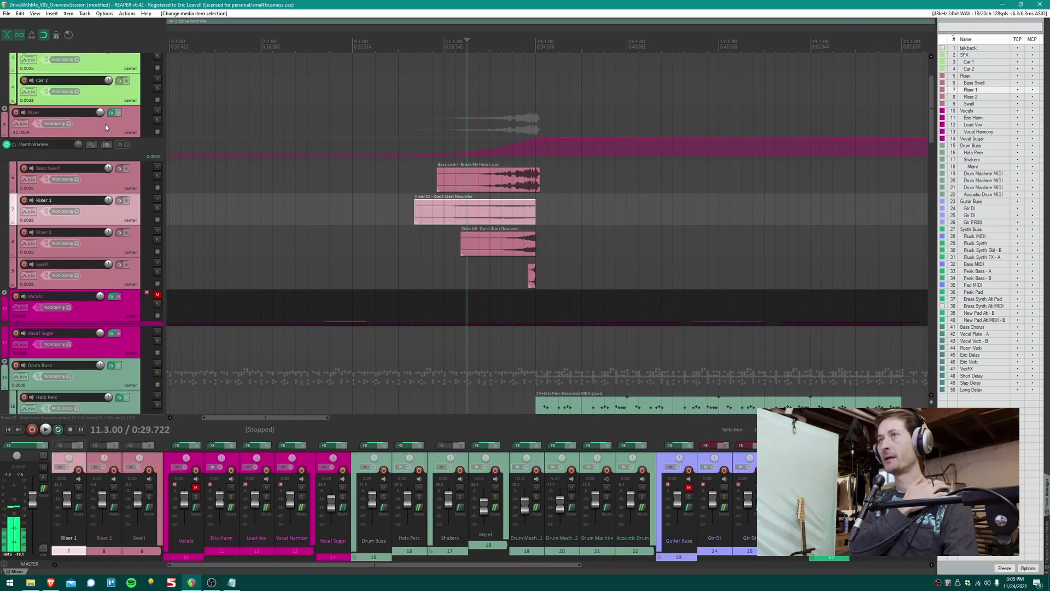
pyautogui.click(113, 113)
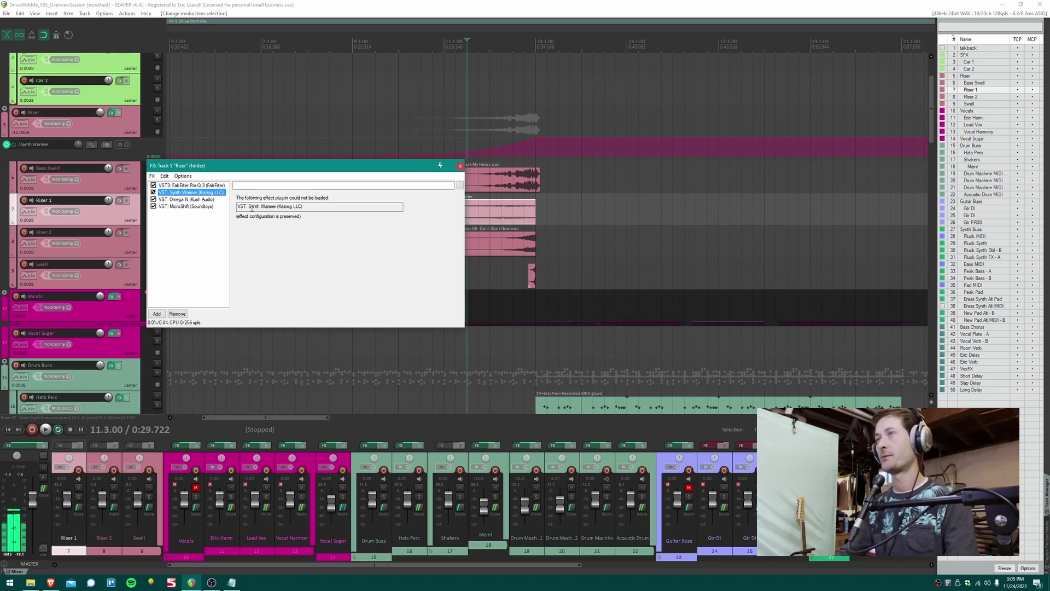
pyautogui.click(460, 166)
# - Audition the first risers from 10.3.00 with drums, replay them from 10.4.00 with Drum Buss muted, and unmute Drum Buss
pyautogui.press('space')
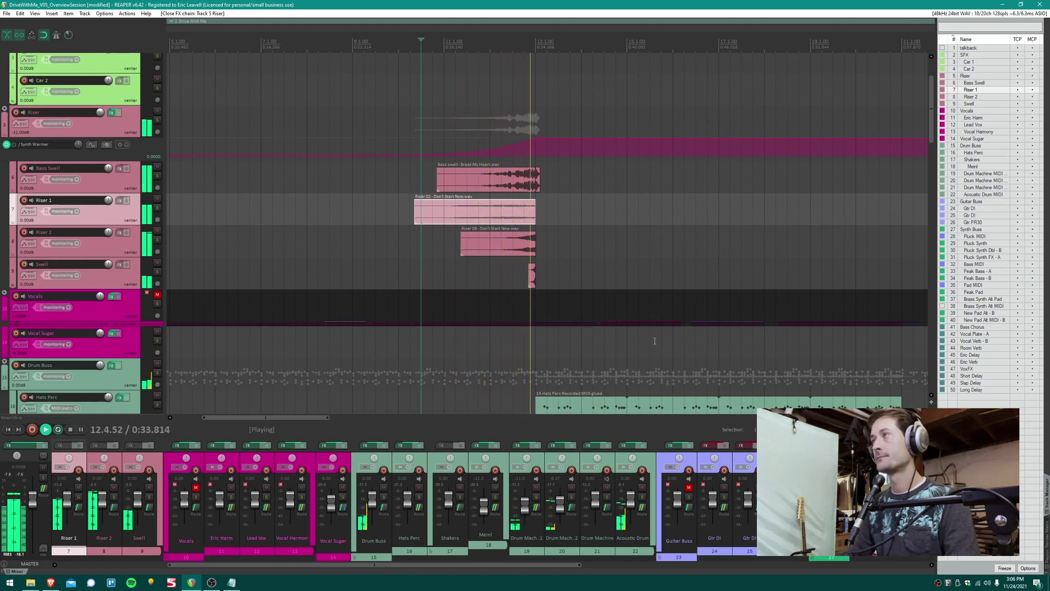
pyautogui.click(157, 363)
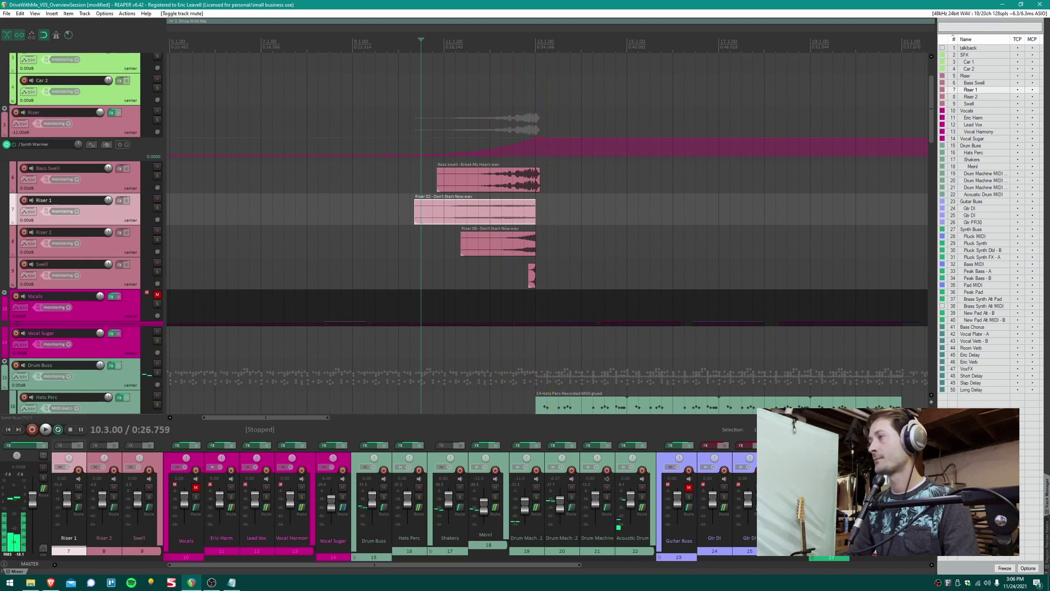
pyautogui.click(432, 218)
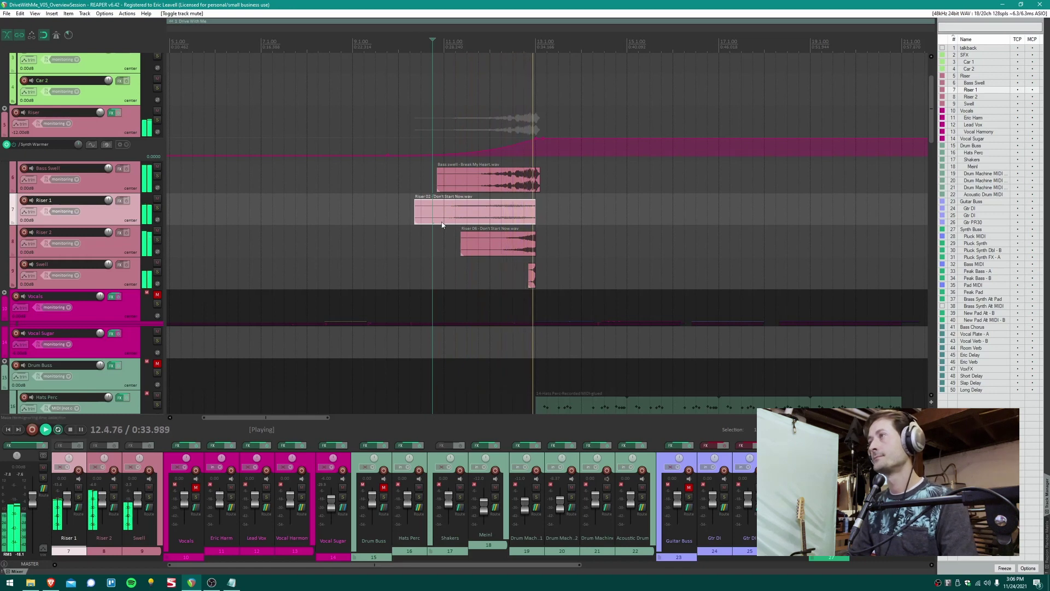
pyautogui.press('space')
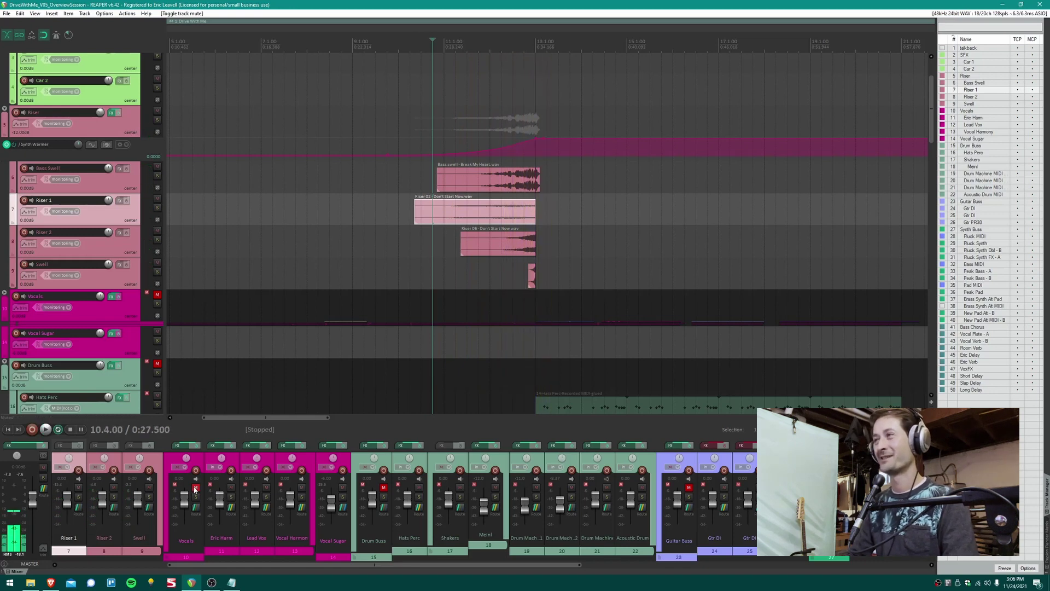
pyautogui.click(384, 487)
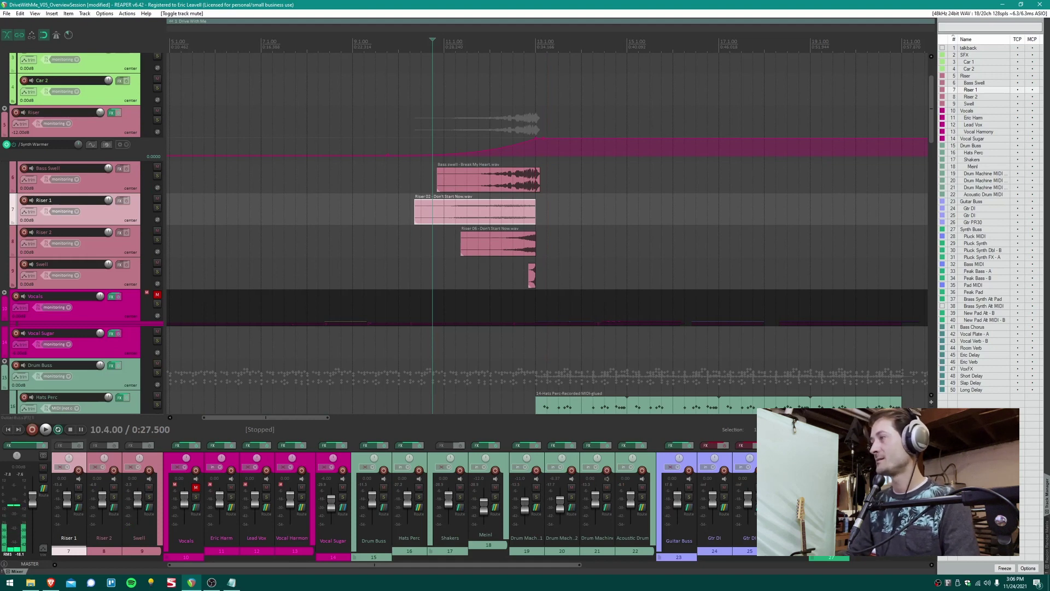
# - Save the project and select the second Riser 2 clip at 29.2.45
pyautogui.scroll(-3, 332, 246)
pyautogui.hotkey('ctrl', 's')
pyautogui.hscroll(3, 592, 247)
pyautogui.click(592, 247)
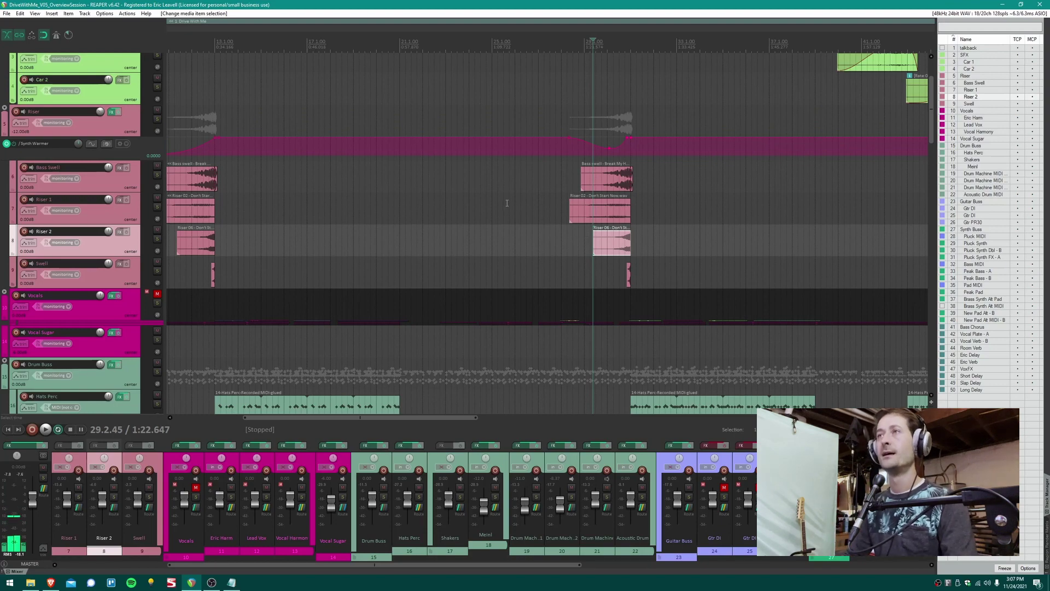
# - Mute Riser, Drum Buss and Synth Buss, and place the edit cursor at 41.1.00 near the car sound effects
pyautogui.scroll(3, 506, 206)
pyautogui.hscroll(8, 471, 162)
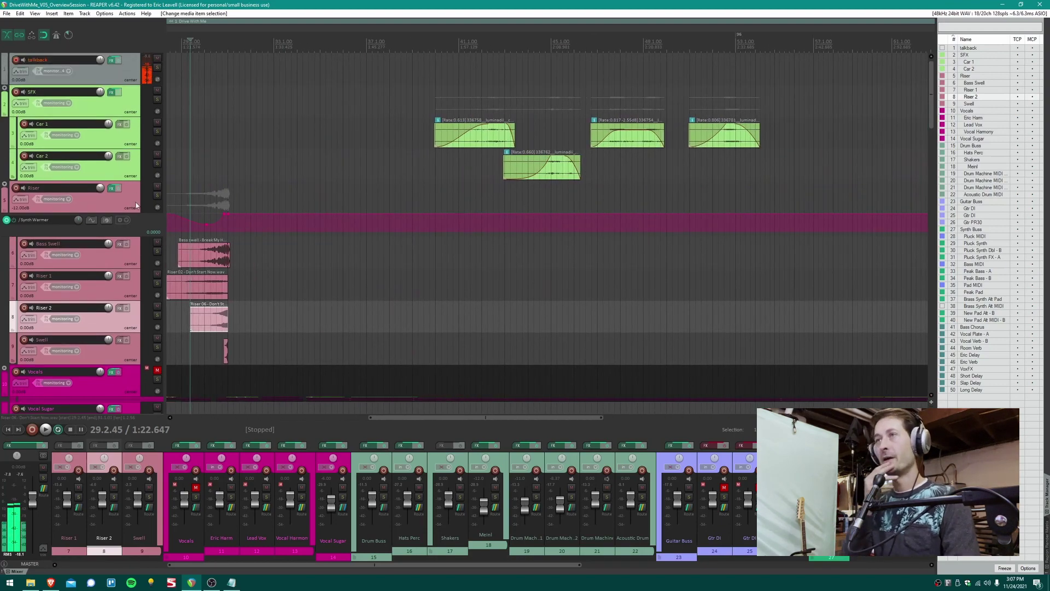
pyautogui.click(157, 187)
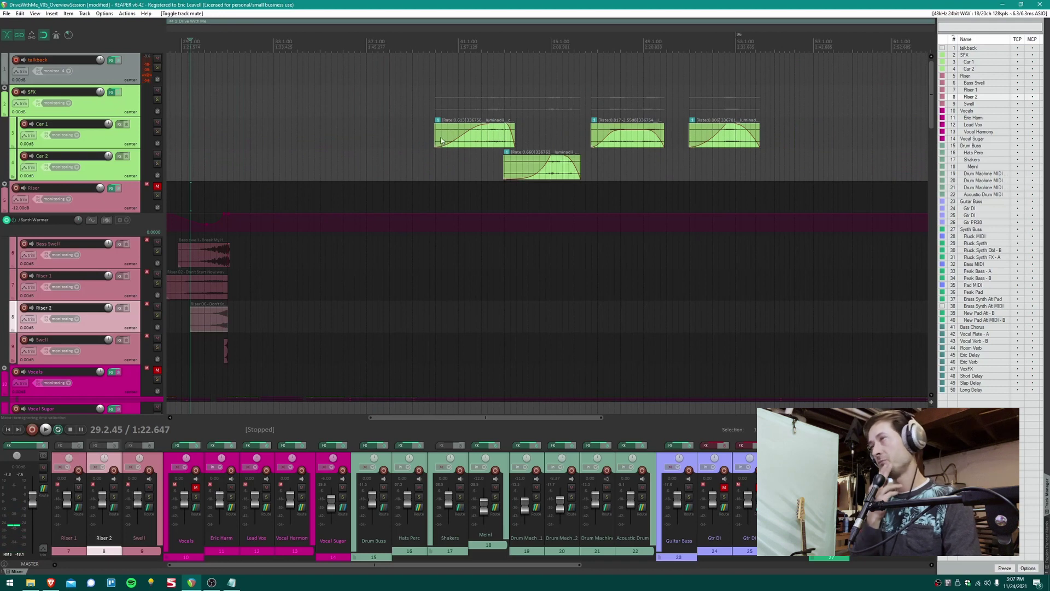
pyautogui.click(457, 154)
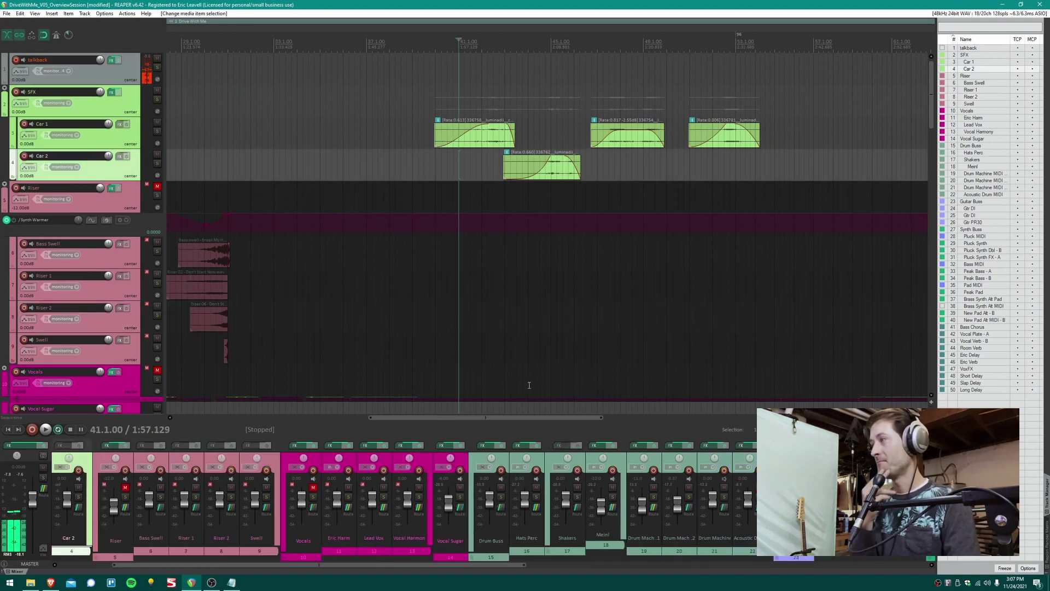
pyautogui.click(500, 486)
pyautogui.hscroll(3, 636, 493)
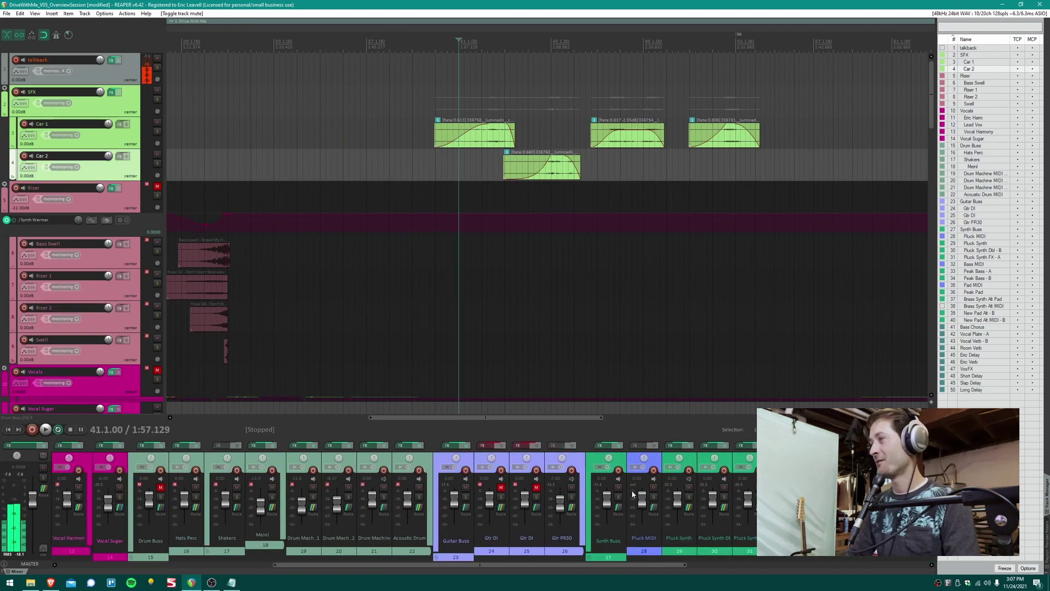
pyautogui.hscroll(3, 602, 494)
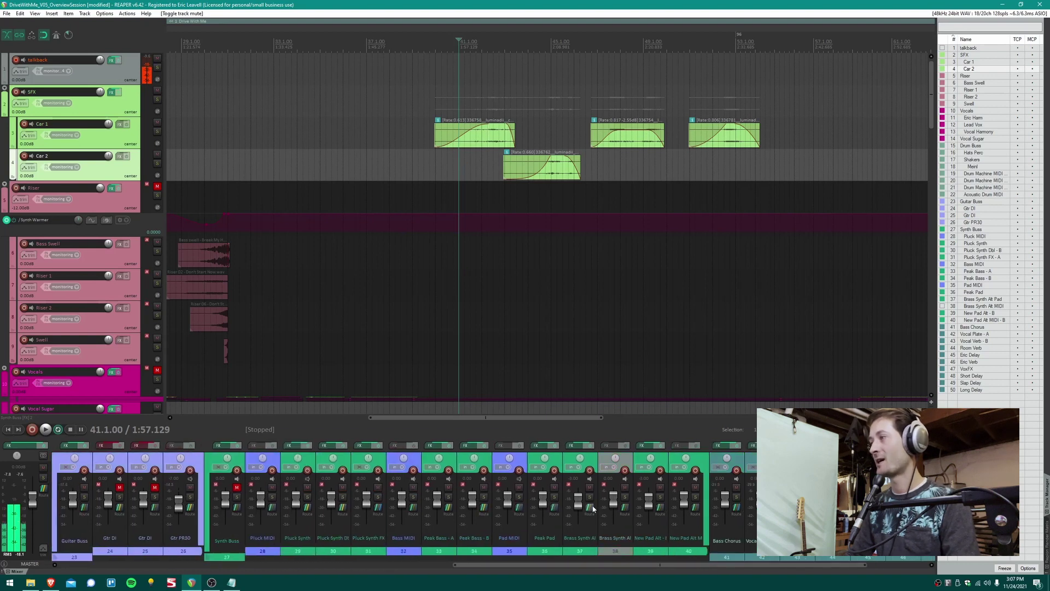
# - Audition the car sound effects with the guitars from 41.1.00, stop playback, and save the project
pyautogui.press('space')
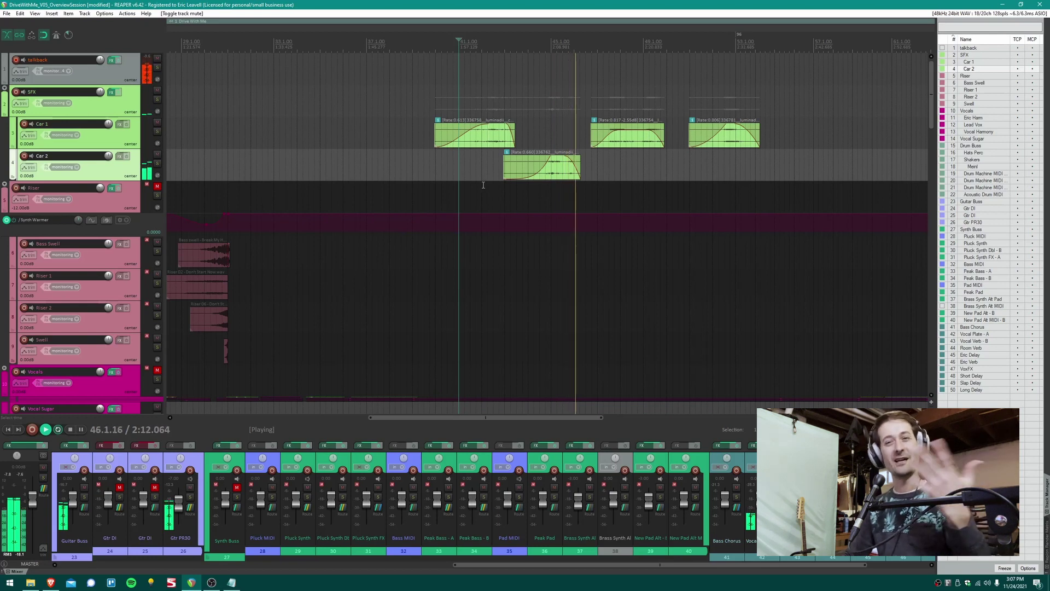
pyautogui.press('space')
pyautogui.hotkey('ctrl', 's')
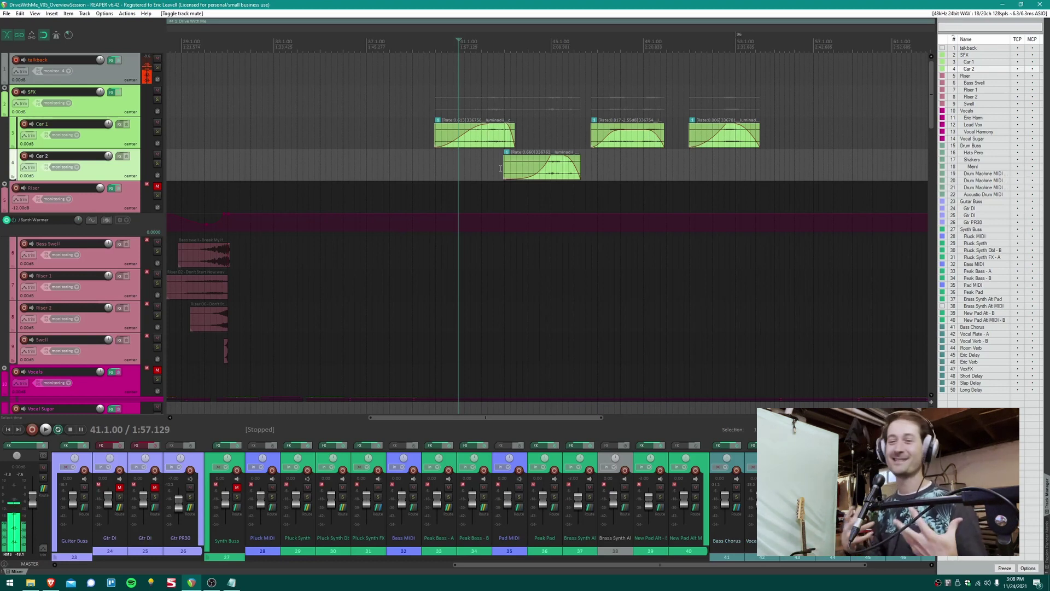
pyautogui.scroll(-4, 492, 197)
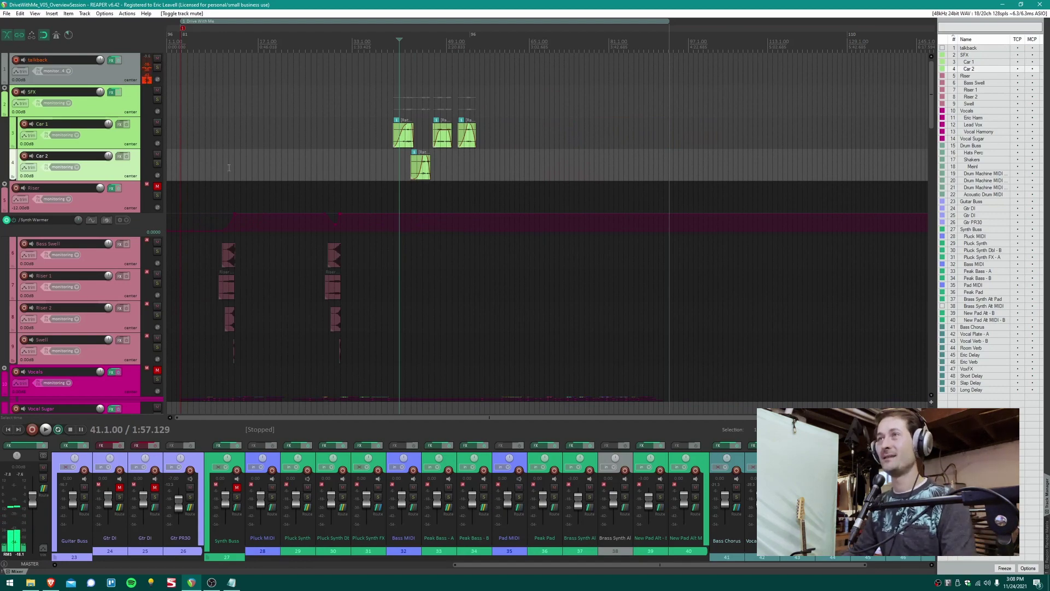
# - Mute the Vocal Harmony track in the vocals group
pyautogui.scroll(-3, 263, 204)
pyautogui.scroll(-4, 258, 202)
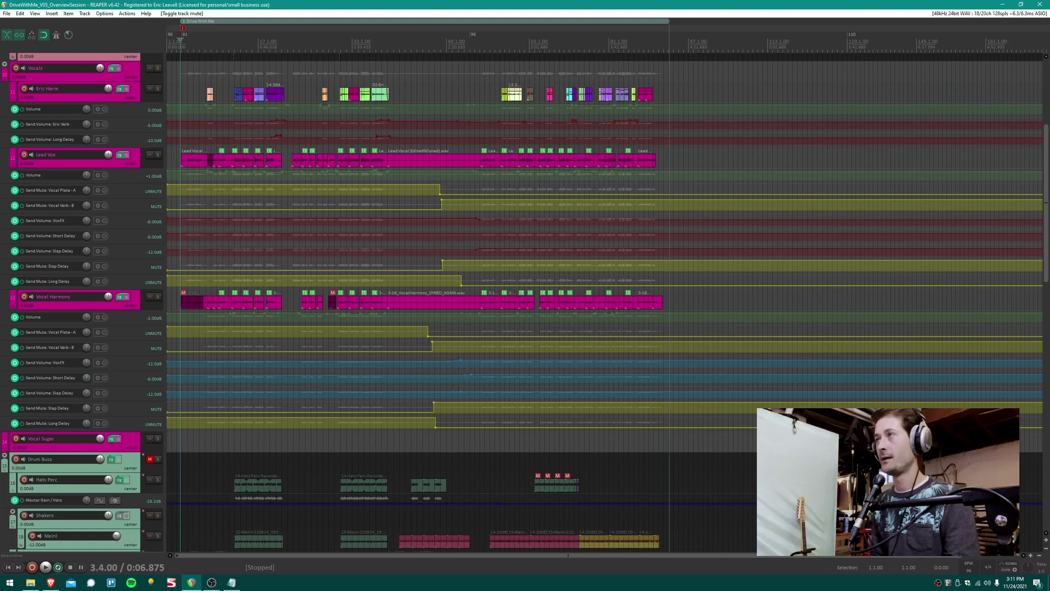
pyautogui.scroll(4, 736, 318)
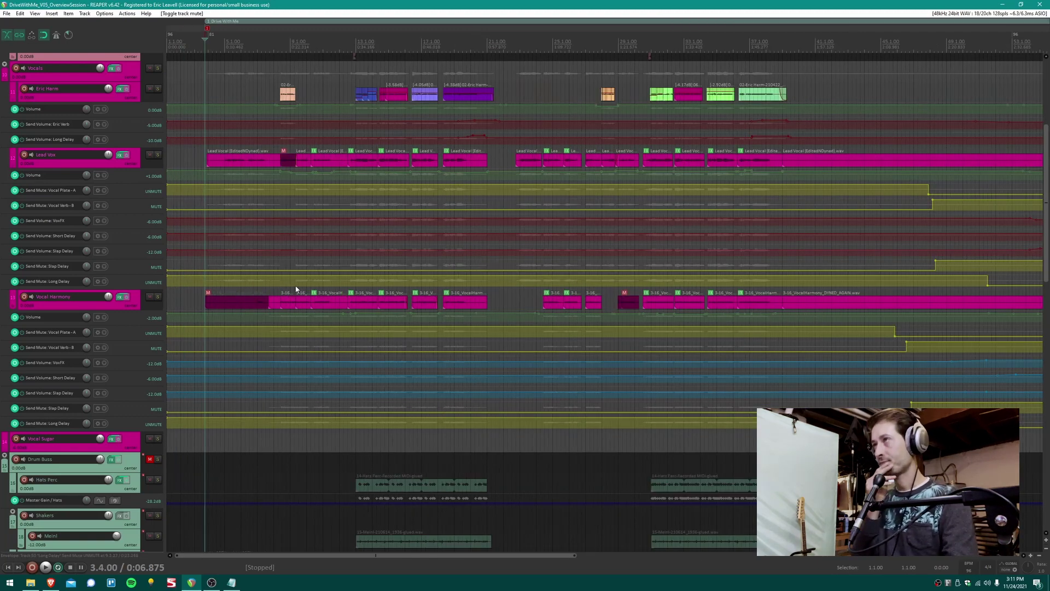
pyautogui.click(150, 296)
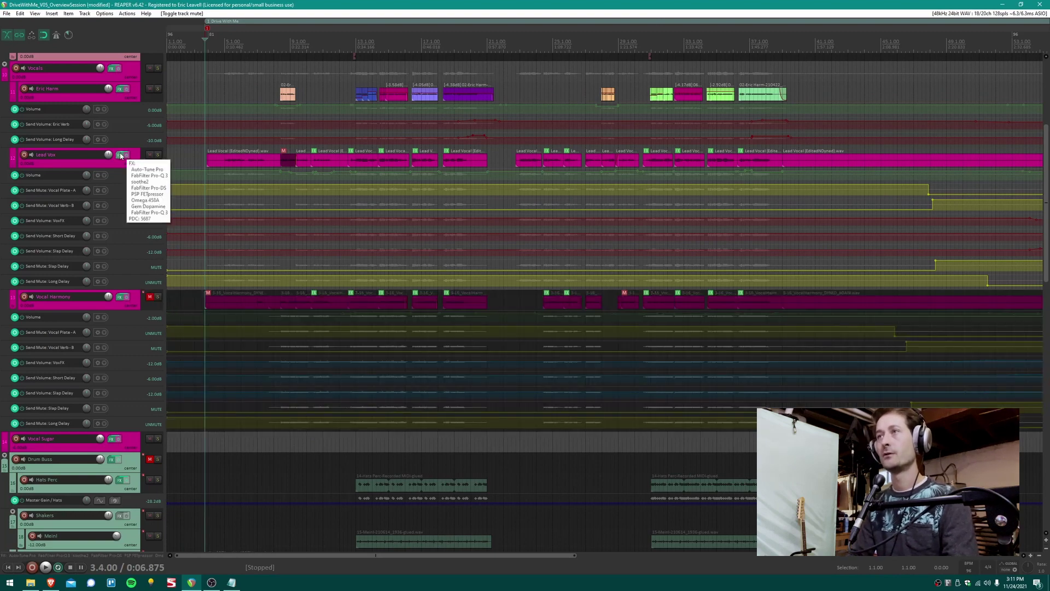
# - Inspect the effect chains of the harmony vocal above Lead Vox and of Lead Vox, closing each after viewing
pyautogui.click(119, 89)
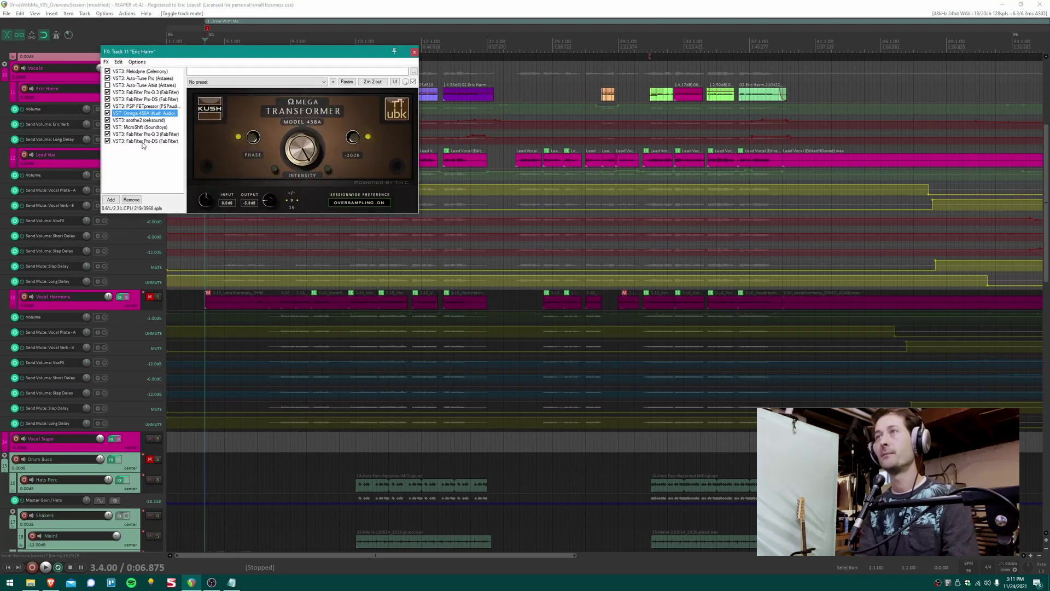
pyautogui.press('Escape')
pyautogui.click(119, 155)
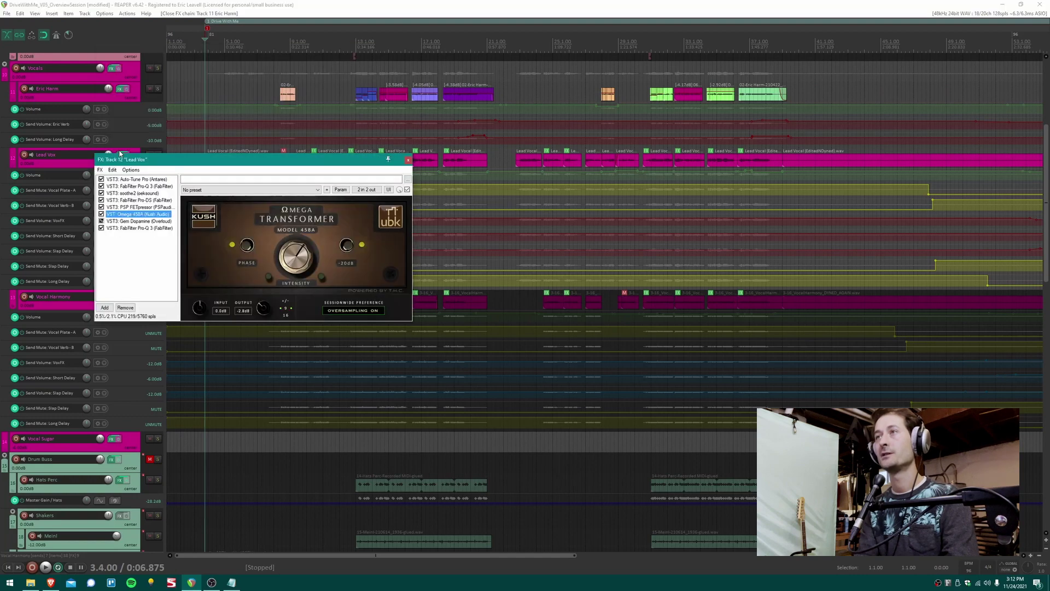
pyautogui.press('Escape')
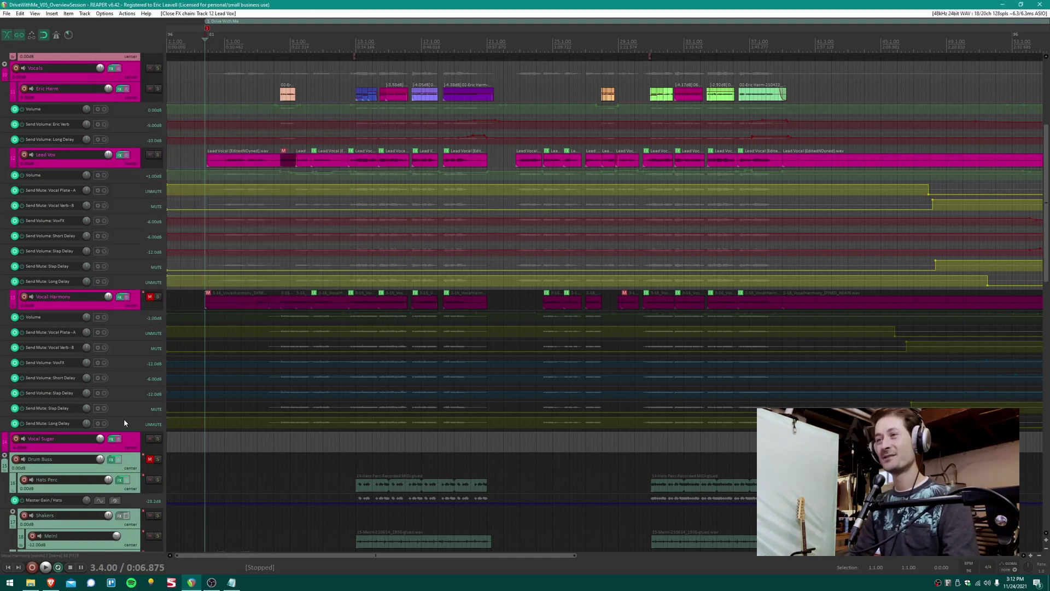
# - Audition the first Lead Vox clip from 4.4.00 with its current processing, and stop playback
pyautogui.scroll(-5, 55, 441)
pyautogui.scroll(7, 56, 438)
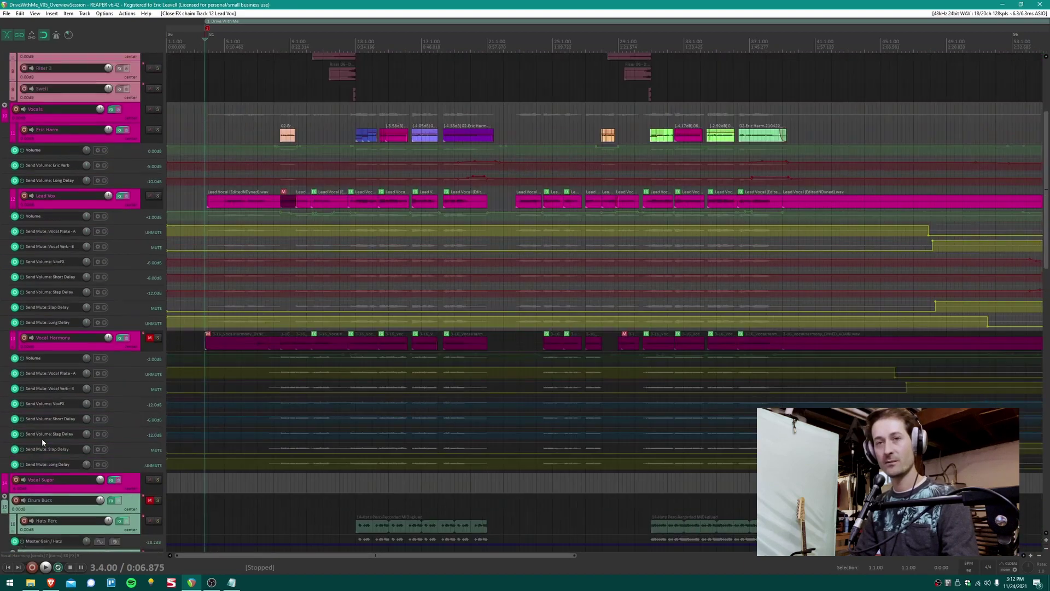
pyautogui.scroll(1, 40, 437)
pyautogui.scroll(-3, 66, 415)
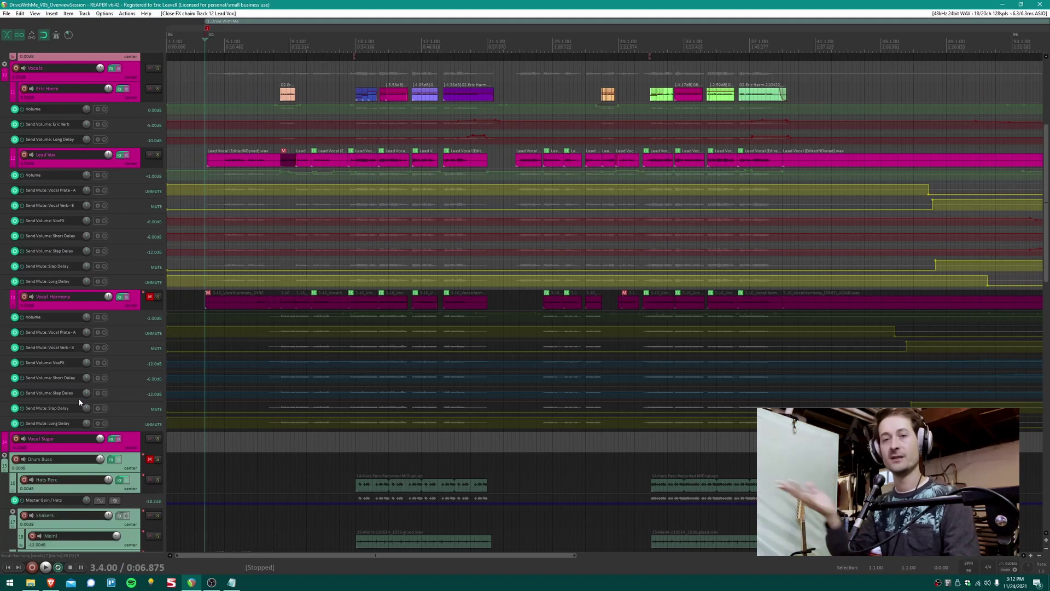
pyautogui.scroll(2, 231, 210)
pyautogui.click(219, 227)
pyautogui.press('space')
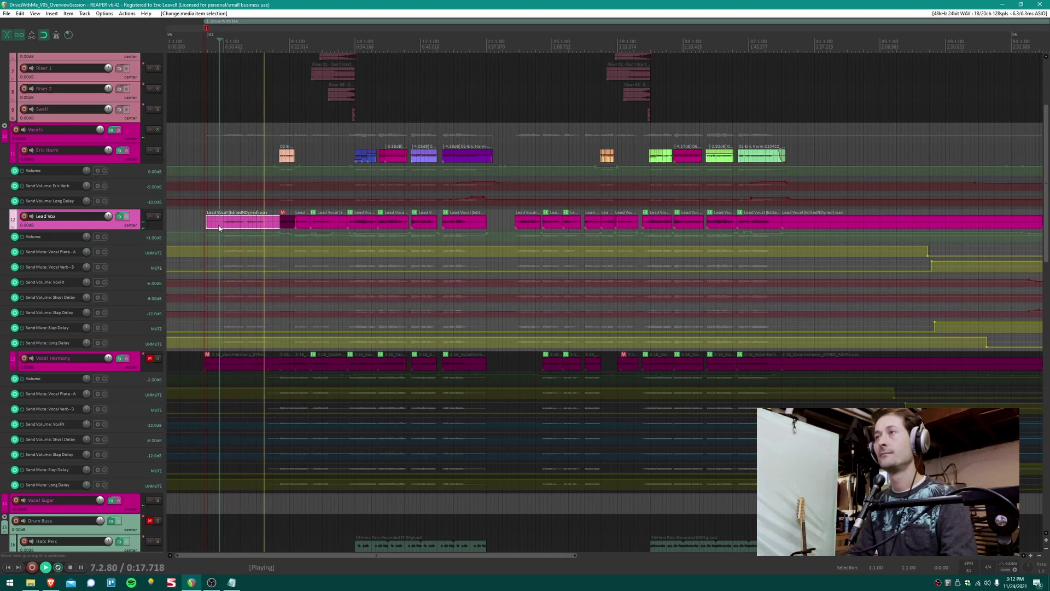
pyautogui.press('space')
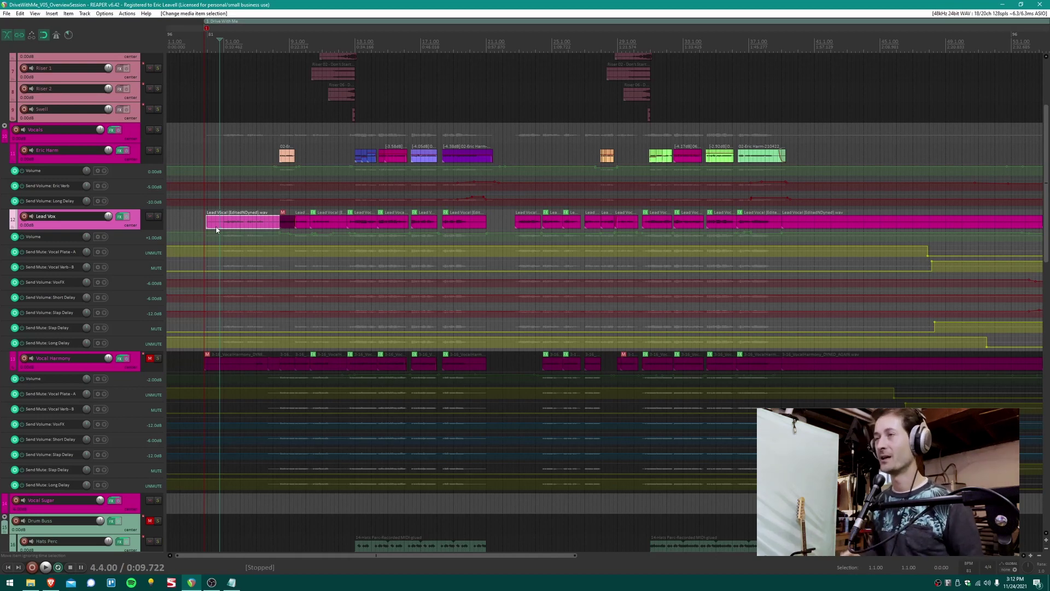
# - Enlarge the Lead Vox track and mute its sends to Vocal Sugar, VoxFX and Short Delay
pyautogui.press('`')
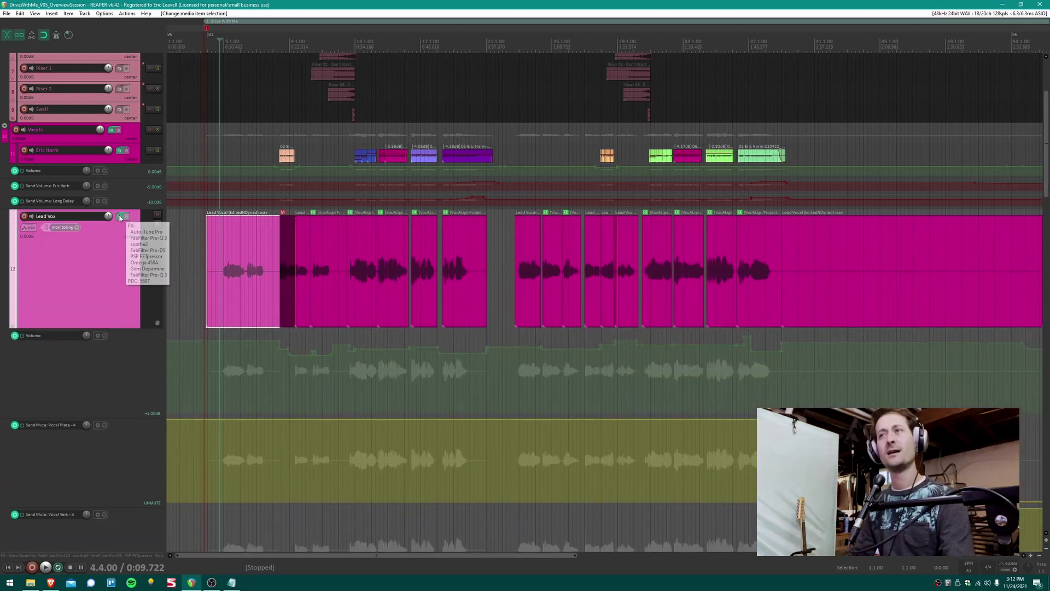
pyautogui.click(108, 217)
pyautogui.click(155, 290)
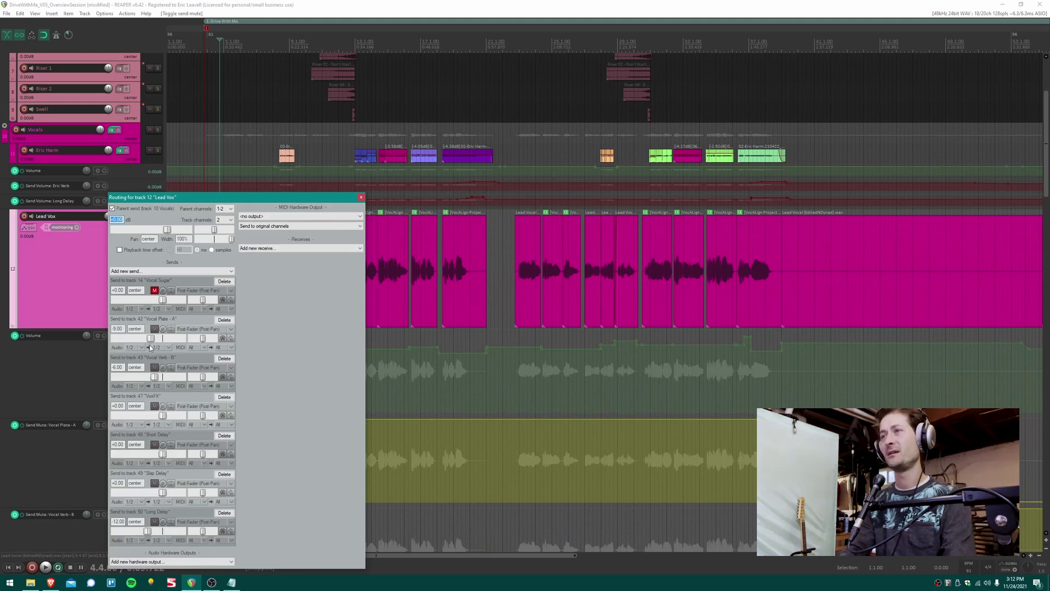
pyautogui.click(155, 406)
pyautogui.click(155, 444)
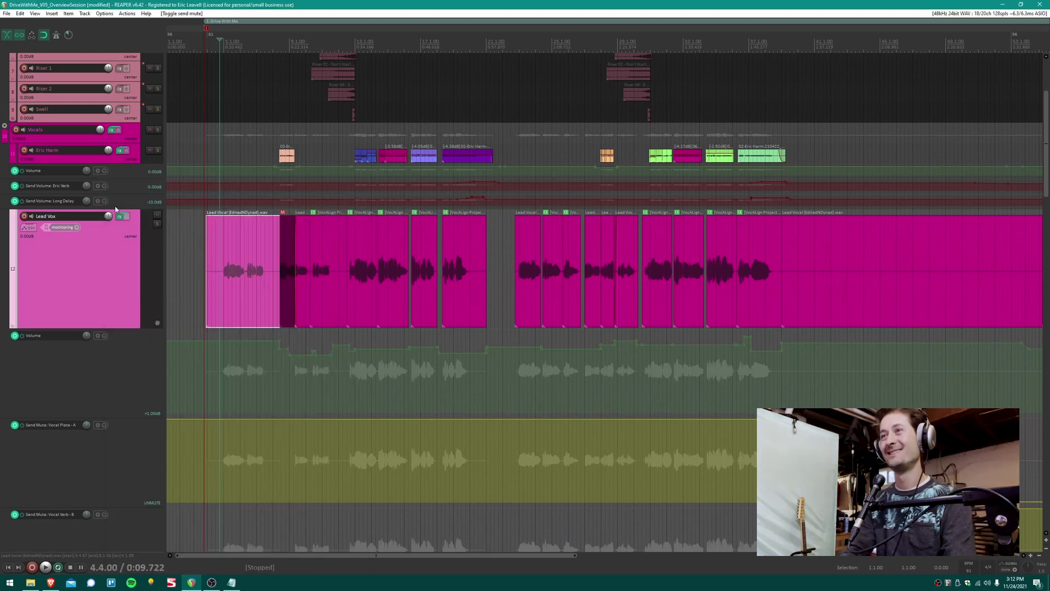
# - Bypass all the Lead Vox effects, select Gem Dopamine in the chain, and close the effects window
pyautogui.click(121, 217)
pyautogui.hotkey('ctrl', 'a')
pyautogui.hotkey('ctrl', 'b')
pyautogui.click(143, 222)
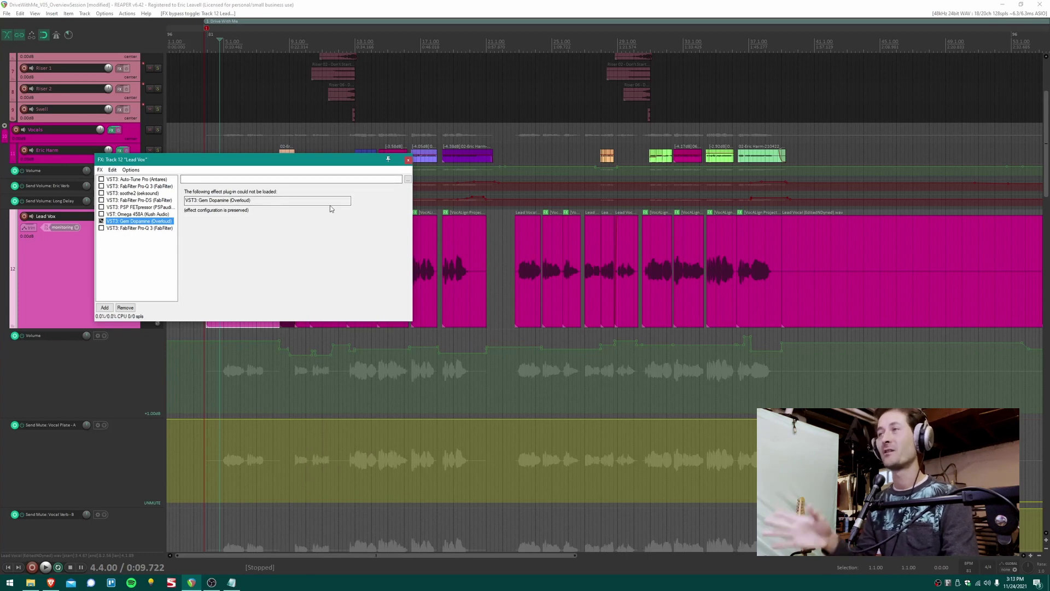
pyautogui.click(408, 159)
# - Audition the first Lead Vox phrases from 4.4.00 with the effects bypassed, and stop playback
pyautogui.scroll(3, 372, 282)
pyautogui.click(372, 282)
pyautogui.press('space')
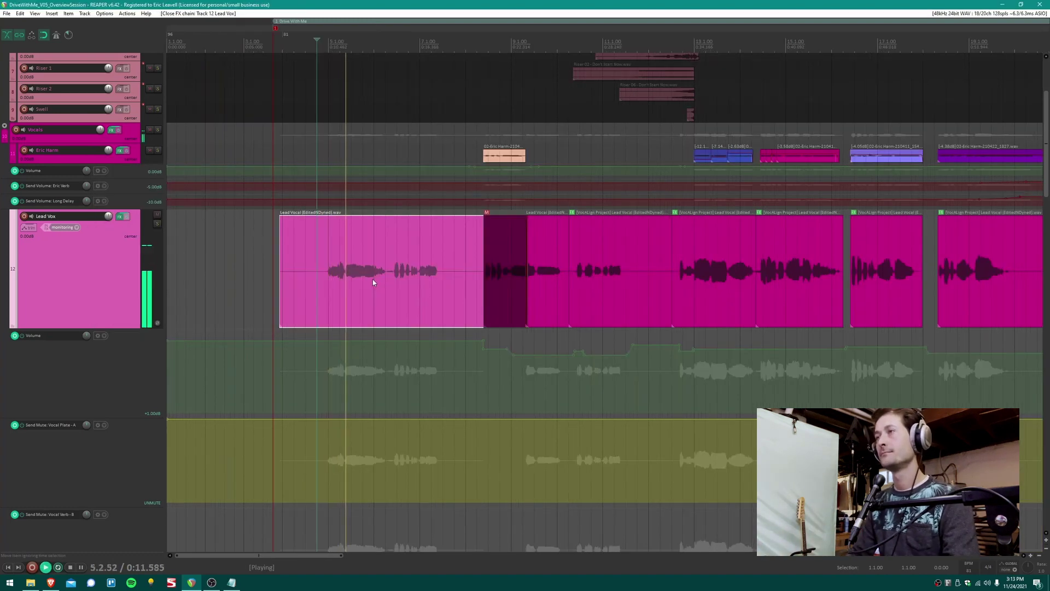
pyautogui.moveTo(373, 279); pyautogui.dragTo(341, 274)
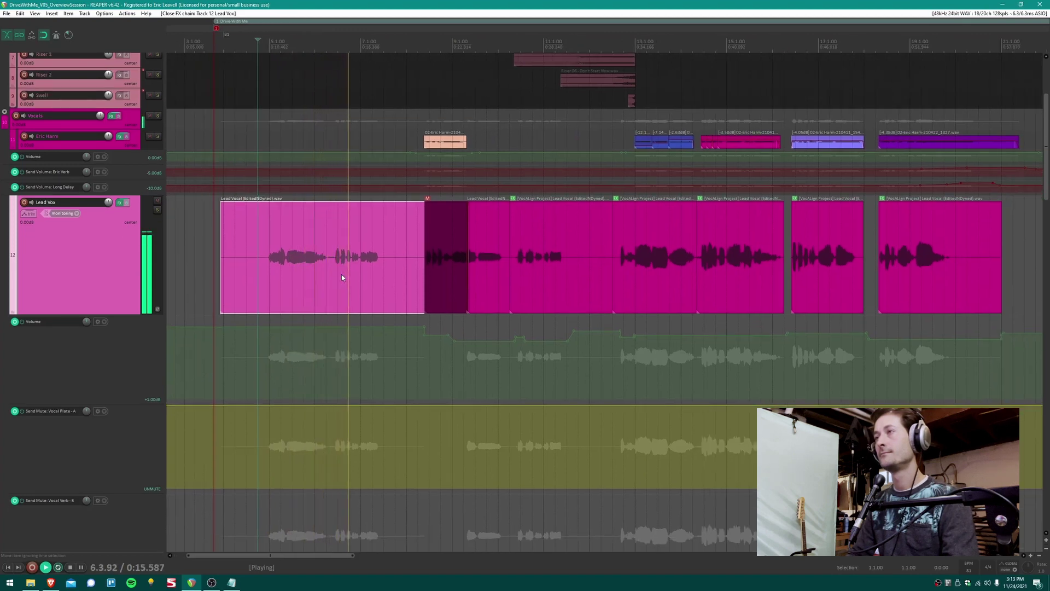
pyautogui.press('space')
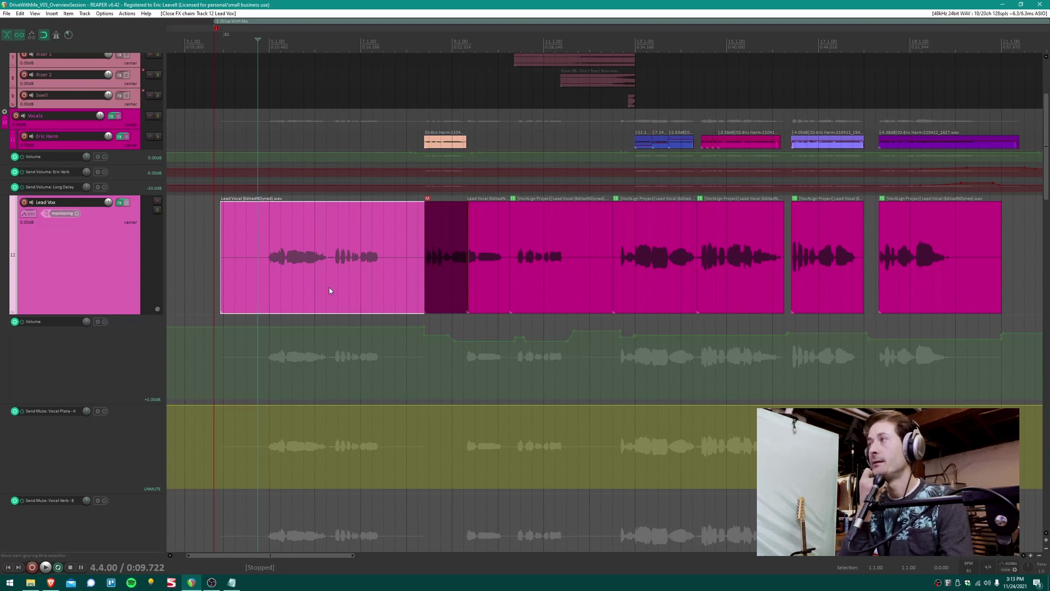
pyautogui.scroll(1, 330, 290)
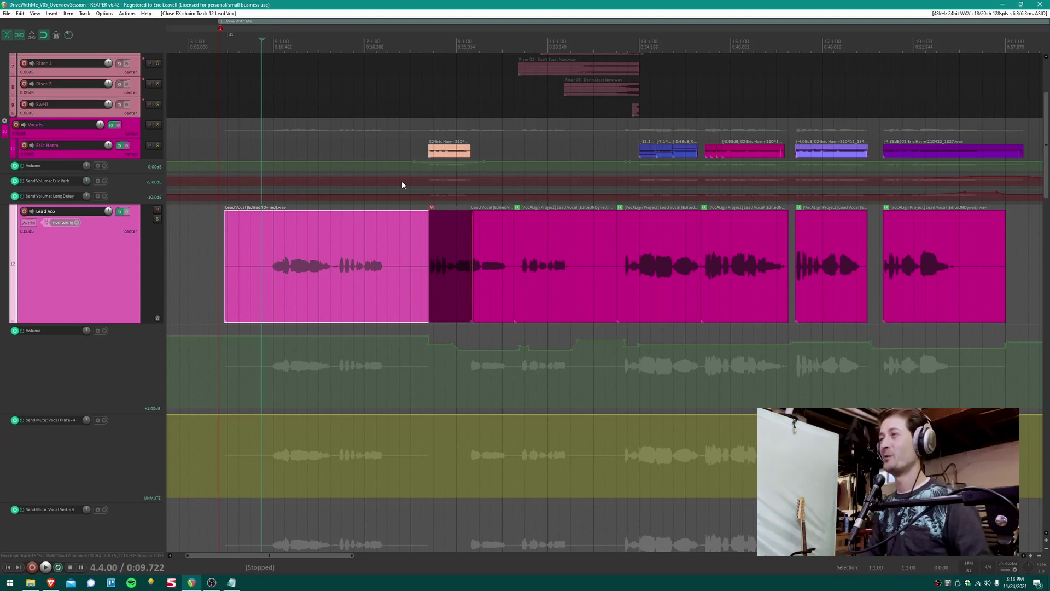
# - Reopen the Lead Vox effect chain, enable Auto-Tune Pro and the first FabFilter Pro-Q 3, and audition them from 4.4.00
pyautogui.click(119, 211)
pyautogui.moveTo(338, 158); pyautogui.dragTo(596, 153)
pyautogui.click(389, 174)
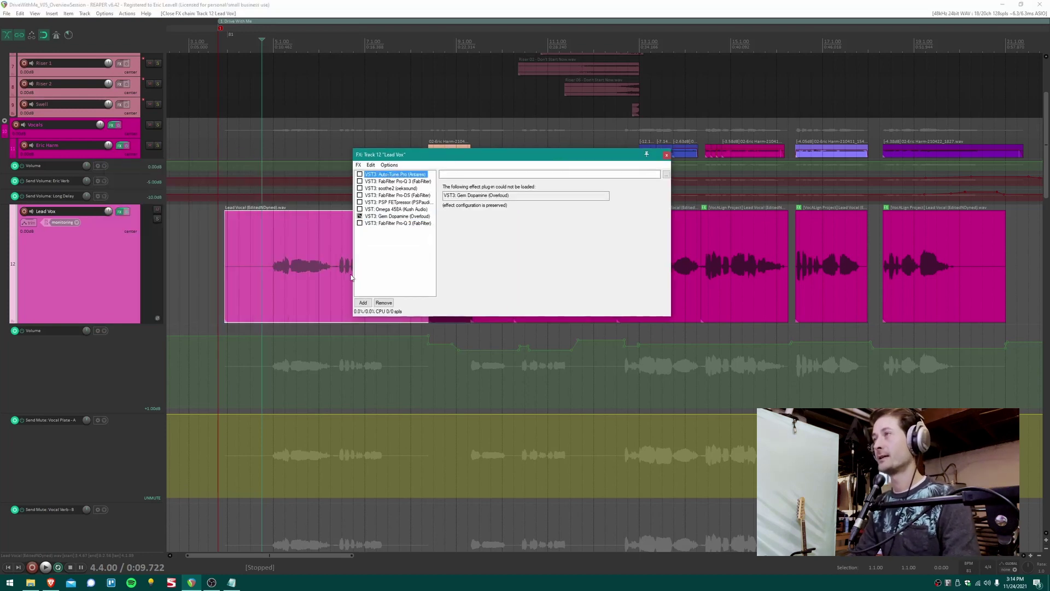
pyautogui.click(360, 173)
pyautogui.click(374, 181)
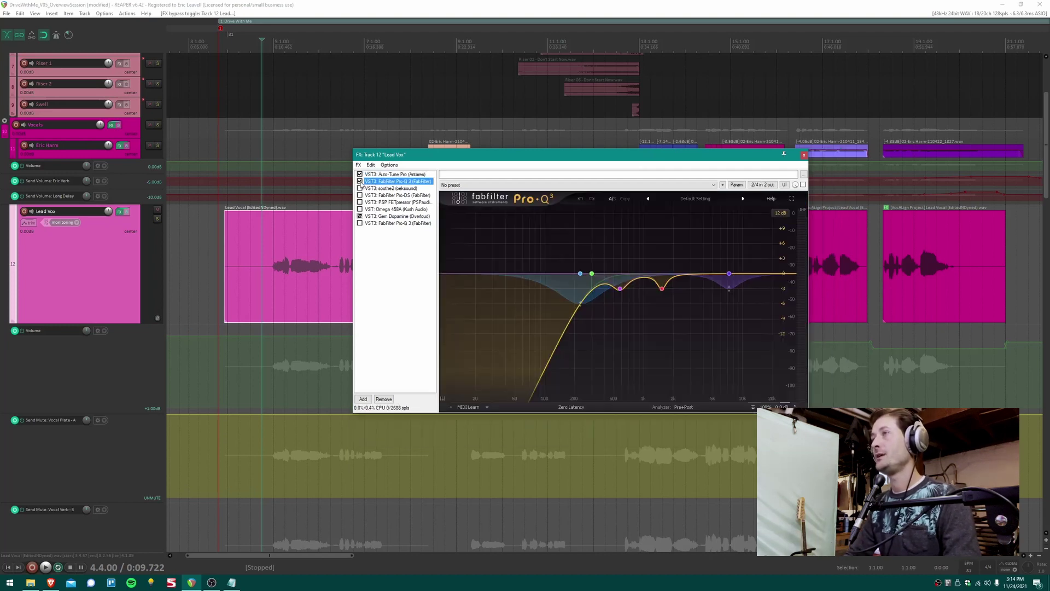
pyautogui.press('space')
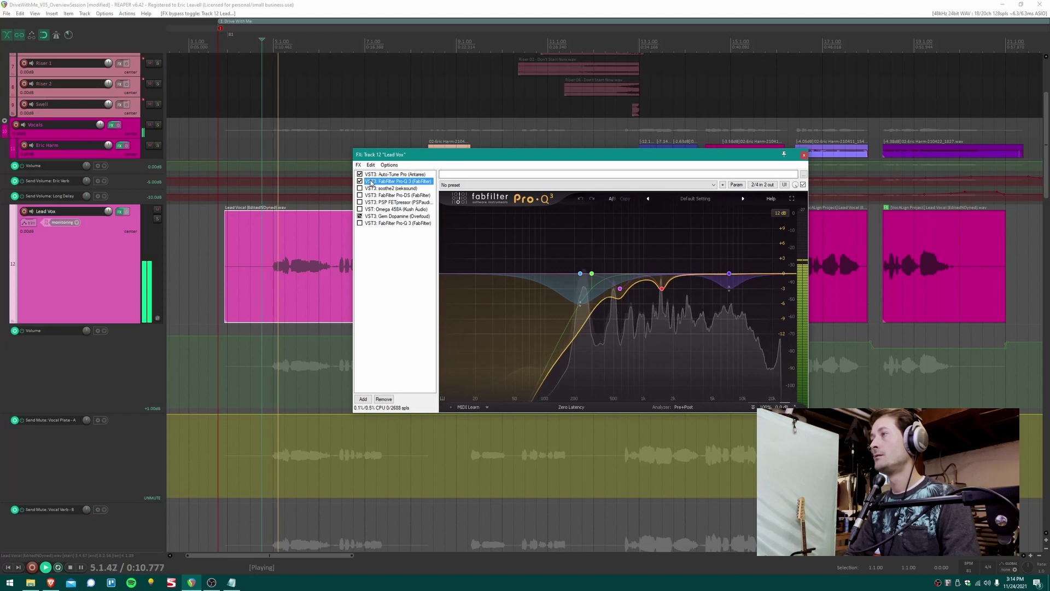
pyautogui.press('space')
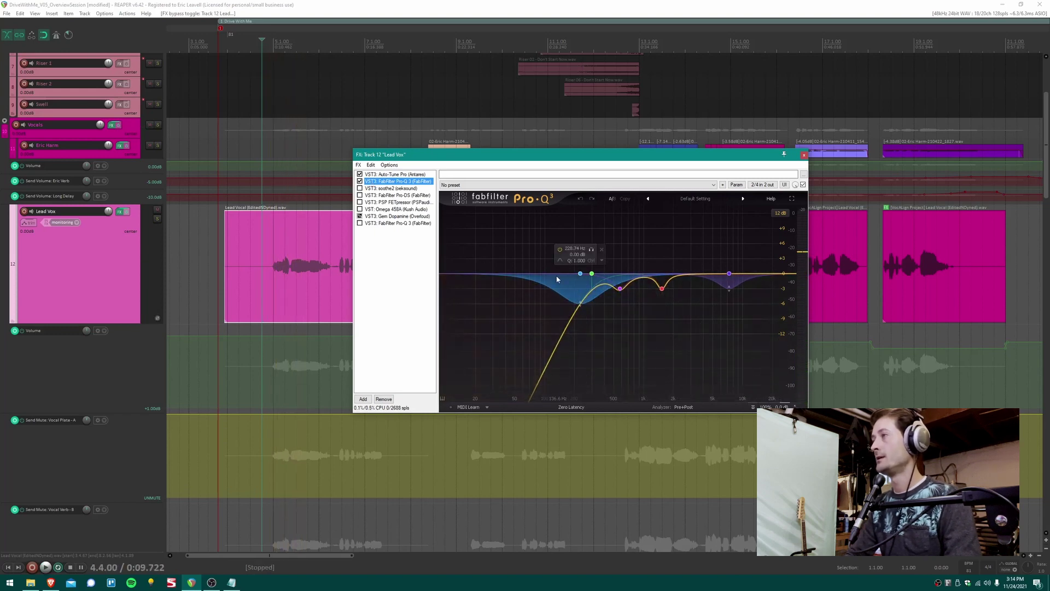
# - Enable soothe2 on Lead Vox and audition the vocal with it from 4.4.00
pyautogui.click(377, 188)
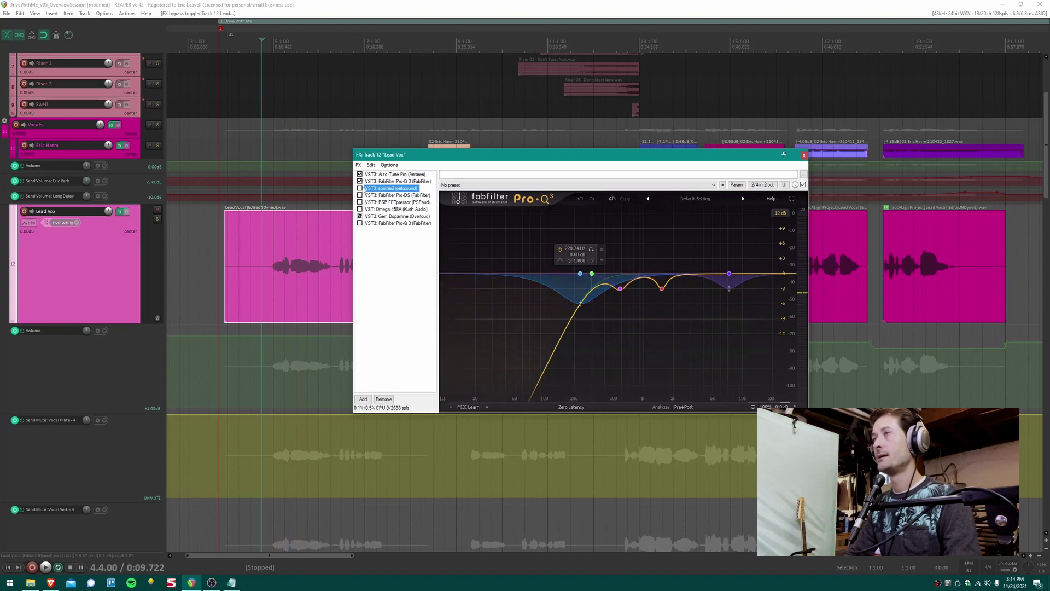
pyautogui.click(360, 188)
pyautogui.press('space')
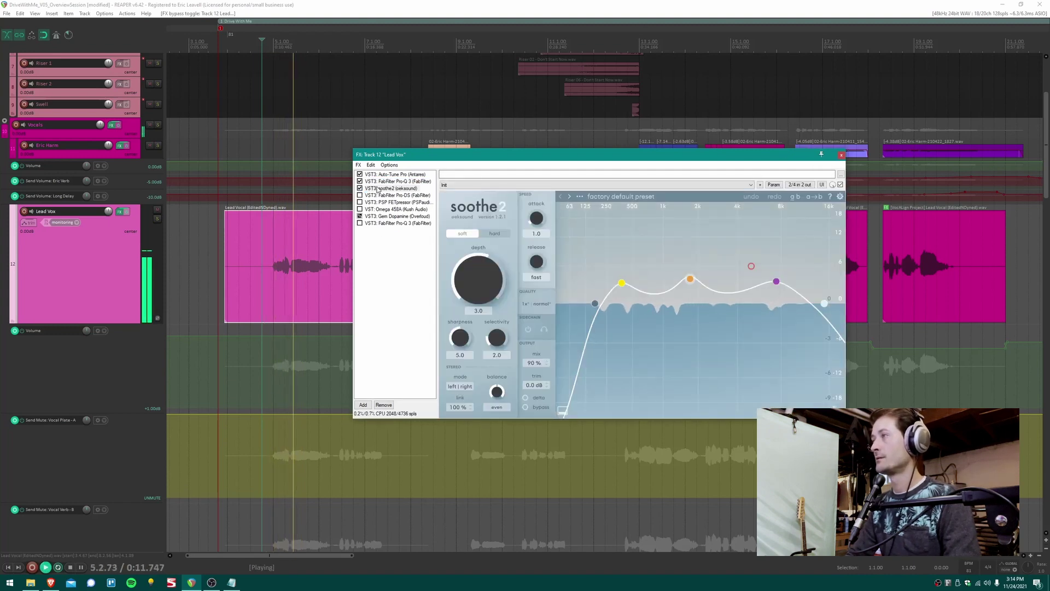
pyautogui.press('space')
# - Enable FabFilter Pro-DS on Lead Vox and start playback from 4.4.00 to hear the de-essing
pyautogui.click(383, 195)
pyautogui.click(359, 196)
pyautogui.press('space')
pyautogui.click(230, 242)
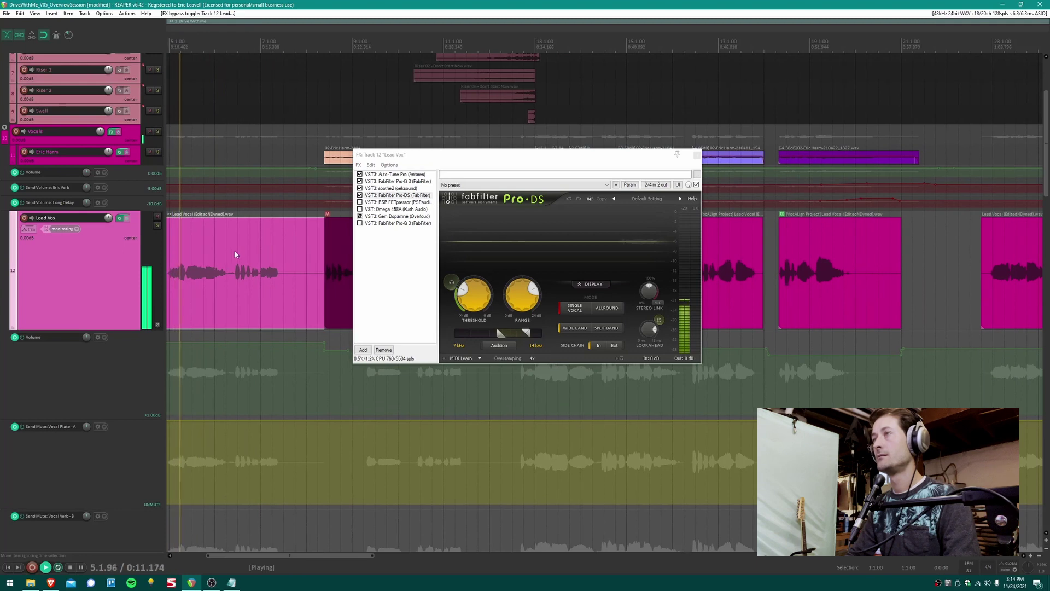
# - Enable PSP FETpressor, Omega 458A and the last FabFilter Pro-Q 3 on Lead Vox while the vocal plays
pyautogui.click(369, 203)
pyautogui.click(359, 201)
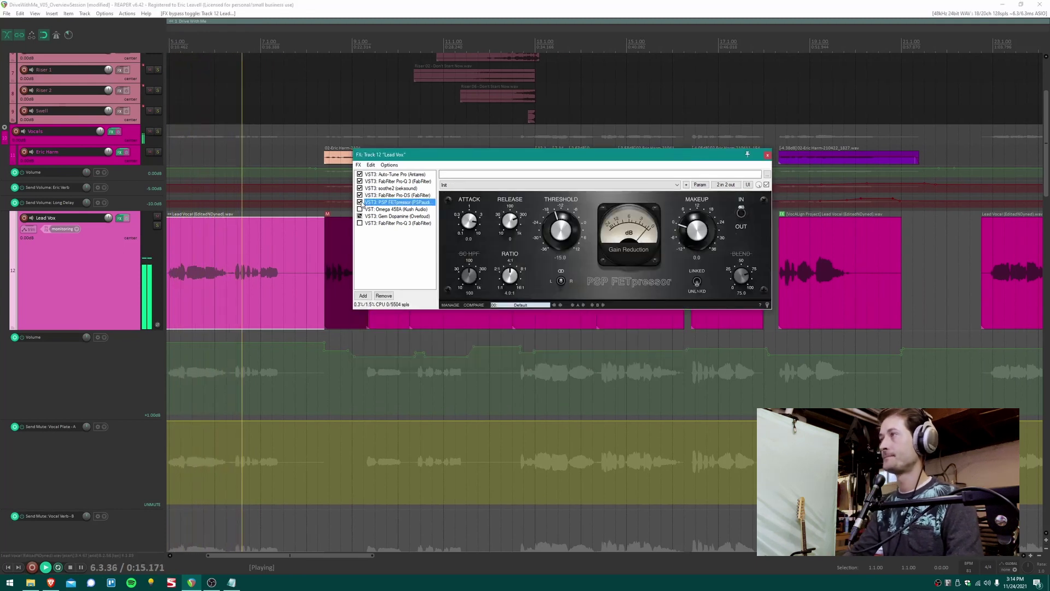
pyautogui.click(360, 209)
pyautogui.click(371, 209)
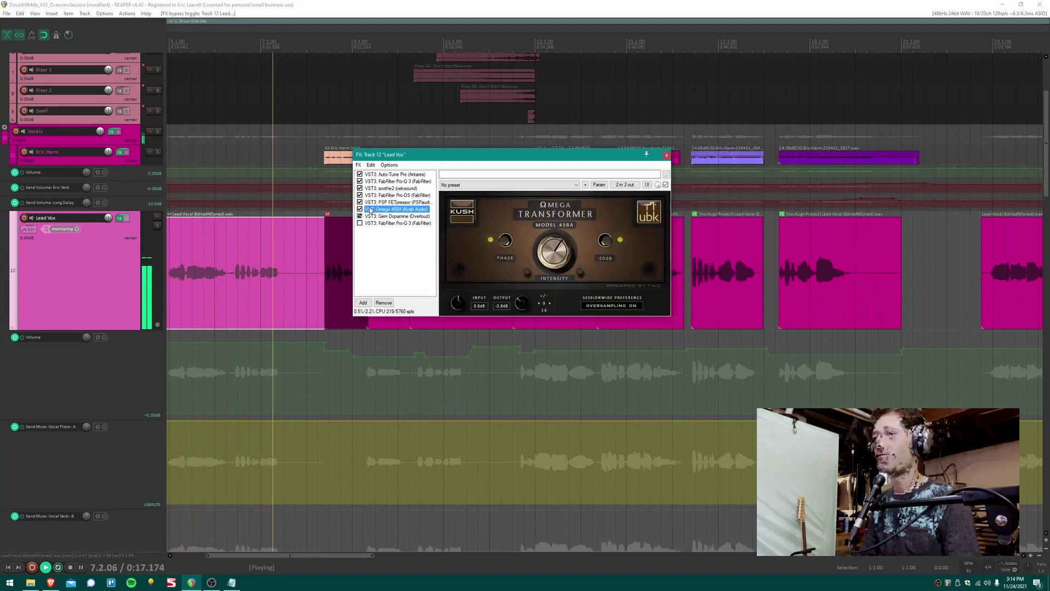
pyautogui.click(366, 223)
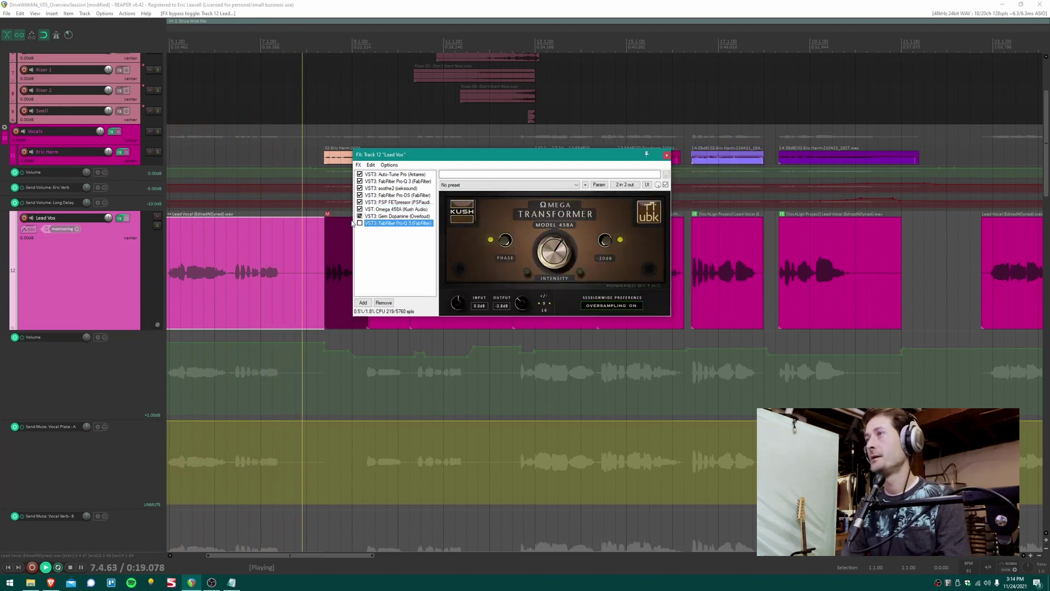
pyautogui.click(359, 223)
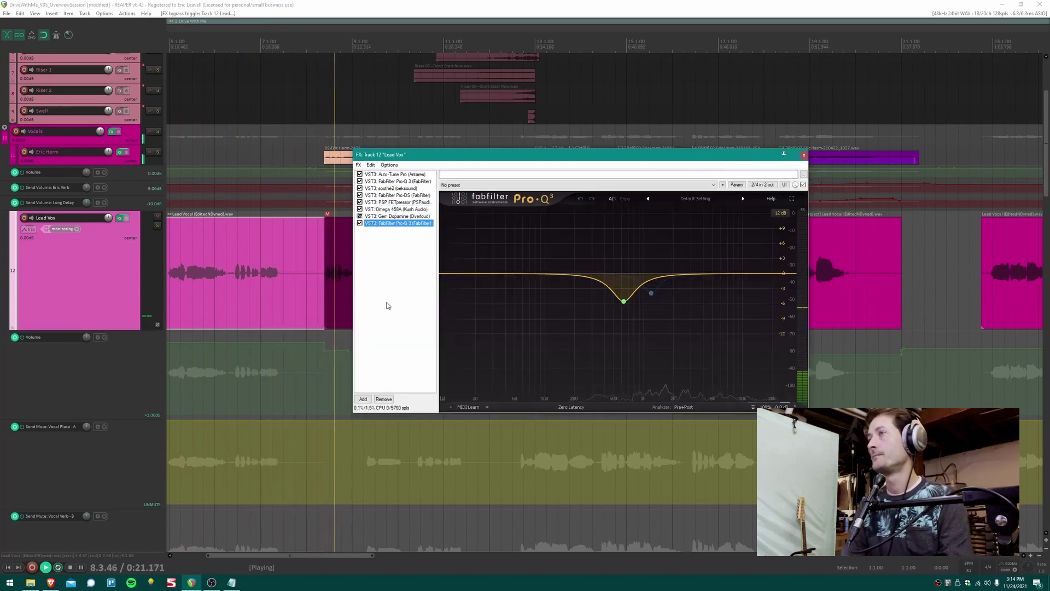
# - Mute the harmony vocal above Lead Vox, audition the processed lead from 6.2.00, and close its effect chain
pyautogui.click(149, 152)
pyautogui.press('space')
pyautogui.click(149, 152)
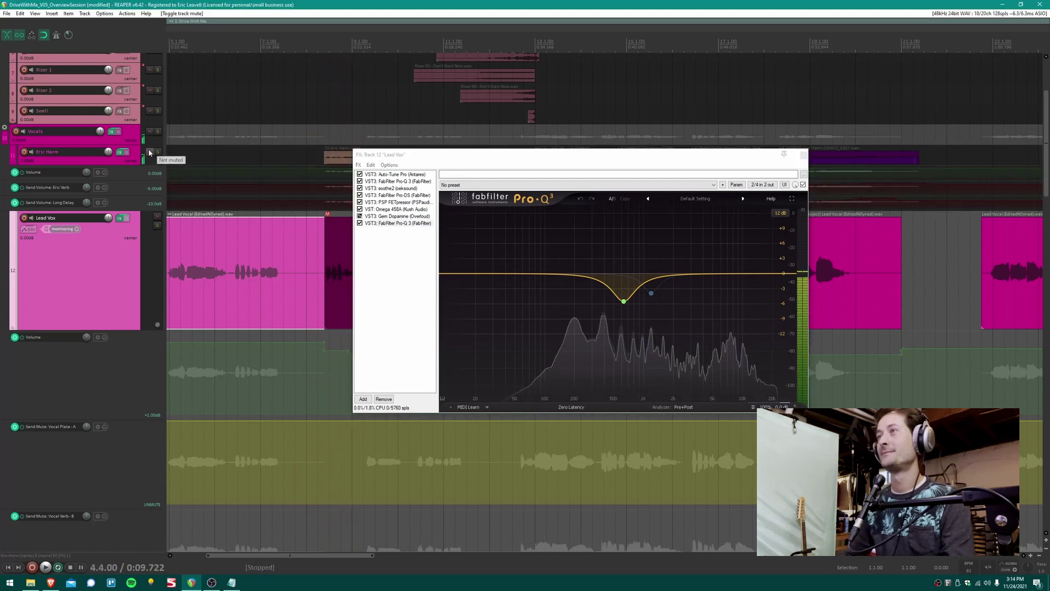
pyautogui.click(230, 278)
pyautogui.press('space')
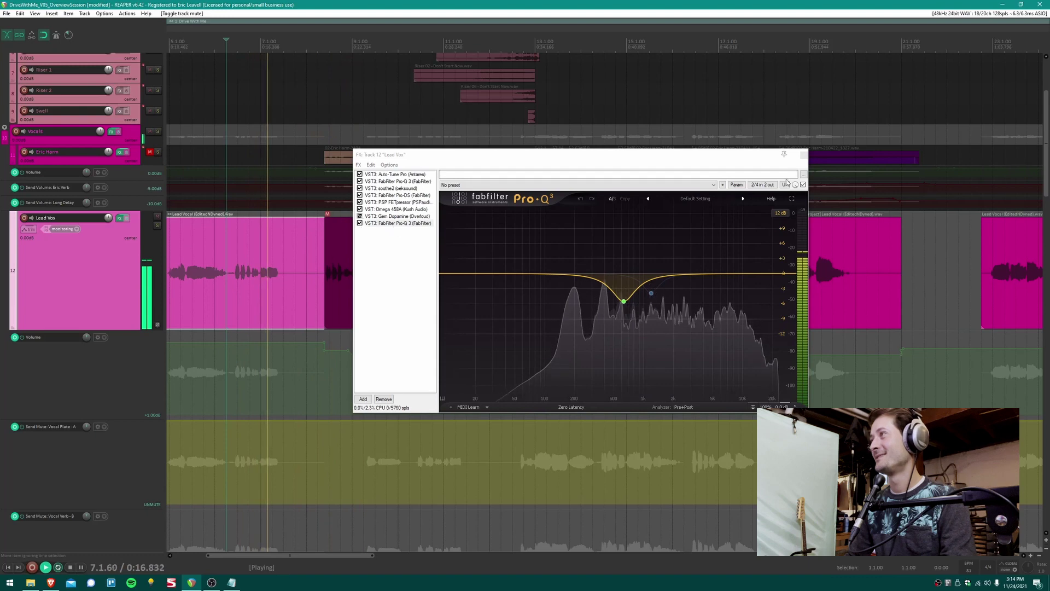
pyautogui.press('space')
pyautogui.click(803, 155)
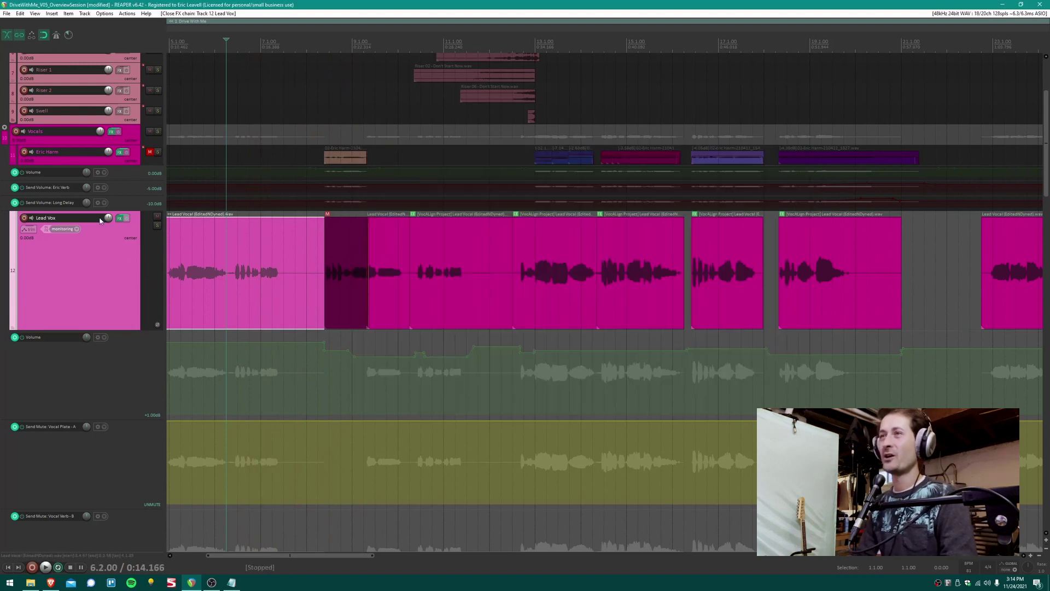
# - Open the PSP FETpressor in Lead Vox's effect chain and audition the lead vocal from 5.1.00
pyautogui.click(118, 221)
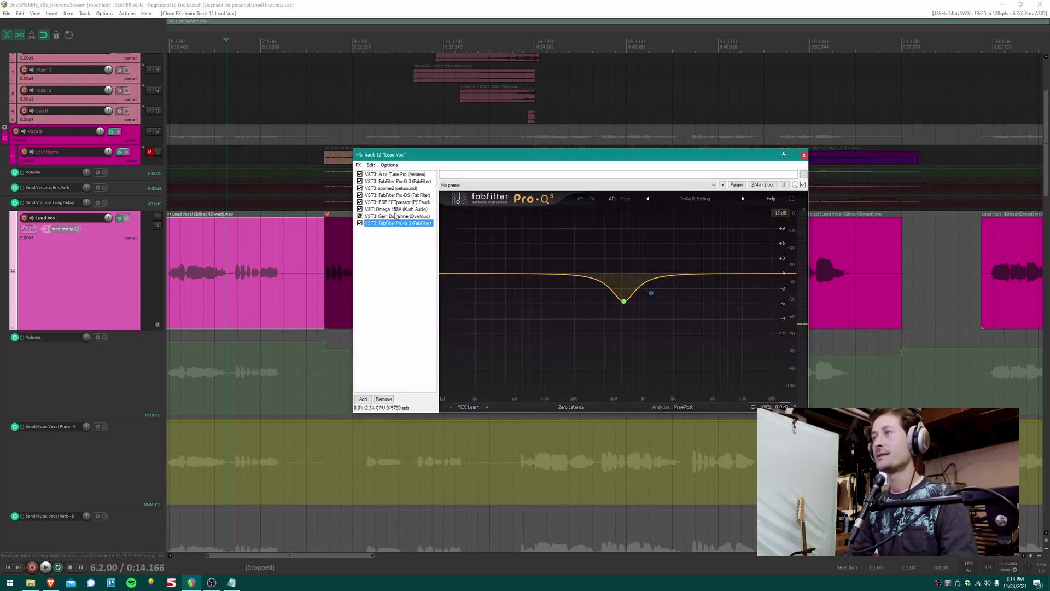
pyautogui.click(396, 202)
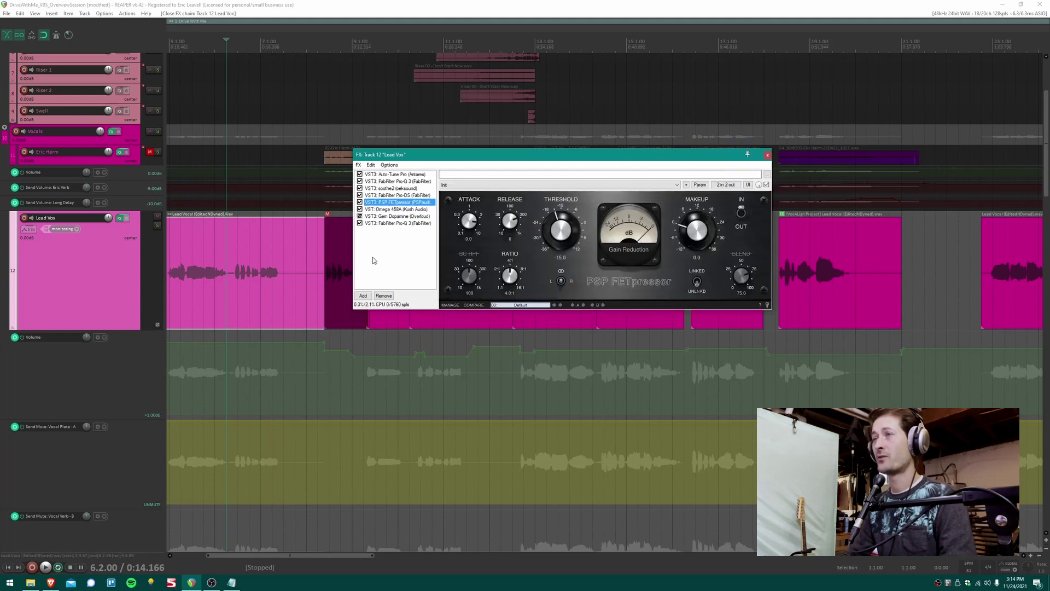
pyautogui.click(339, 270)
pyautogui.press('space')
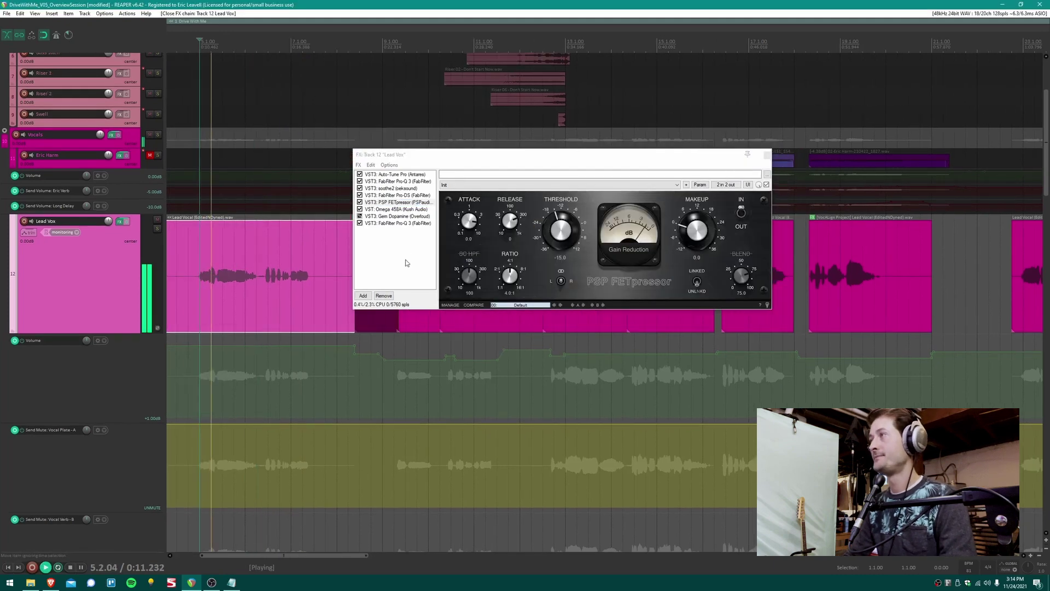
pyautogui.press('space')
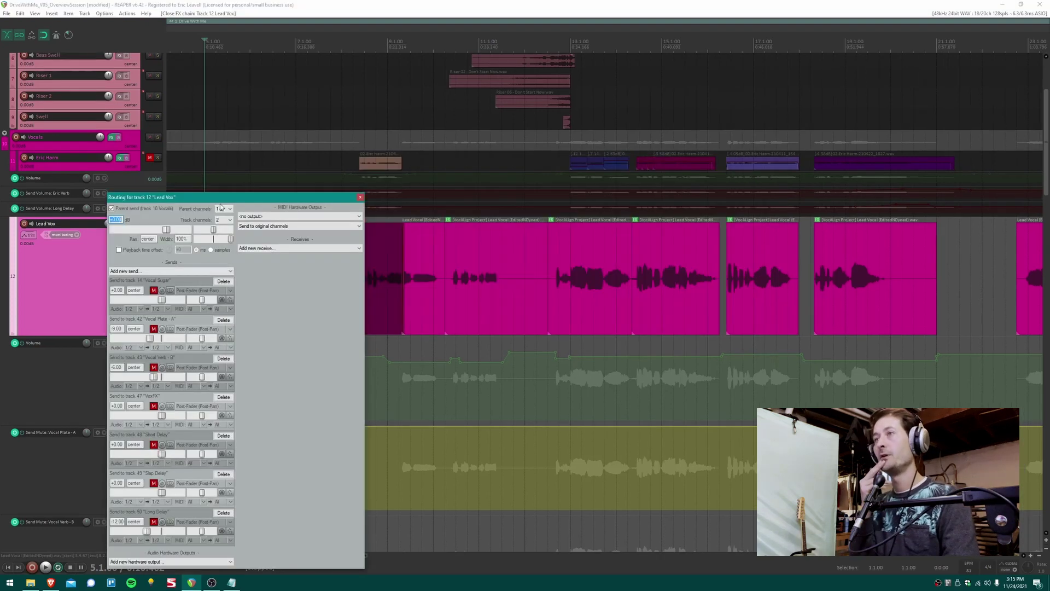
# - Unmute all of Lead Vox's sends, including Vocal Sugar, Vocal Plate, VoxFX and the delays, and close its routing window
pyautogui.moveTo(245, 199); pyautogui.dragTo(408, 167)
pyautogui.click(317, 259)
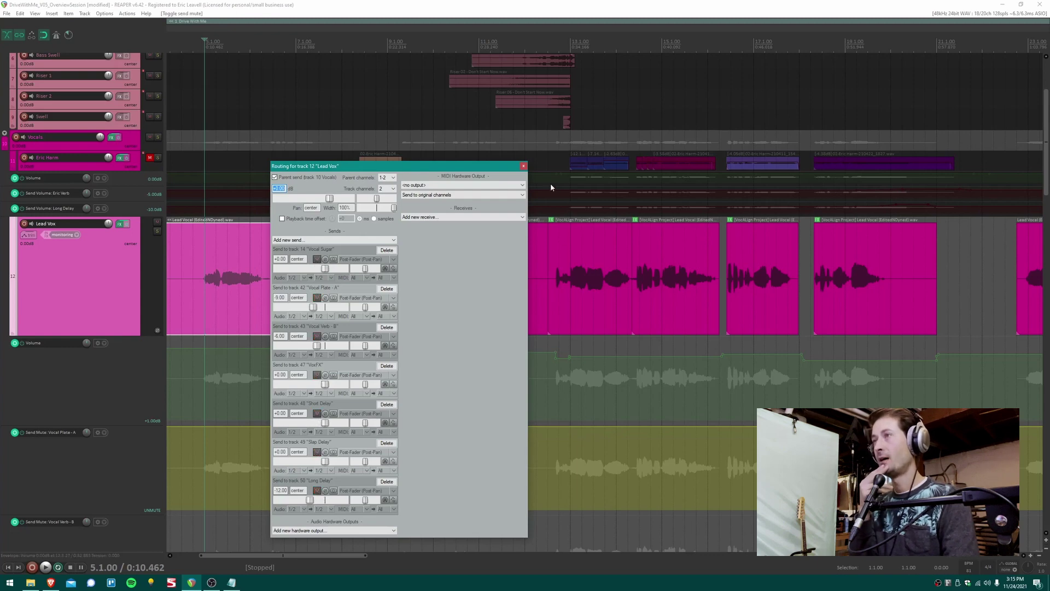
pyautogui.click(523, 165)
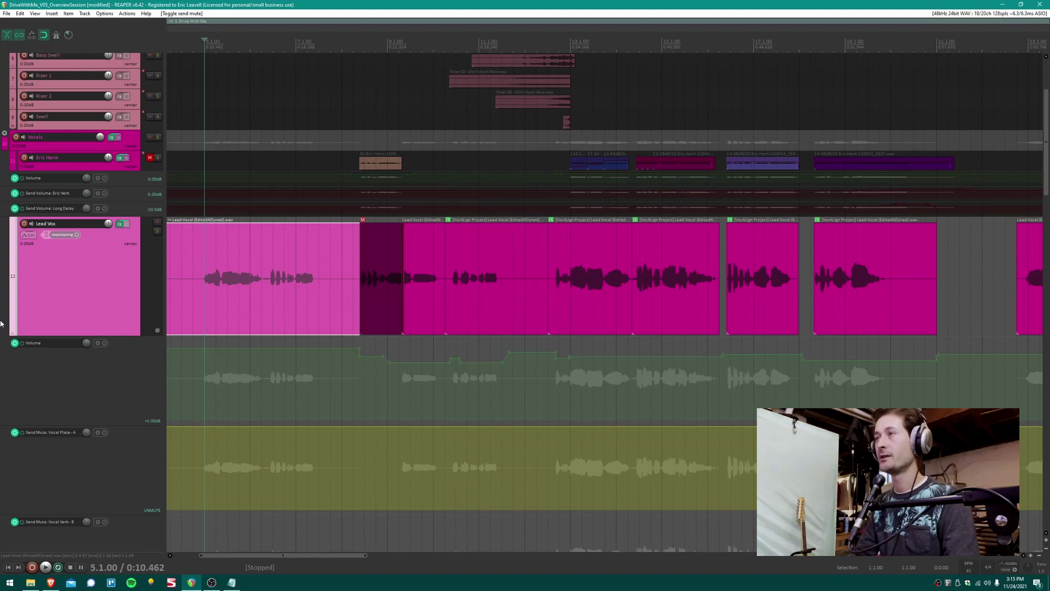
# - View the Sugar plug-in on the Vocal Sugar track and close its effect window
pyautogui.scroll(-5, 0, 322)
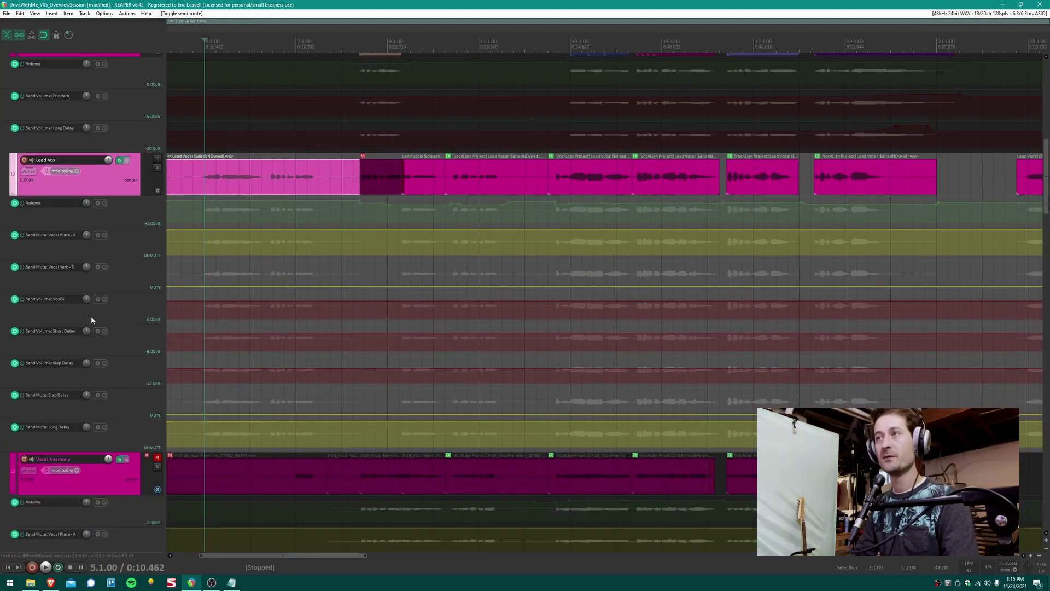
pyautogui.scroll(-6, 97, 322)
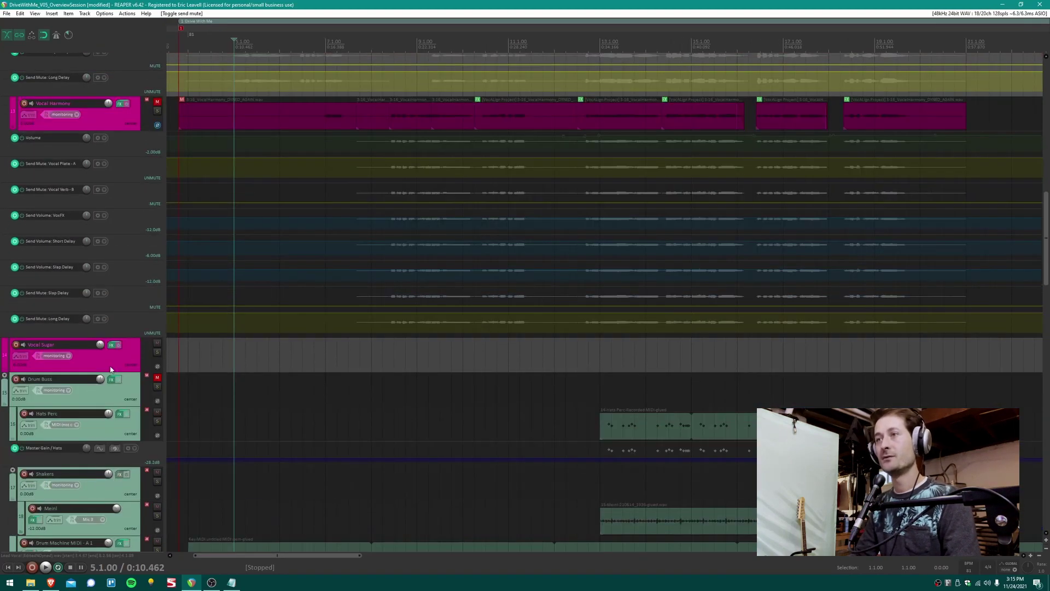
pyautogui.click(111, 346)
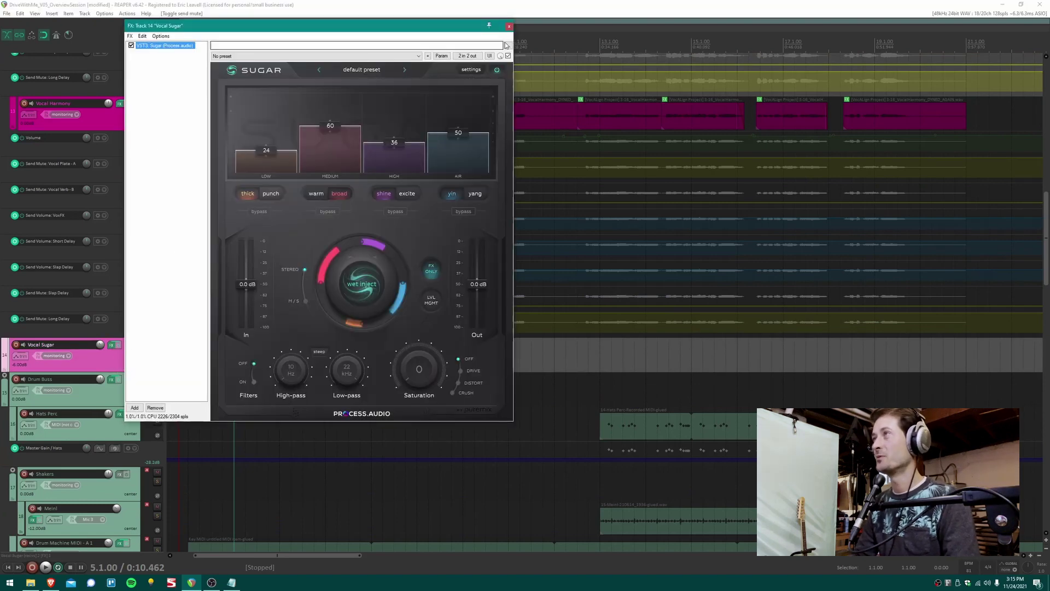
pyautogui.click(111, 346)
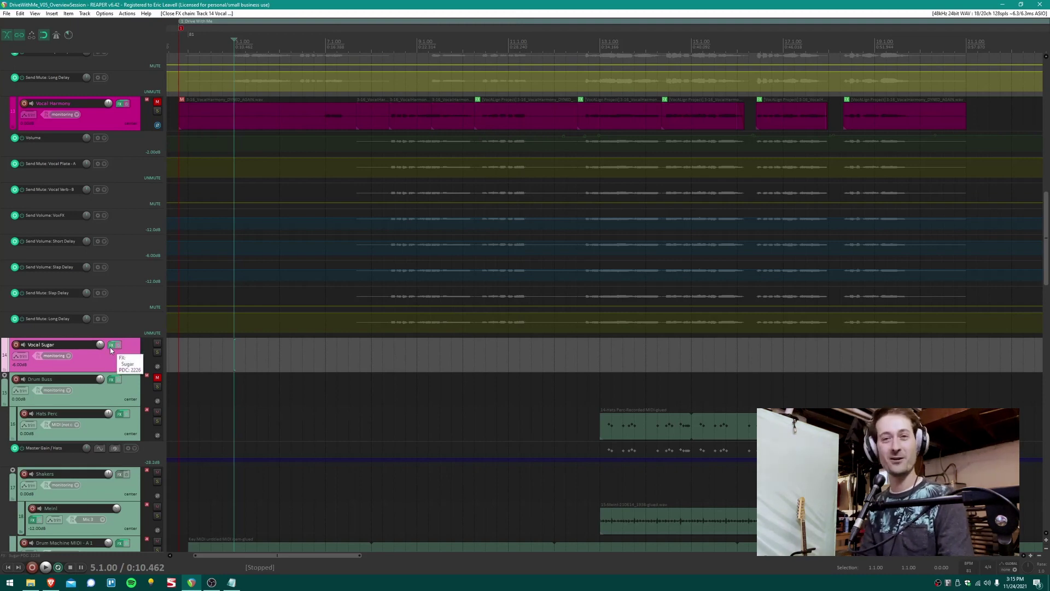
# - Reopen Sugar on the Vocal Sugar track, solo that track and audition it from 5.1.00
pyautogui.click(111, 348)
pyautogui.moveTo(306, 26); pyautogui.dragTo(397, 40)
pyautogui.click(157, 352)
pyautogui.press('space')
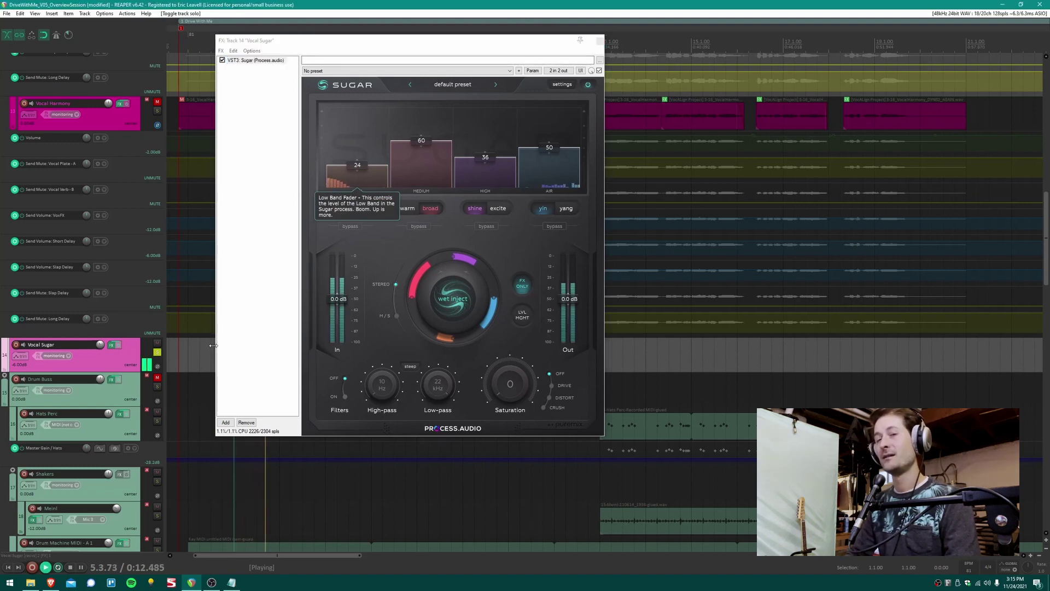
pyautogui.moveTo(356, 40); pyautogui.dragTo(589, 63)
pyautogui.scroll(5, 251, 243)
pyautogui.press('space')
# - Place the play position at 10.2.00 on Lead Vox and play the vocal with Vocal Sugar active
pyautogui.scroll(1, 251, 243)
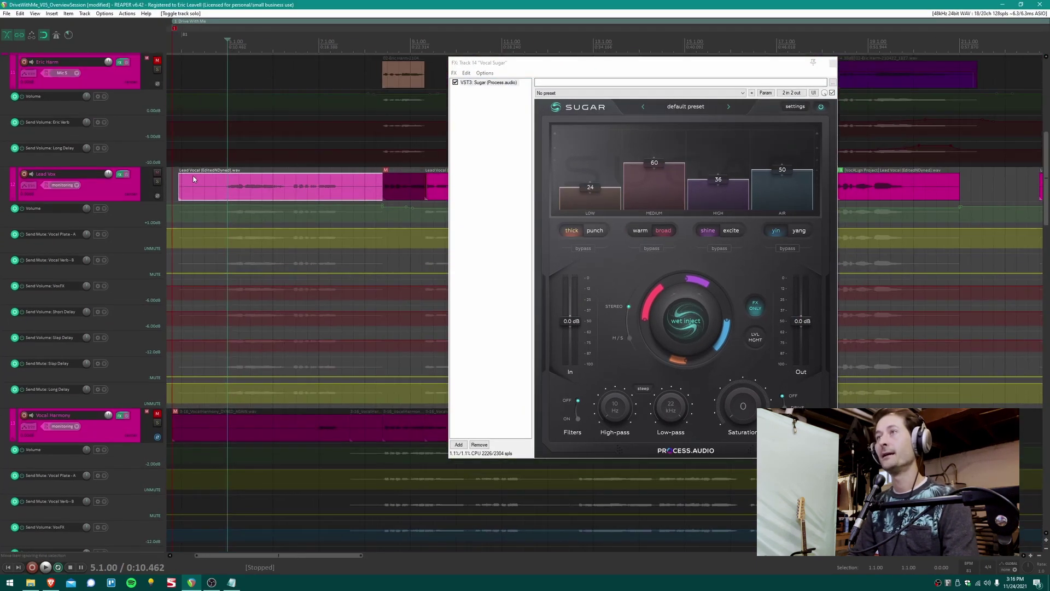
pyautogui.hscroll(3, 255, 182)
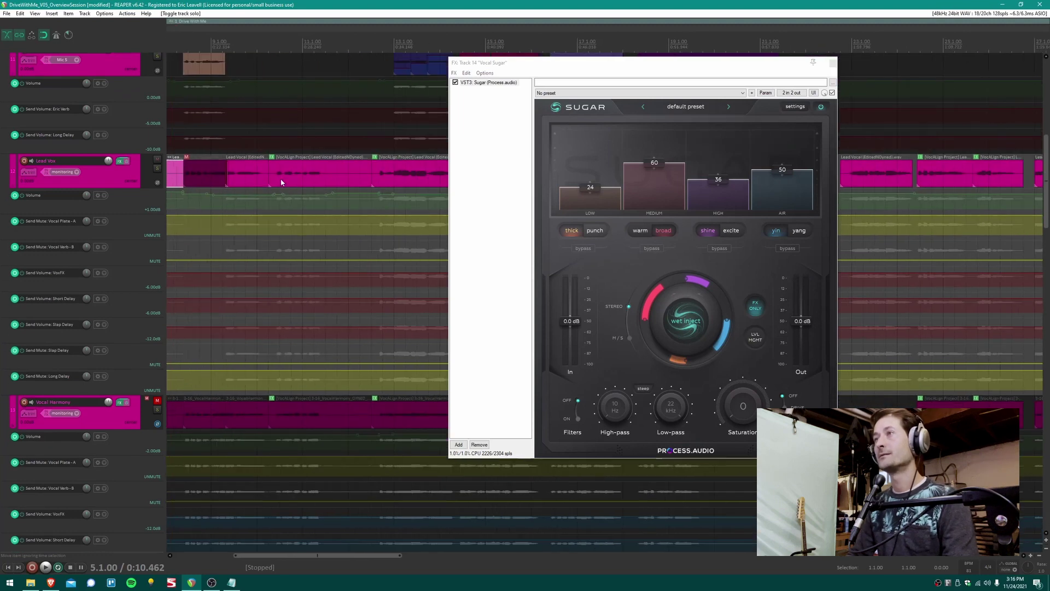
pyautogui.click(273, 173)
pyautogui.press('space')
pyautogui.press('space')
pyautogui.press('space')
# - Compare the vocal from 10.2.00 with the Vocal Sugar track muted and unmuted
pyautogui.scroll(-9, 216, 293)
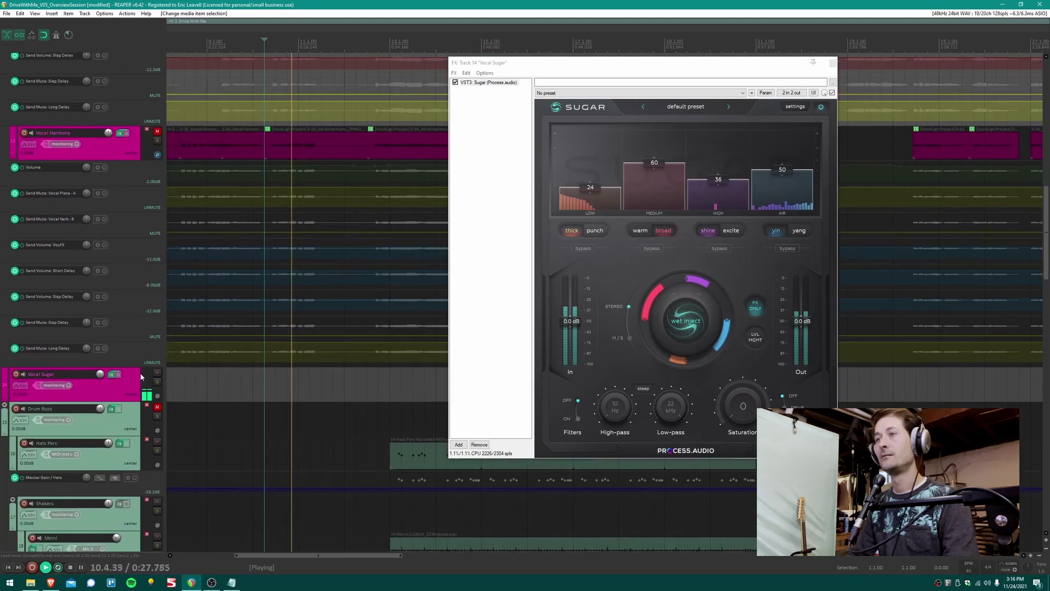
pyautogui.click(156, 373)
pyautogui.press('space')
pyautogui.press('space')
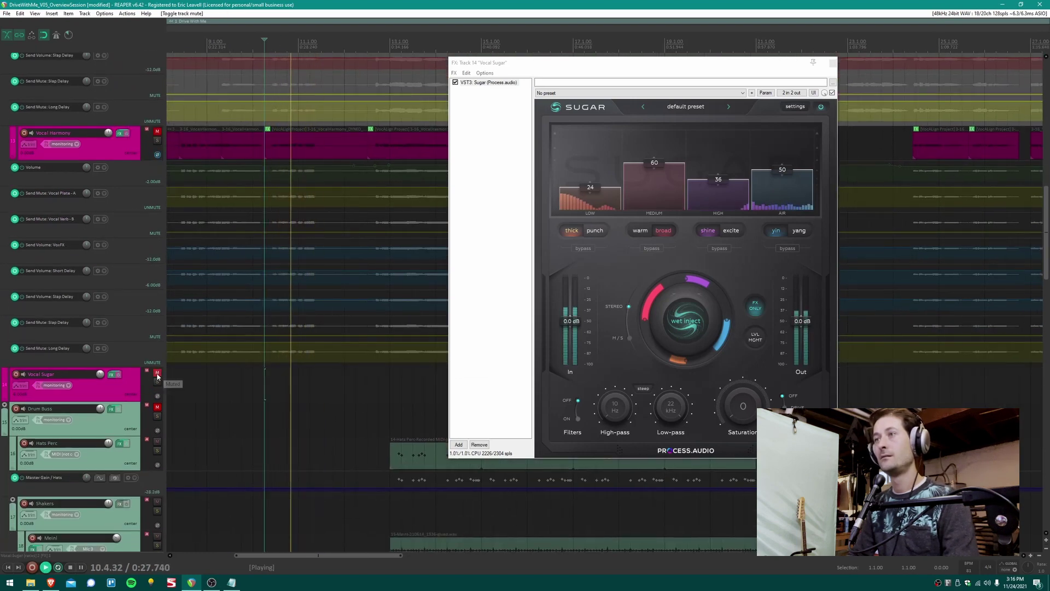
pyautogui.click(157, 374)
pyautogui.press('space')
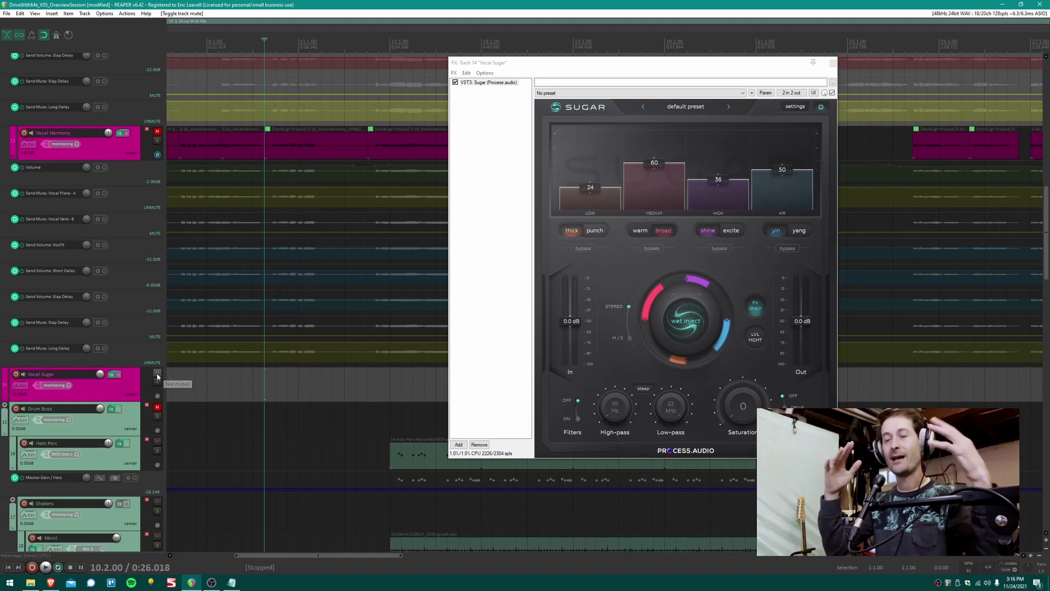
# - Close the Sugar window and unmute the Vocal Harmony track
pyautogui.click(832, 71)
pyautogui.scroll(3, 531, 234)
pyautogui.hscroll(-3, 530, 235)
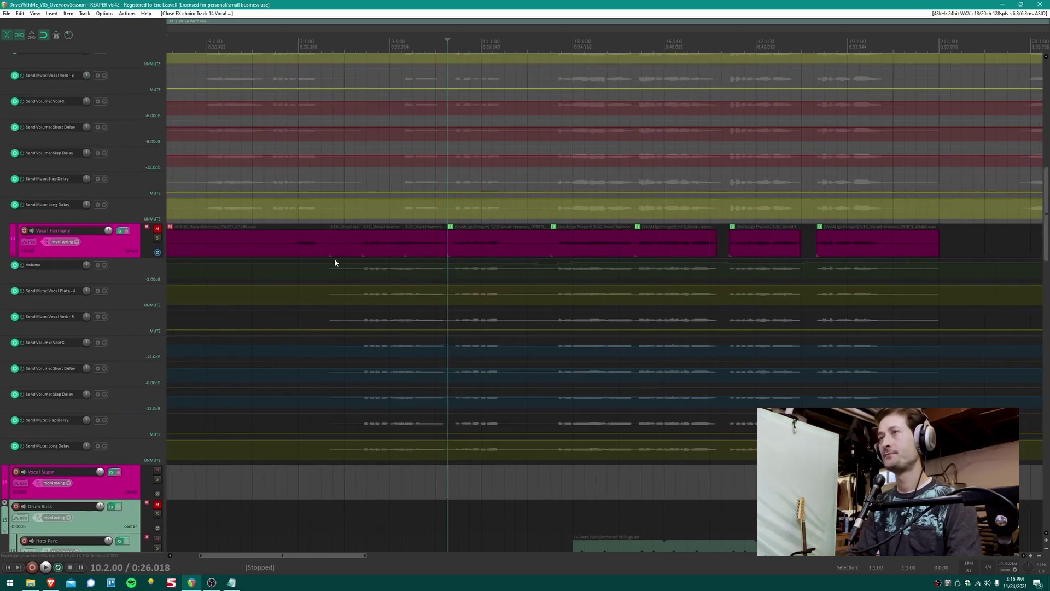
pyautogui.press('F5')
pyautogui.scroll(-3, 350, 265)
pyautogui.hscroll(-2, 344, 264)
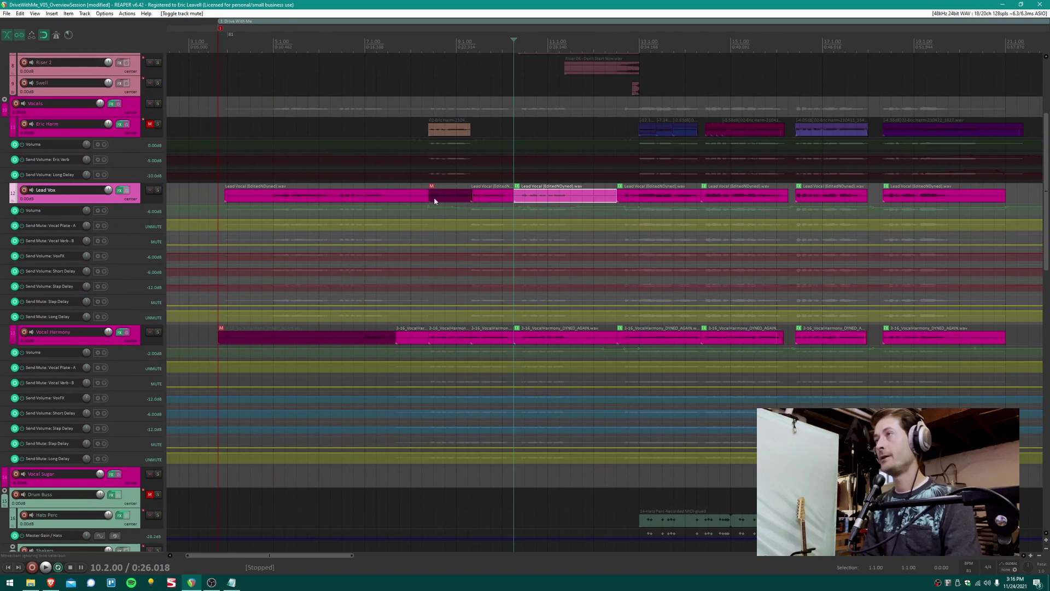
# - Compare the Vocal Harmony clip near bar 9 with the muted Lead Vox clip, and select the first Lead Vox clip at 5.1.00
pyautogui.click(452, 338)
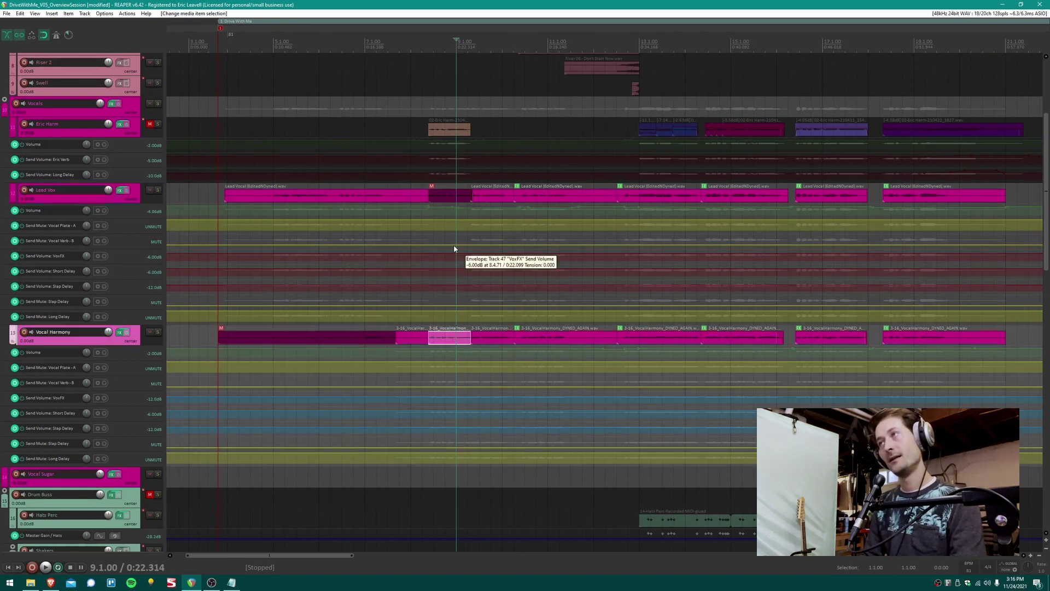
pyautogui.click(451, 200)
pyautogui.click(452, 341)
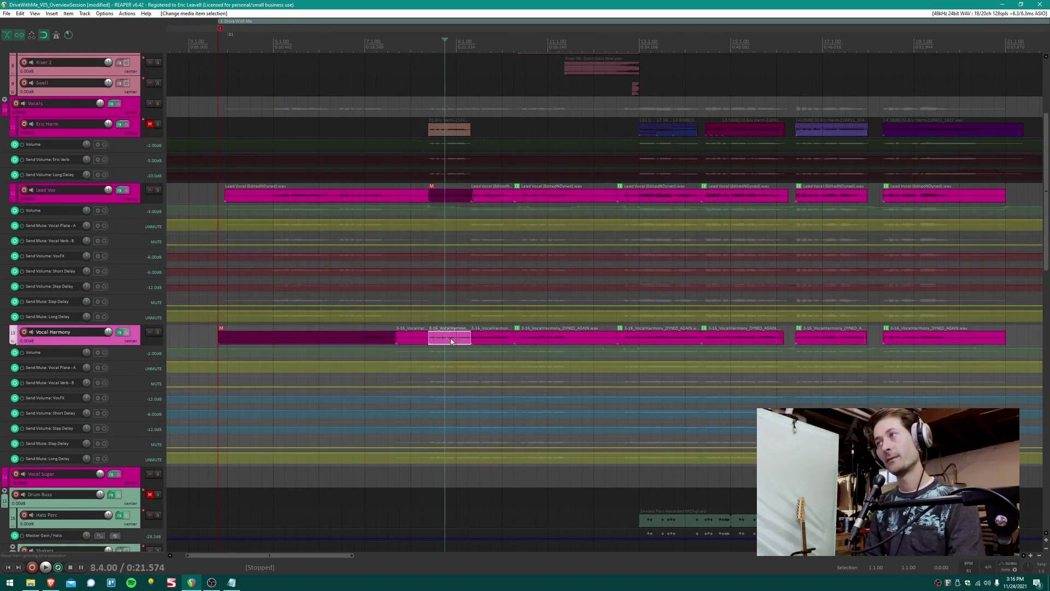
pyautogui.click(269, 198)
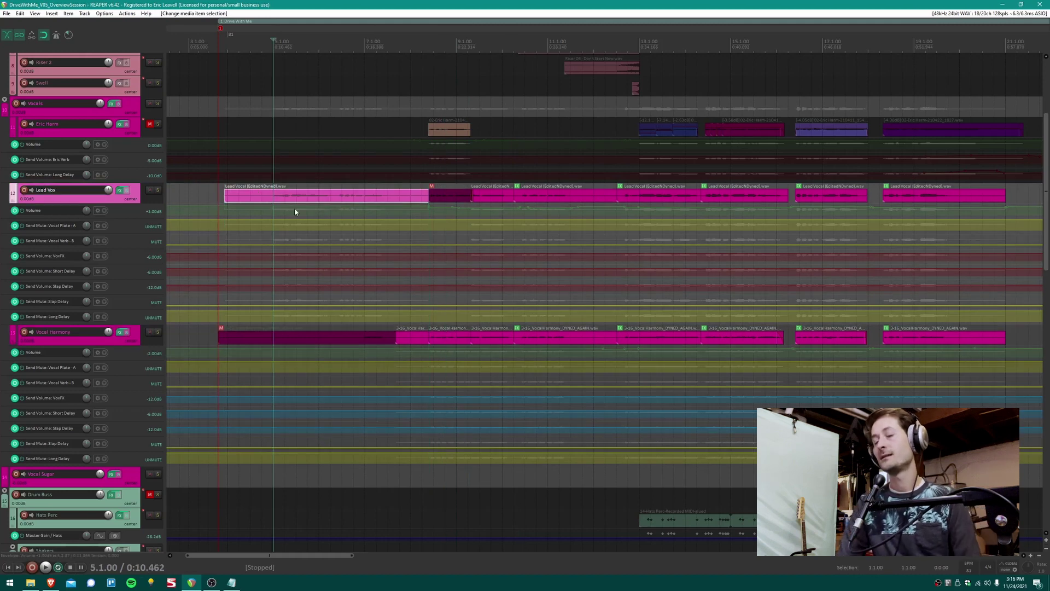
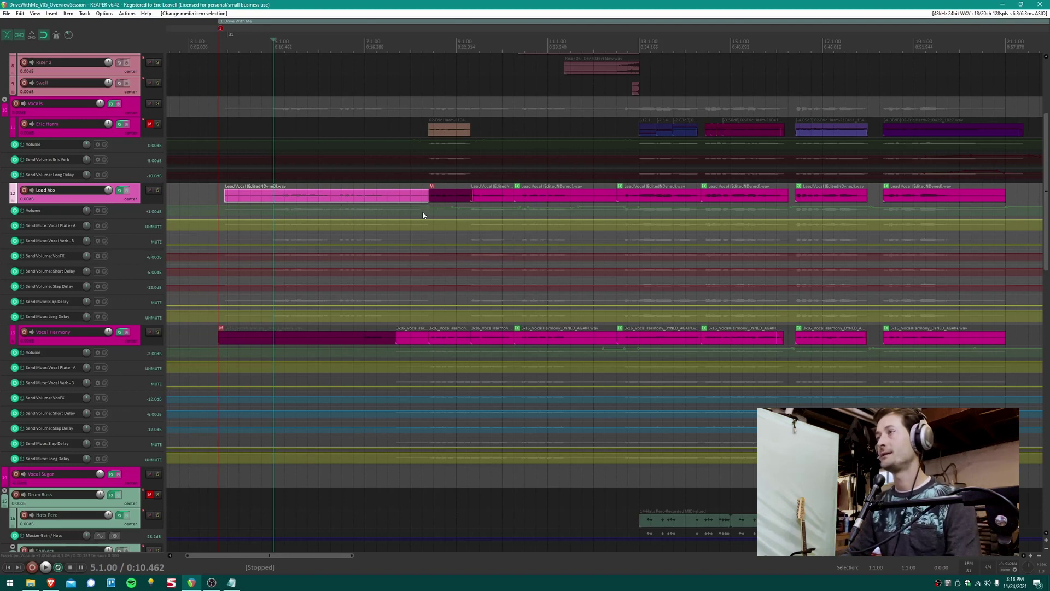
# - Audition the lead and harmony vocals together from 8.1.00
pyautogui.click(411, 177)
pyautogui.press('space')
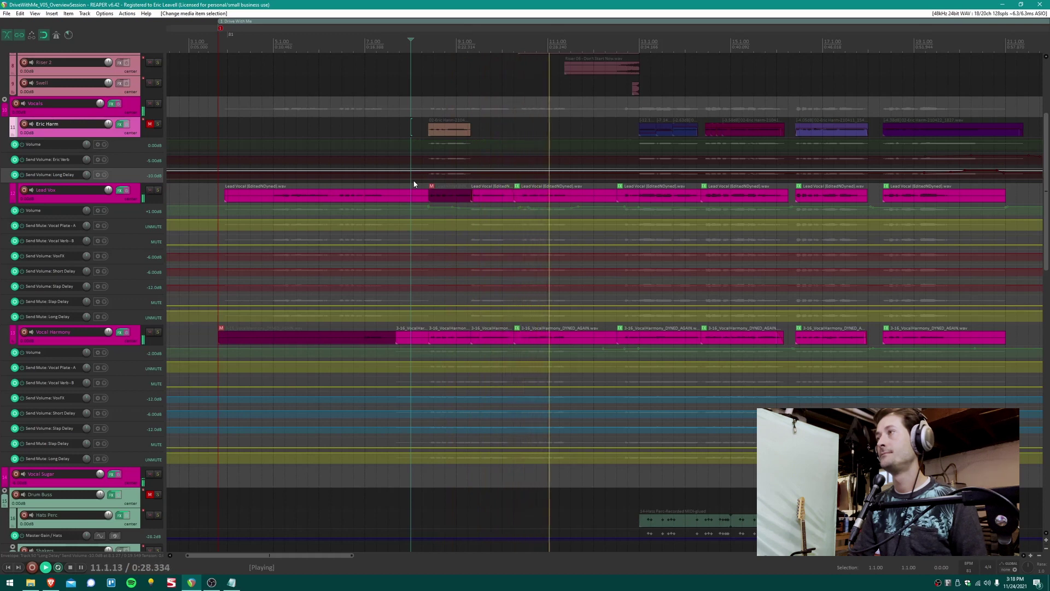
pyautogui.press('space')
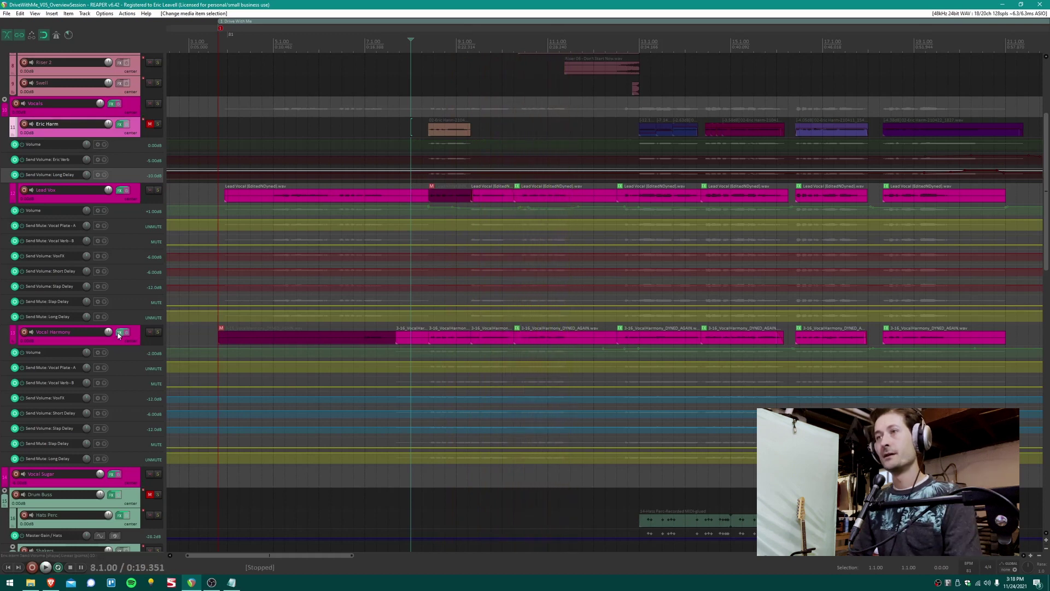
# - Examine Vocal Harmony's effect chain, including the Gem Comp LA entry, and close it
pyautogui.click(119, 332)
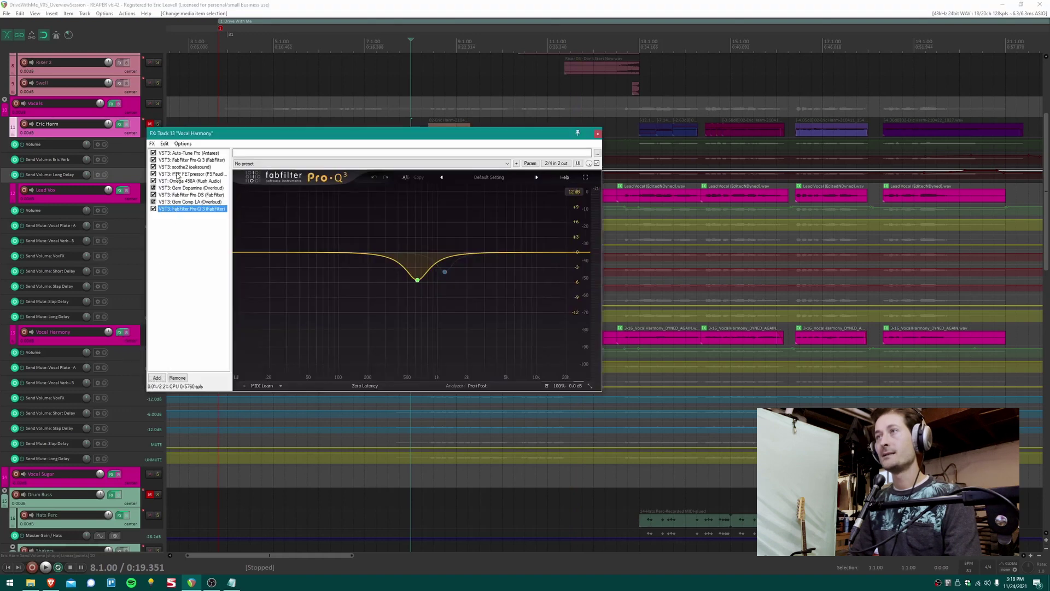
pyautogui.click(203, 202)
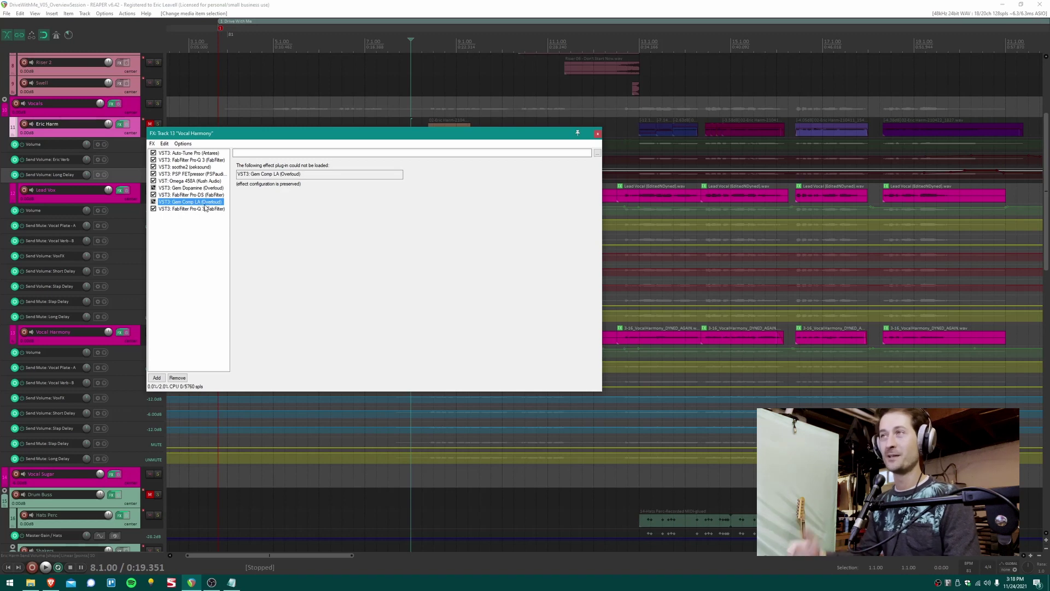
pyautogui.click(598, 135)
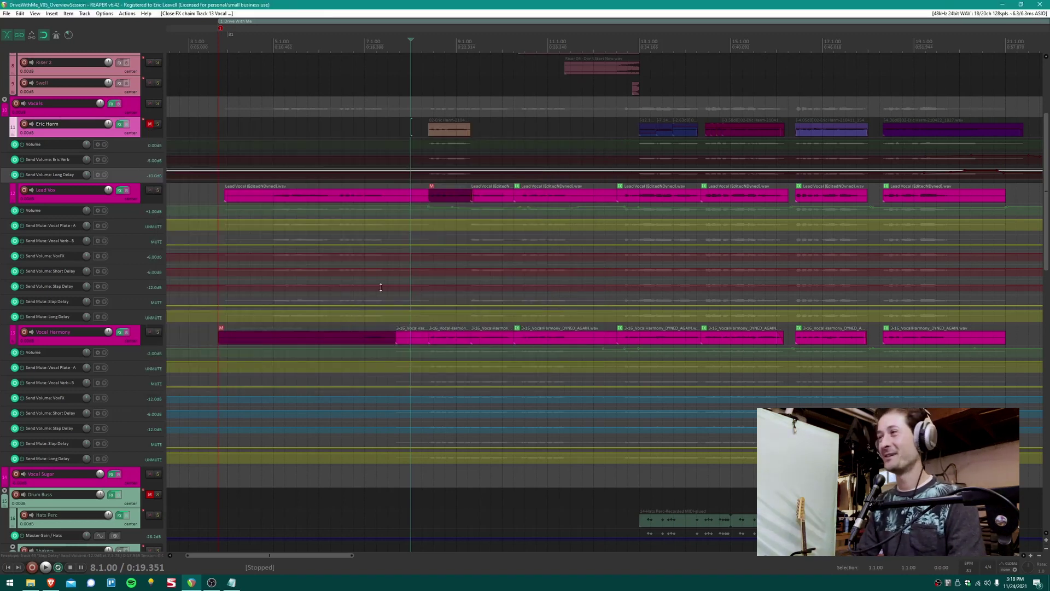
# - Audition the Lead Vox and Vocal Harmony tracks together from the clip at 12.3.00 through bar 19
pyautogui.hscroll(3, 388, 288)
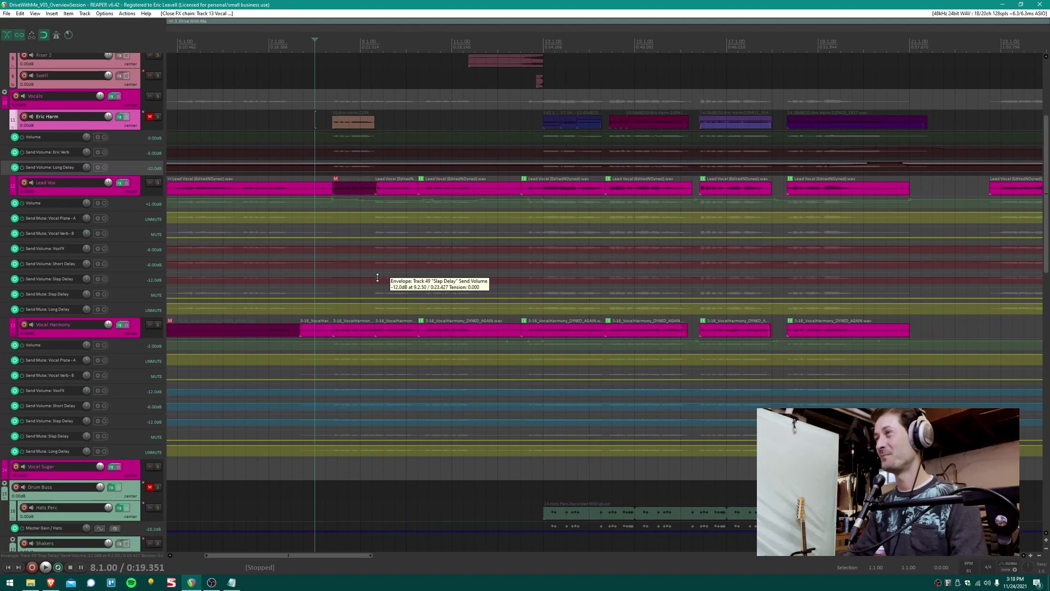
pyautogui.hscroll(1, 492, 194)
pyautogui.click(484, 188)
pyautogui.hscroll(2, 484, 188)
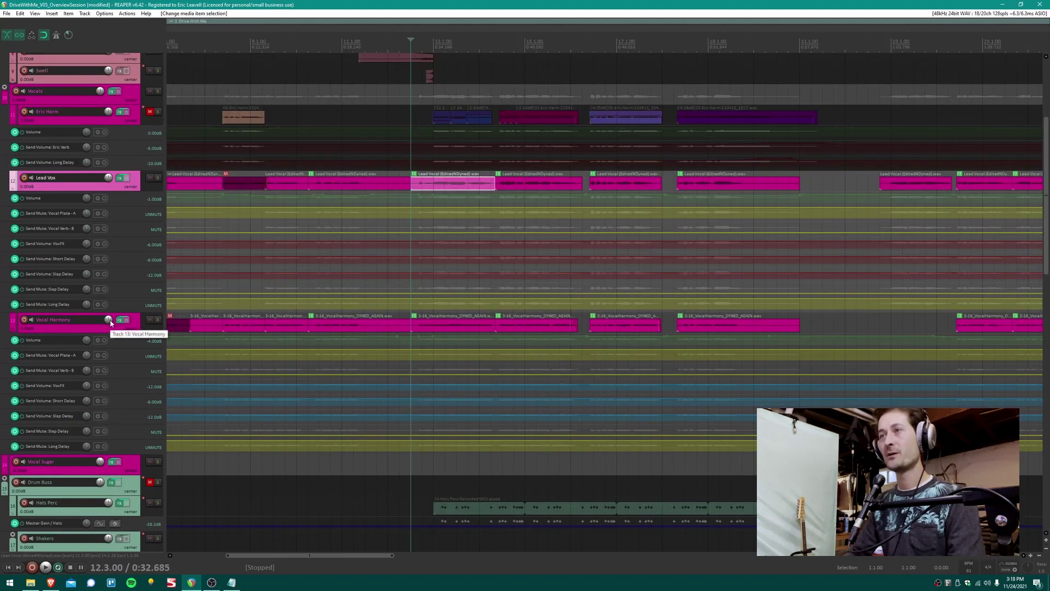
pyautogui.click(126, 320)
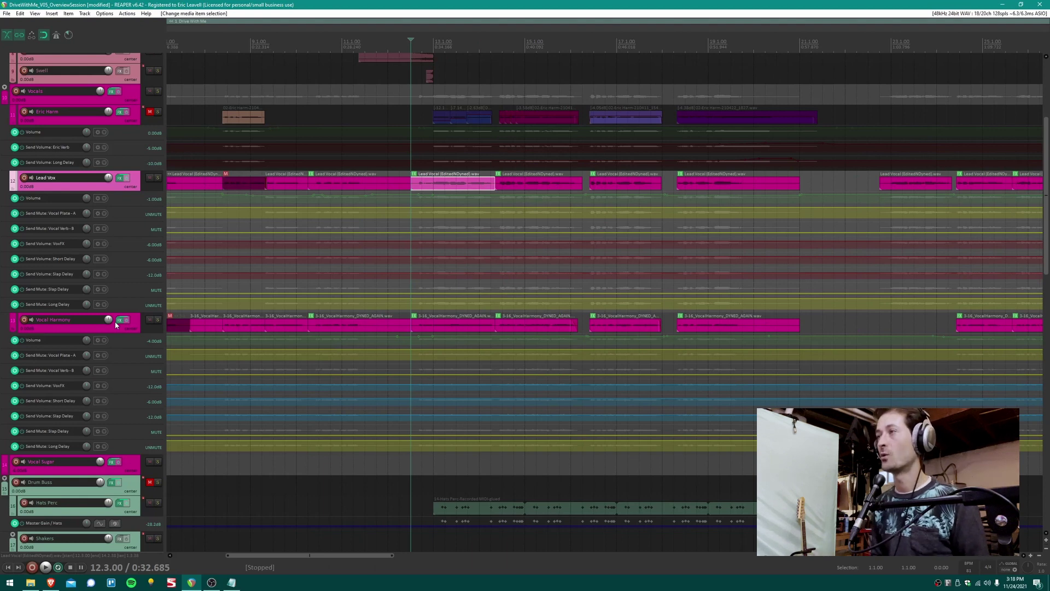
pyautogui.press('space')
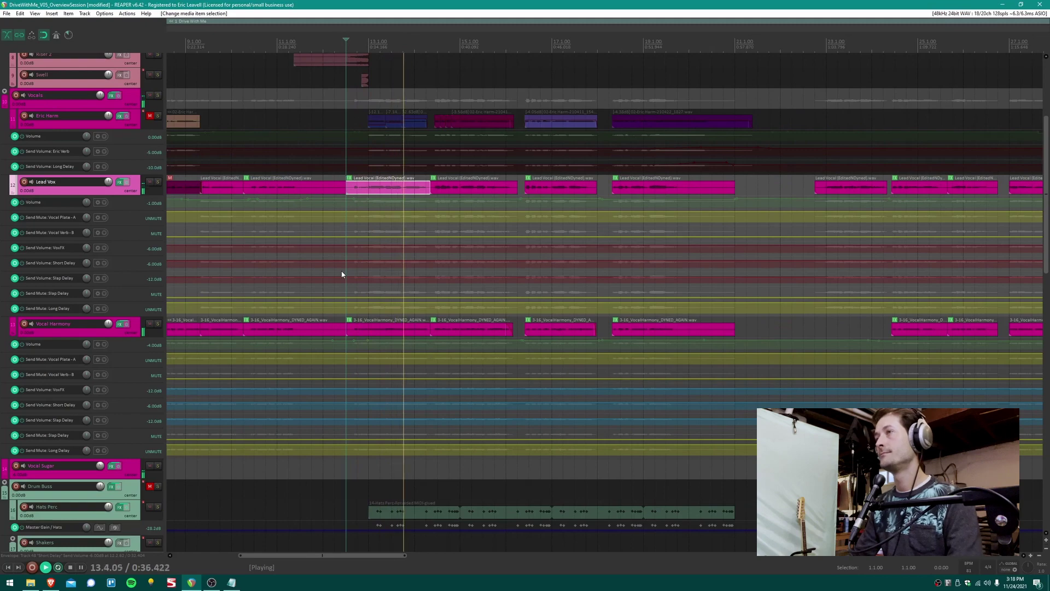
pyautogui.scroll(-3, 346, 274)
pyautogui.scroll(3, 369, 271)
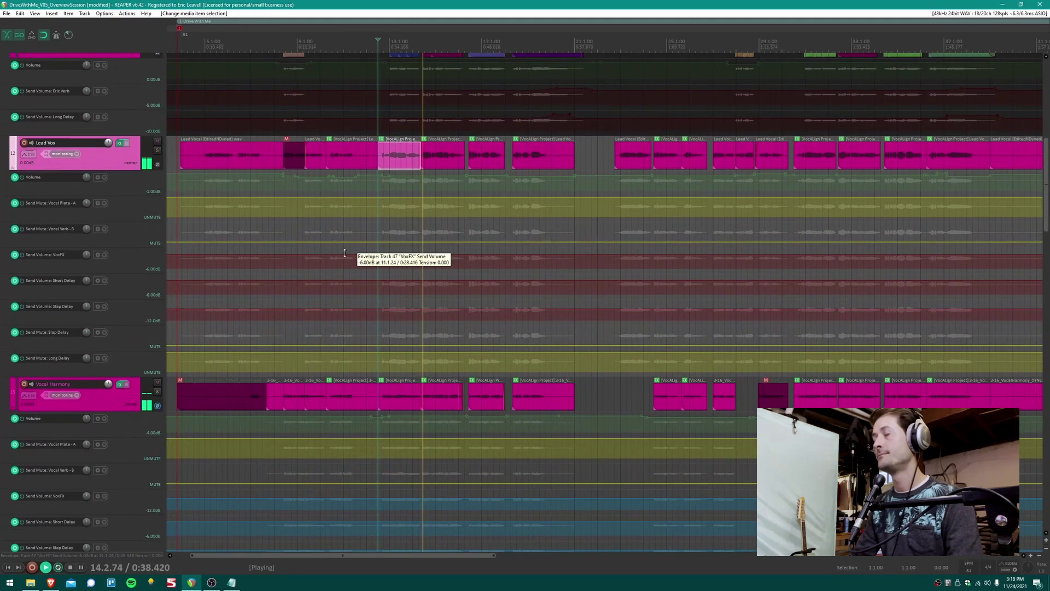
pyautogui.scroll(-1, 353, 276)
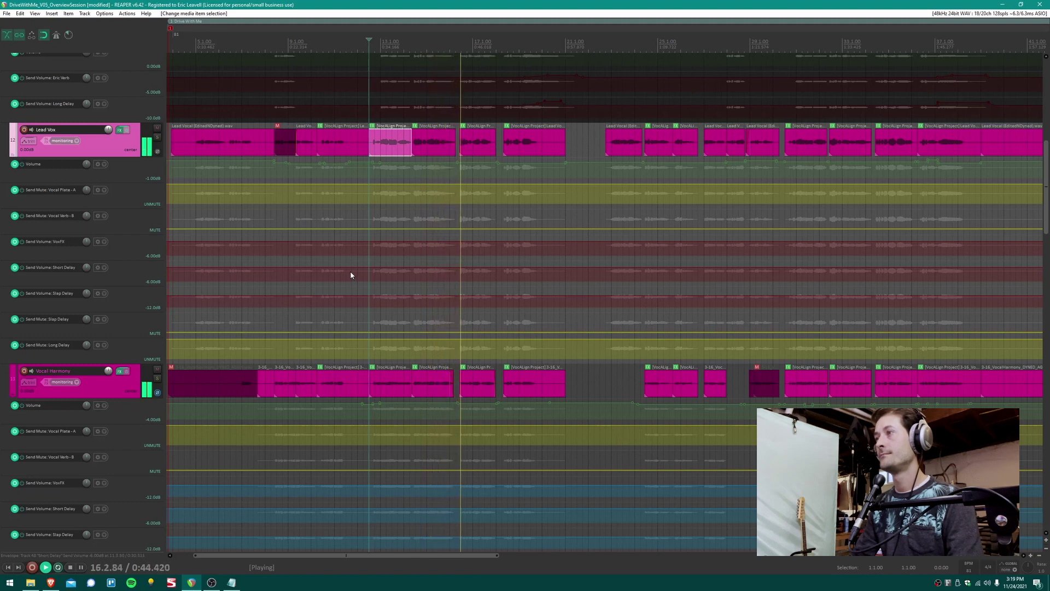
pyautogui.hscroll(2, 358, 277)
pyautogui.scroll(1, 358, 277)
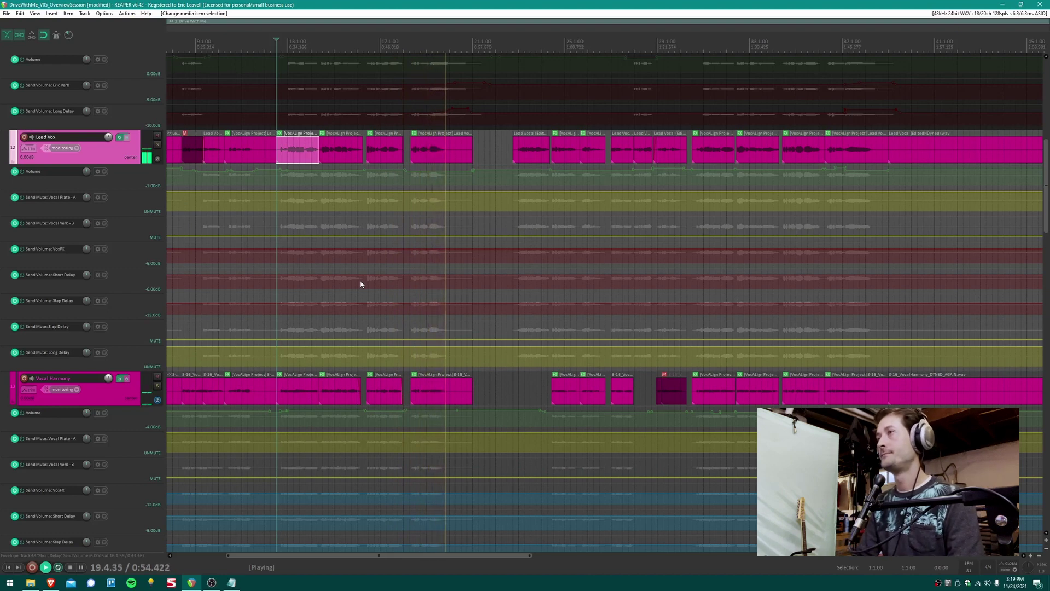
pyautogui.press('space')
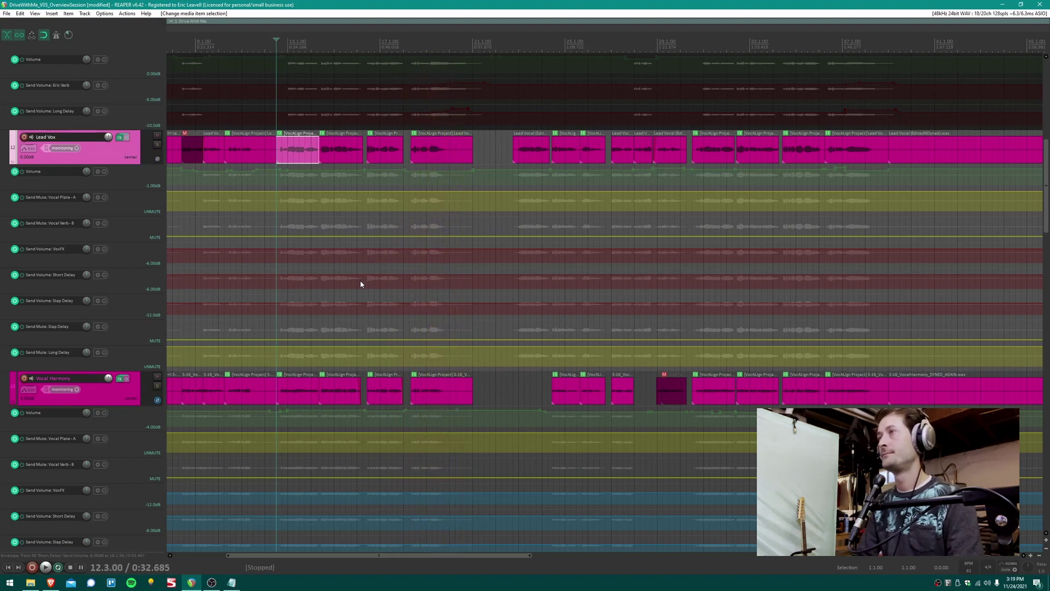
# - Inspect the VocAlign Project effect on the Lead Vox clip at 12.3.00, close it, and select the matching Vocal Harmony clip
pyautogui.scroll(4, 342, 335)
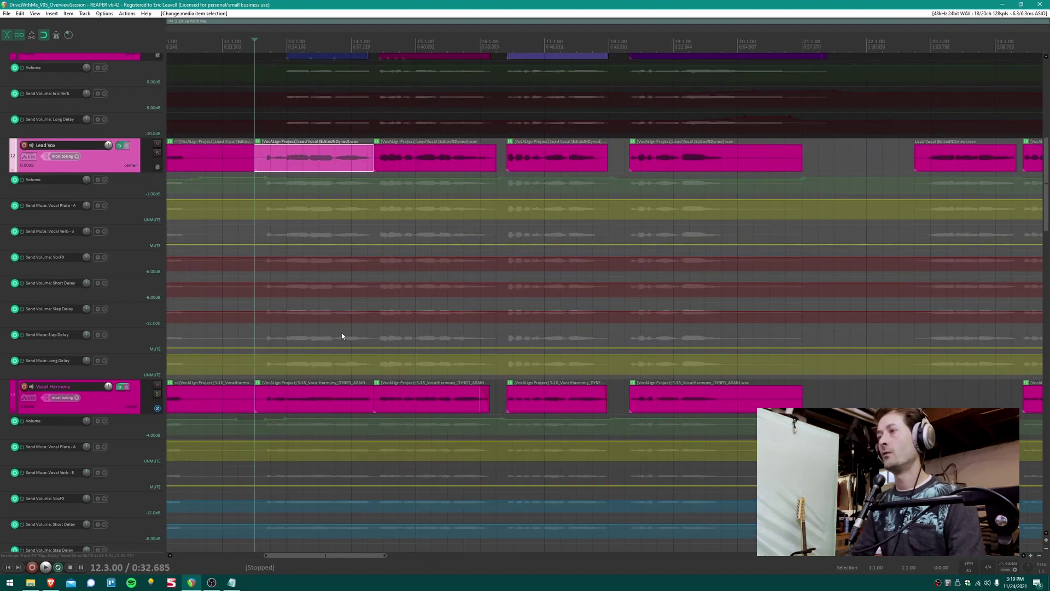
pyautogui.click(258, 142)
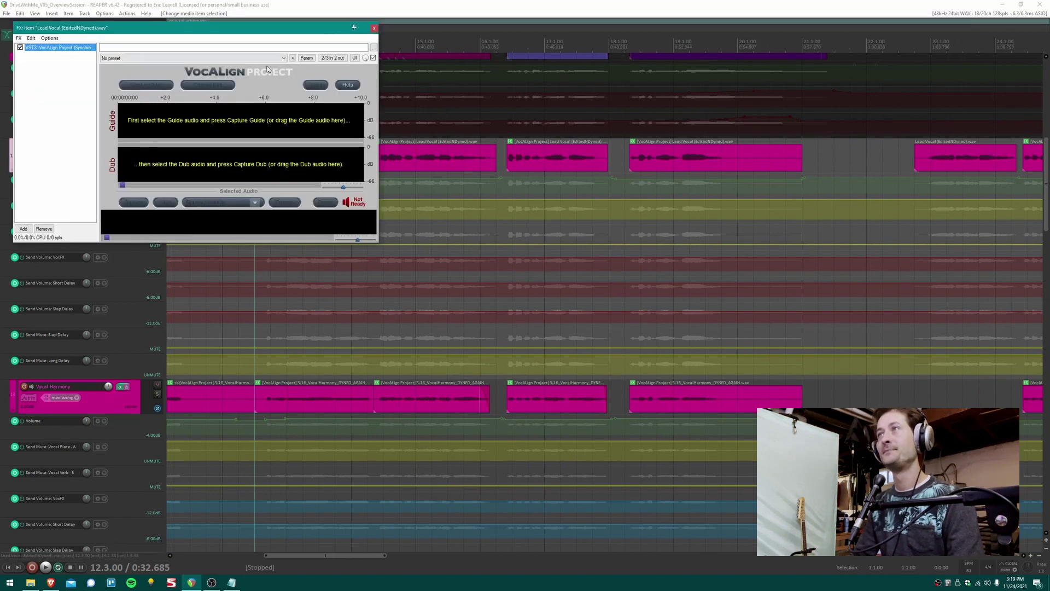
pyautogui.click(374, 28)
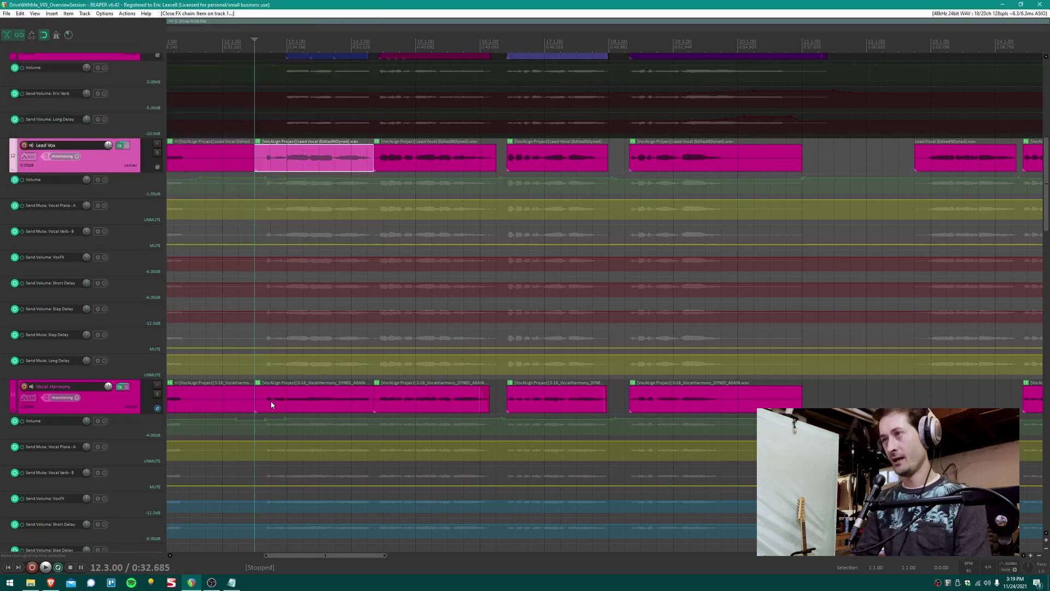
pyautogui.click(274, 158)
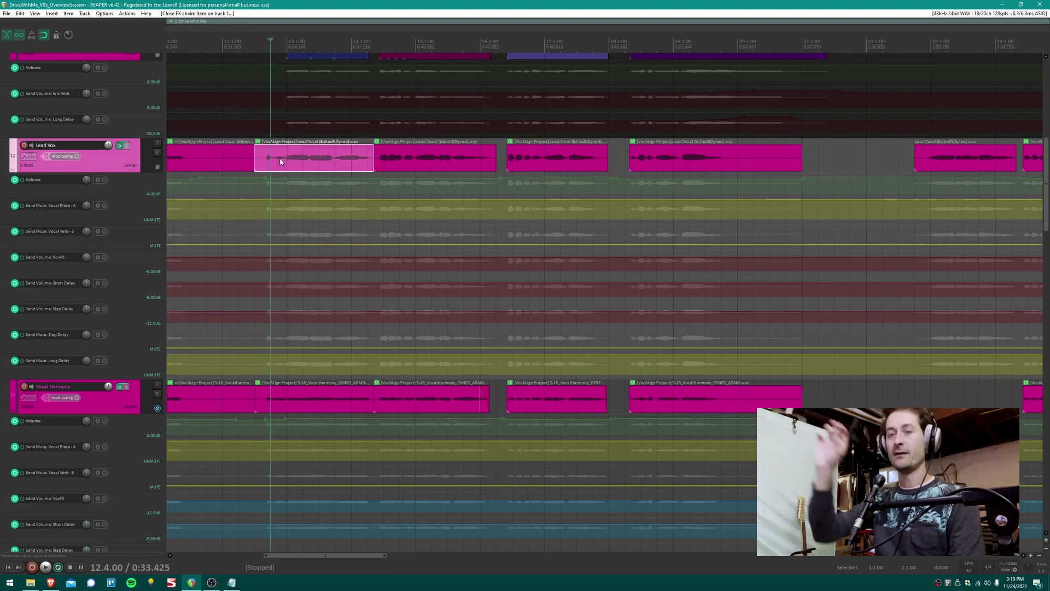
pyautogui.click(261, 402)
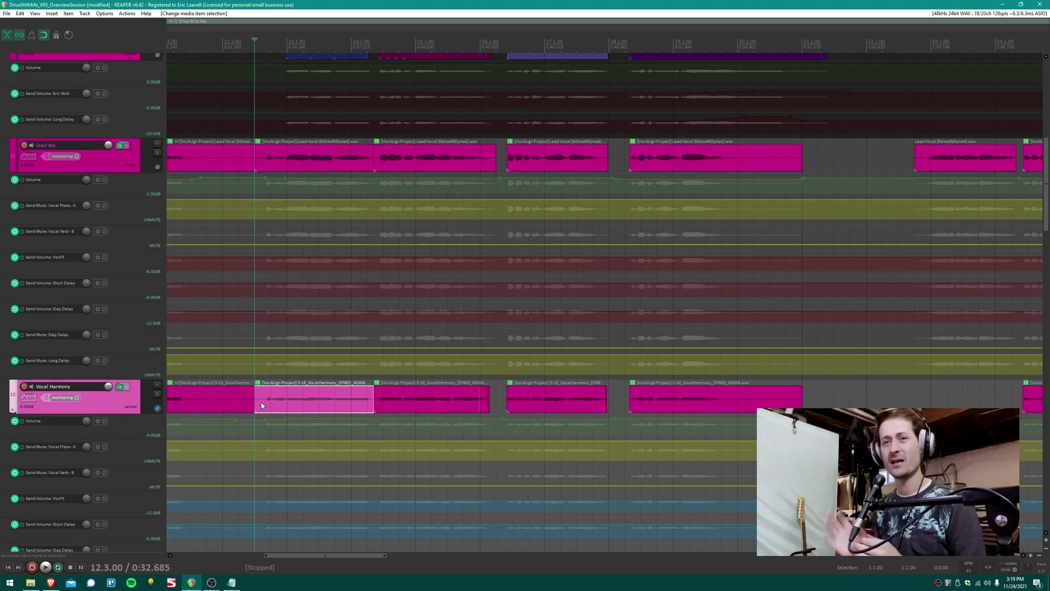
# - Audition the vocals from 17.2.00 with the Vocal Harmony clip there selected
pyautogui.click(561, 406)
pyautogui.press('space')
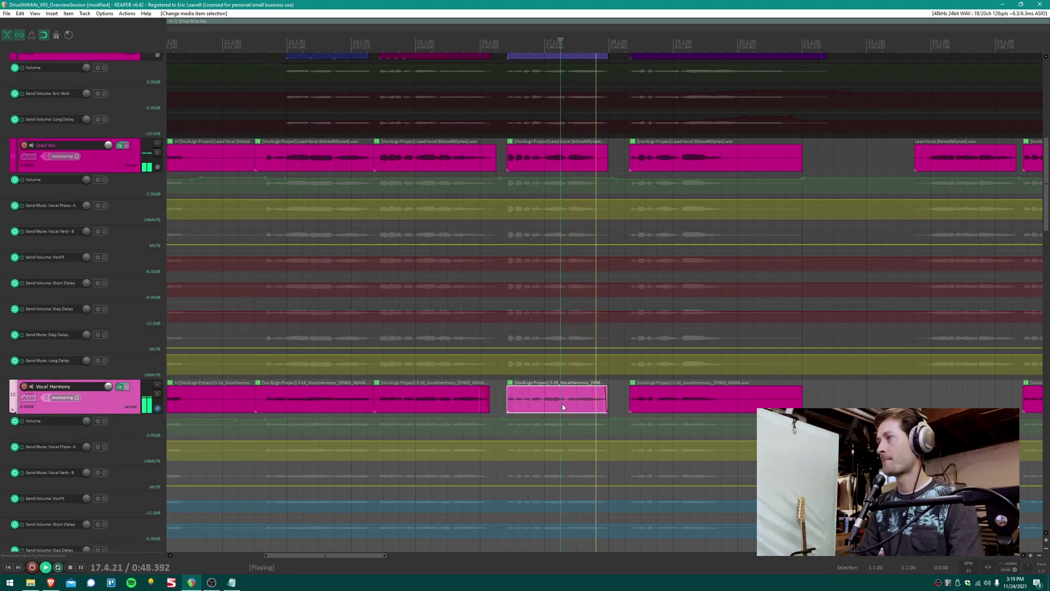
pyautogui.press('space')
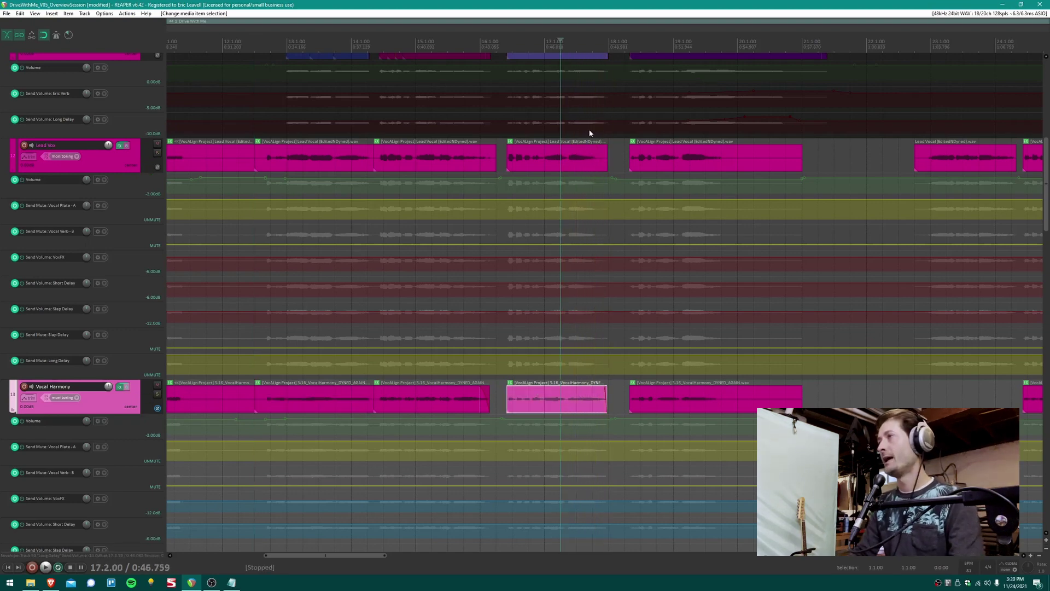
# - Disable snapping and place the edit cursor at 17.4.14, near the end of the Lead Vox phrase in bar 17
pyautogui.click(596, 167)
pyautogui.scroll(5, 579, 171)
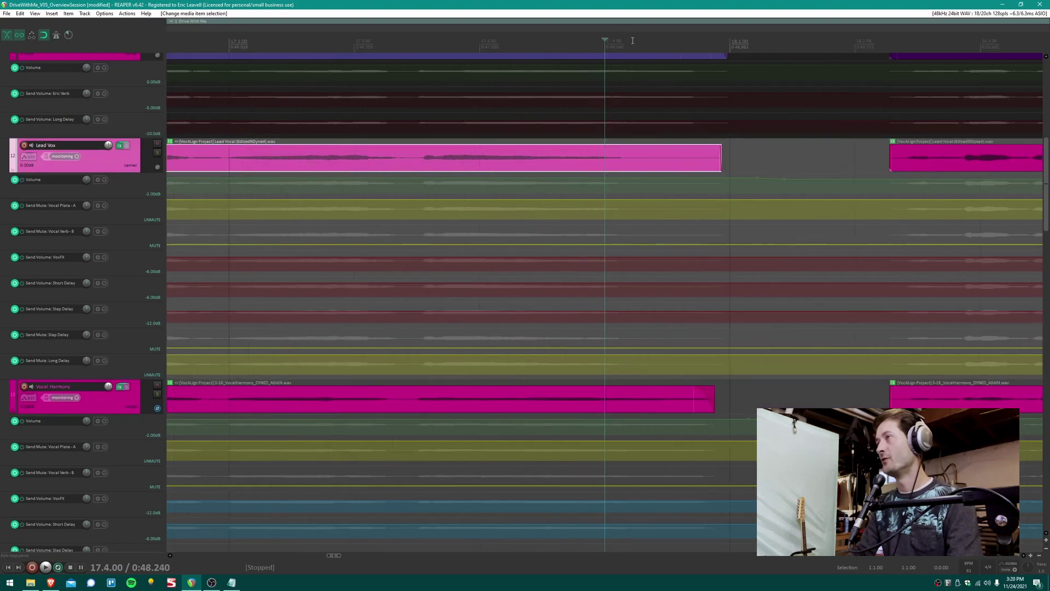
pyautogui.hotkey('alt', 's')
pyautogui.click(623, 150)
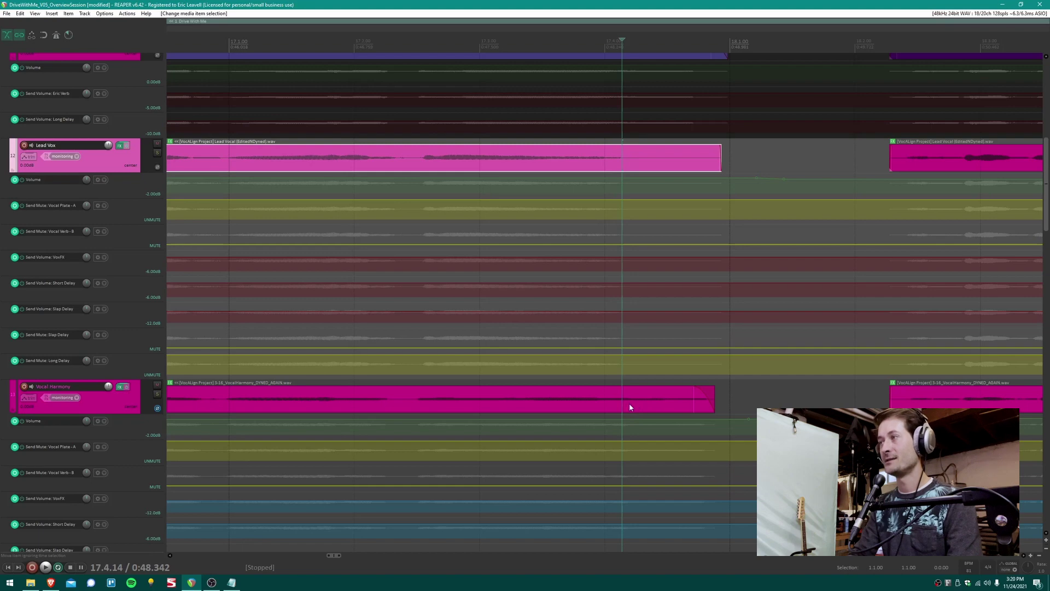
# - Audition the end of the lead and harmony phrase together from 17.2.52
pyautogui.scroll(-3, 657, 406)
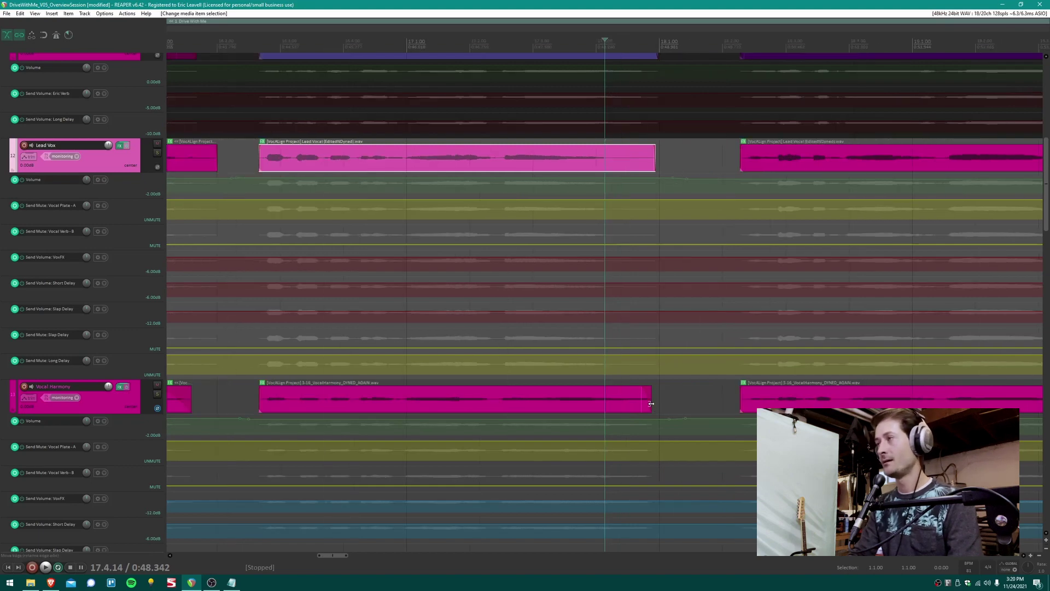
pyautogui.click(504, 162)
pyautogui.press('space')
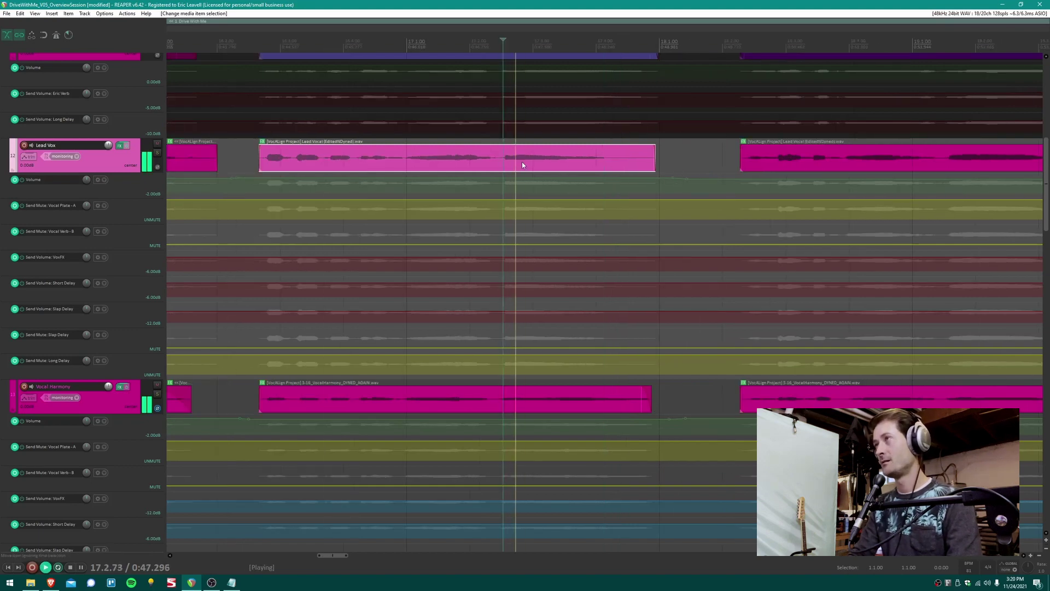
pyautogui.press('space')
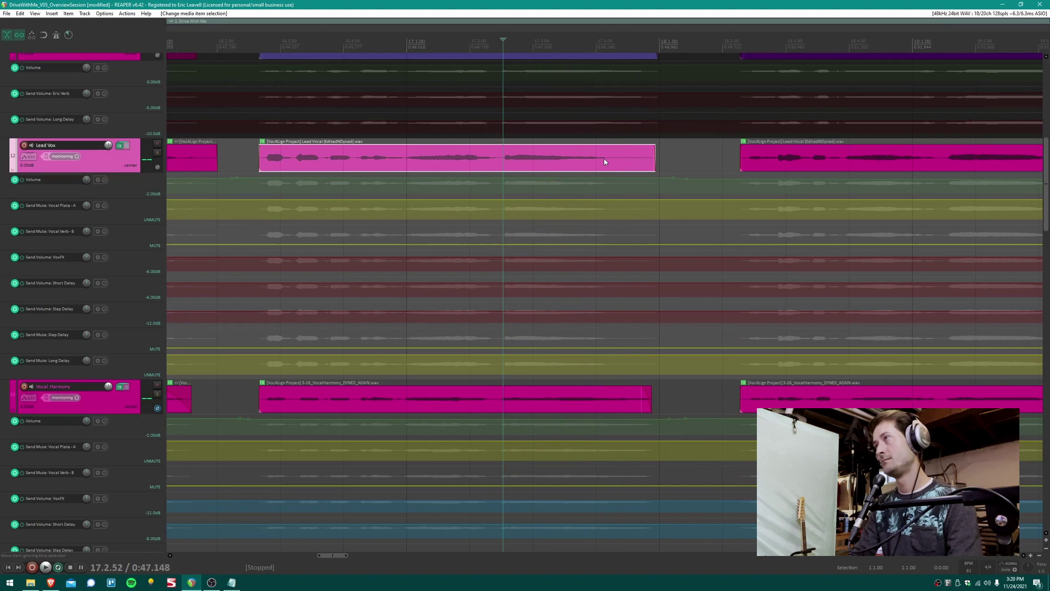
pyautogui.hotkey('ctrl', 's')
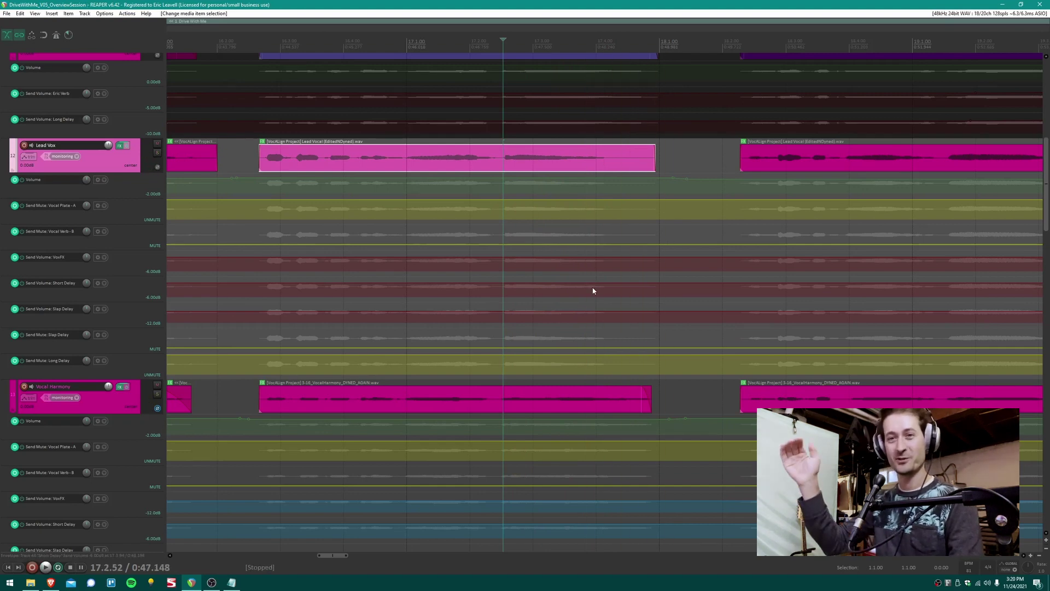
# - Unmute the harmony track above Lead Vox, select its first clip, and move the edit cursor to 27.3.87
pyautogui.scroll(5, 592, 290)
pyautogui.scroll(-6, 593, 290)
pyautogui.click(156, 175)
pyautogui.scroll(-3, 267, 233)
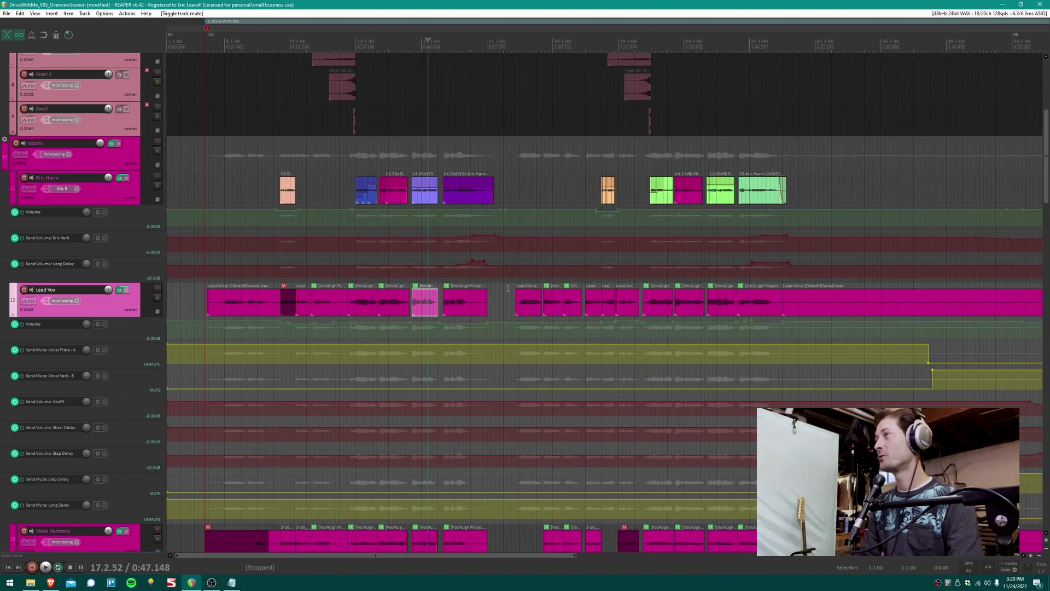
pyautogui.scroll(-2, 267, 232)
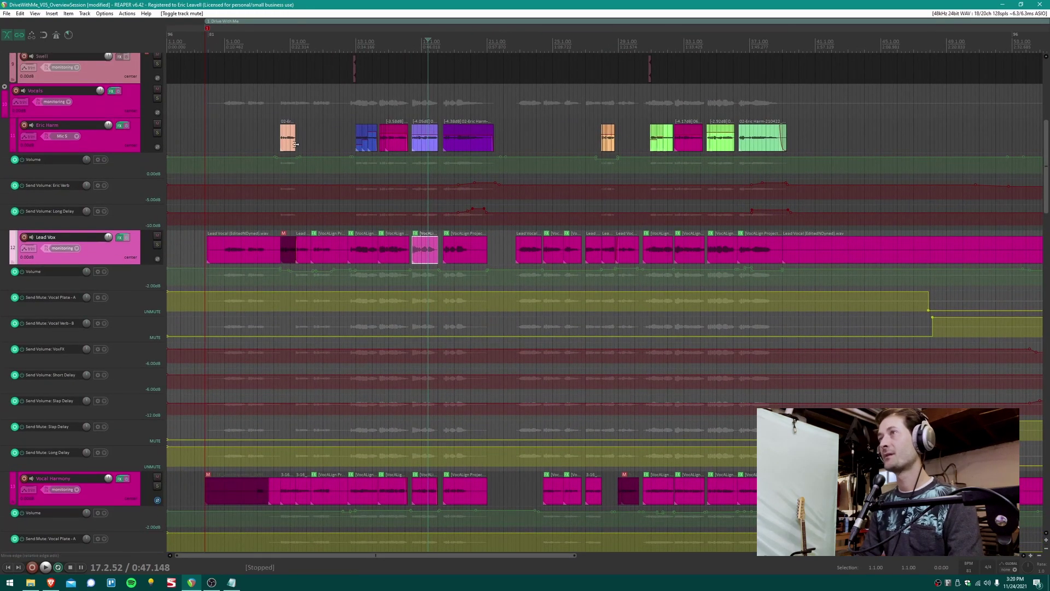
pyautogui.click(295, 144)
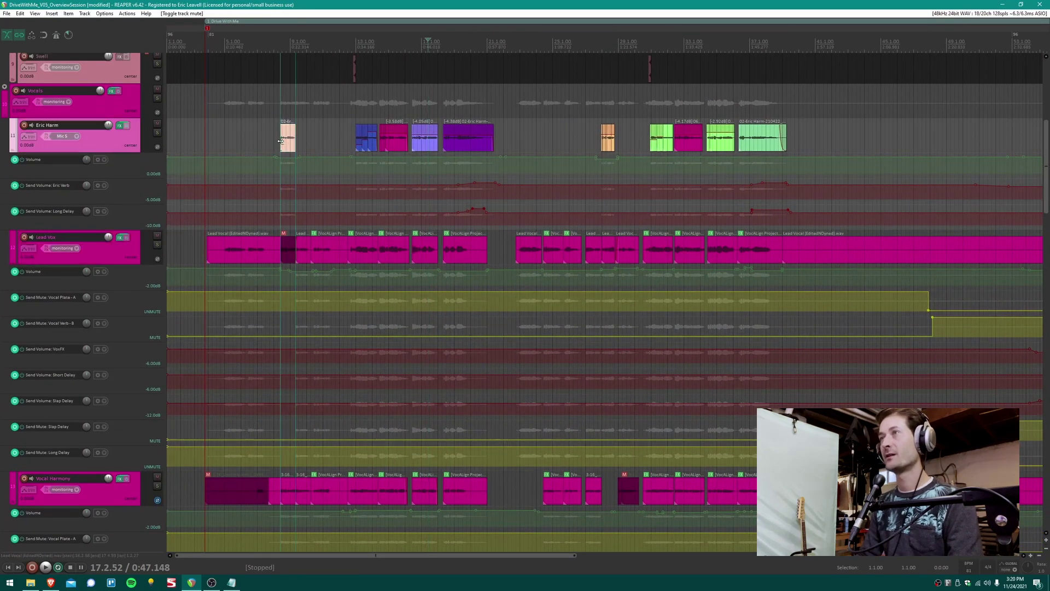
pyautogui.click(597, 137)
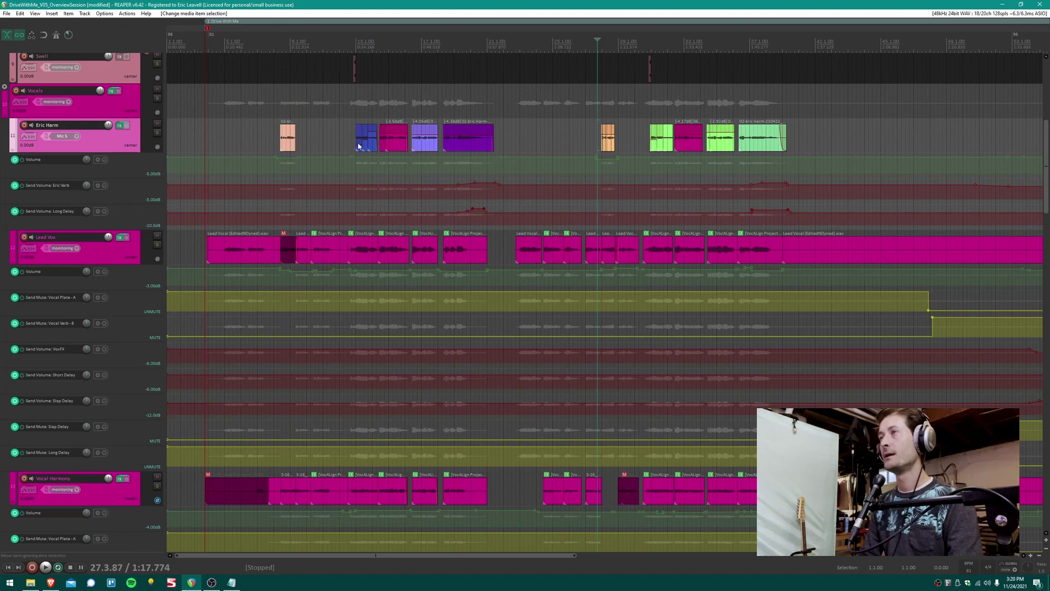
# - Mute Lead Vox and Vocal Harmony, and audition the harmony track above them from 12.4.47
pyautogui.click(158, 235)
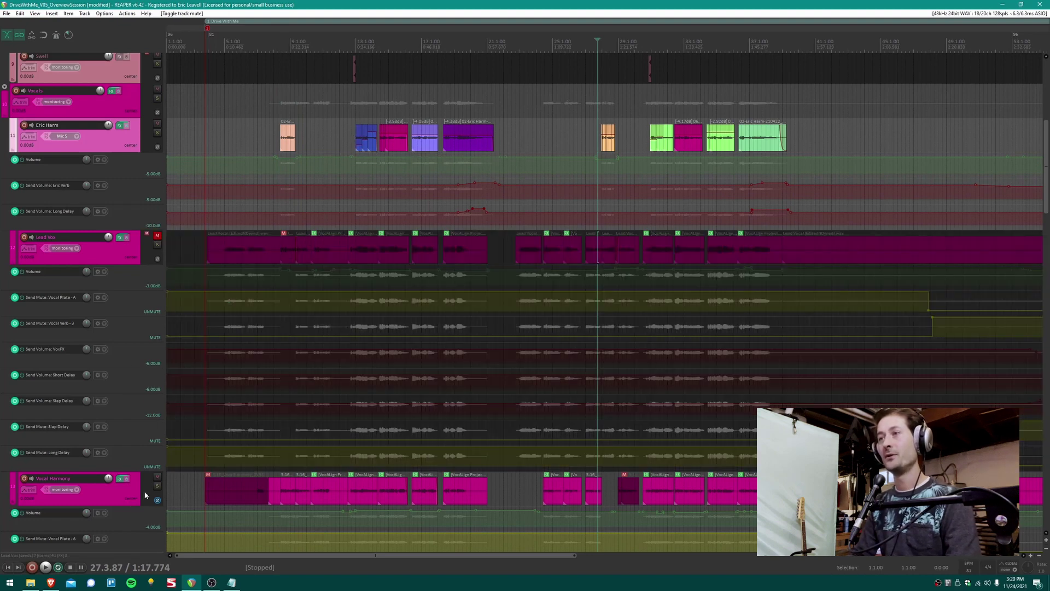
pyautogui.click(157, 477)
pyautogui.click(355, 145)
pyautogui.press('space')
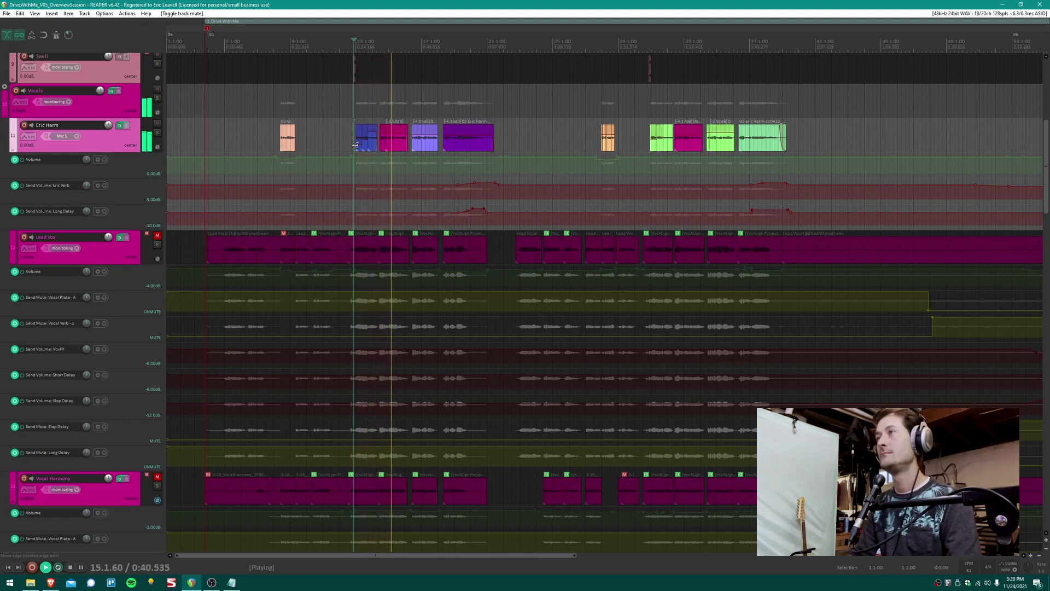
pyautogui.press('space')
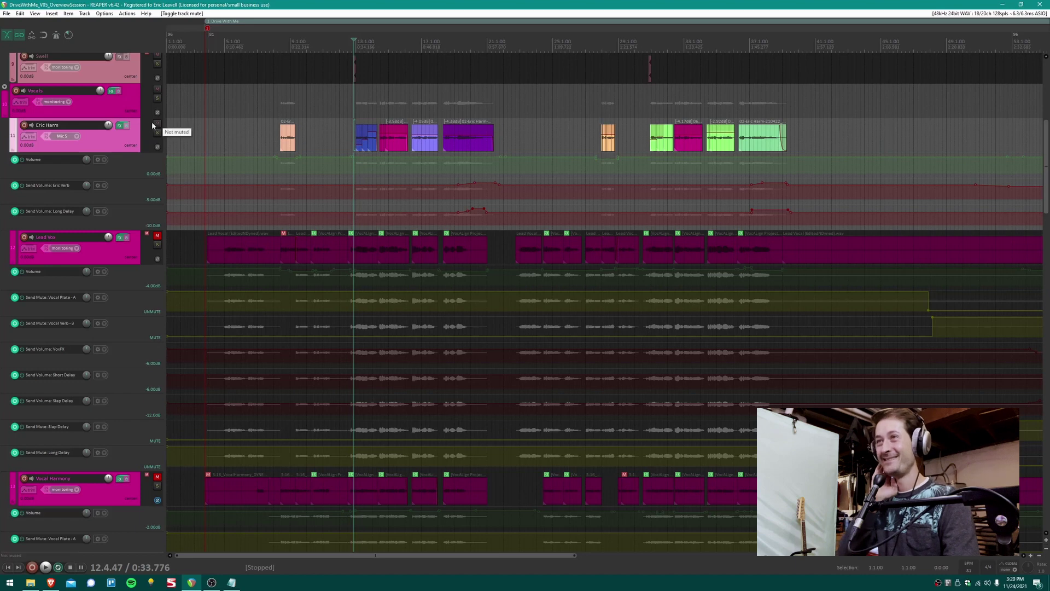
# - Remove the bypassed Auto-Tune Artist from the upper harmony track's effect chain and show the Auto-Tune Pro settings
pyautogui.click(120, 125)
pyautogui.click(443, 218)
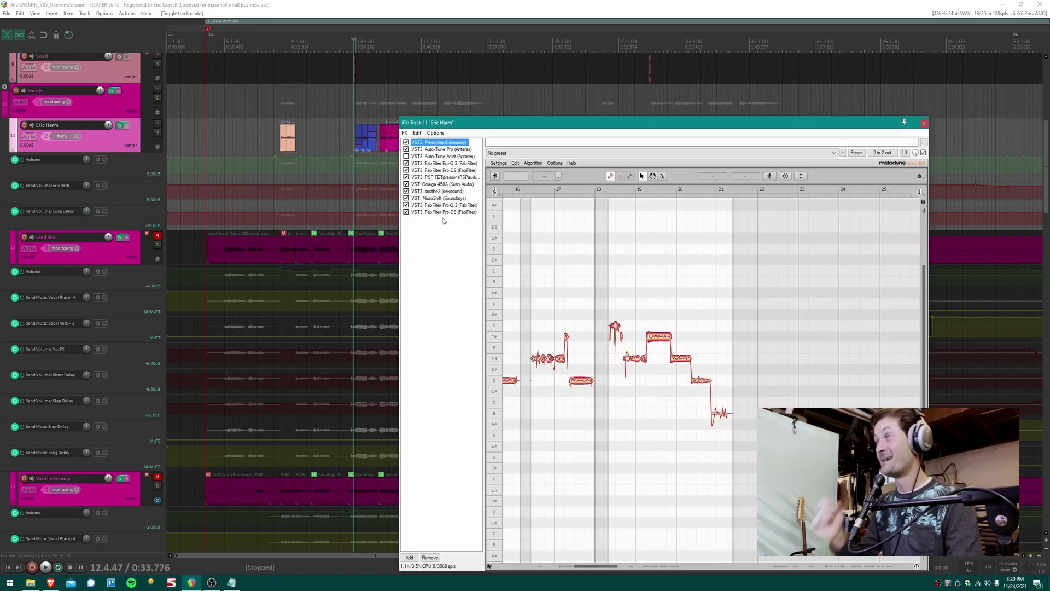
pyautogui.click(431, 149)
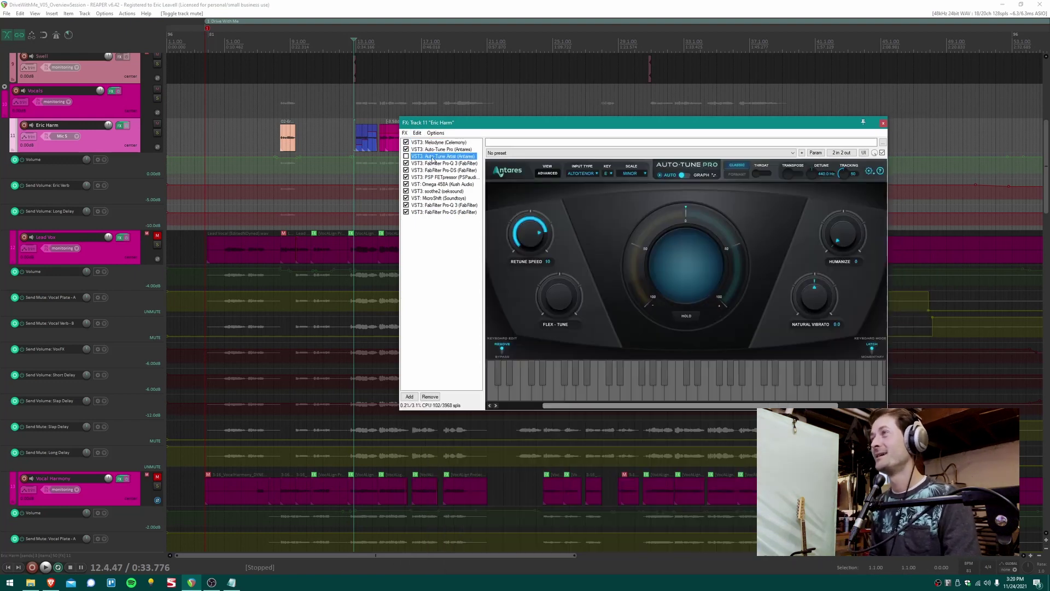
pyautogui.press('Delete')
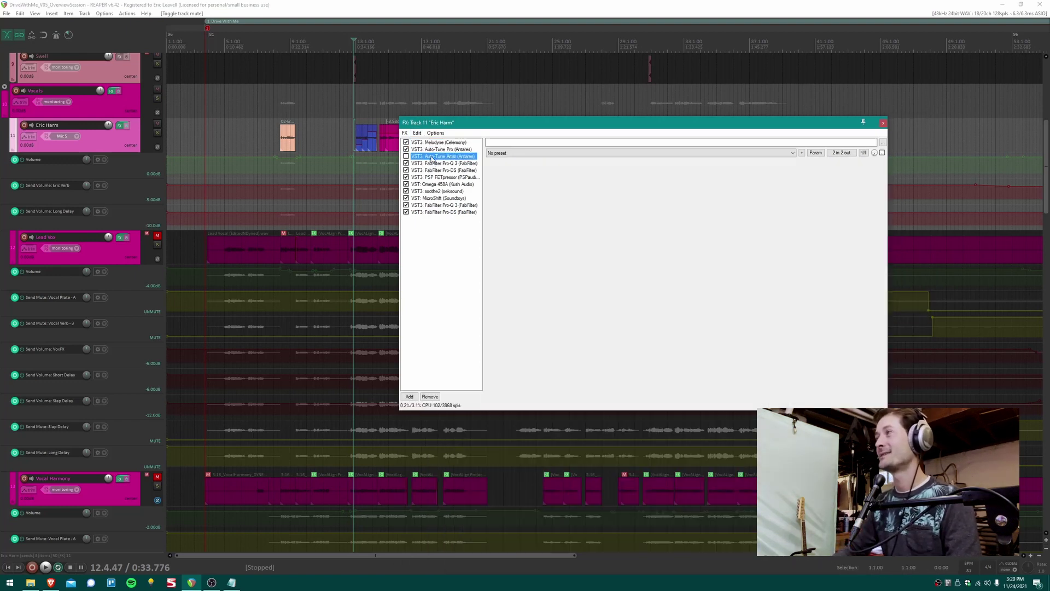
pyautogui.click(437, 148)
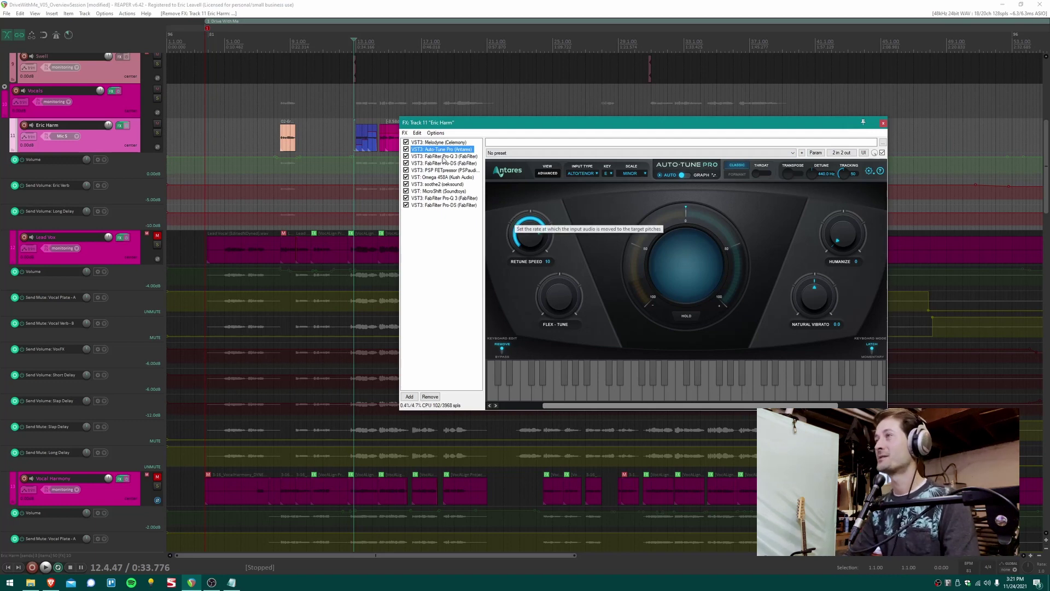
# - Examine the first FabFilter Pro-Q 3 in the chain and audition the harmony while toggling its high-frequency dynamic band
pyautogui.moveTo(636, 244)
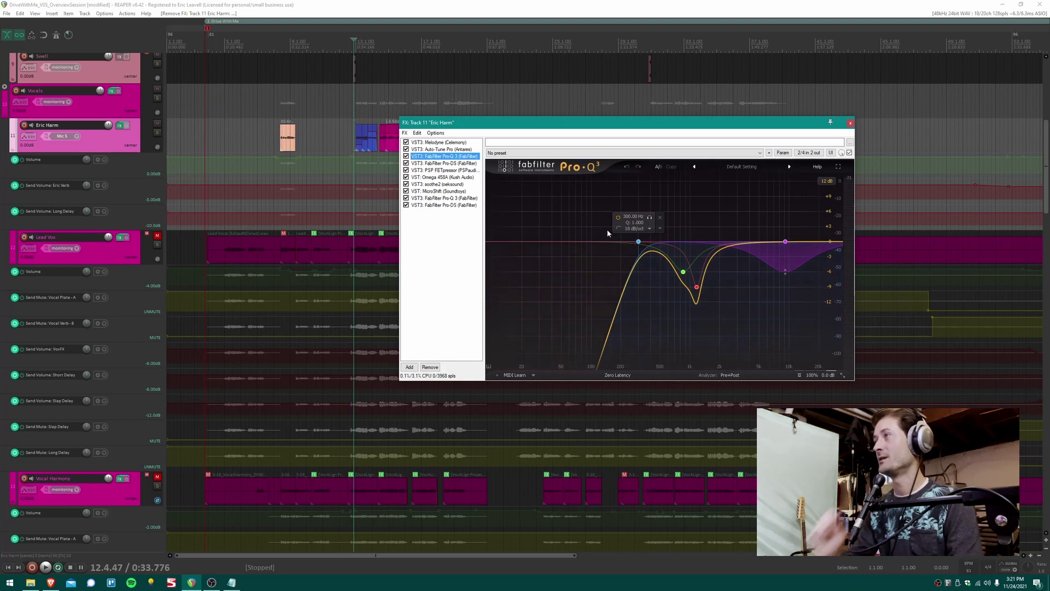
pyautogui.moveTo(670, 260)
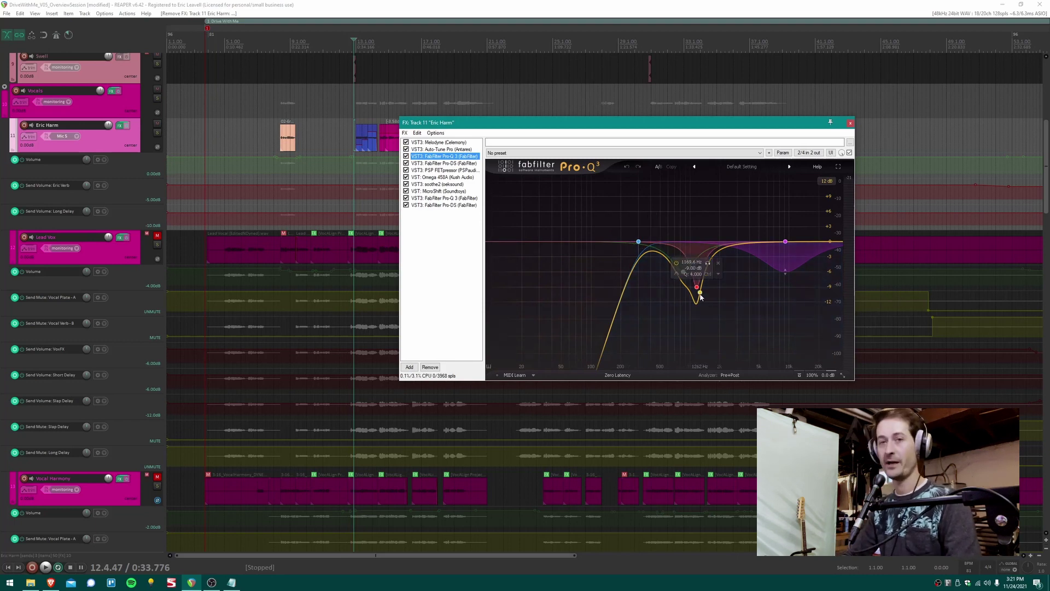
pyautogui.press('space')
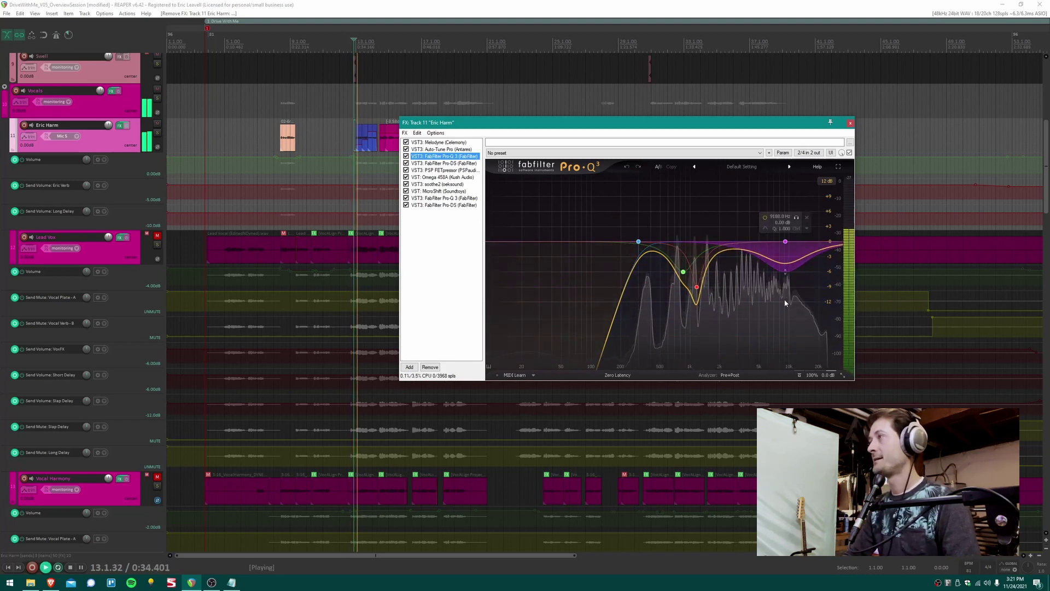
pyautogui.click(786, 282)
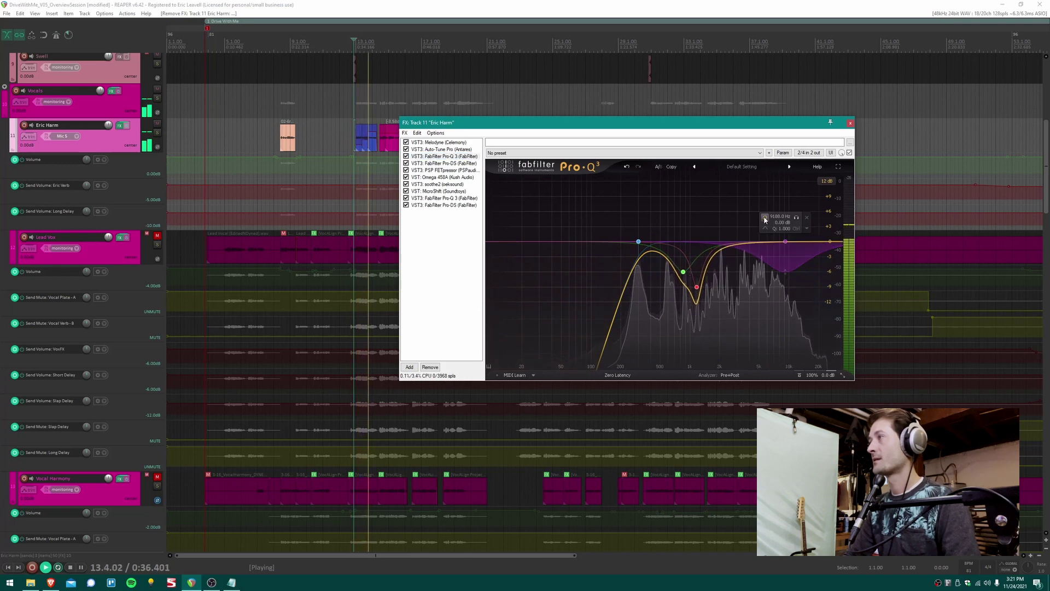
pyautogui.press('space')
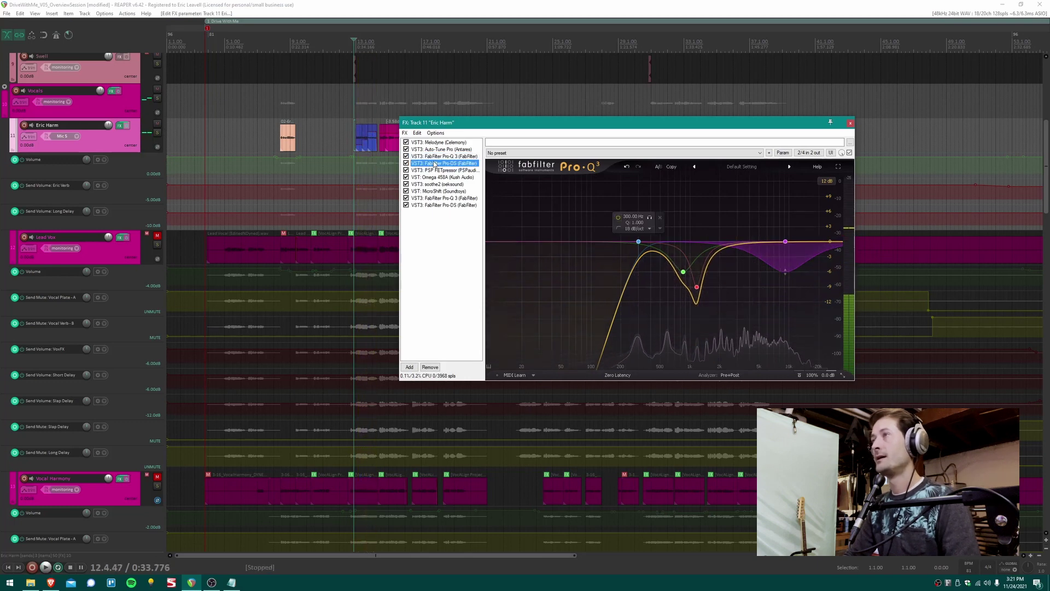
# - Audition the harmony while viewing the PSP FETpressor and Omega 458A settings in its effect chain
pyautogui.click(436, 170)
pyautogui.press('space')
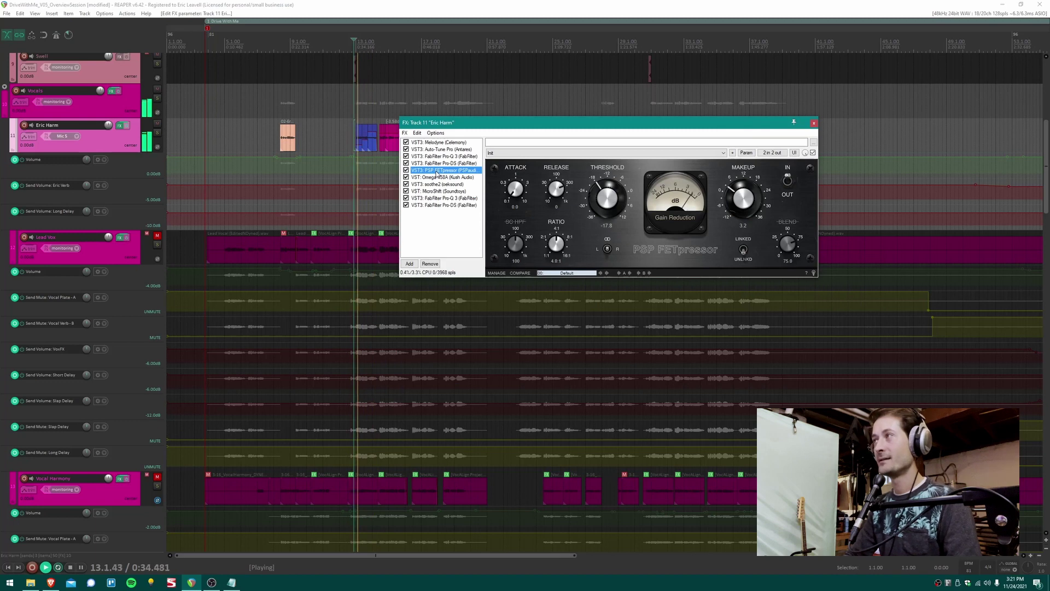
pyautogui.press('space')
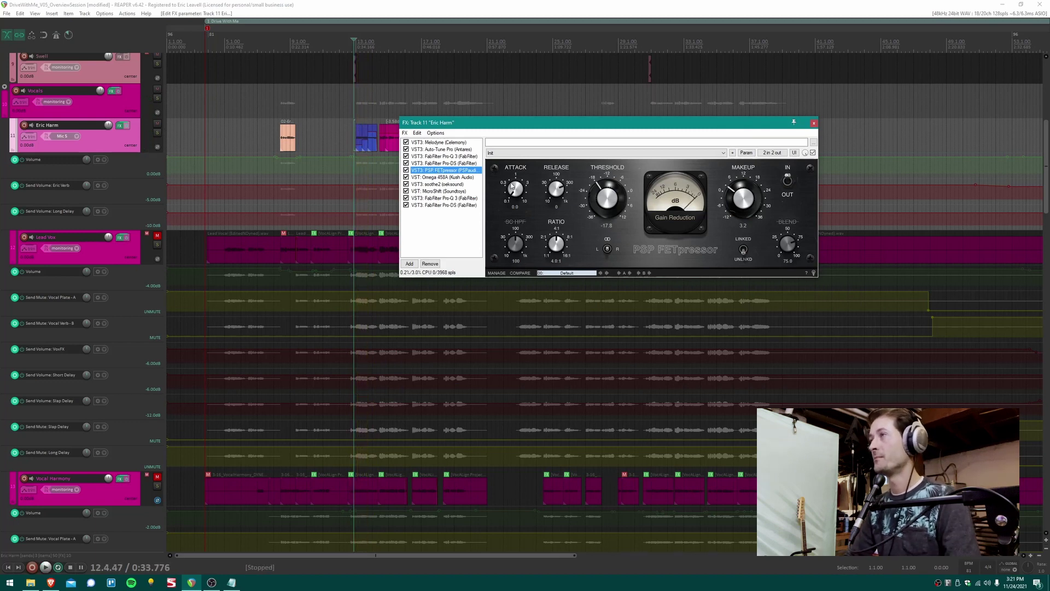
pyautogui.click(438, 179)
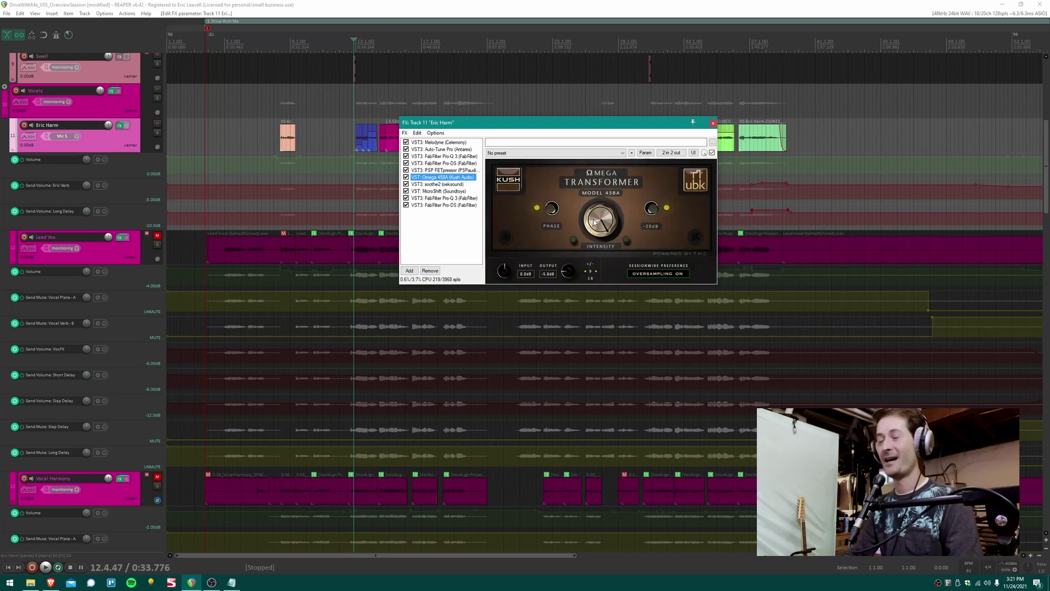
pyautogui.press('space')
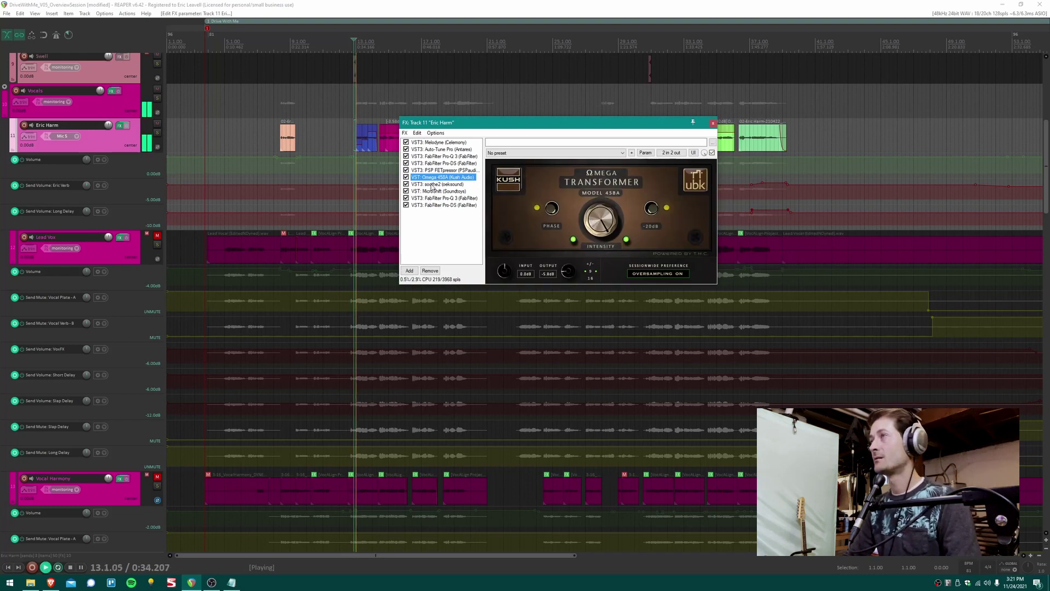
pyautogui.press('space')
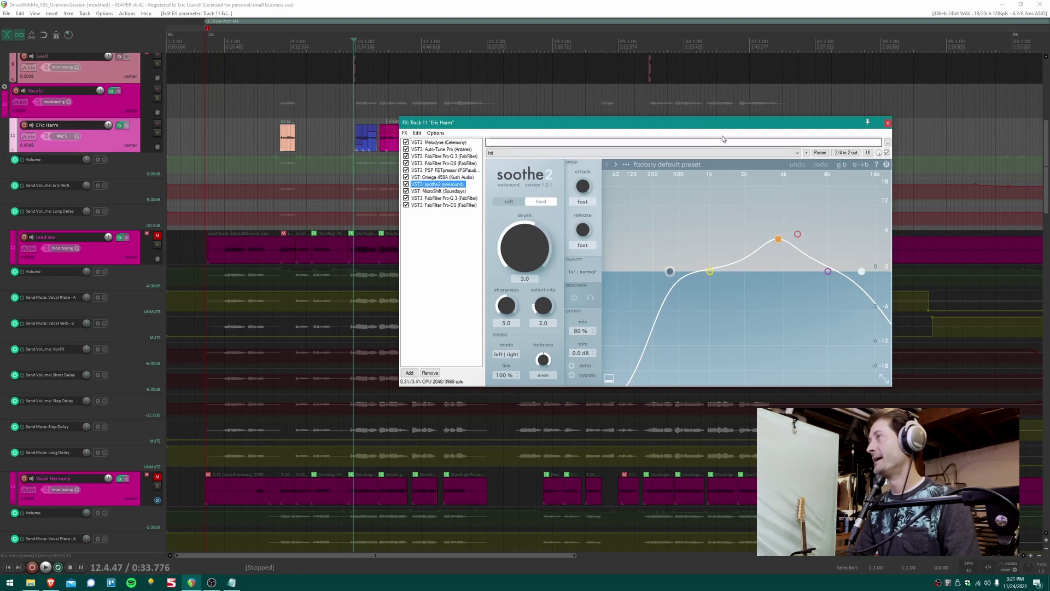
# - Audition the upper harmony track with its soothe2 settings in view, toggling the plugin's bypass for comparison
pyautogui.moveTo(583, 122); pyautogui.dragTo(517, 112)
pyautogui.press('space')
pyautogui.click(510, 364)
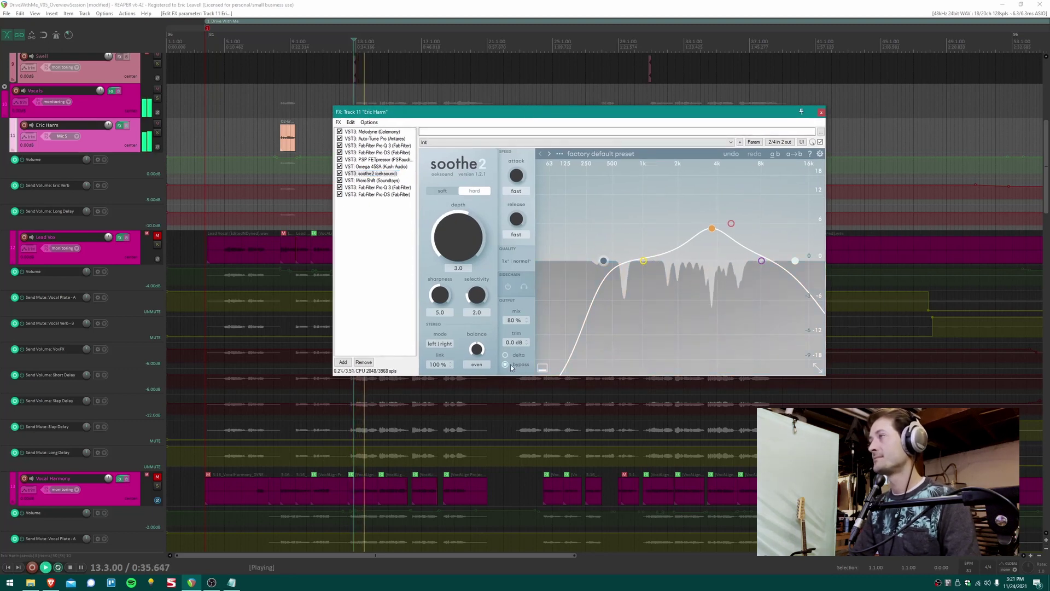
pyautogui.click(510, 364)
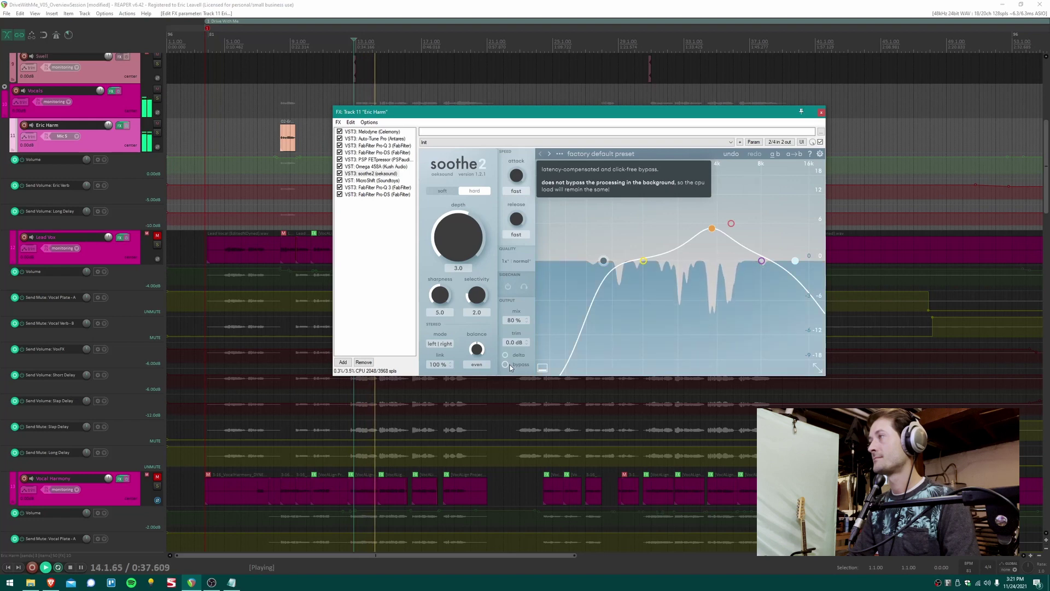
# - Audition the harmony while toggling the MicroShift bypass, and view the final FabFilter Pro-Q 3 and Pro-DS in the chain
pyautogui.click(368, 181)
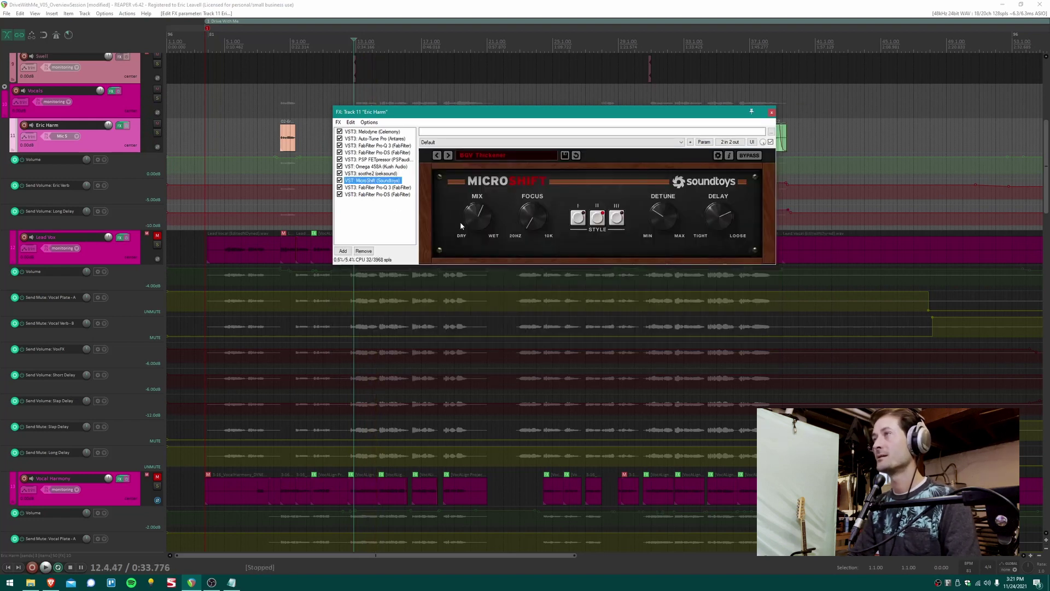
pyautogui.press('space')
pyautogui.click(749, 155)
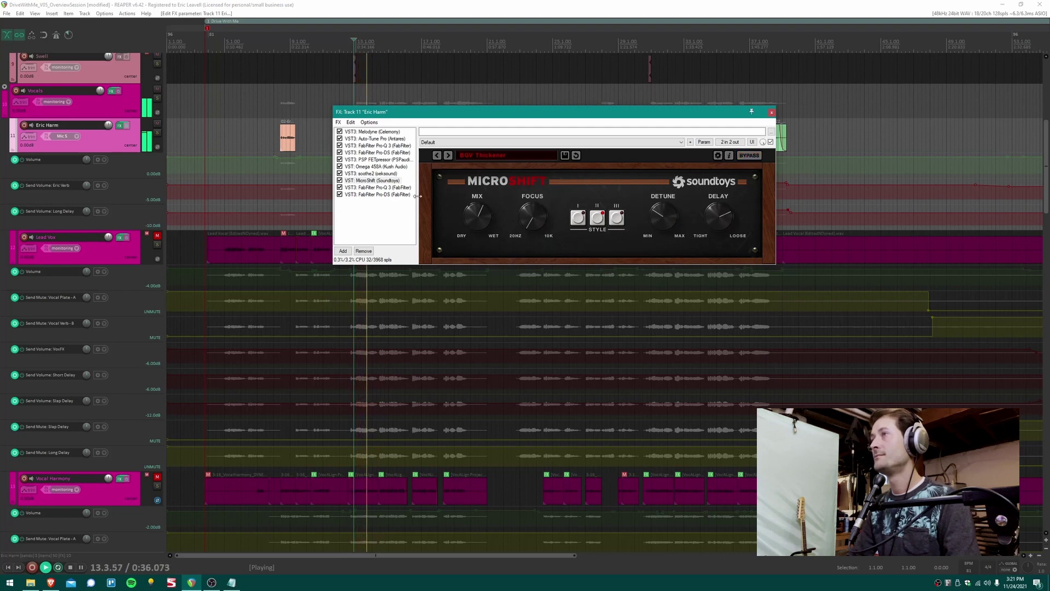
pyautogui.click(361, 187)
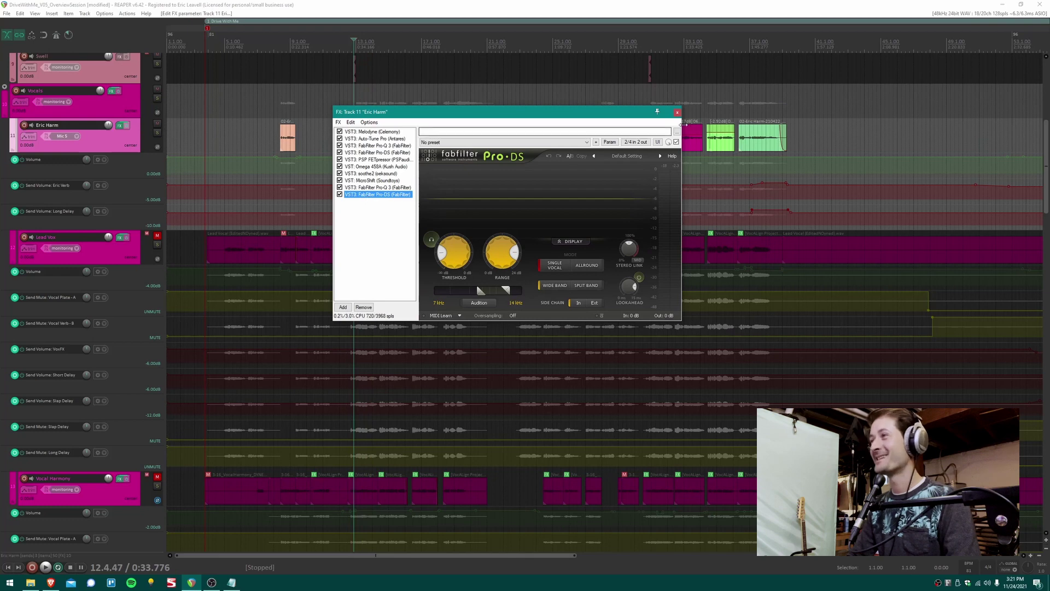
# - Close the upper harmony track's effect chain and unmute Lead Vox and Vocal Harmony
pyautogui.click(677, 112)
pyautogui.click(157, 235)
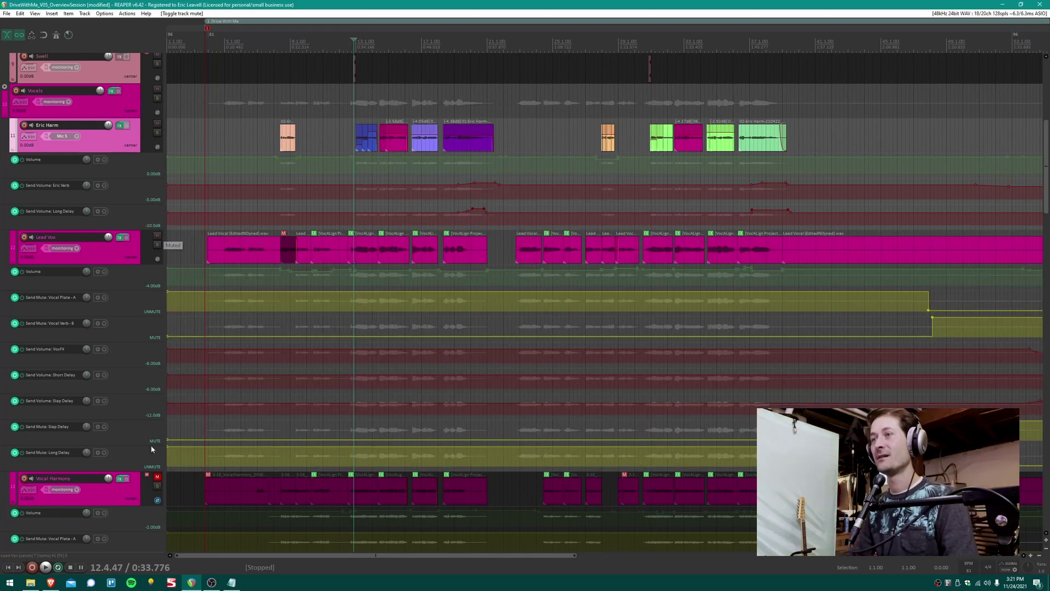
pyautogui.click(158, 476)
# - Audition all vocal tracks together from the start of the lead vocal and again from about bar 11, following the harmony clips
pyautogui.click(219, 249)
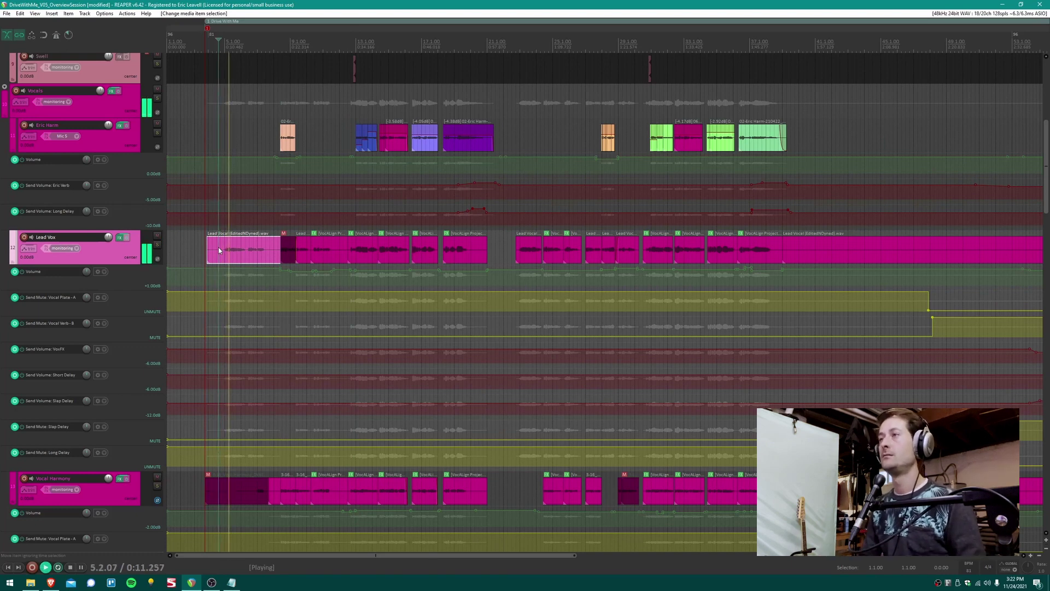
pyautogui.click(322, 48)
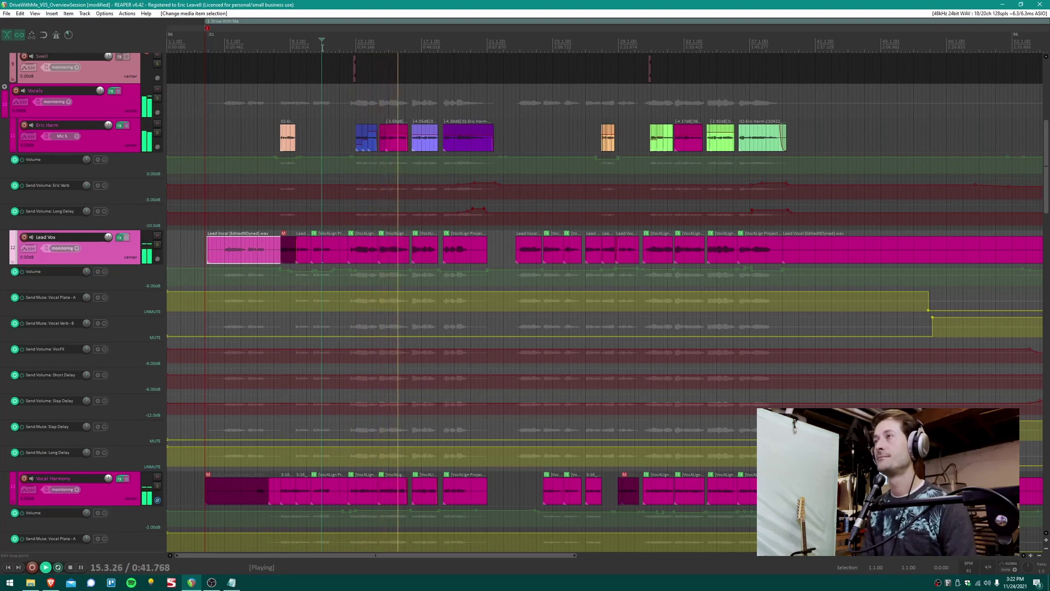
pyautogui.scroll(2, 424, 168)
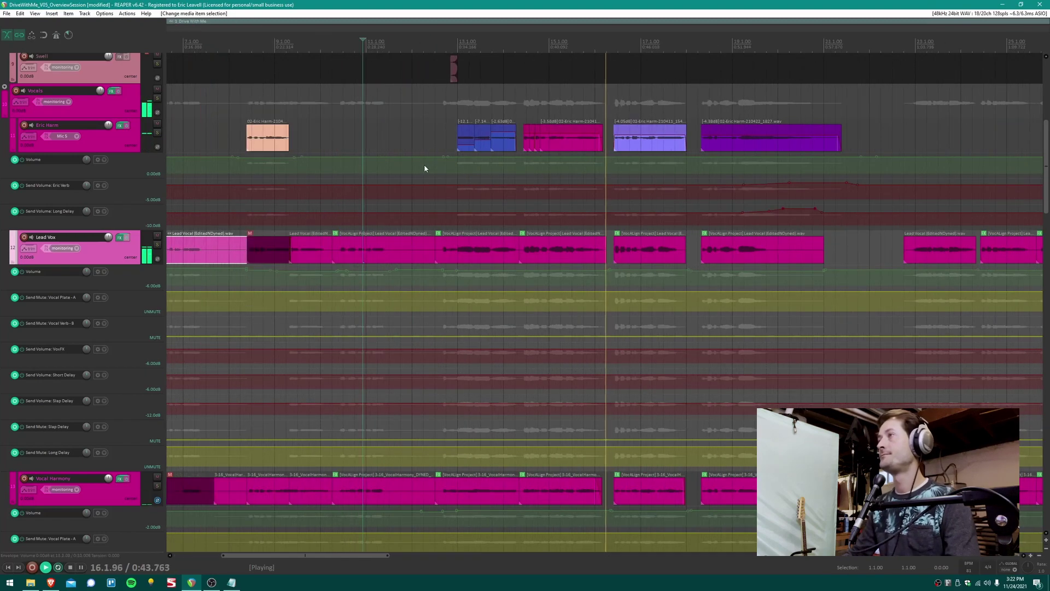
pyautogui.scroll(2, 423, 168)
pyautogui.scroll(3, 407, 295)
pyautogui.scroll(-3, 408, 295)
pyautogui.scroll(3, 404, 293)
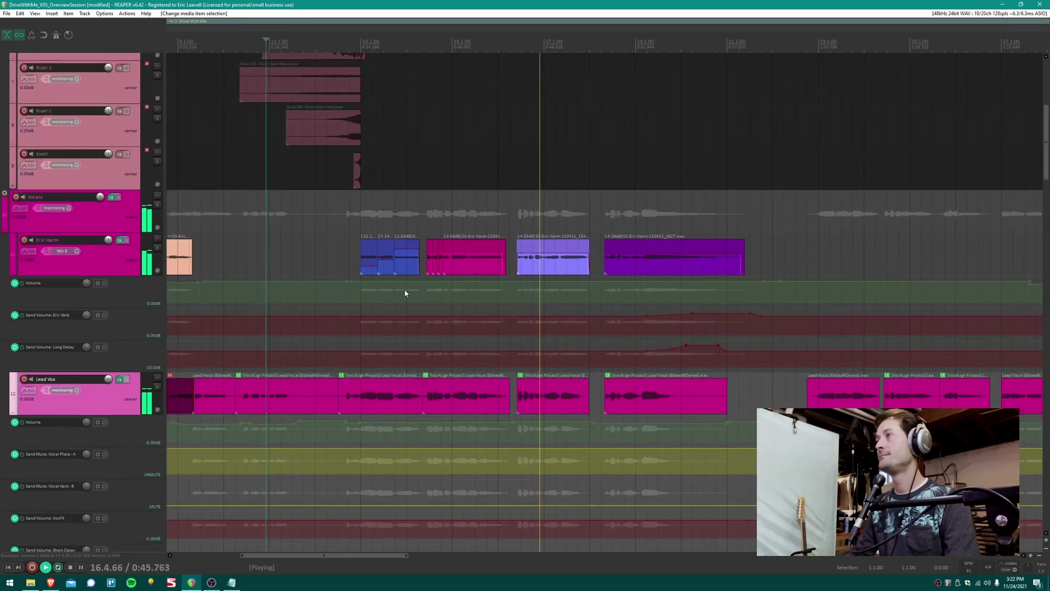
pyautogui.scroll(-3, 405, 293)
pyautogui.scroll(-1, 377, 279)
pyautogui.hscroll(1, 377, 279)
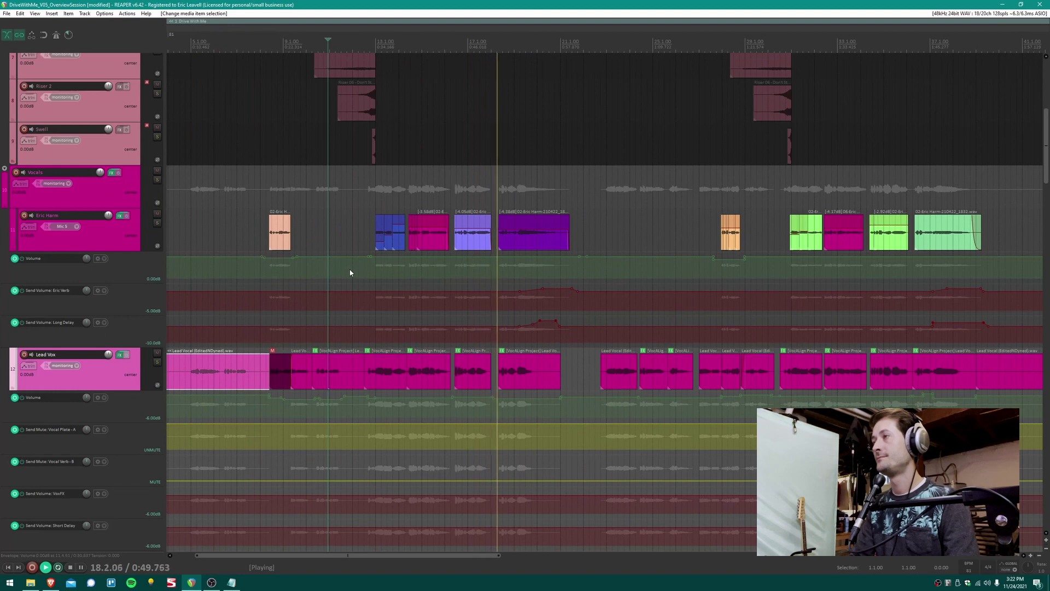
pyautogui.hscroll(1, 447, 276)
pyautogui.scroll(-1, 447, 276)
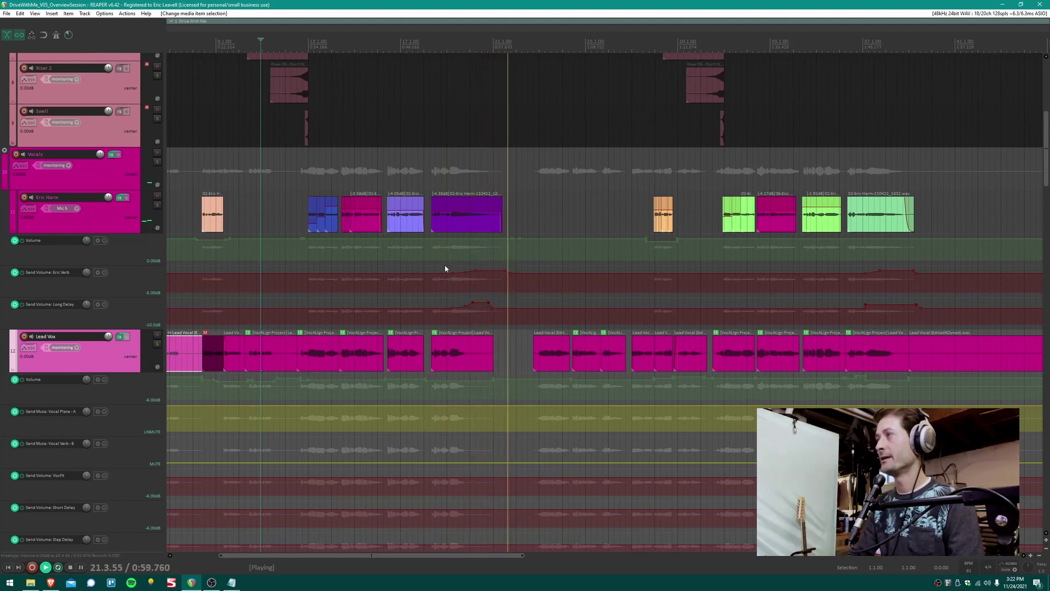
pyautogui.press('space')
# - Audition the vocals leading into the second group of upper harmony clips, from 30.2.82
pyautogui.click(530, 185)
pyautogui.press('space')
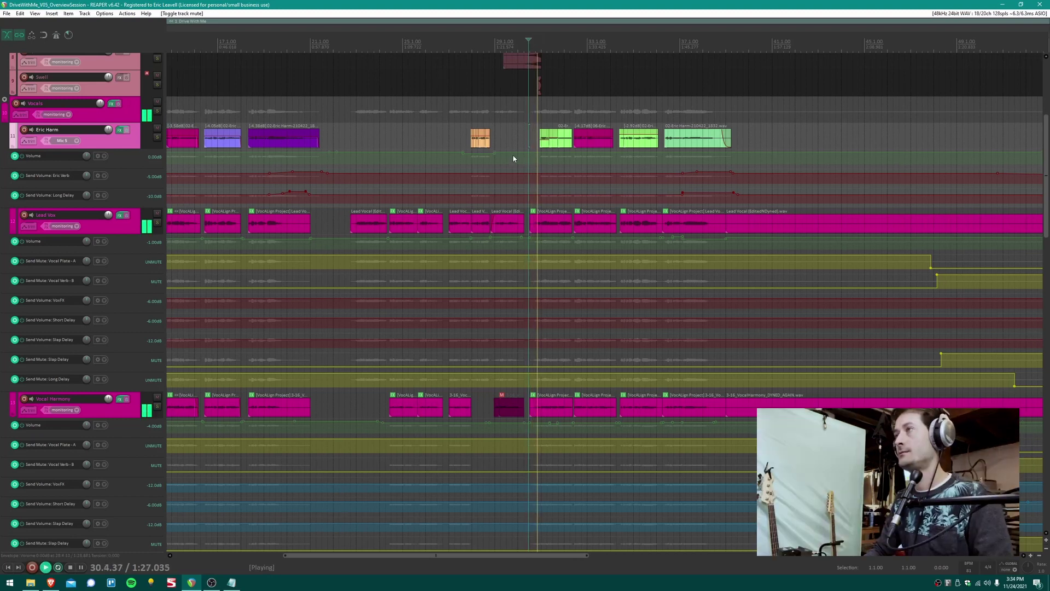
pyautogui.hscroll(3, 513, 158)
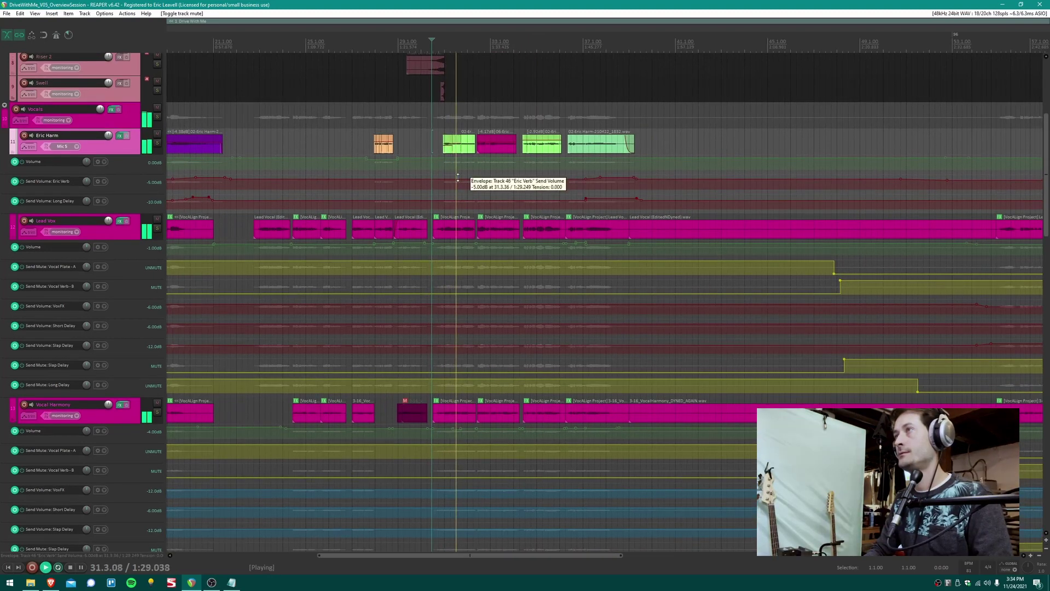
pyautogui.press('space')
# - Return to the first chorus and audition the vocals from the start of the blue upper harmony clip
pyautogui.hscroll(-6, 328, 185)
pyautogui.hscroll(-1, 314, 183)
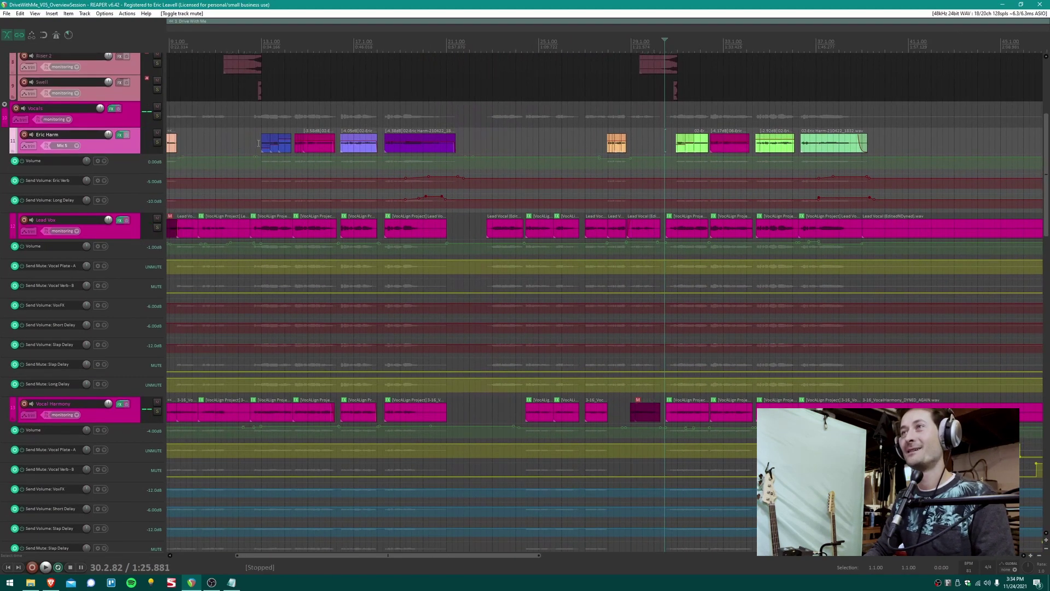
pyautogui.click(258, 143)
pyautogui.press('space')
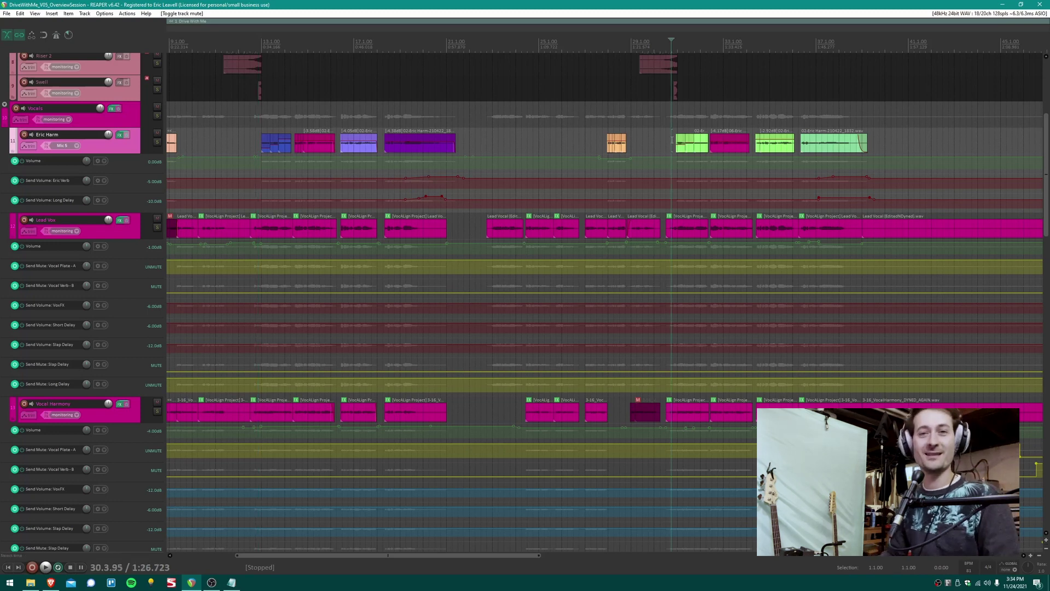
# - Audition the second chorus vocals from 30.3.95, replaying its closing phrases and following the upper harmony clips
pyautogui.press('space')
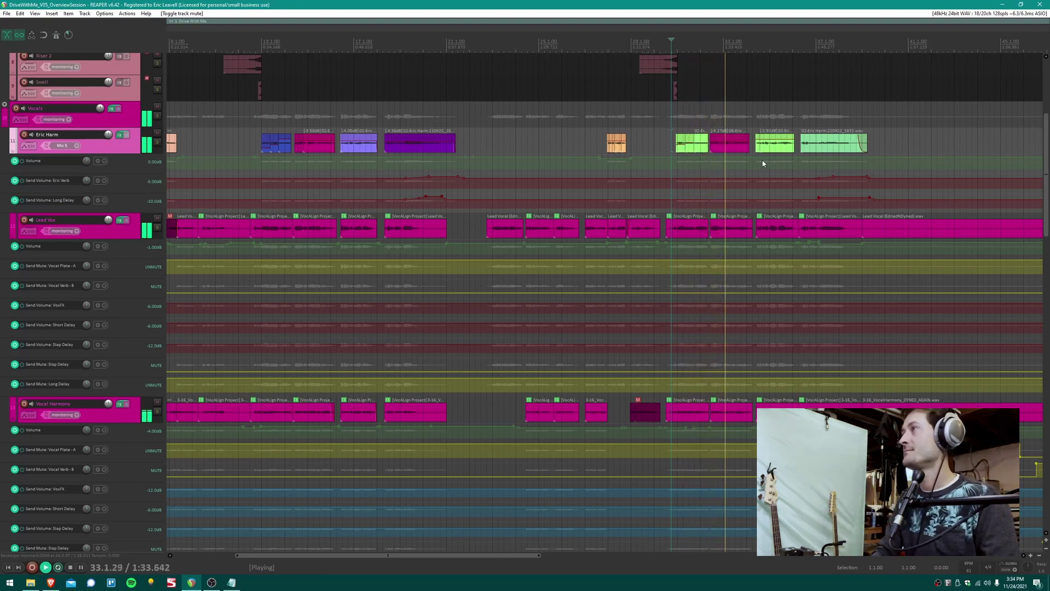
pyautogui.hscroll(3, 758, 158)
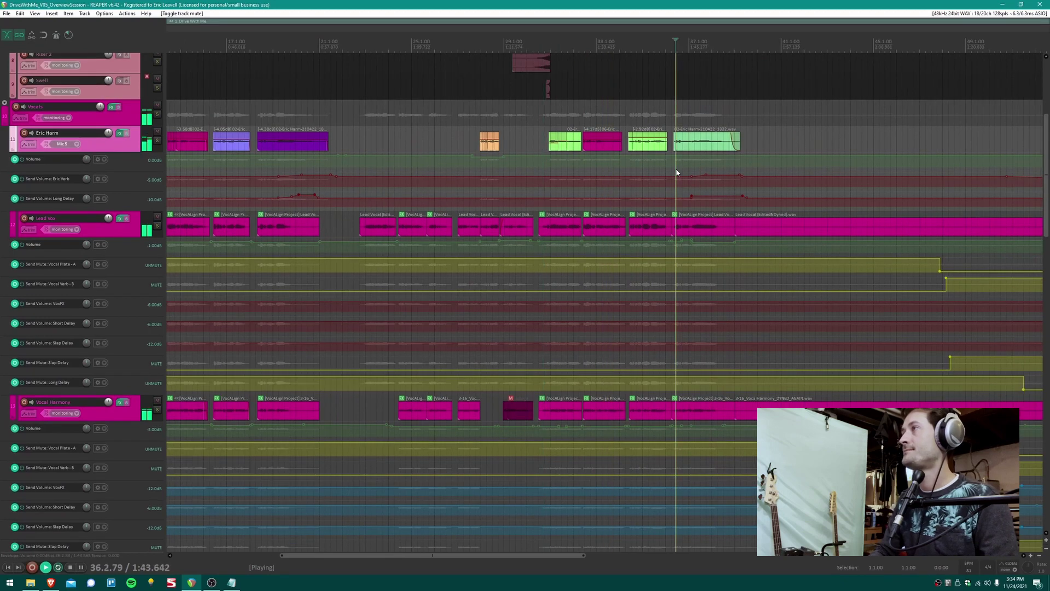
pyautogui.hscroll(3, 526, 185)
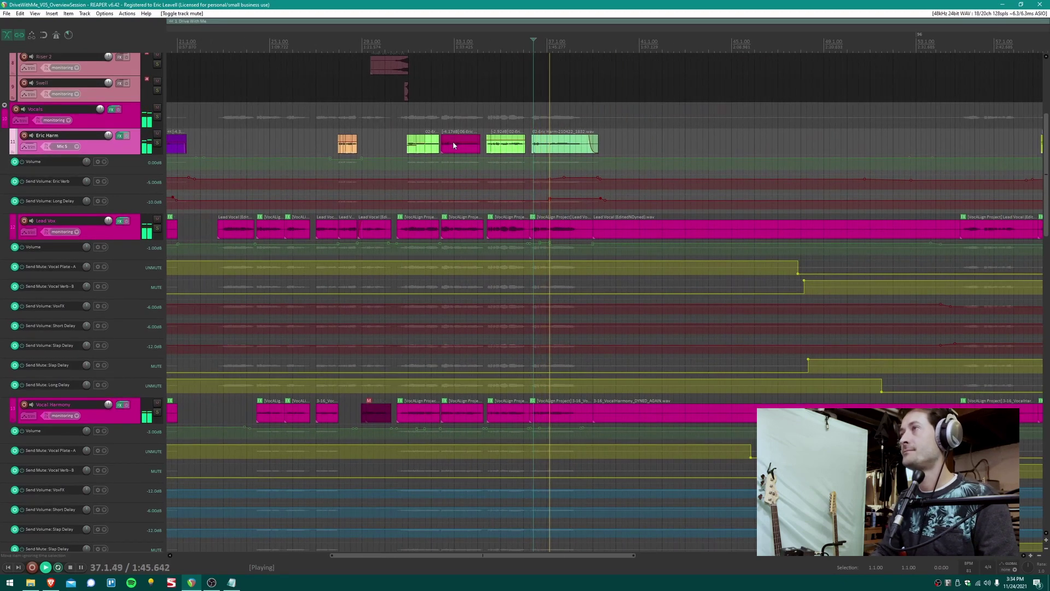
pyautogui.press('space')
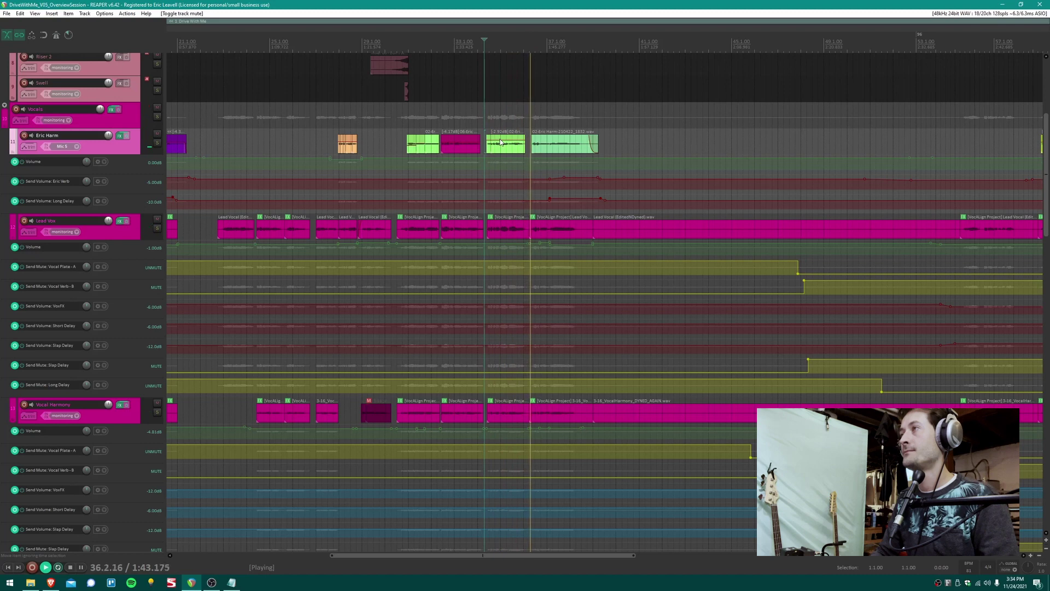
pyautogui.hscroll(2, 574, 169)
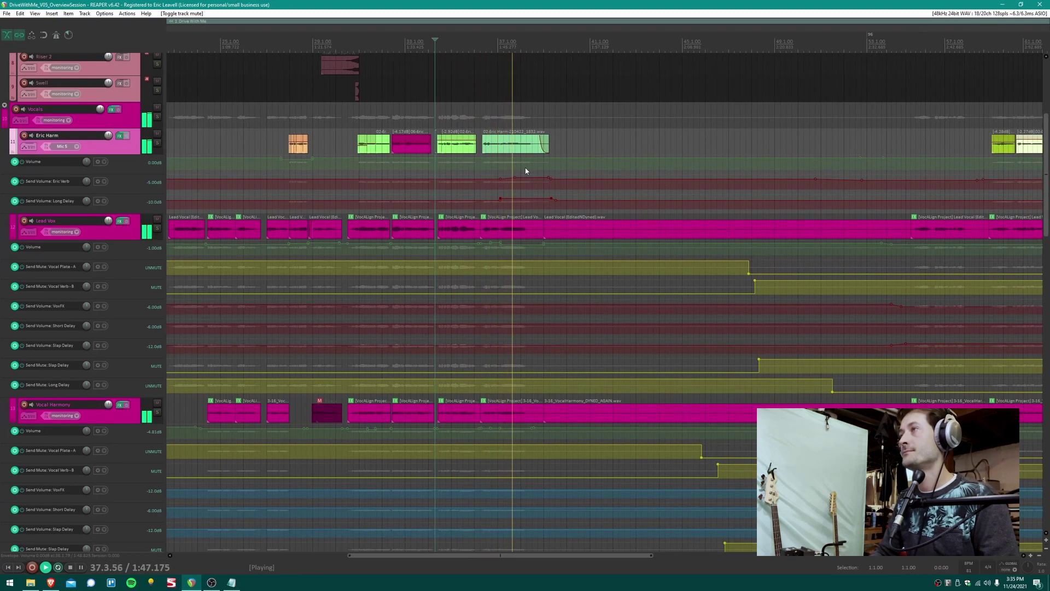
pyautogui.scroll(-2, 528, 170)
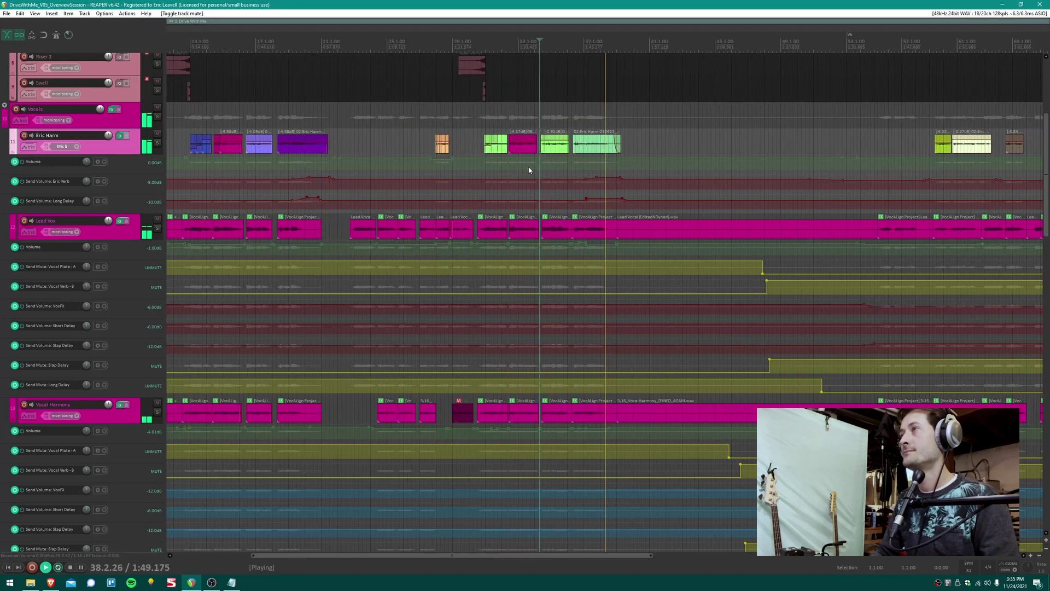
pyautogui.hscroll(3, 528, 170)
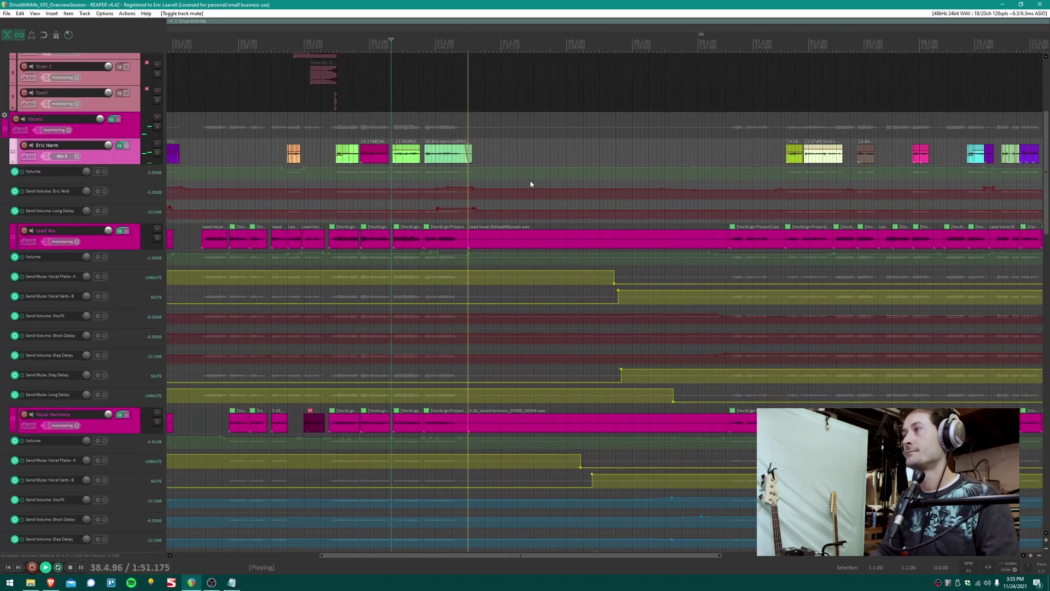
pyautogui.hscroll(6, 454, 171)
pyautogui.press('space')
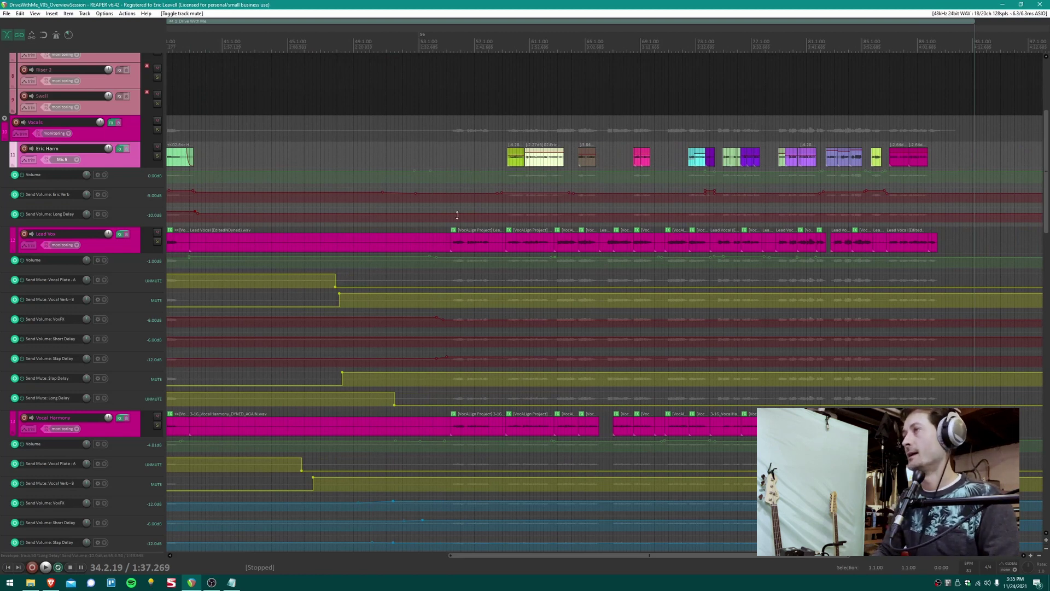
# - Audition the vocals from 58.4.30, just before the upper harmony clips of the song's last section
pyautogui.scroll(-1, 465, 210)
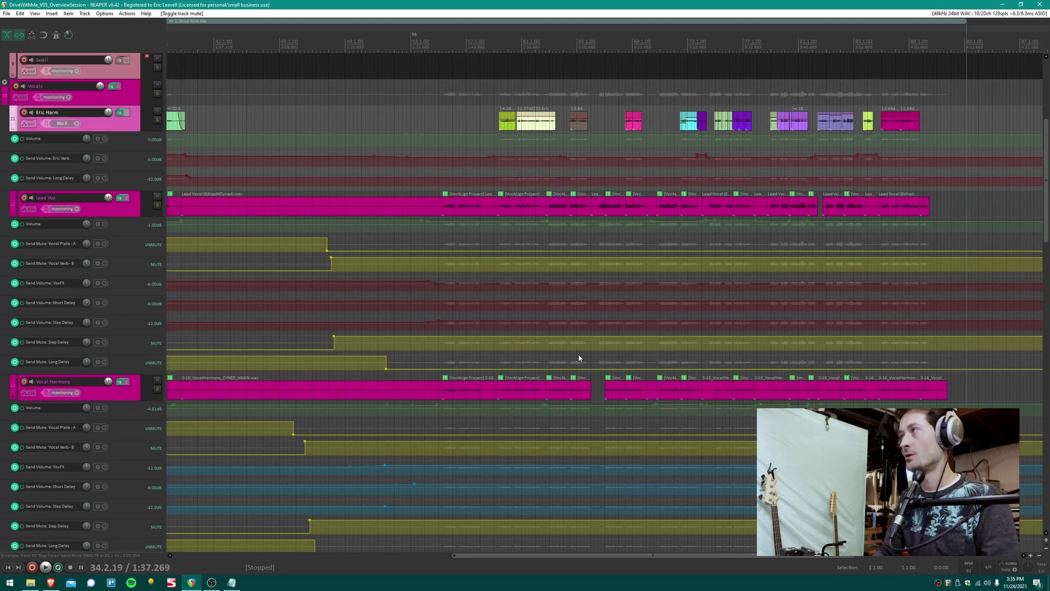
pyautogui.click(499, 122)
pyautogui.scroll(4, 500, 122)
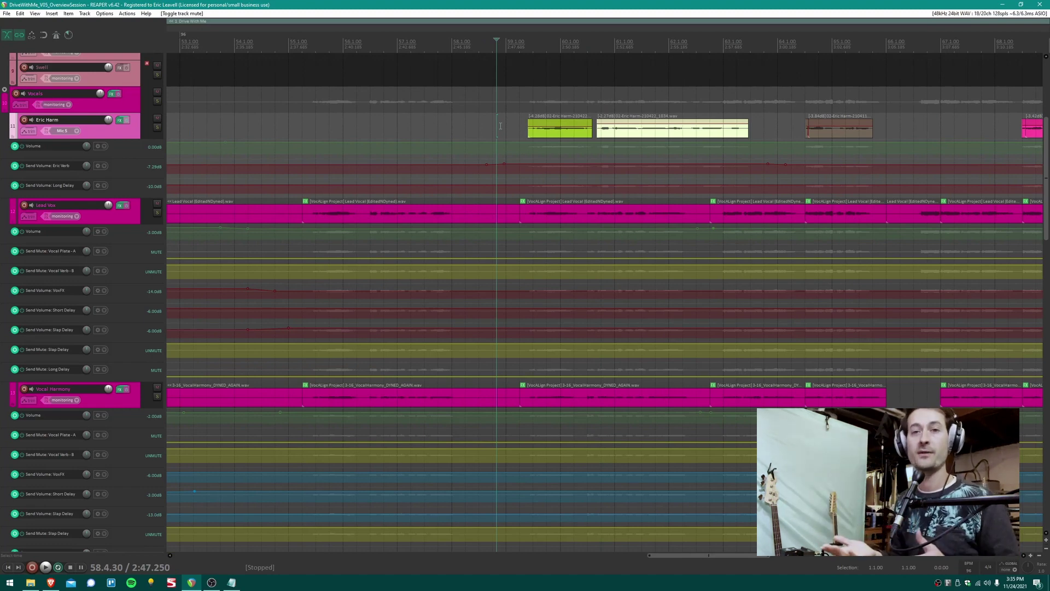
pyautogui.press('space')
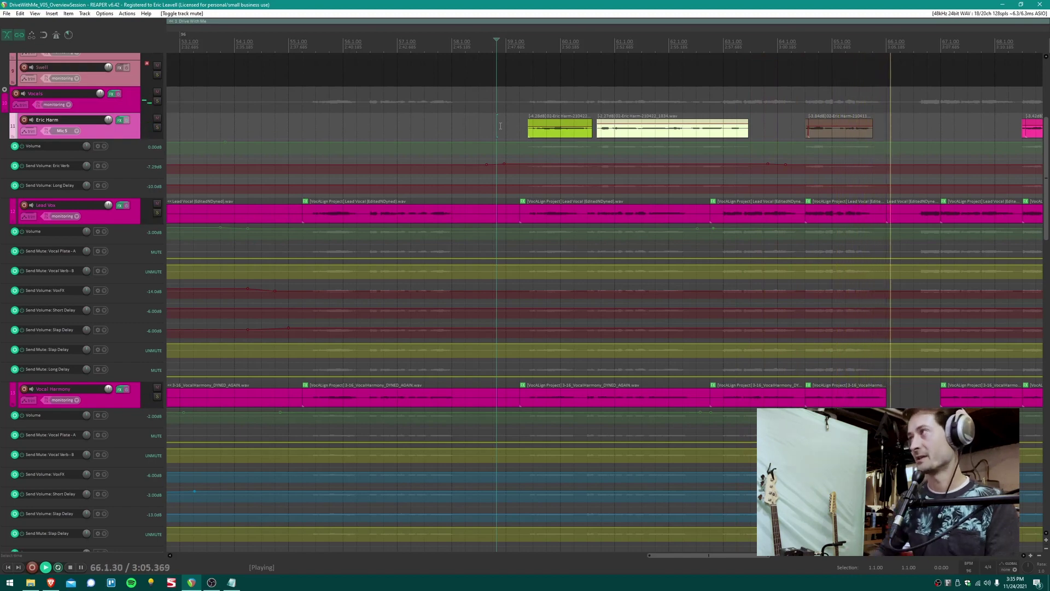
pyautogui.moveTo(928, 176); pyautogui.dragTo(396, 164)
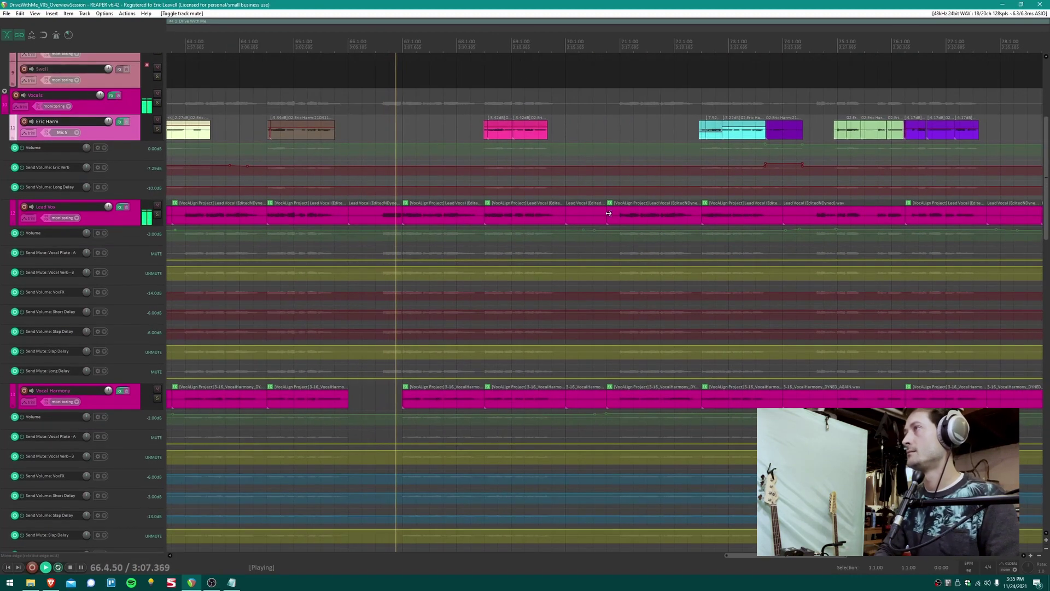
pyautogui.press('space')
# - Audition the vocals from 72.2.42, just before the cyan upper harmony clip, following the remaining harmony clips
pyautogui.moveTo(606, 216); pyautogui.dragTo(560, 114)
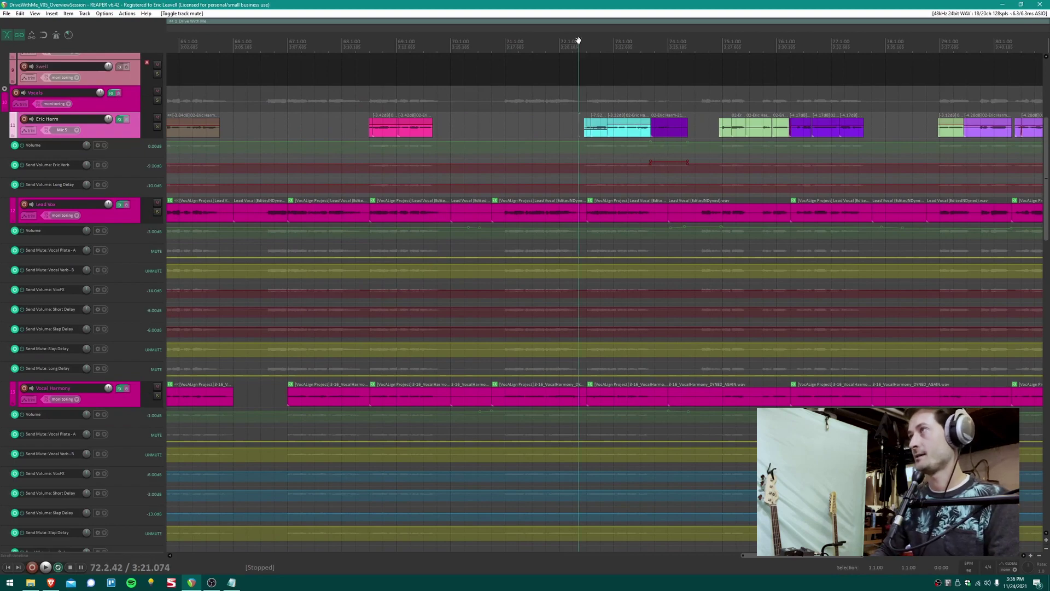
pyautogui.moveTo(705, 151); pyautogui.dragTo(502, 163)
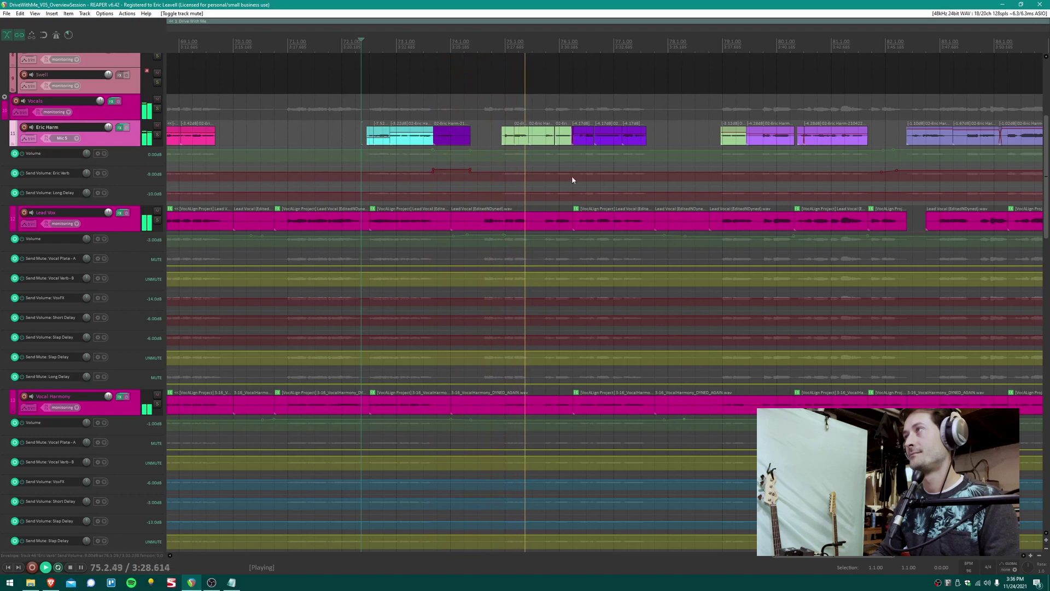
pyautogui.scroll(-3, 683, 183)
pyautogui.moveTo(683, 183); pyautogui.dragTo(512, 190)
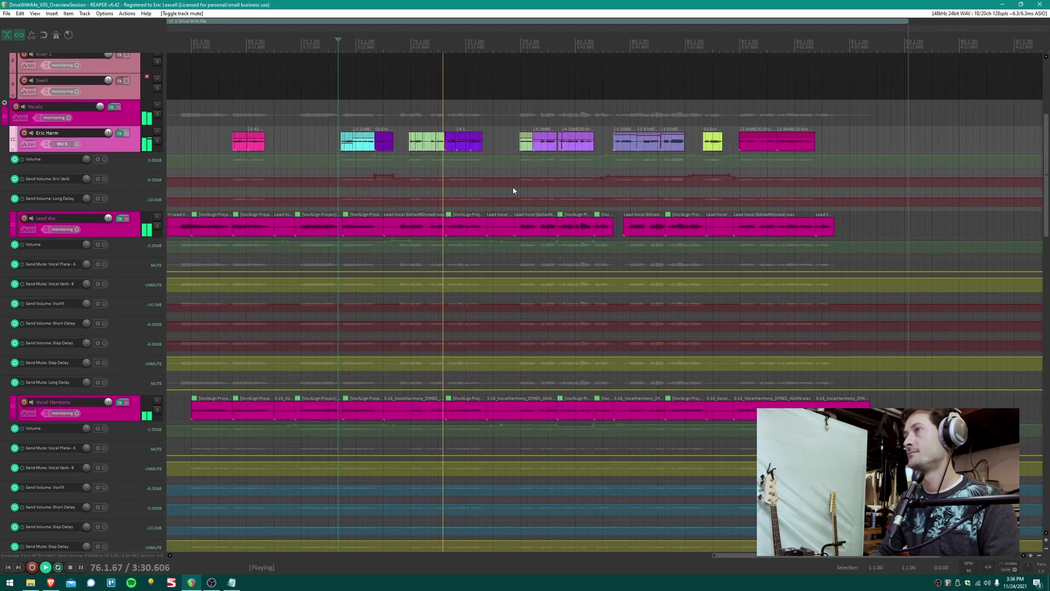
pyautogui.press('space')
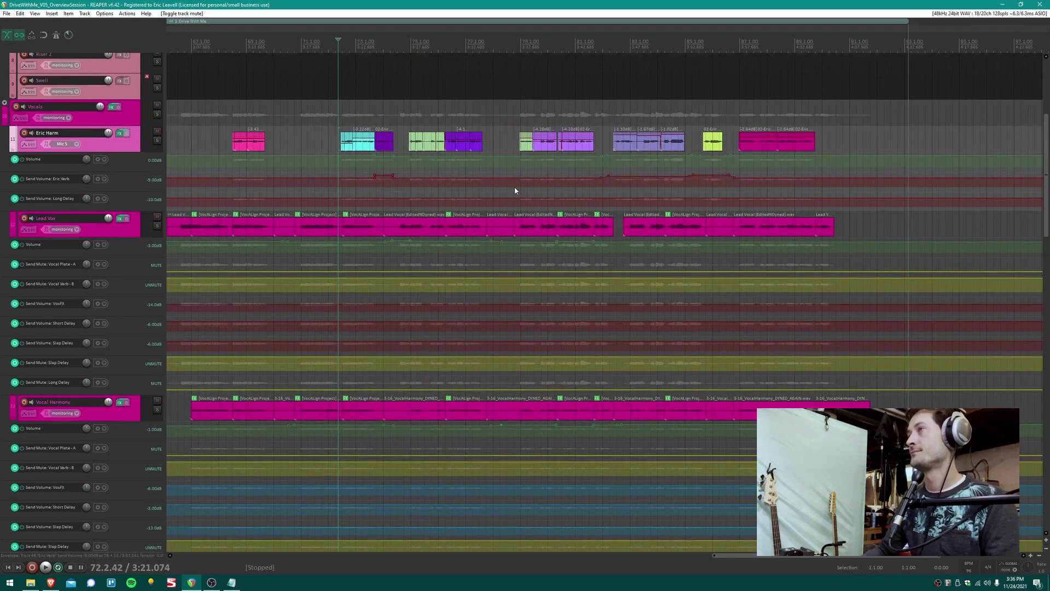
# - Look over the full arrangement down to the drum, guitar and synth tracks, and audition the vocals from 53.3.24
pyautogui.scroll(-5, 514, 190)
pyautogui.scroll(-8, 171, 290)
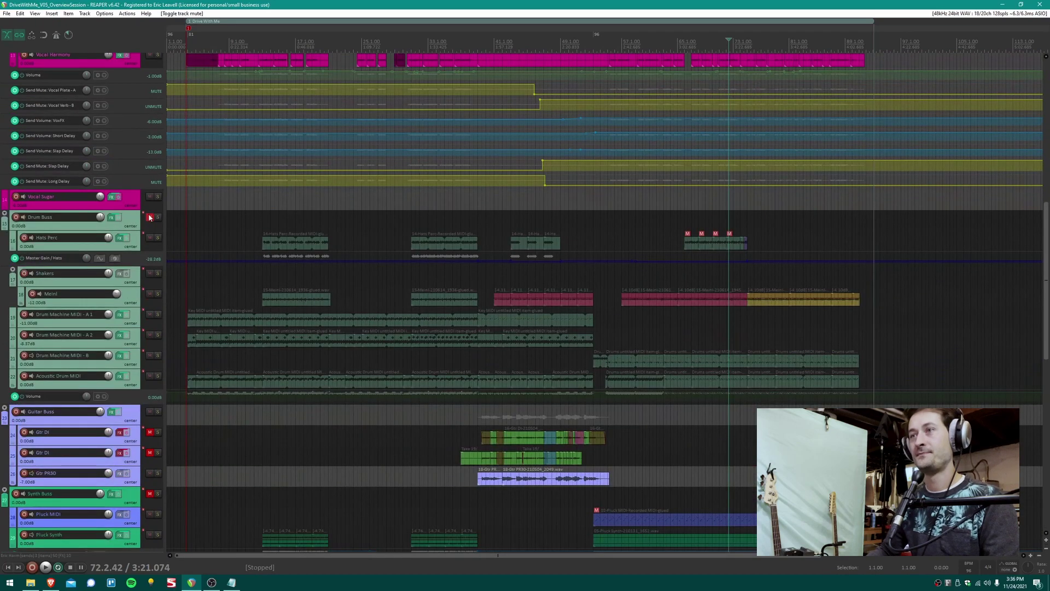
pyautogui.scroll(8, 383, 246)
pyautogui.click(597, 281)
pyautogui.press('space')
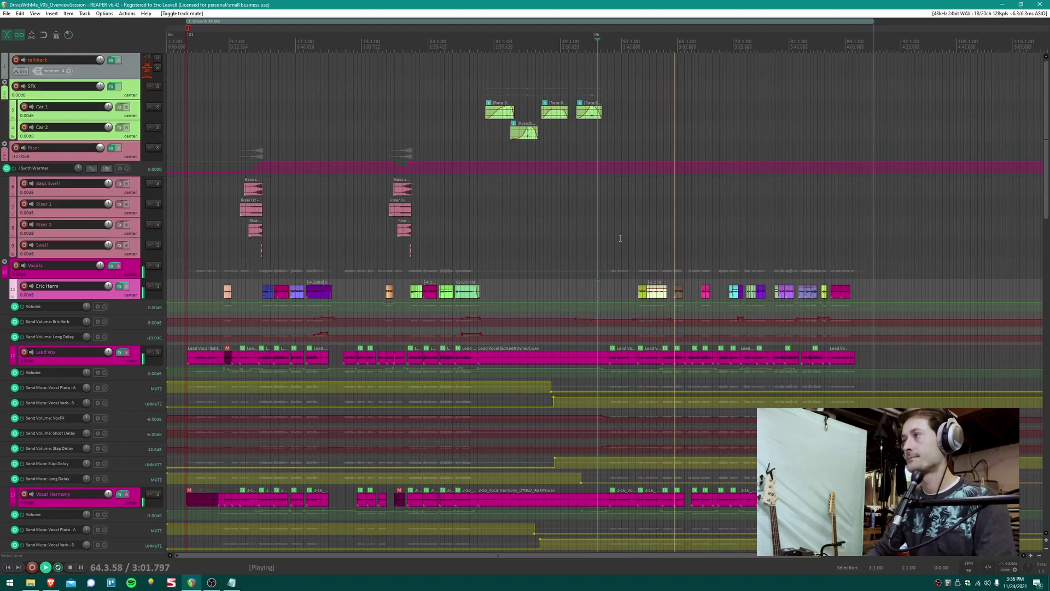
pyautogui.scroll(-3, 388, 269)
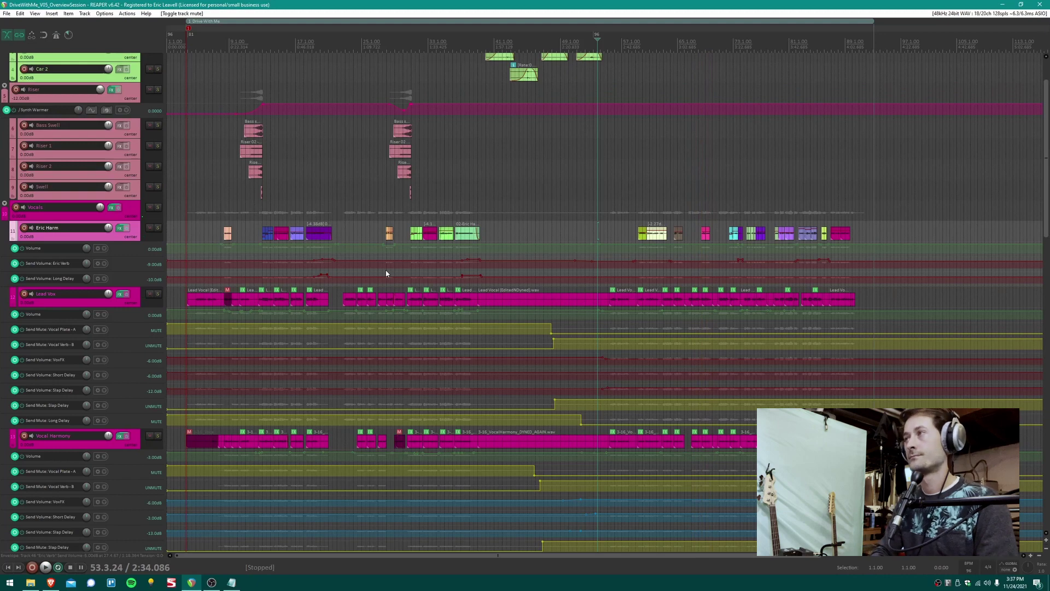
# - Look over the synth, effect return, guitar and drum tracks, and select the Acoustic Drum MIDI clip starting at 5.1.00
pyautogui.scroll(-8, 387, 274)
pyautogui.scroll(-8, 512, 113)
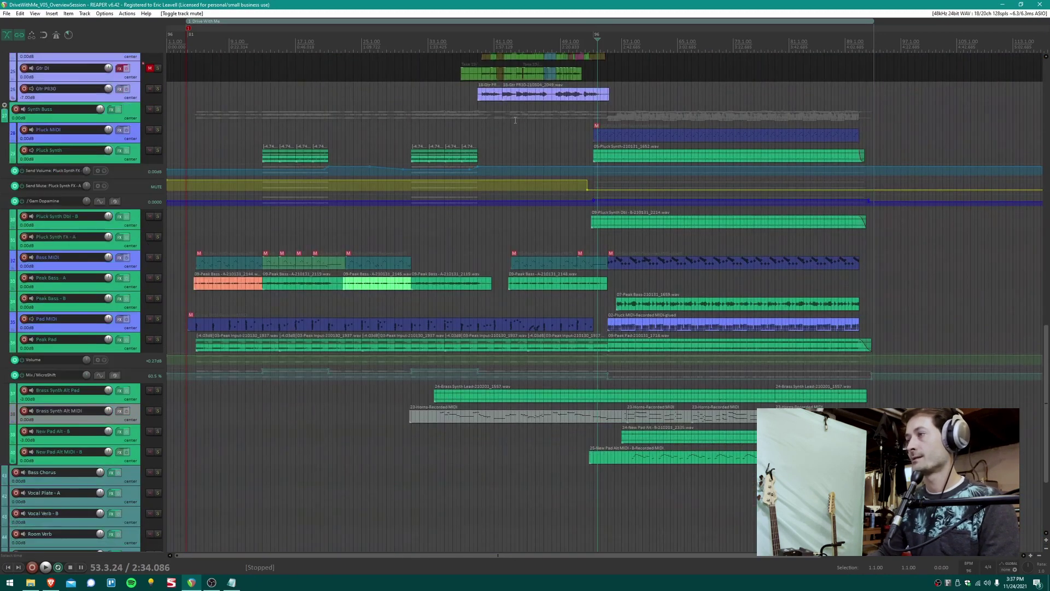
pyautogui.scroll(-4, 402, 208)
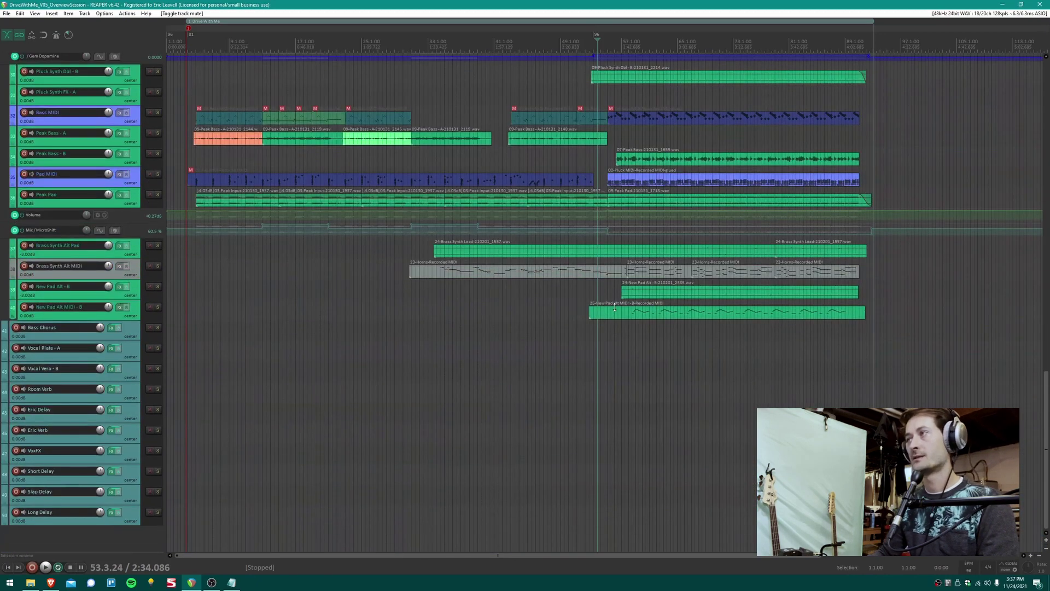
pyautogui.scroll(6, 297, 303)
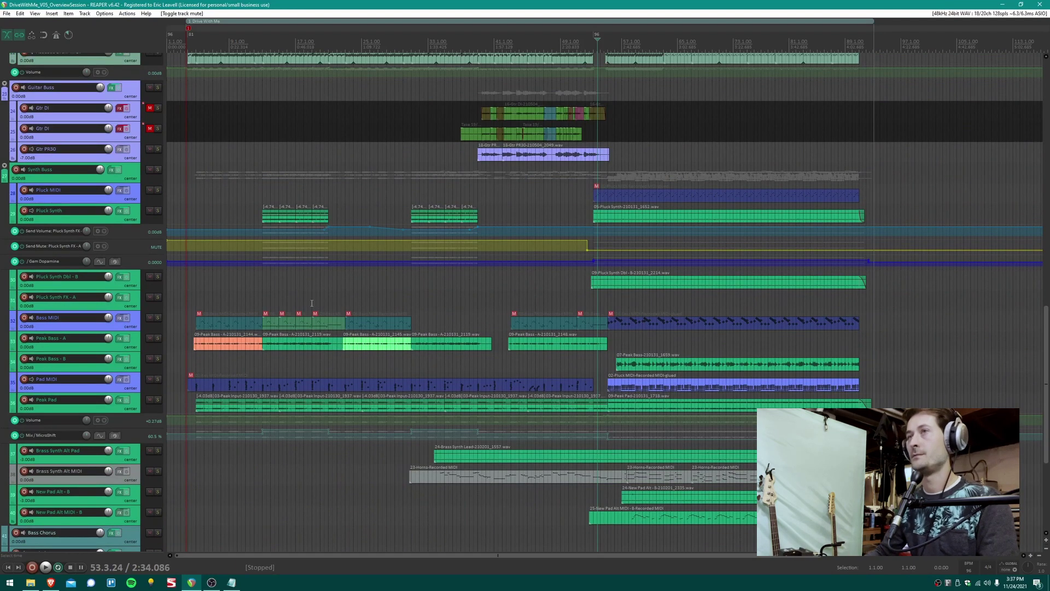
pyautogui.scroll(6, 312, 303)
pyautogui.click(222, 262)
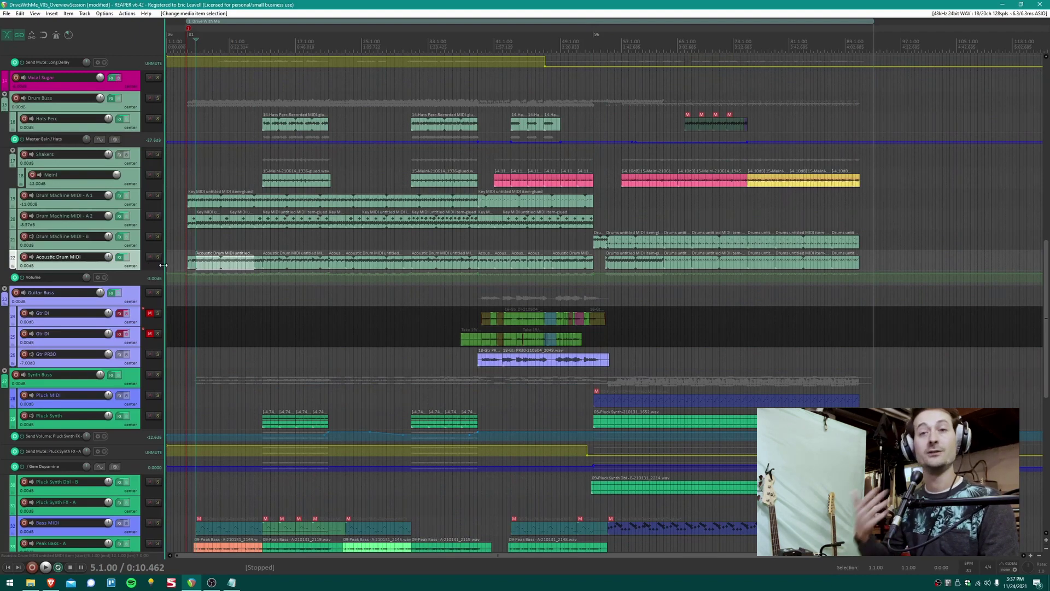
# - Return to the start of the track list and reduce the track heights to view more of the arrangement at once
pyautogui.scroll(2, 312, 339)
pyautogui.scroll(15, 308, 336)
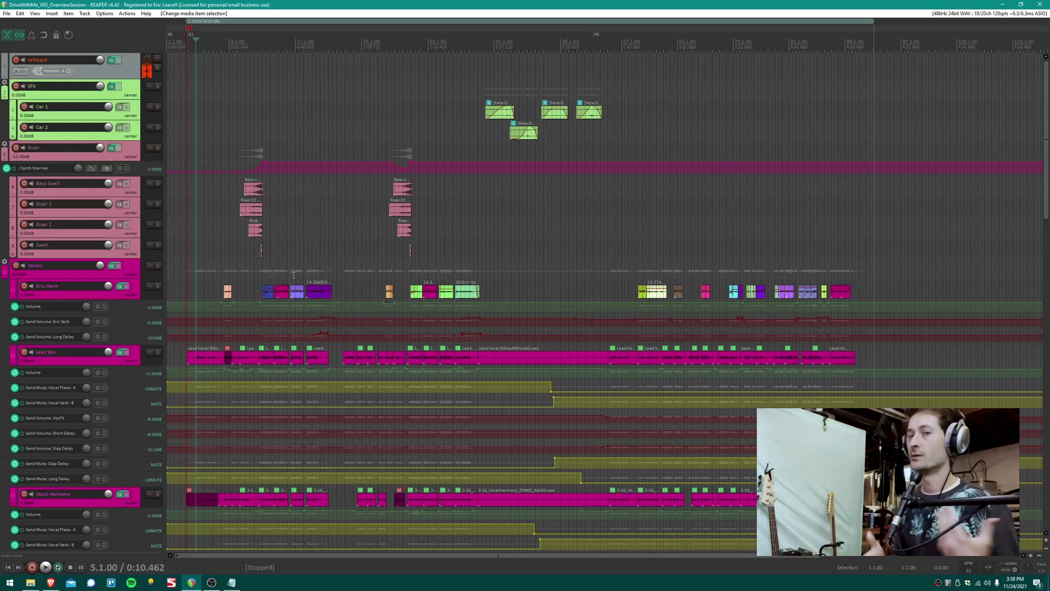
pyautogui.press('pagedown')
pyautogui.press('pagedown')
pyautogui.press('pagedown')
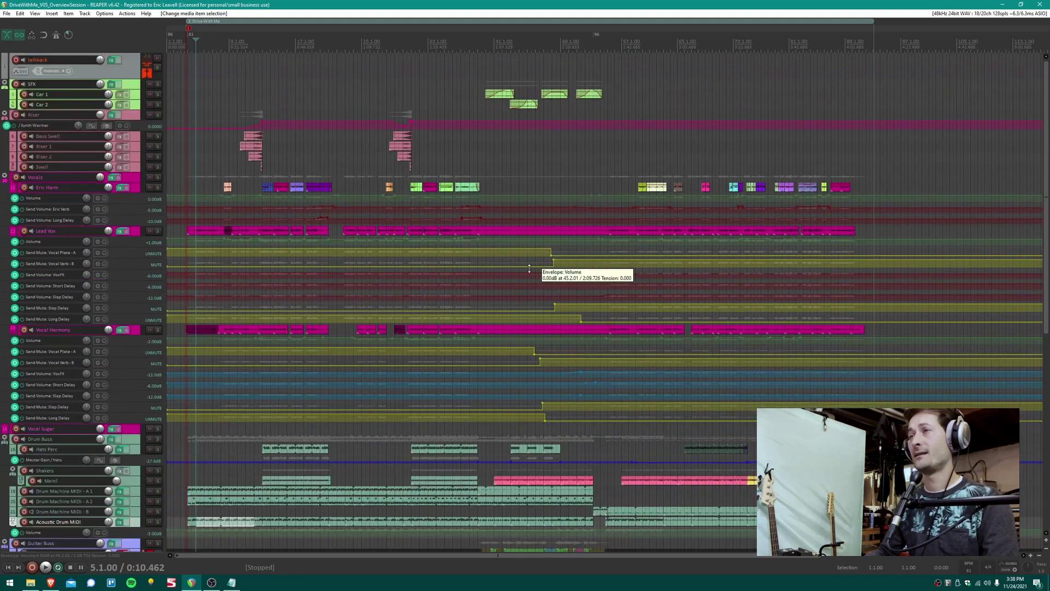